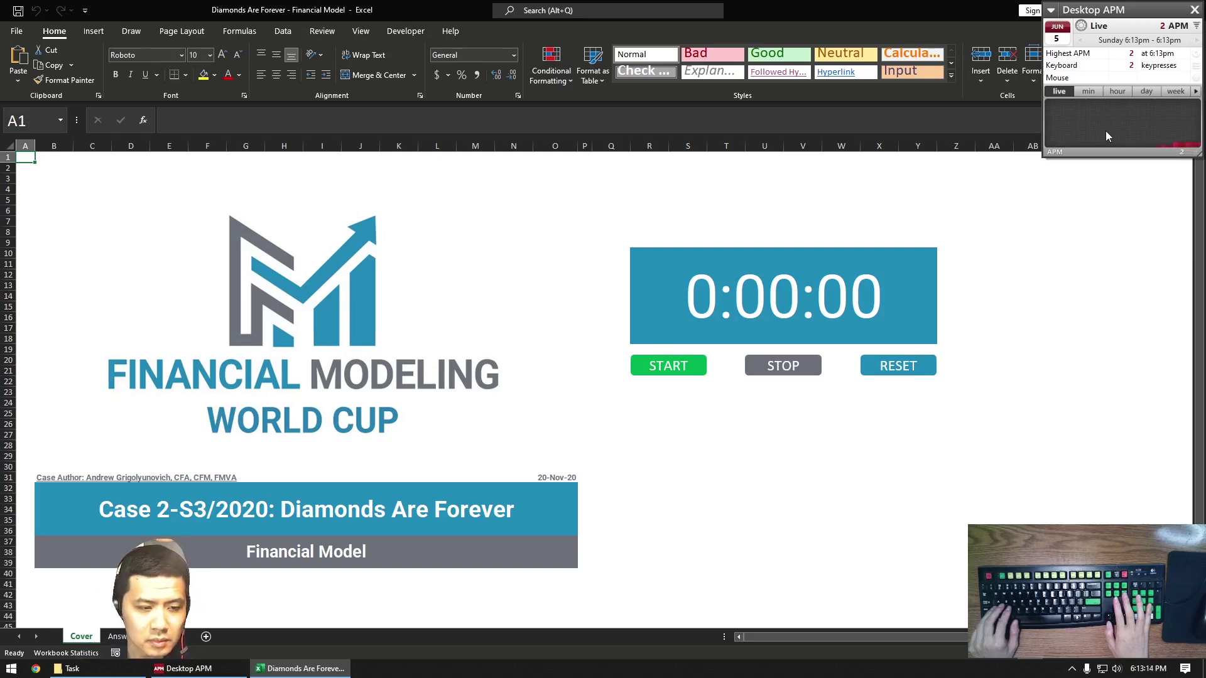
Copy the data table's headers from Purchase Price (COGS) through Net Price and paste them starting at cell AC1.
key(ctrl+Page_Down)
key(ctrl+Right)
key(Left)
key(Left)
key(Left)
key(Left)
key(Left)
key(Left)
key(Left)
key(Left)
key(Left)
key(shift+Right)
key(shift+Right)
key(shift+Right)
key(shift+Right)
key(shift+Right)
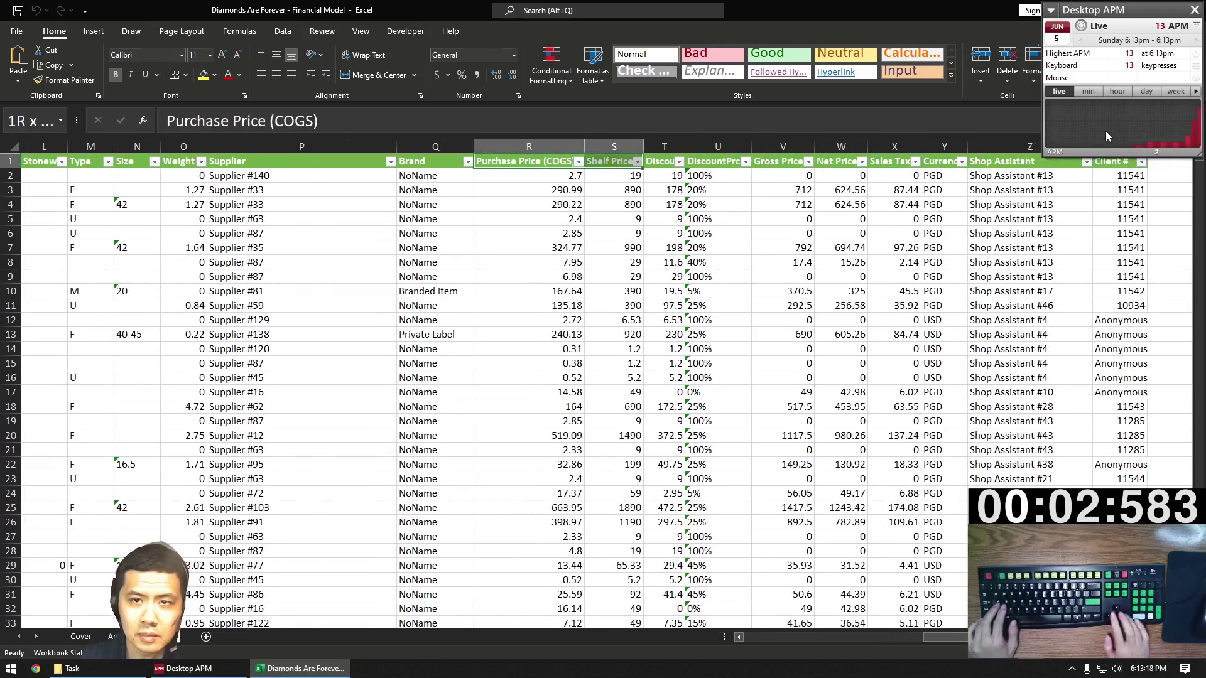
key(ctrl+c)
key(ctrl+Right)
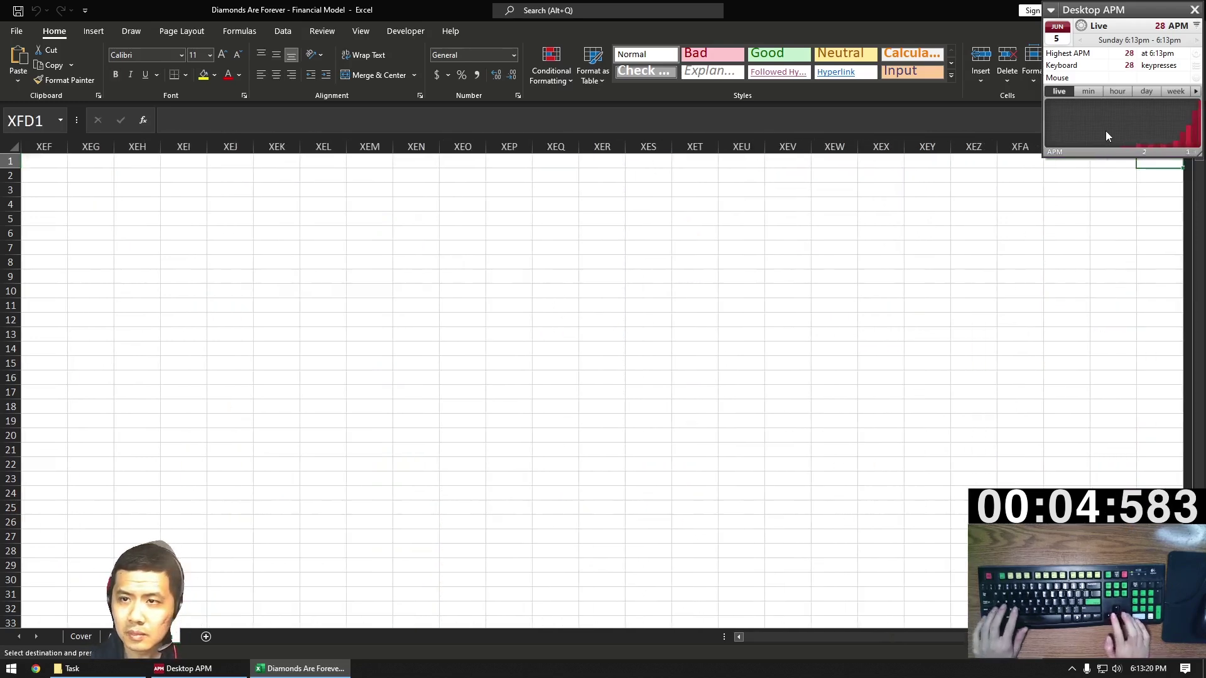
key(Right)
key(Right)
key(ctrl+v)
Enter =IF($Y2="USD", R2*7.5, R2) in AC2 to convert USD purchase prices.
key(Down)
text(=)
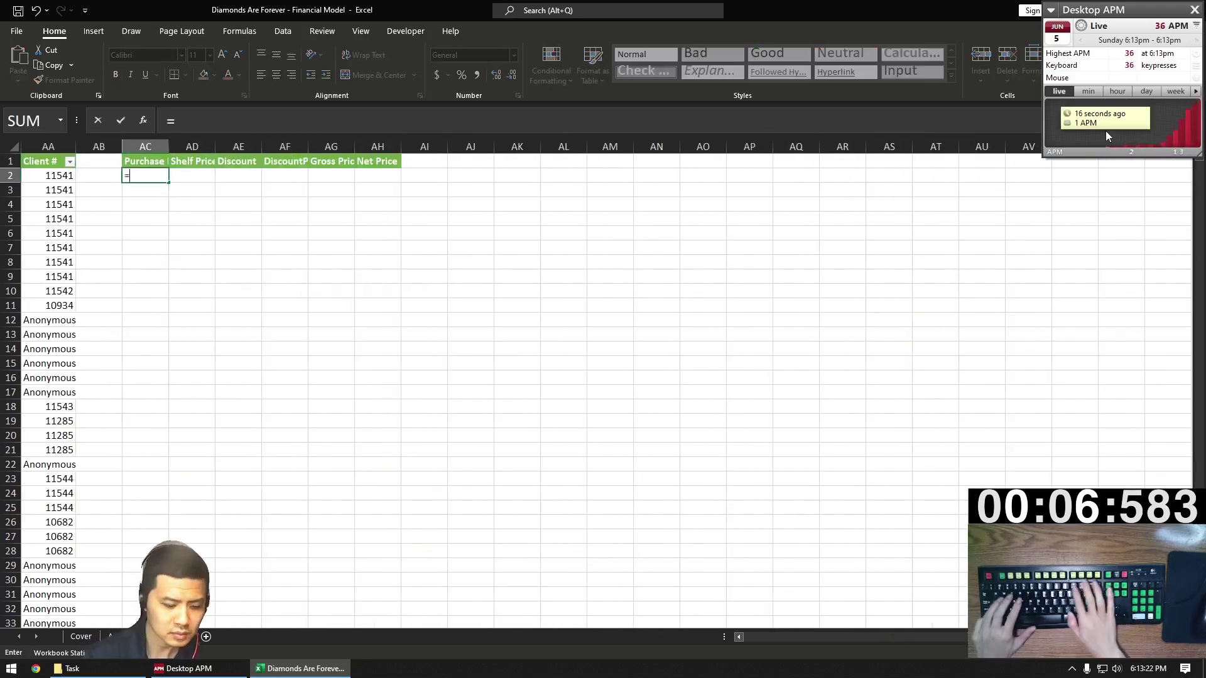
text(IF($Y2)
key(F4)
key(F4)
key(F4)
text(,)
key(BackSpace)
text(=)
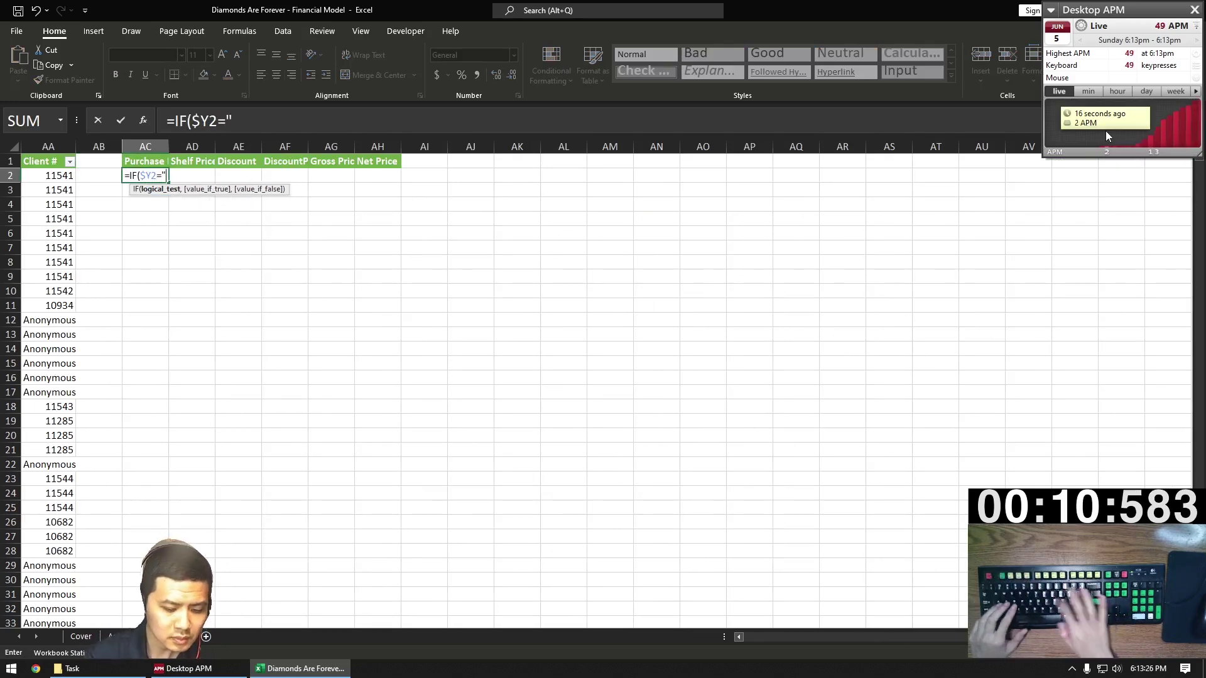
text("USD", R2*)
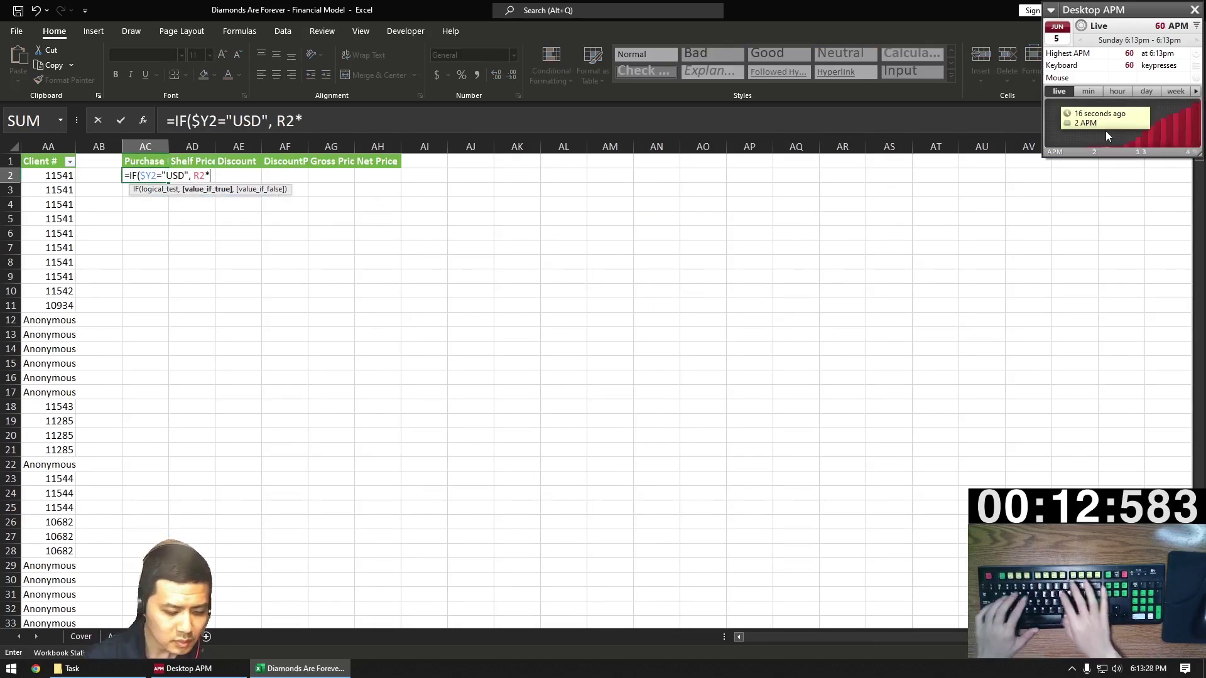
text(7.5, R2))
key(ctrl+Return)
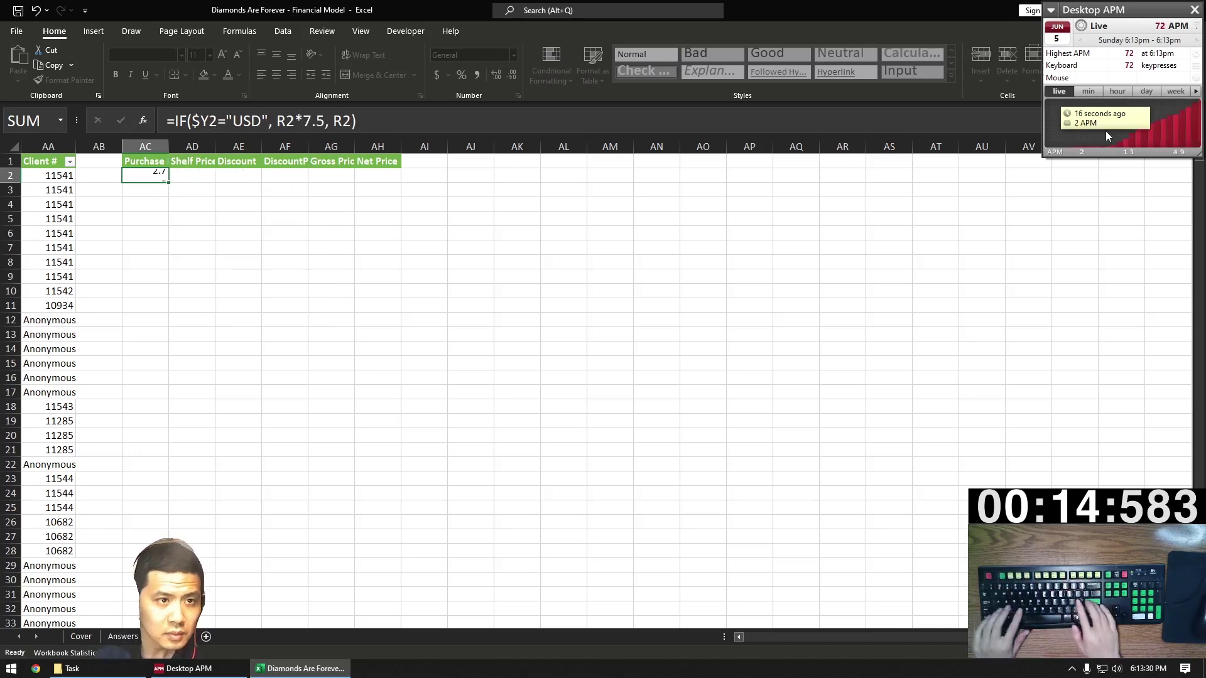
Copy the currency conversion formula from AC2 across row 2 through the Net Price column, AH.
key(ctrl+c)
key(ctrl+Up)
key(ctrl+Right)
key(Down)
key(ctrl+shift+Left)
key(ctrl+v)
Delete the DiscountPrc and Gross Price columns, AF and AG, from the converted price block.
key(Up)
key(Right)
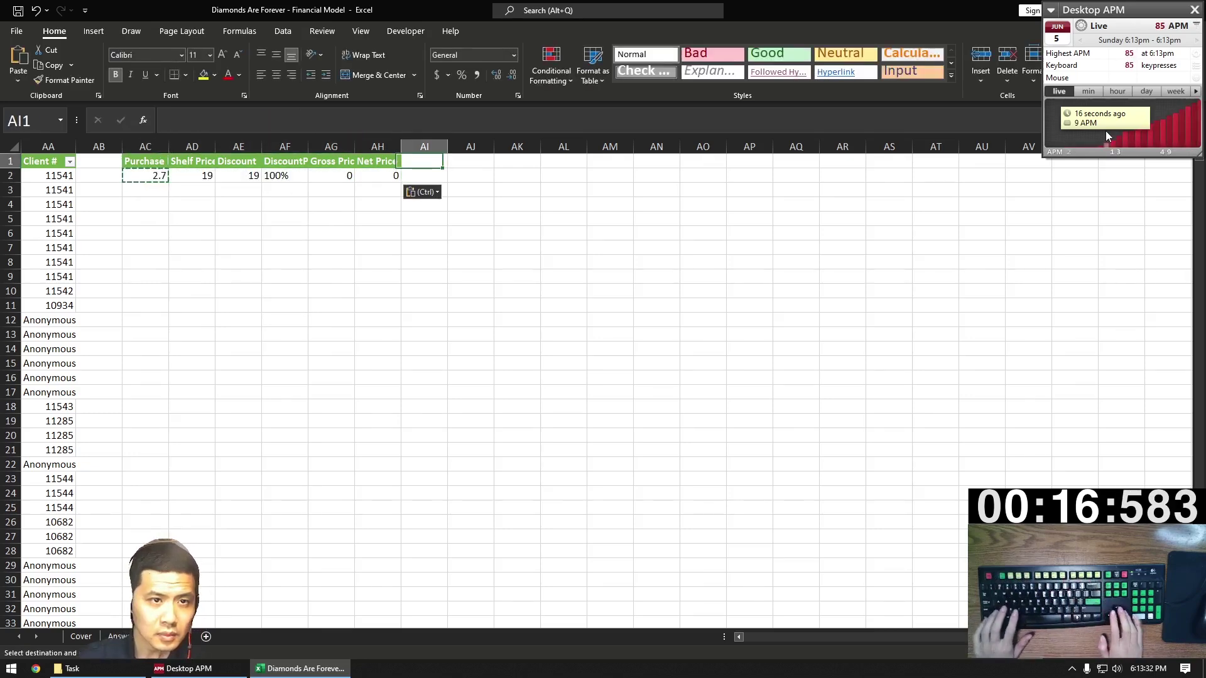
key(Left)
key(Left)
key(shift+Down)
key(shift+Left)
key(ctrl+space)
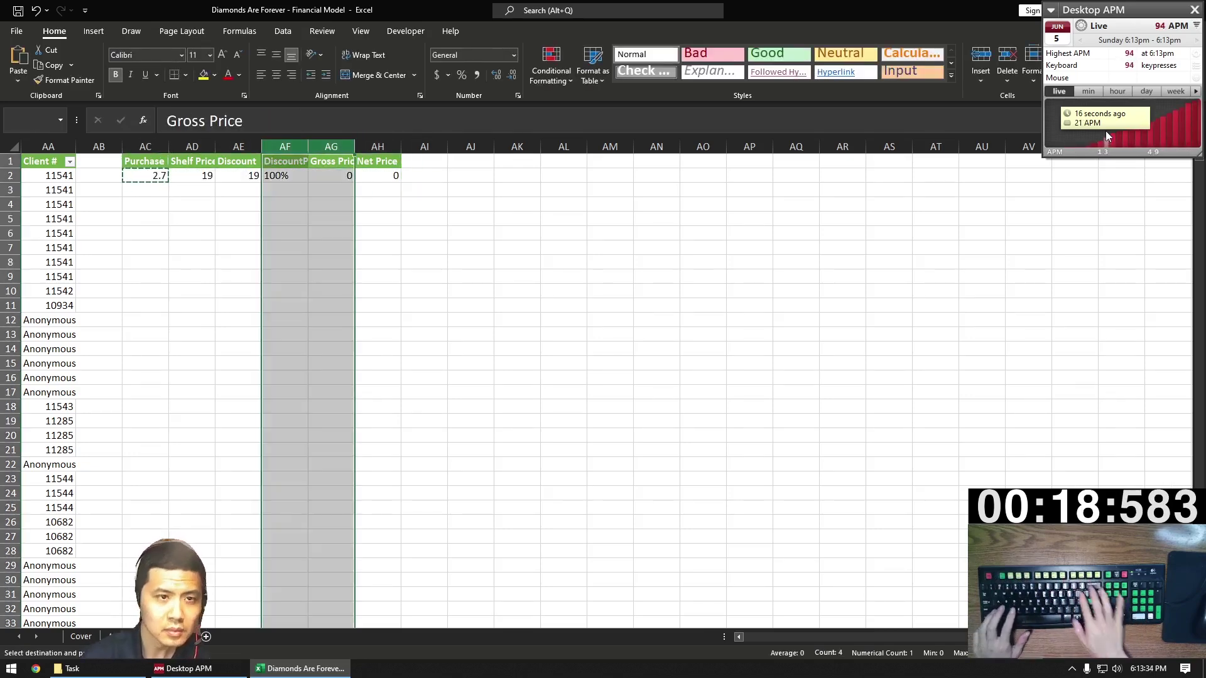
key(ctrl+minus)
Add an Hour header in AH1 and enter =HOUR(B2) in AH2.
key(Right)
key(Right)
key(Right)
key(Left)
text(Hour)
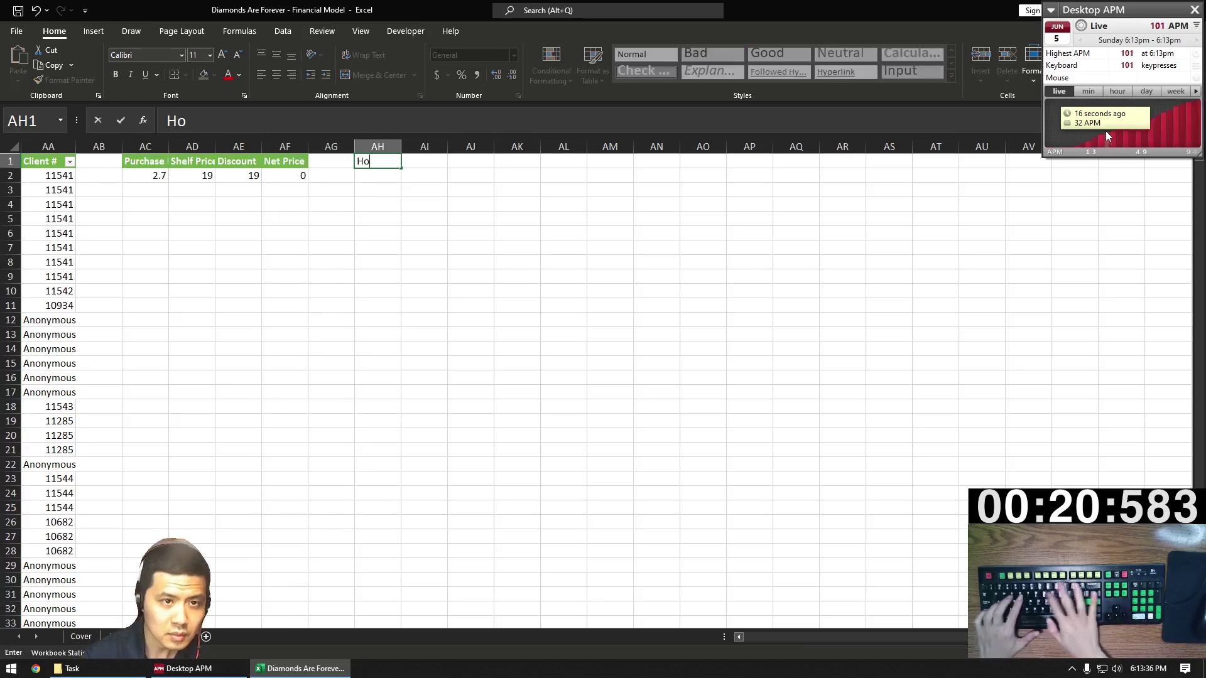
key(Return)
text(=HOUR(B2)
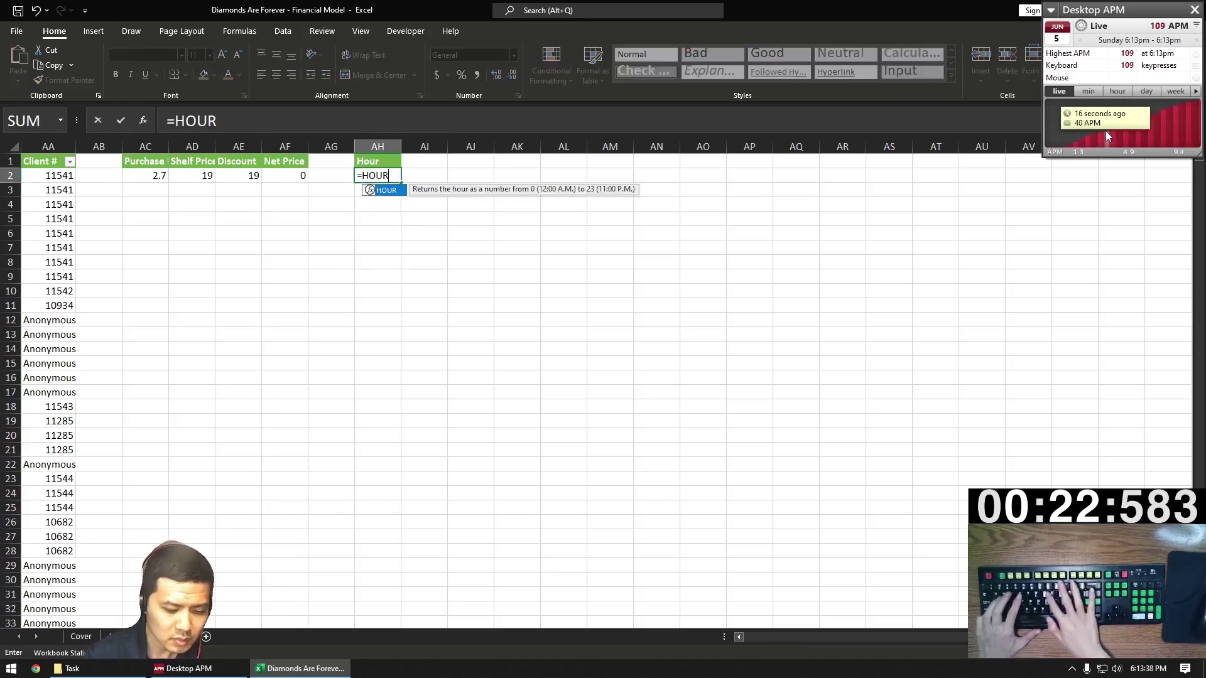
key(Return)
Copy the formulas in AC2:AH2 down through the last data row, 9297.
key(Up)
key(ctrl+shift+Left)
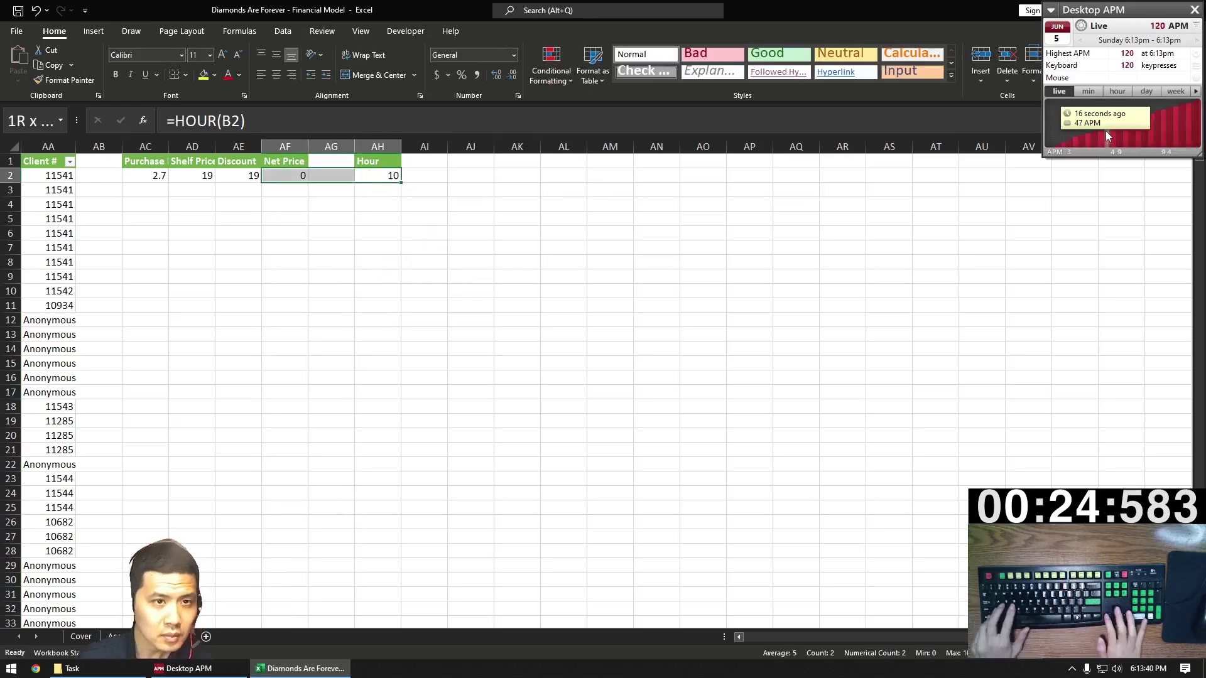
key(ctrl+shift+Left)
key(ctrl+c)
key(ctrl+Left)
key(ctrl+Left)
key(ctrl+Left)
key(ctrl+Down)
key(Right)
key(Right)
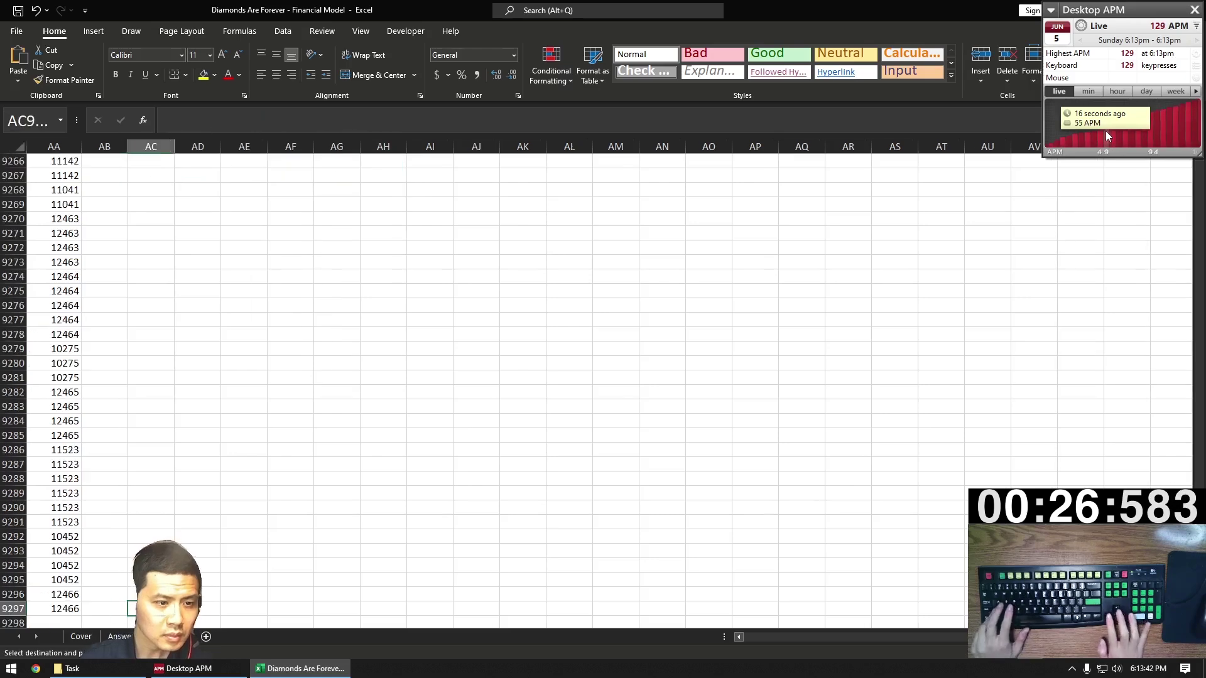
key(ctrl+shift+Up)
key(ctrl+v)
Enter the category headers Private Label, Packaging, Watches and Brand Collection in AJ1:AM1.
key(ctrl+Up)
key(ctrl+Right)
key(Right)
key(Right)
key(Right)
key(Right)
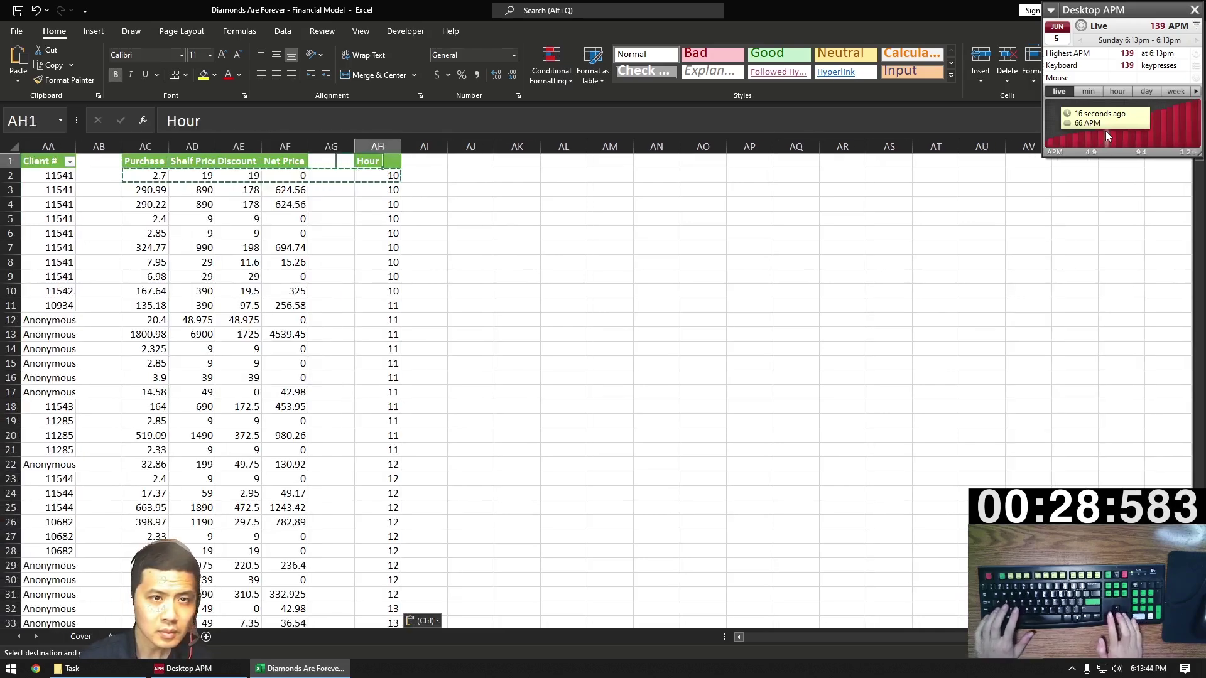
text(Private Label)
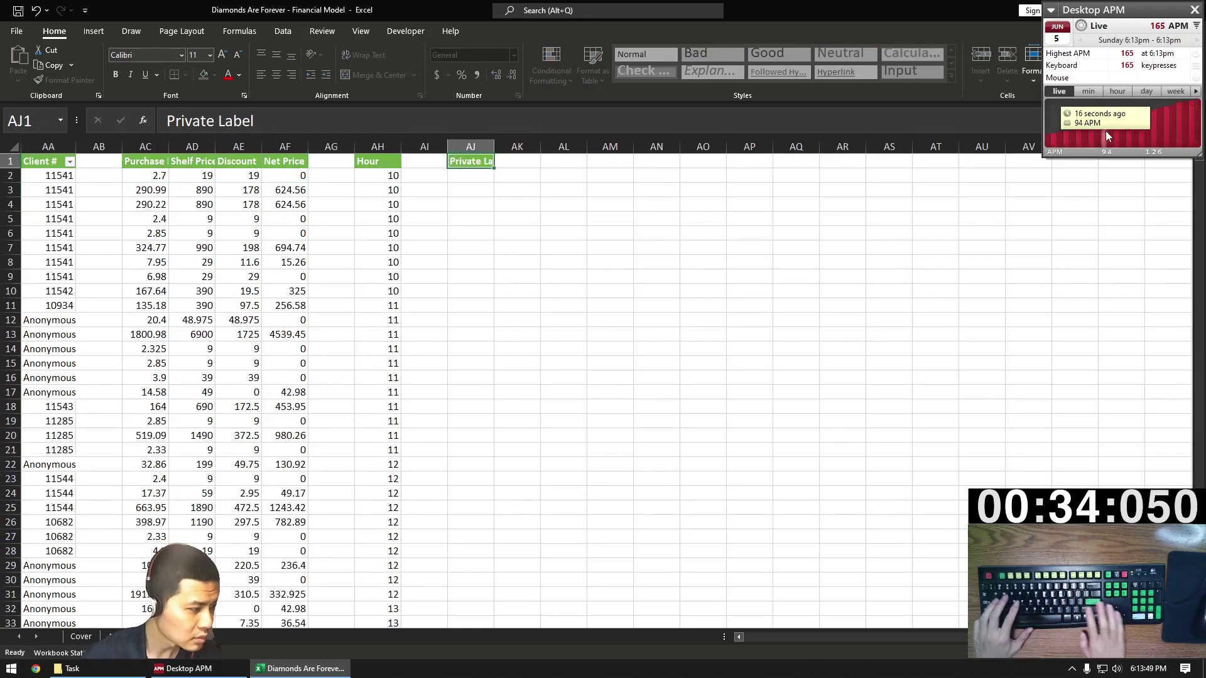
key(Tab)
text(Packag)
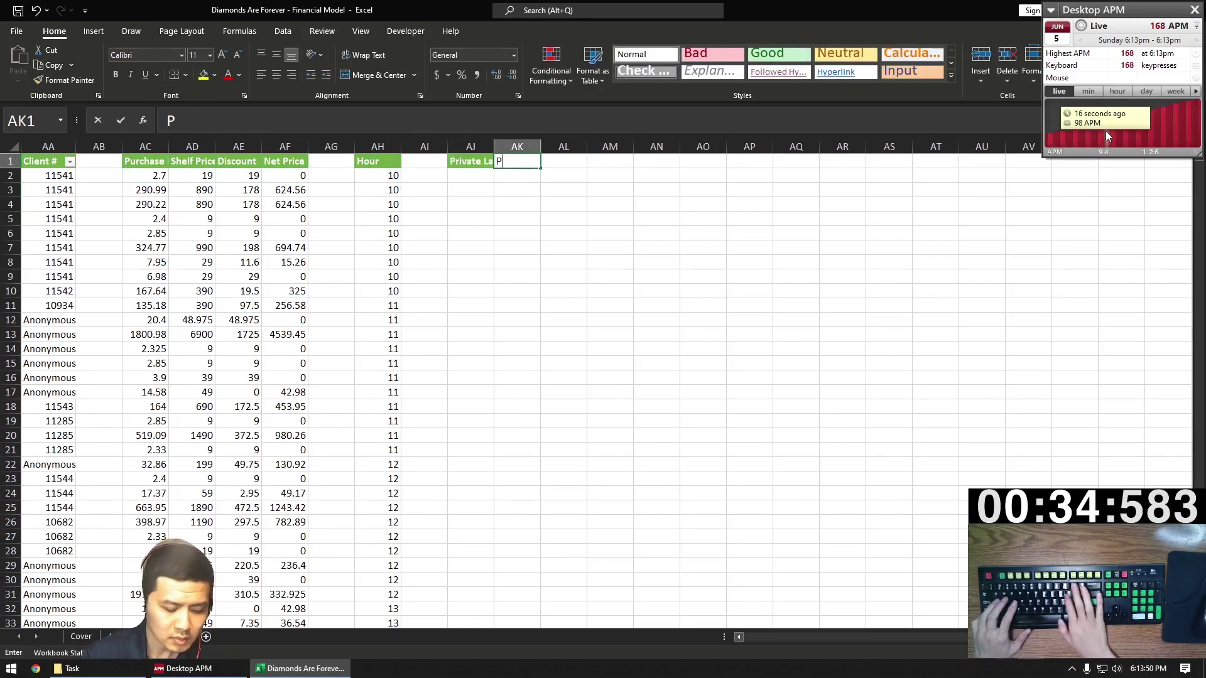
key(Tab)
text(Wa)
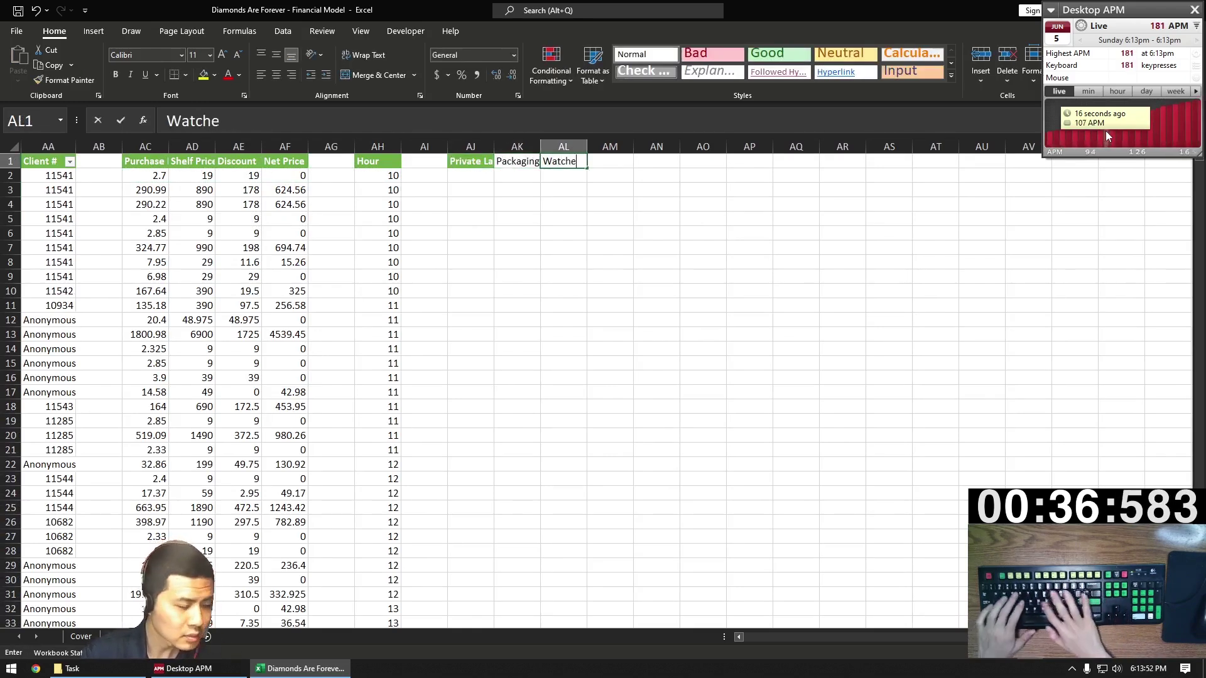
key(Tab)
text(Bra)
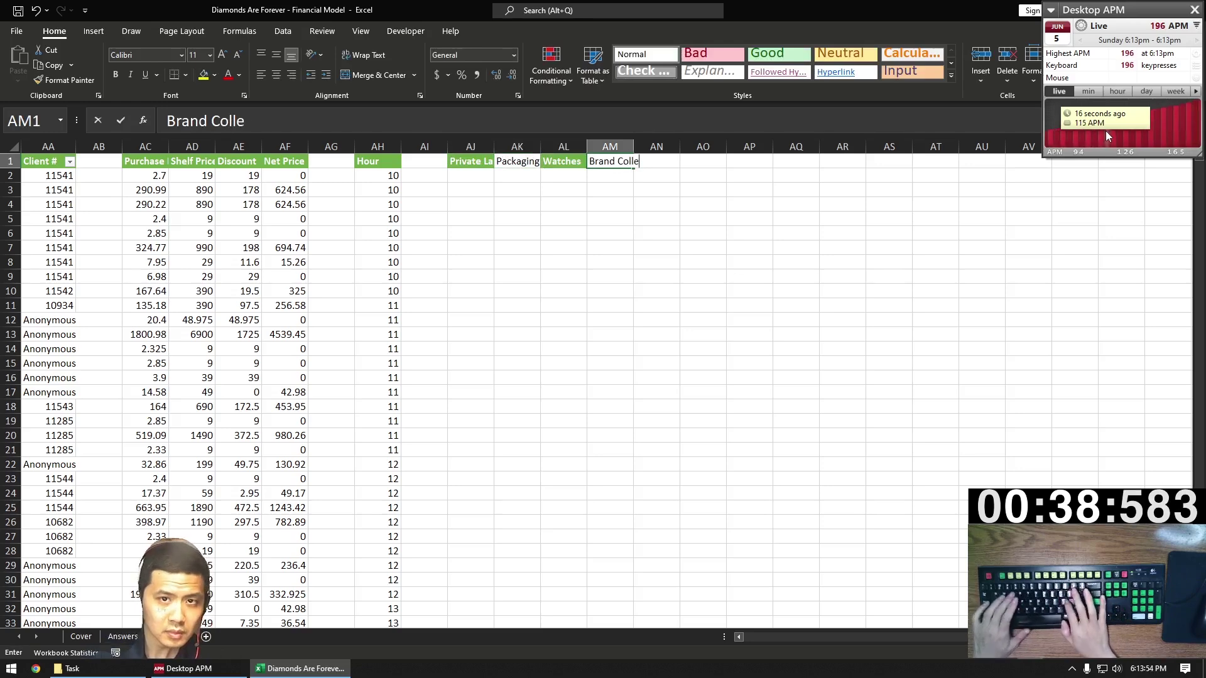
key(Tab)
Enter the category headers Children, Diamond, Precious Stones and pearl in AN1:AQ1.
text(C)
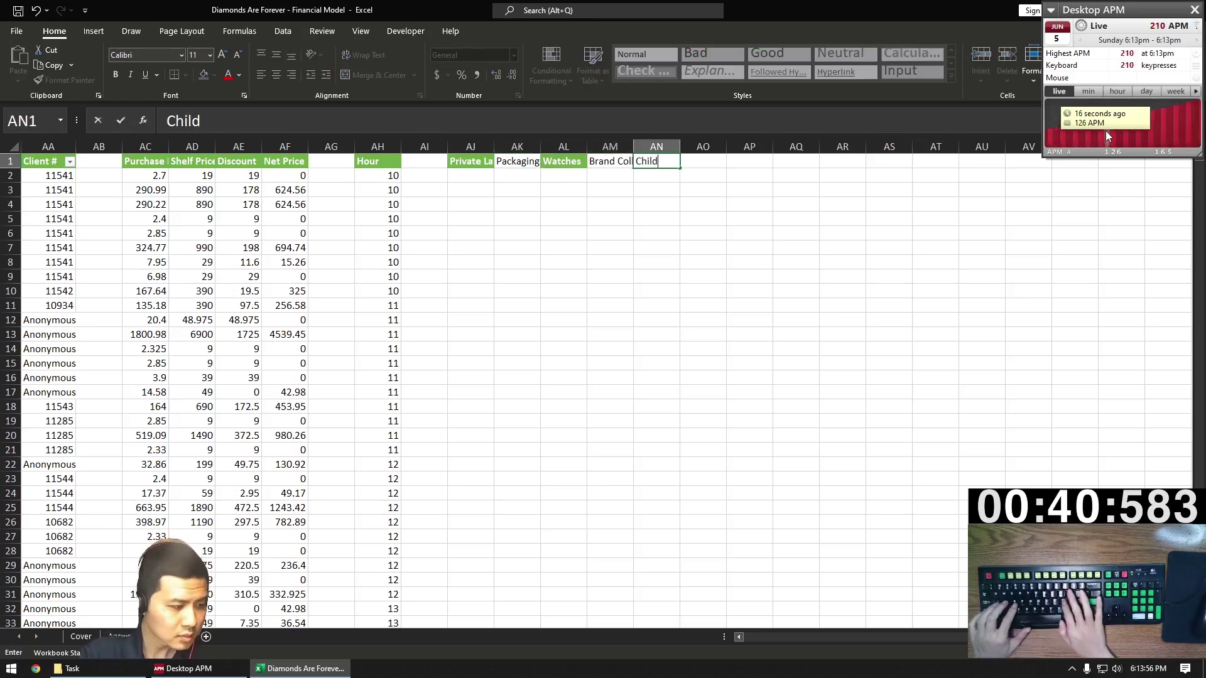
key(Tab)
text(Diam)
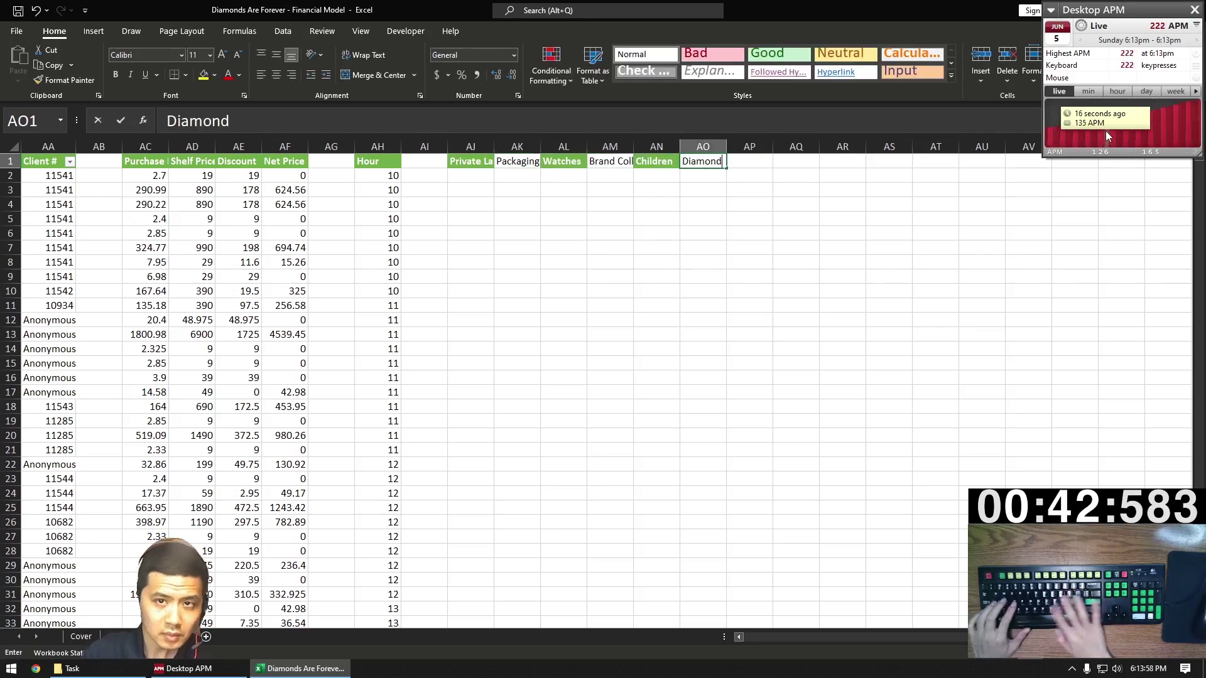
key(Tab)
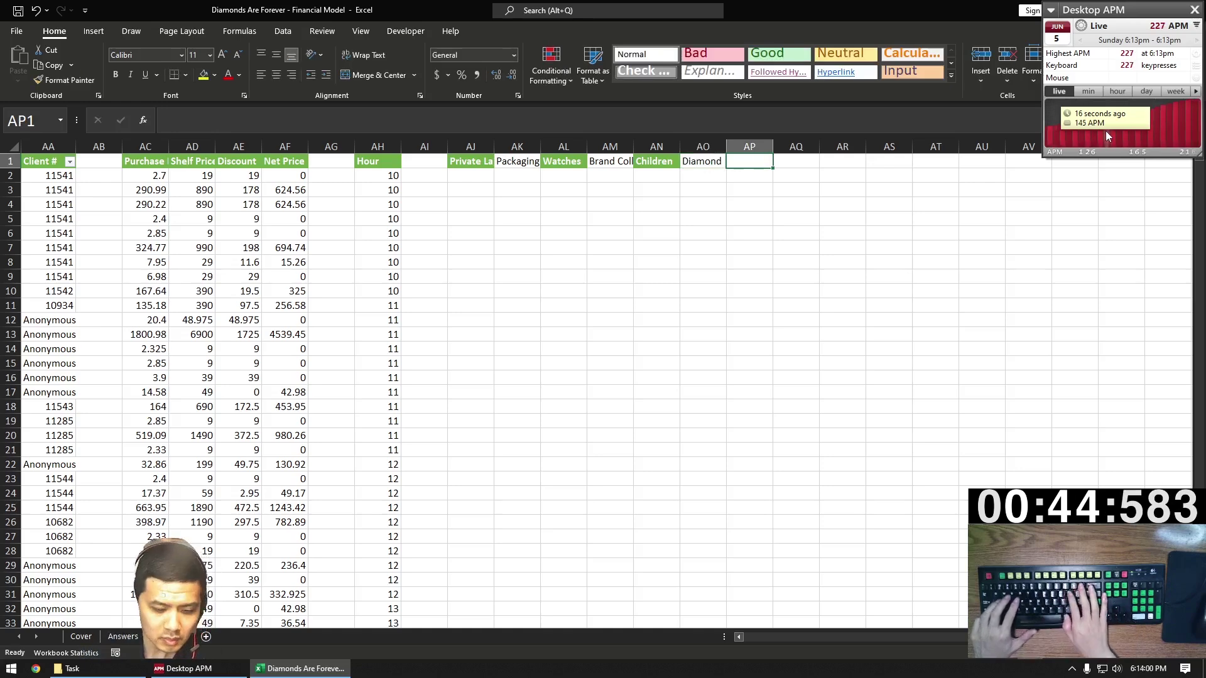
text(Precious Sto)
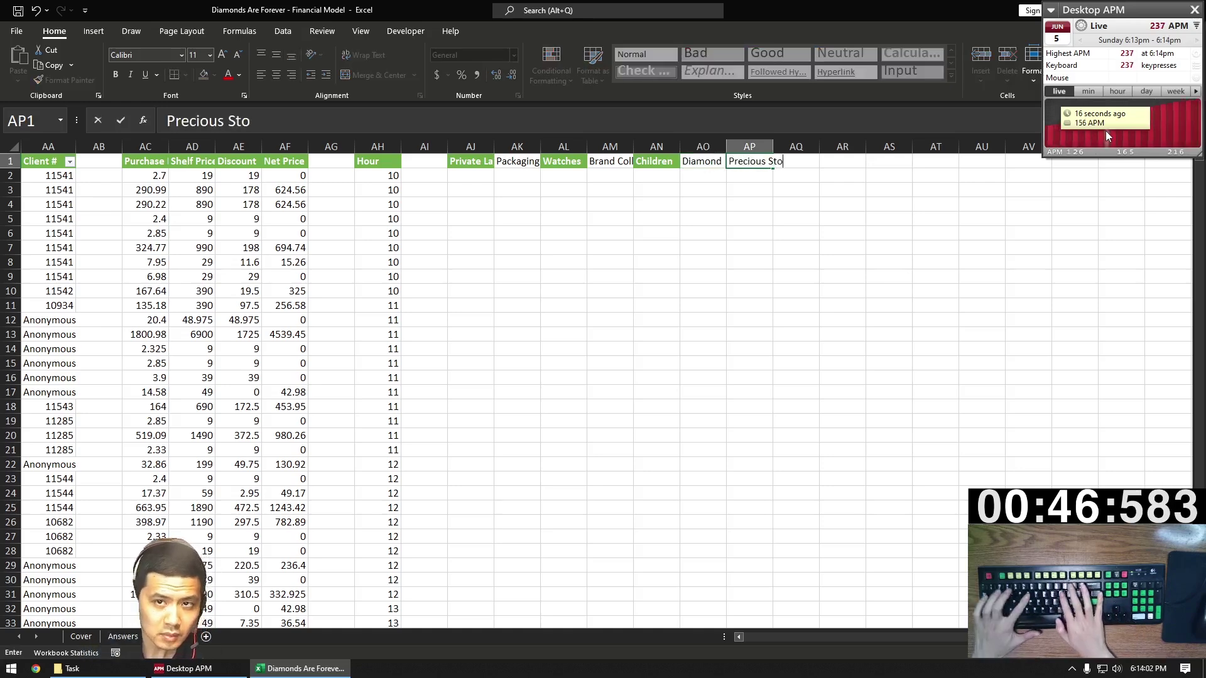
text(nes)
key(Tab)
text(pearl)
key(Tab)
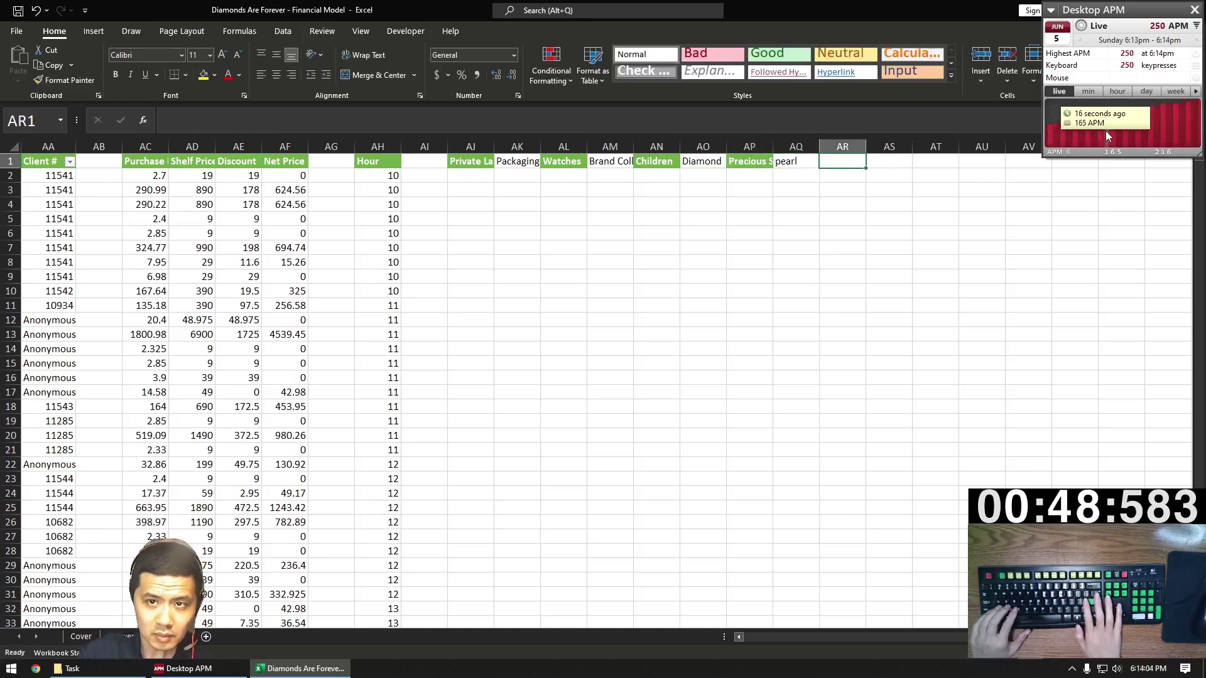
Enter the category headers Color Stones, Gold, Silver and Other in AR1:AU1.
text(Color Sto)
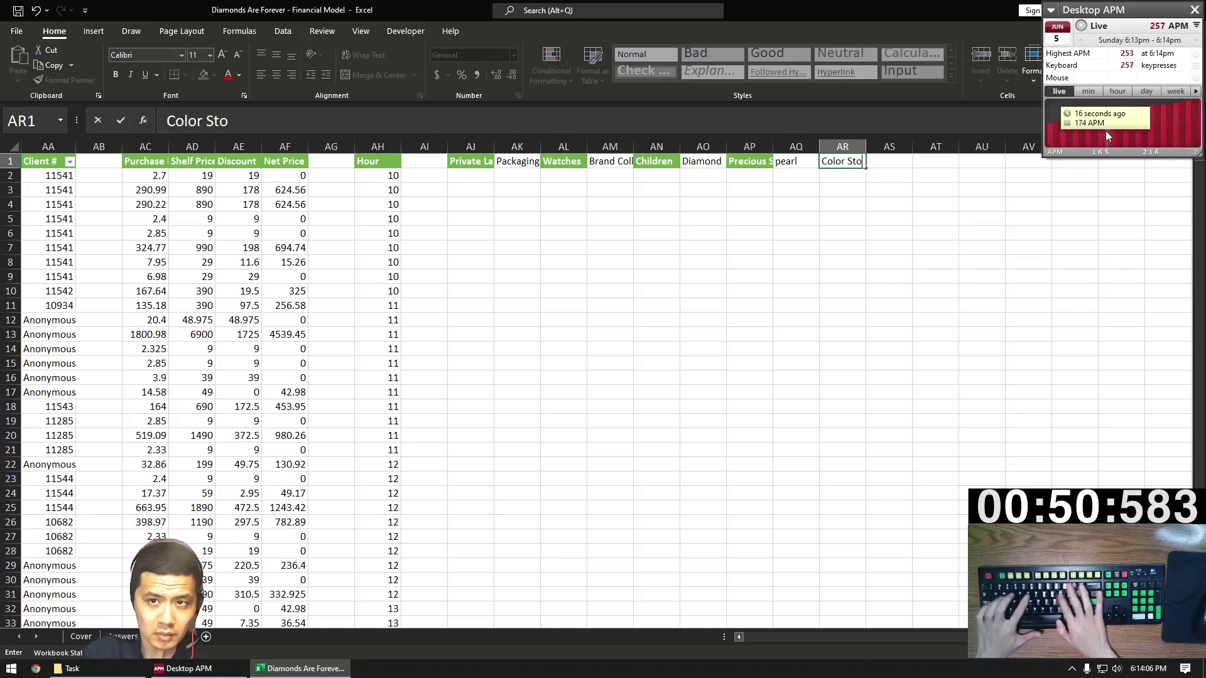
key(Tab)
text(G)
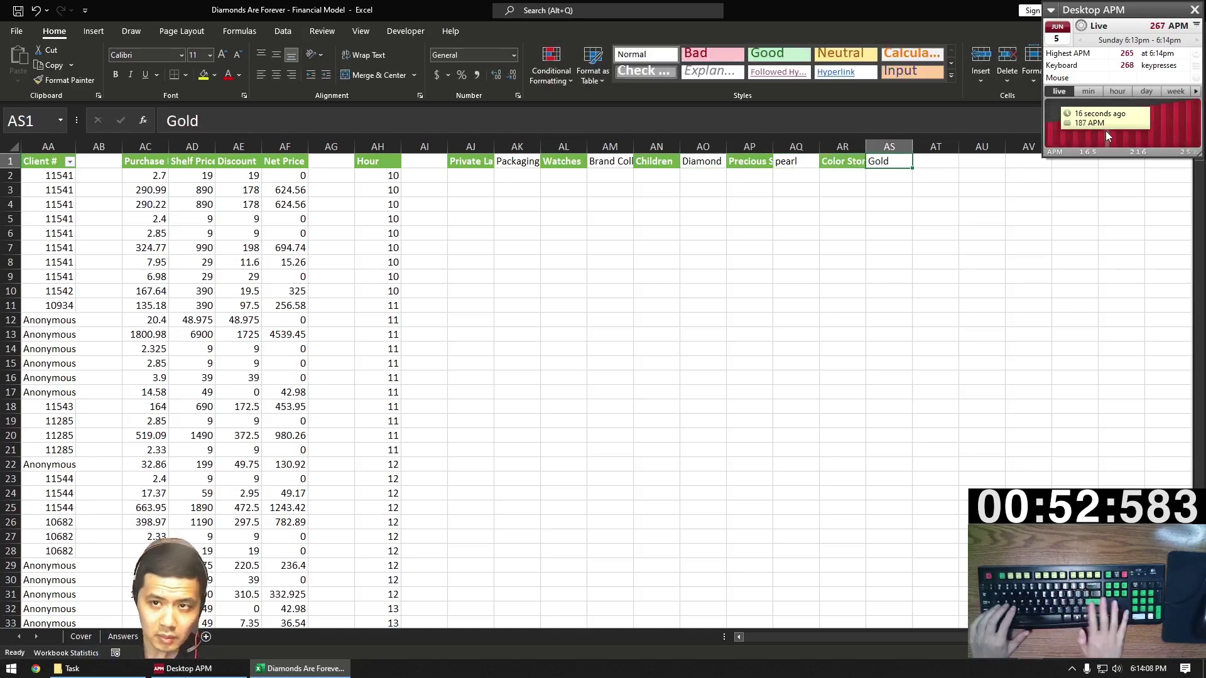
key(Tab)
text(Silver)
key(Tab)
text(Other)
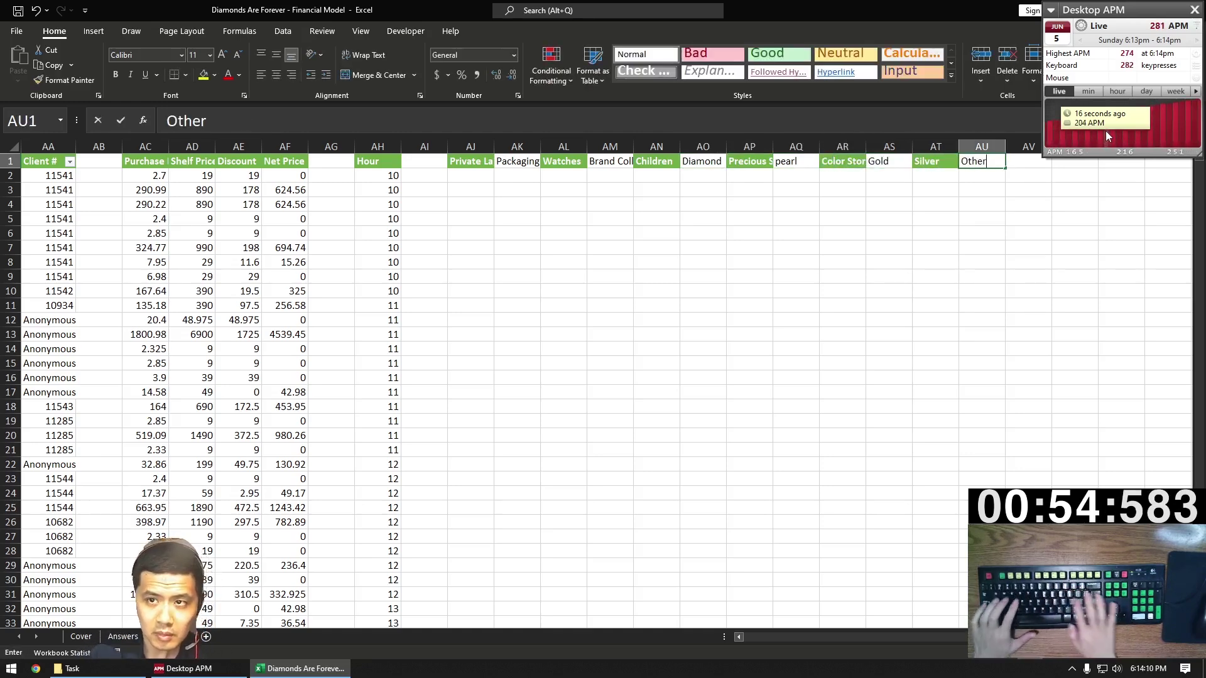
key(shift+Tab)
Enter =IF($Q2=AJ$1, 1, 0) in AJ2 to flag private label items by brand.
key(Left)
key(Left)
key(Left)
key(Left)
key(Left)
key(Left)
key(Left)
key(Left)
key(Left)
key(Left)
key(Down)
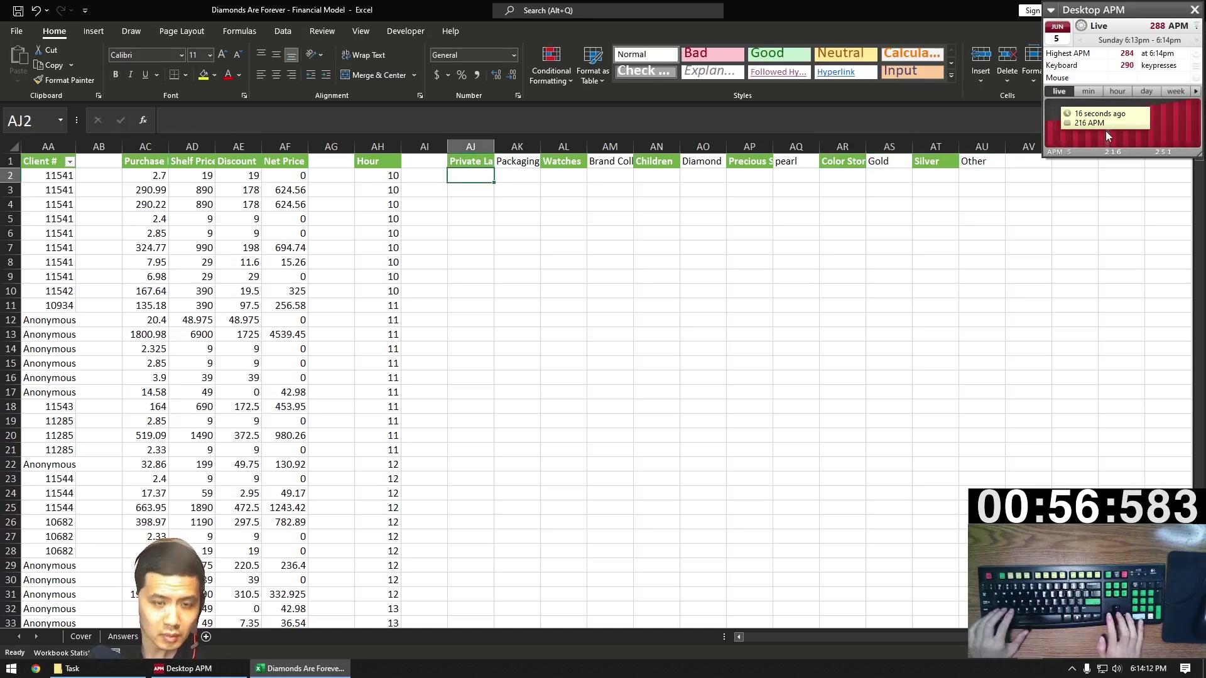
text(=IF($Q2)
key(F4)
key(F4)
key(F4)
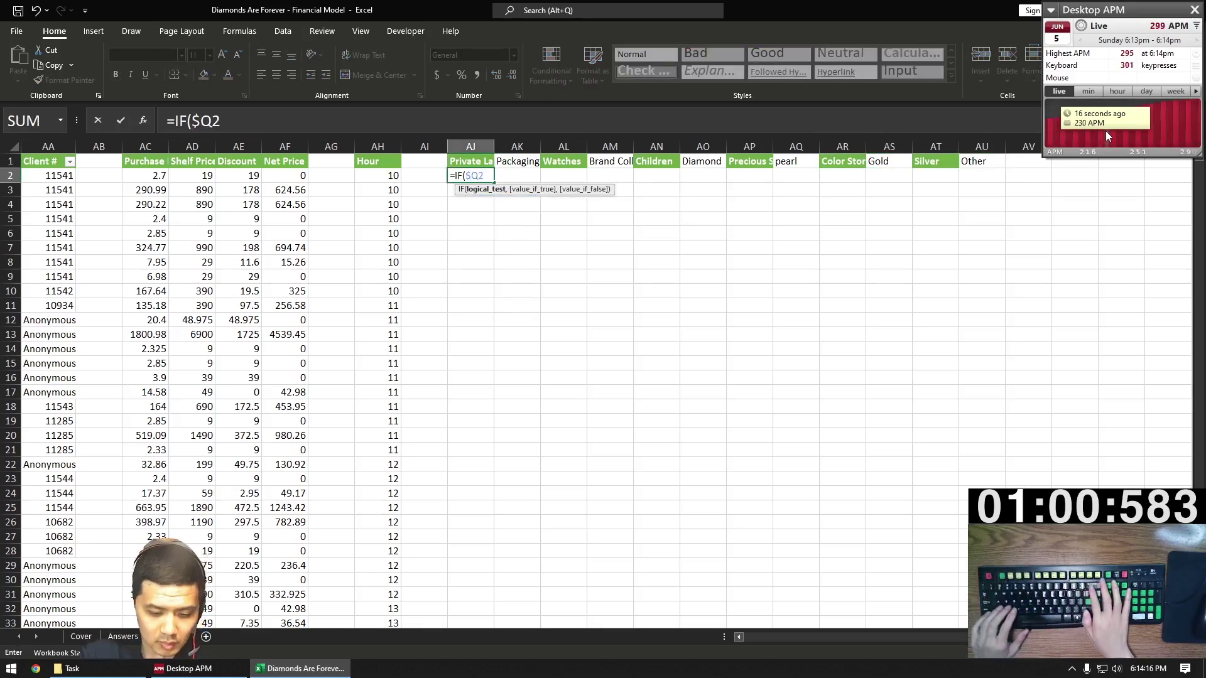
text(=)
key(Up)
key(F4)
key(F4)
text(, 1,)
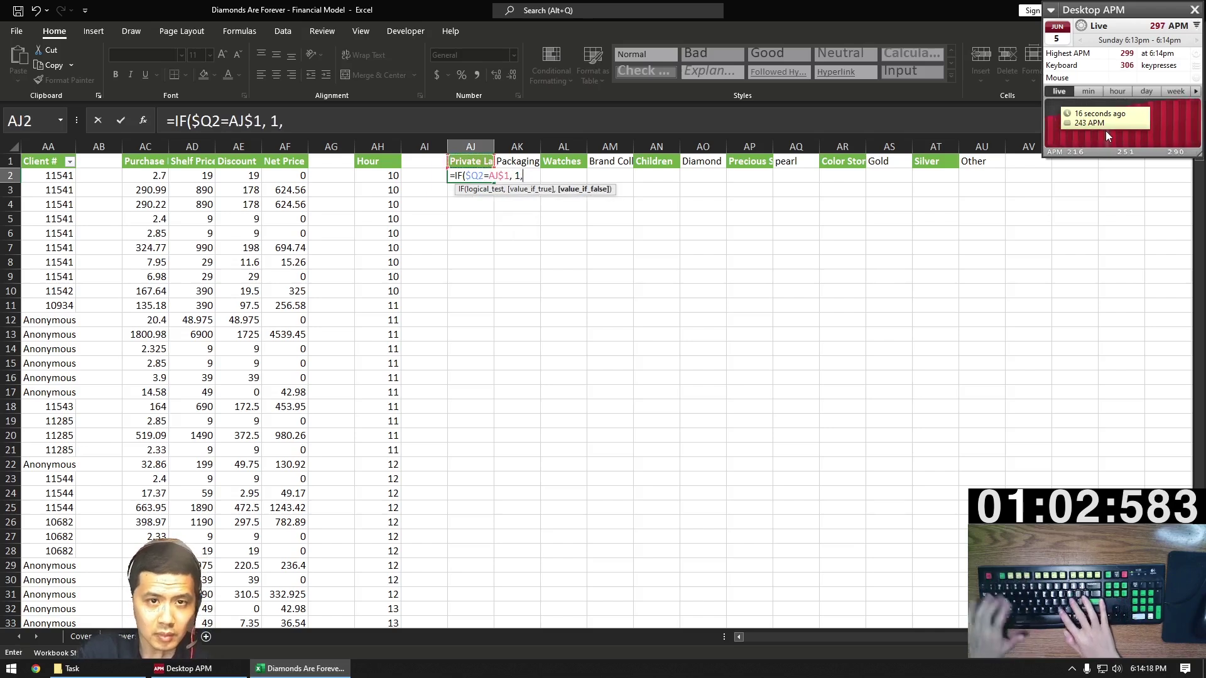
text( 0))
key(ctrl+Return)
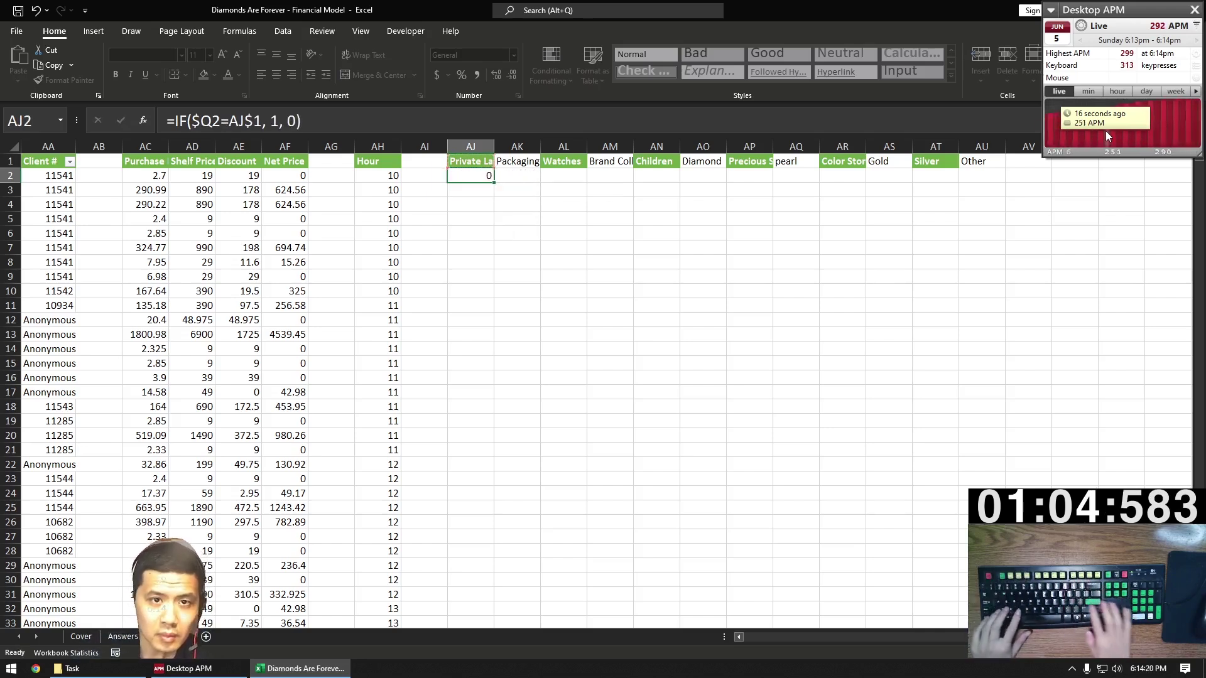
Copy the private label flag formula to AM2 and change it to =IF($Q2="Branded Item", 1, 0).
key(ctrl+c)
key(Right)
key(Right)
key(Right)
key(ctrl+v)
key(F2)
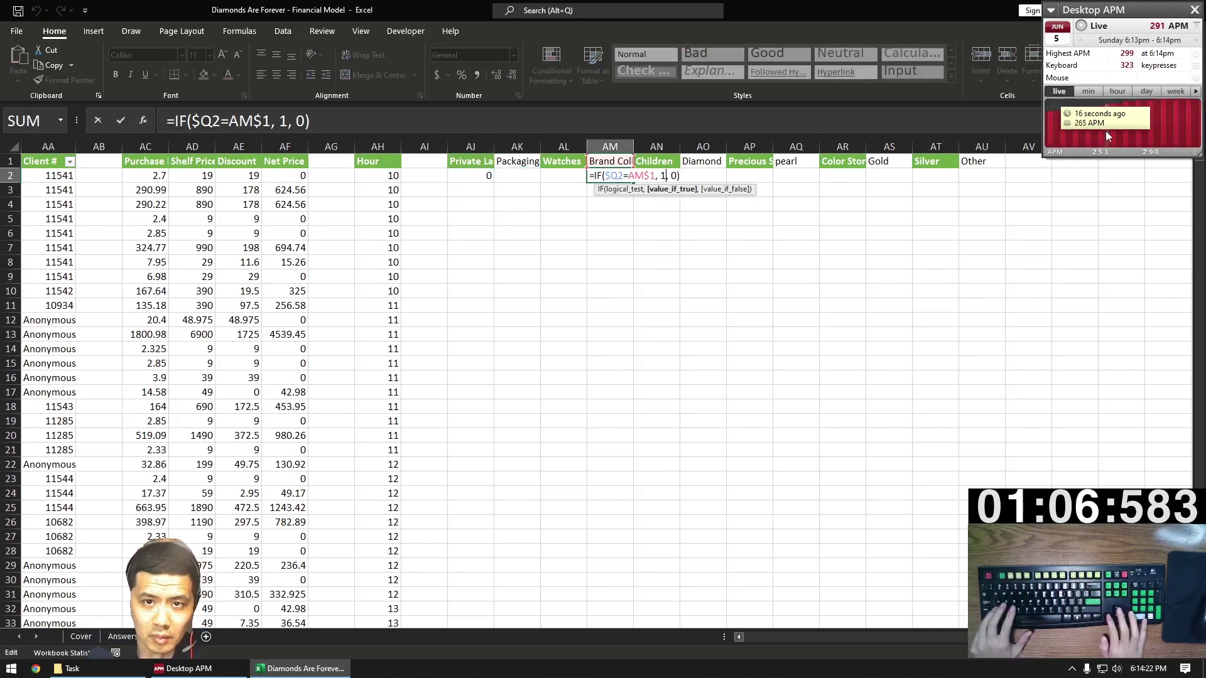
key(Left)
key(Left)
key(Left)
key(Left)
key(Left)
key(Left)
key(Left)
key(BackSpace)
key(BackSpace)
key(BackSpace)
key(BackSpace)
key(BackSpace)
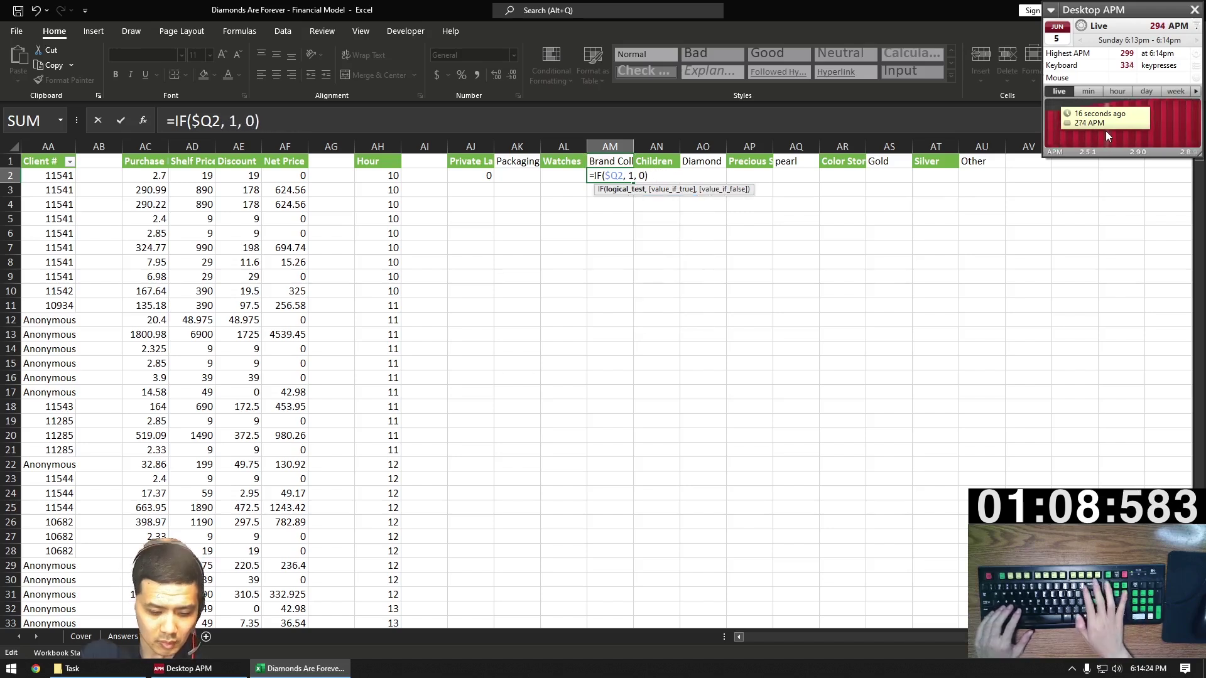
text(="Branded I)
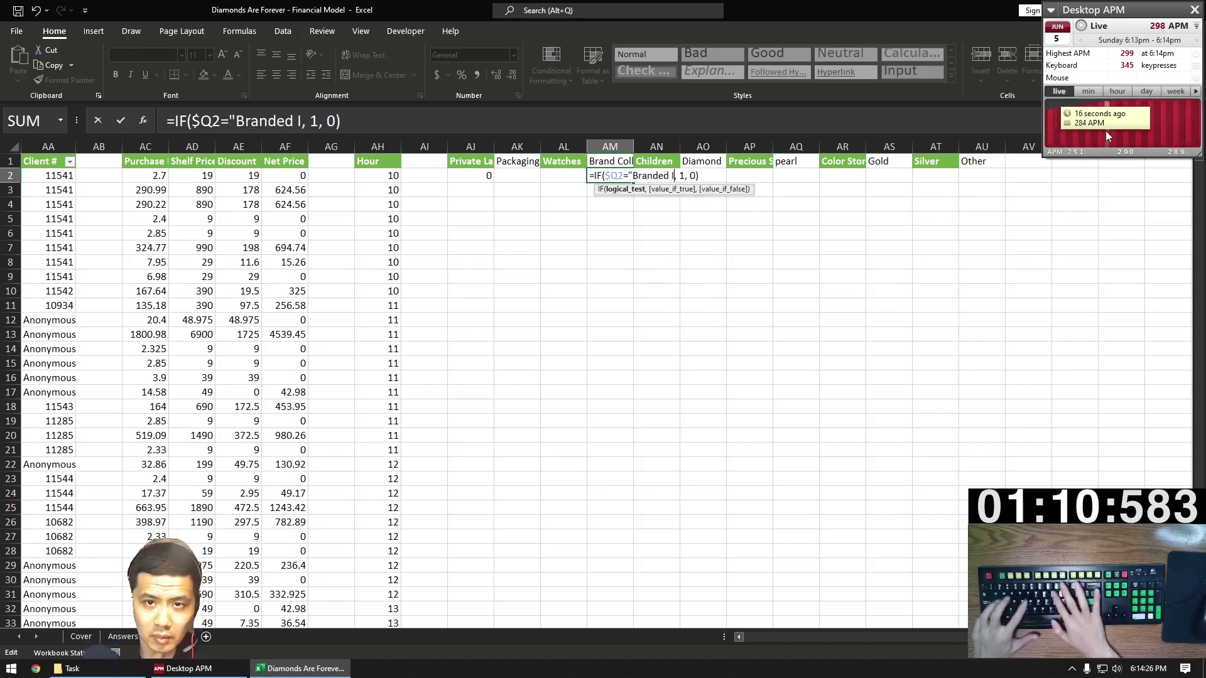
text(tem")
key(Return)
Copy the branded item formula to AN2 and change it to =IF($M2="Ch", 1, 0) for the Children flag.
key(Up)
key(ctrl+c)
key(Right)
key(ctrl+v)
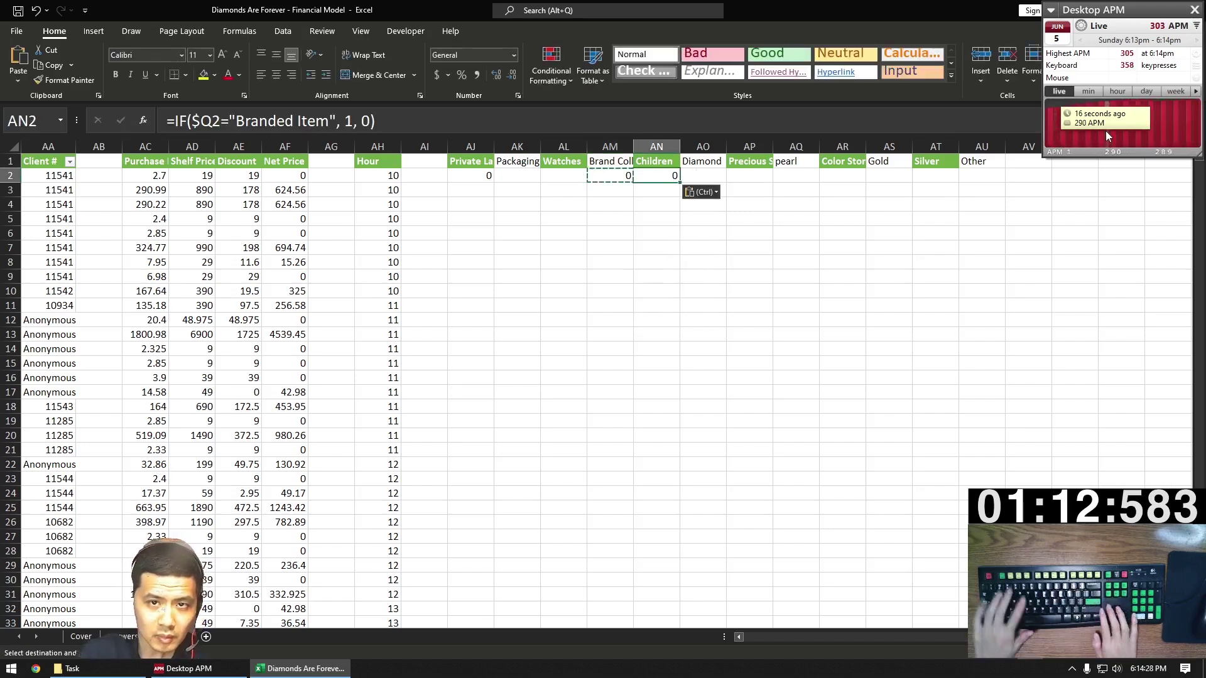
key(F2)
key(Left)
key(Left)
key(Left)
key(Left)
key(Left)
key(Left)
key(Left)
key(Left)
key(ctrl+shift+Left)
key(ctrl+shift+Left)
text(Ch)
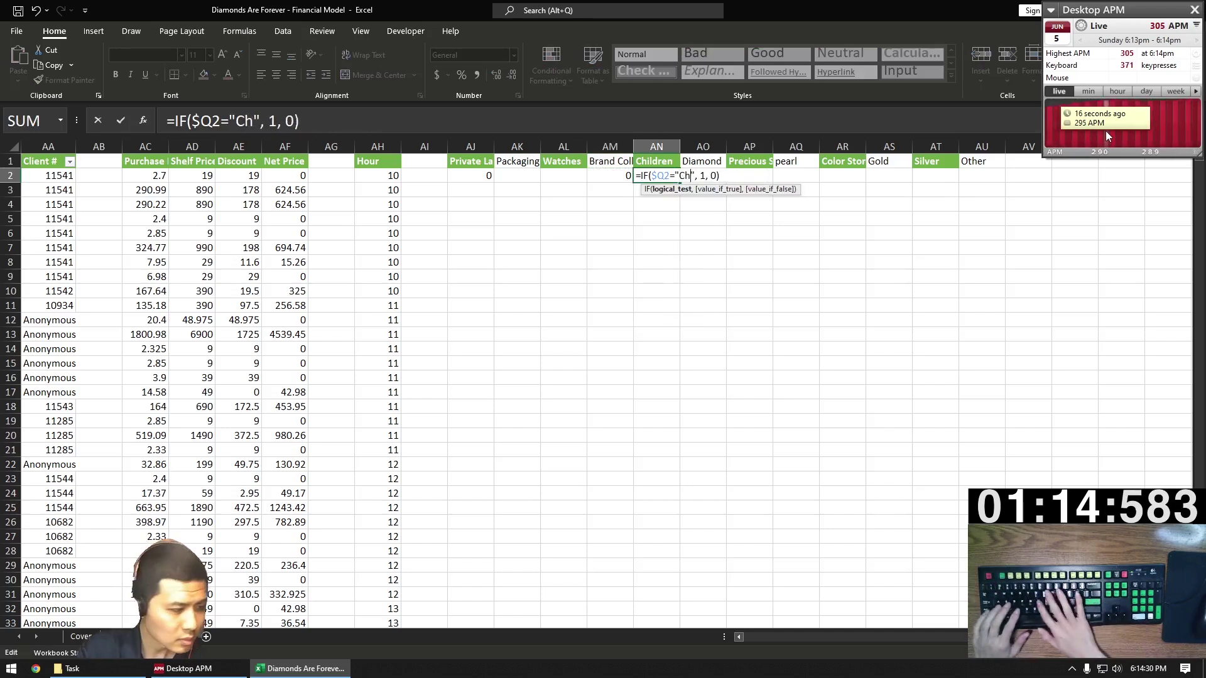
key(Delete)
text(M)
key(Return)
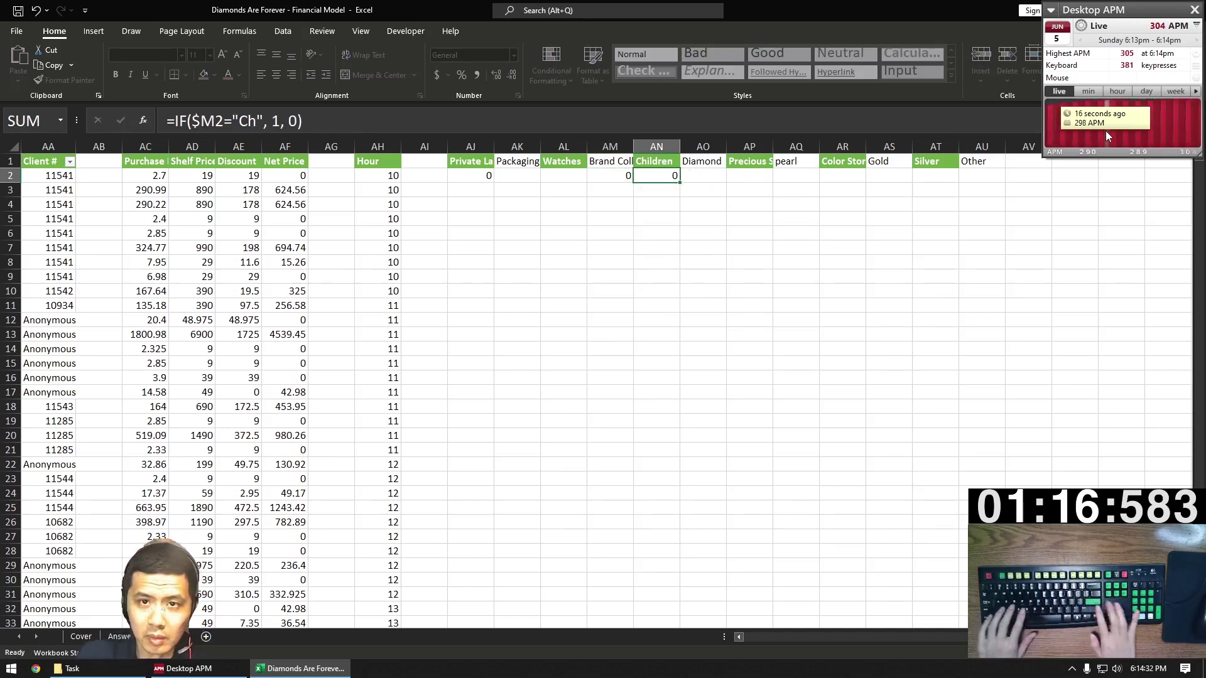
Copy the Children flag formula from AN2 to AS2 under Gold.
key(Up)
key(ctrl+c)
key(Right)
key(Right)
key(Right)
key(Right)
key(Right)
key(ctrl+v)
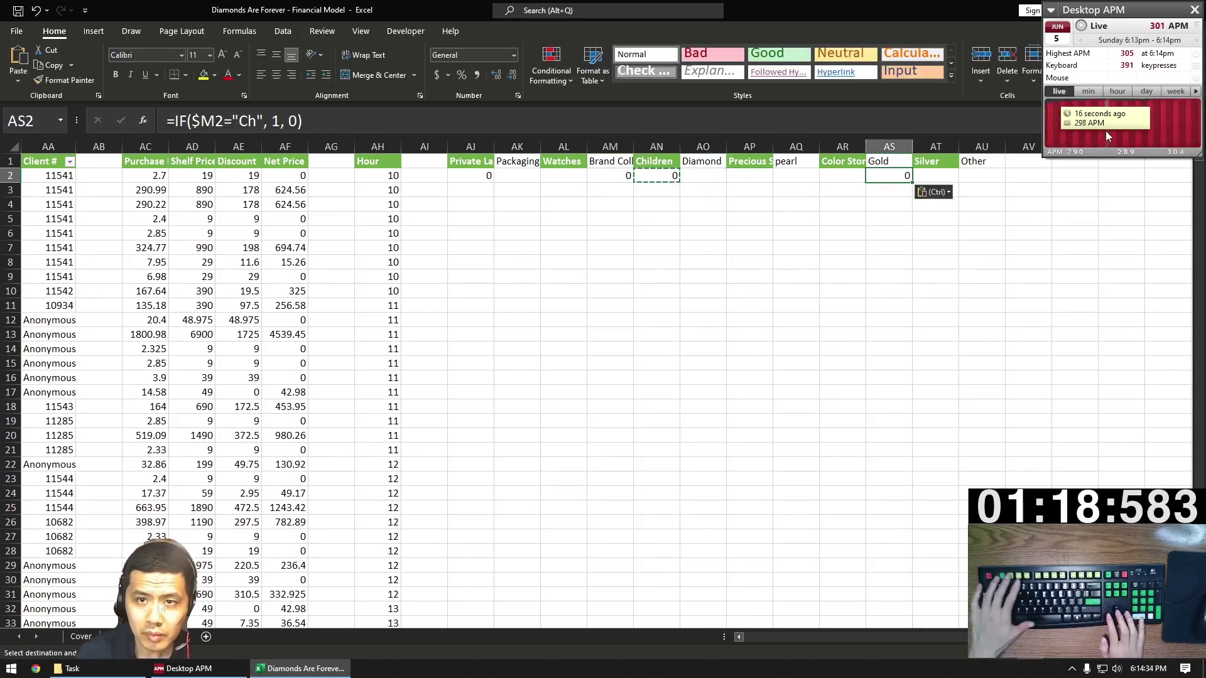
Copy the private label flag formula from AJ2 to AS2 under the Gold header.
key(ctrl+Left)
key(ctrl+Left)
key(ctrl+Left)
key(ctrl+c)
key(ctrl+Right)
key(ctrl+Right)
key(ctrl+Right)
key(ctrl+v)
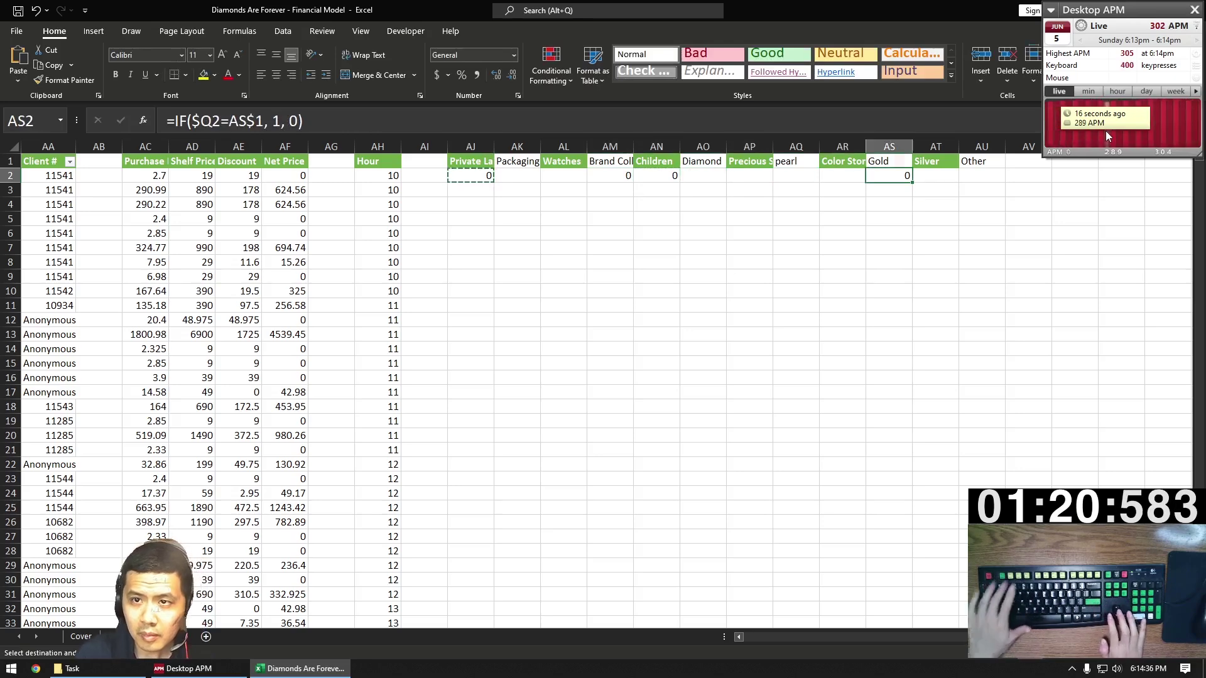
Change the Gold flag formula in AS2 to =IF($G2=AS$1, 1, 0).
key(F2)
key(Left)
key(Left)
key(Left)
key(Left)
key(Left)
key(Left)
key(Left)
key(Left)
text($)
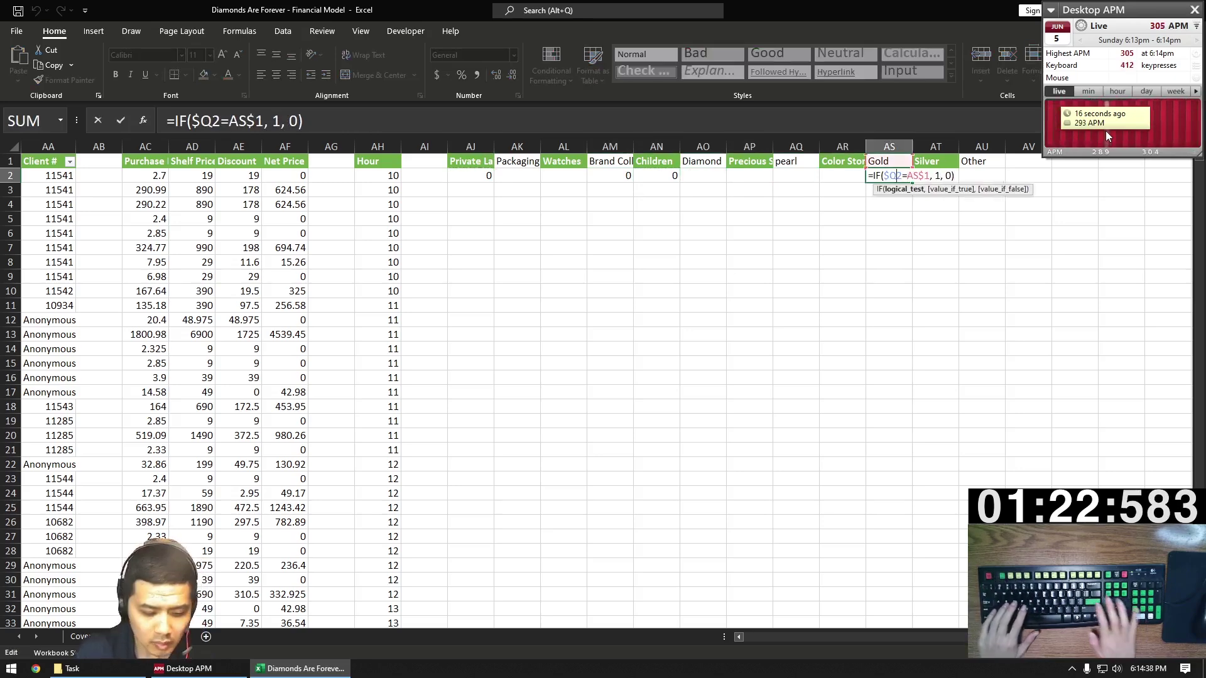
key(BackSpace)
text(G)
key(Return)
Copy the Gold flag formula from AS2 to AT2 for Silver.
key(Up)
key(ctrl+c)
key(Right)
key(ctrl+v)
Copy the Silver flag formula from AT2 to AO2 for Diamond.
key(ctrl+c)
key(ctrl+Left)
key(ctrl+Left)
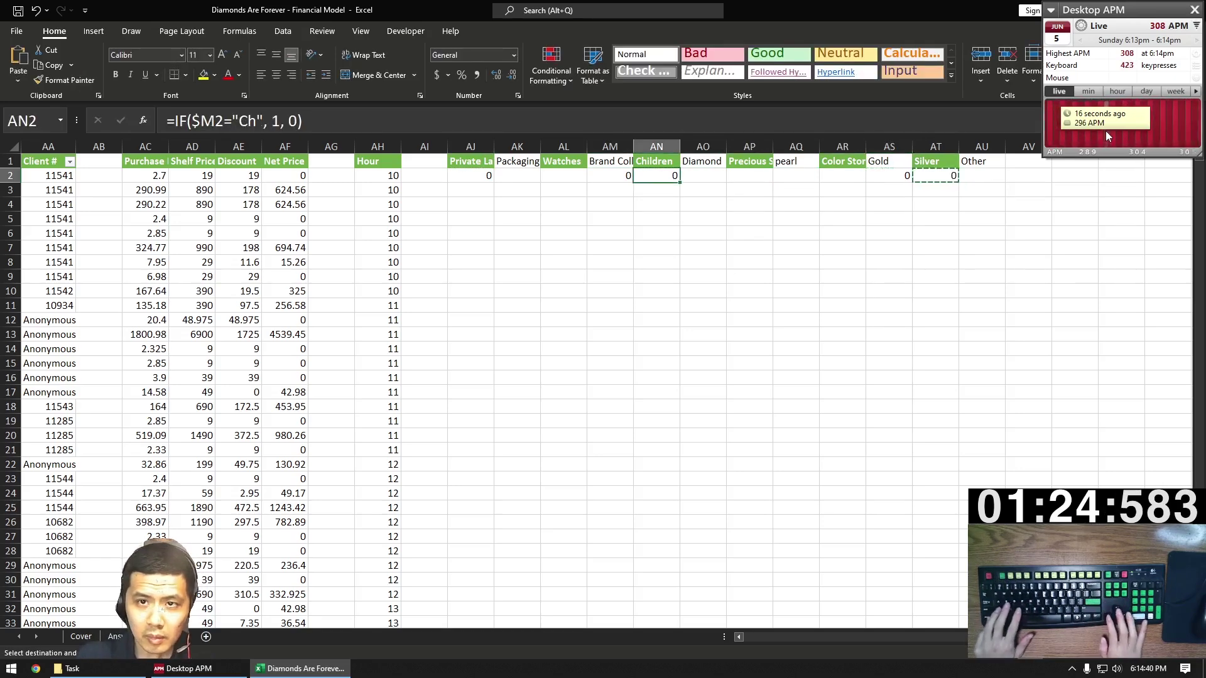
key(Right)
key(ctrl+v)
Open an OR( around the Diamond formula's test in AO2 and change its first condition to $I2=AO$1.
key(F2)
key(Home)
key(Right)
key(Right)
key(Right)
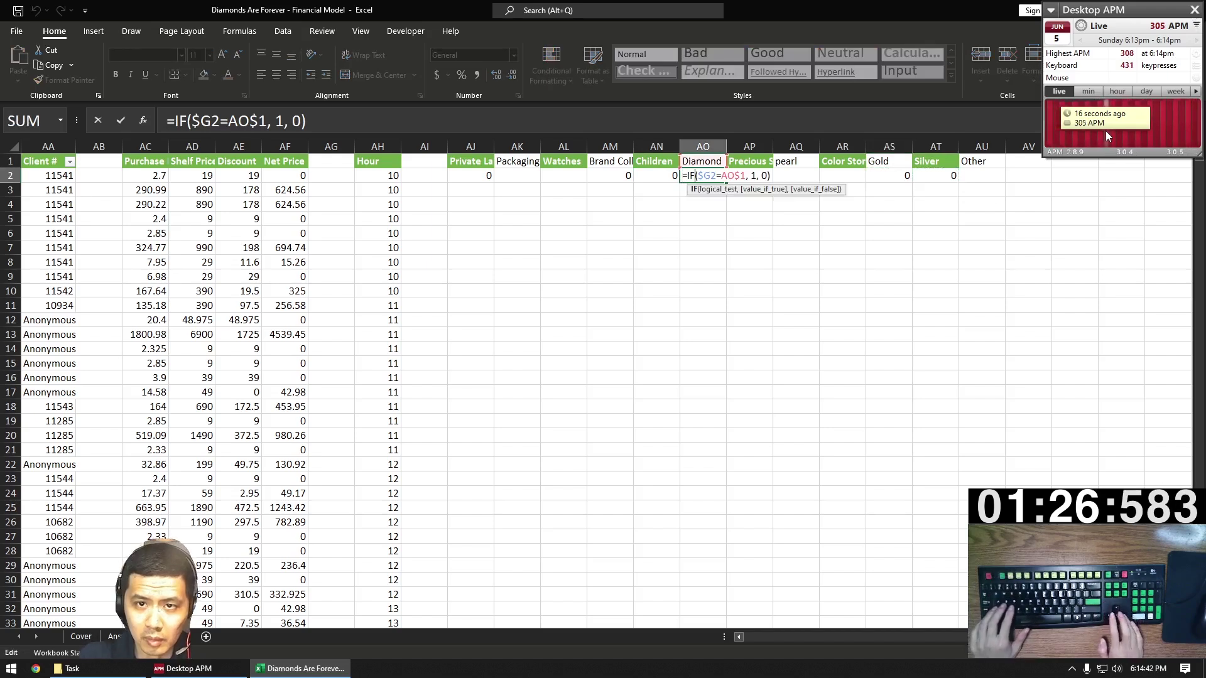
key(Right)
text(OR()
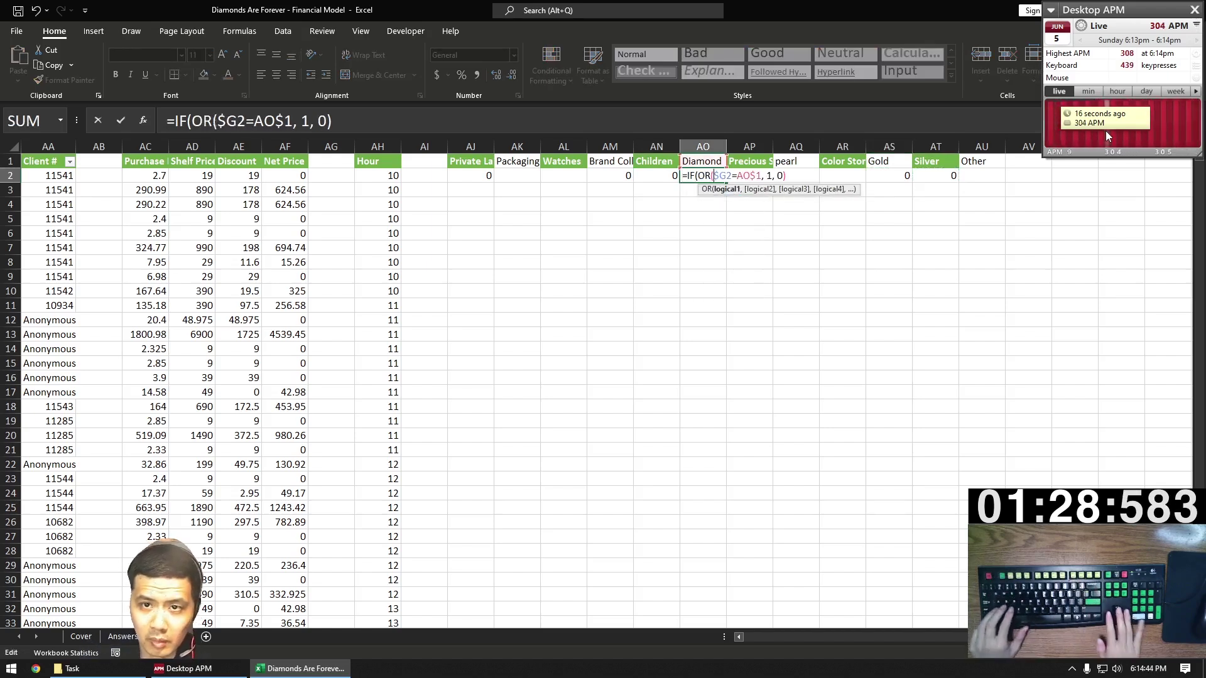
key(Right)
key(Delete)
text(I)
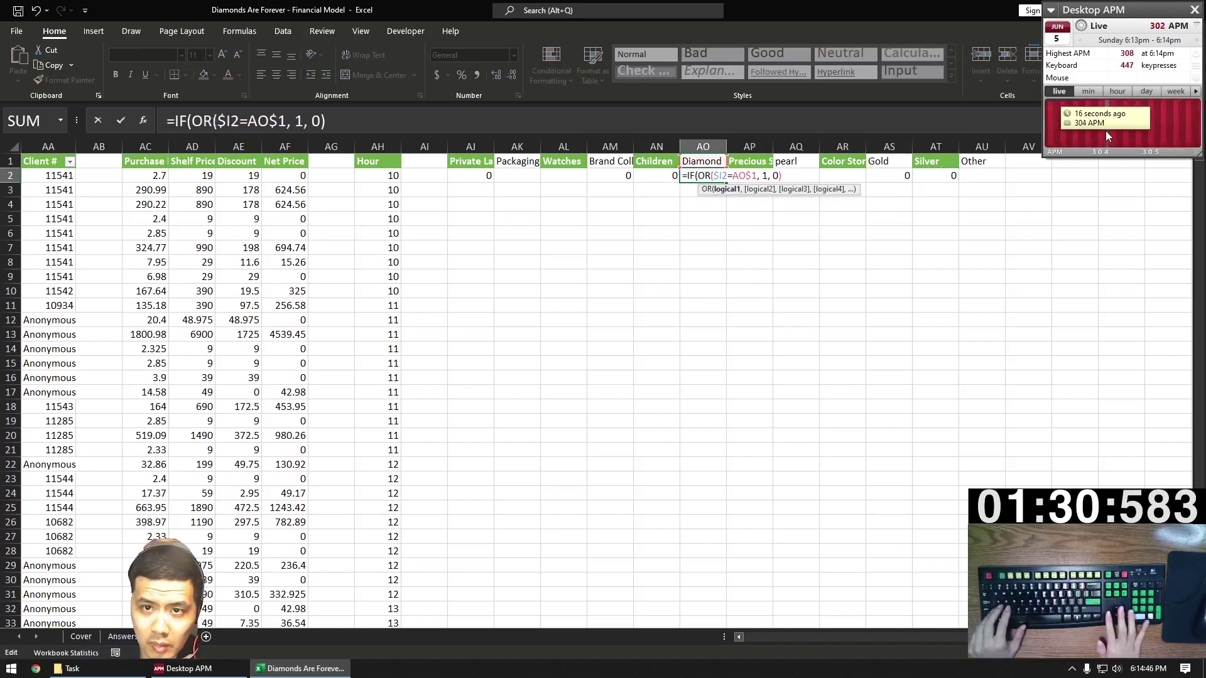
Add $K2=AO$1 as second condition so AO2 reads =IF(OR($I2=AO$1, $K2=AO$1), 1, 0).
key(ctrl+c)
key(Right)
text(,)
key(ctrl+v)
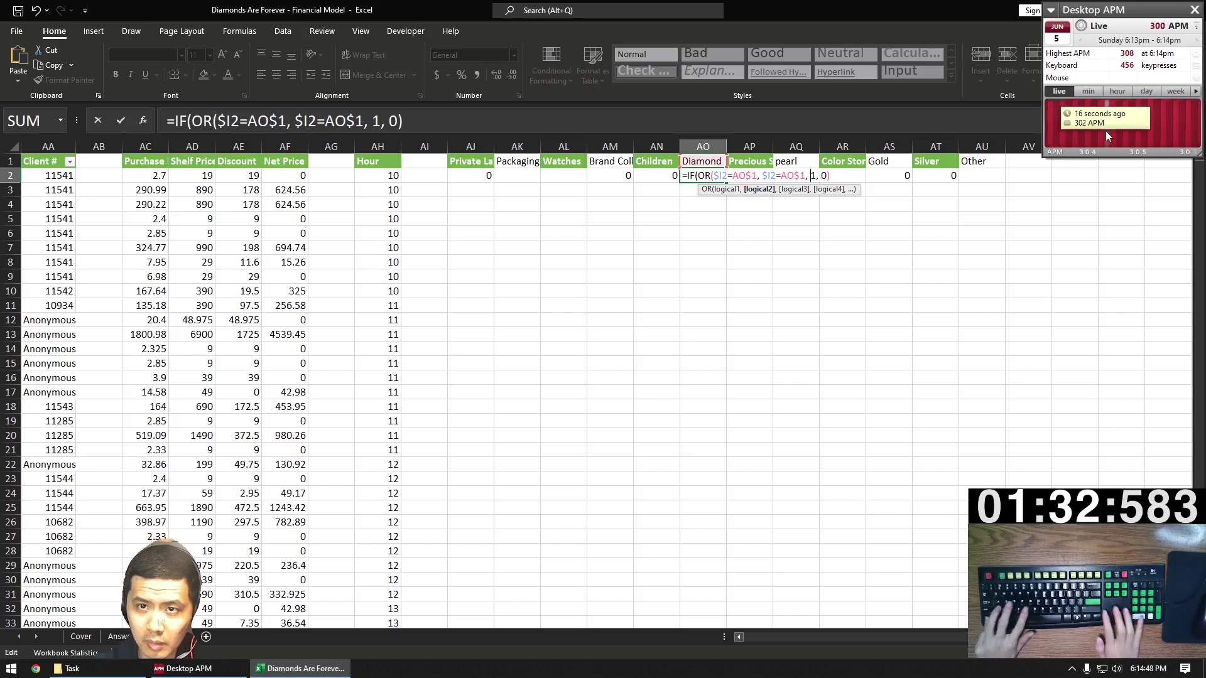
text())
key(Left)
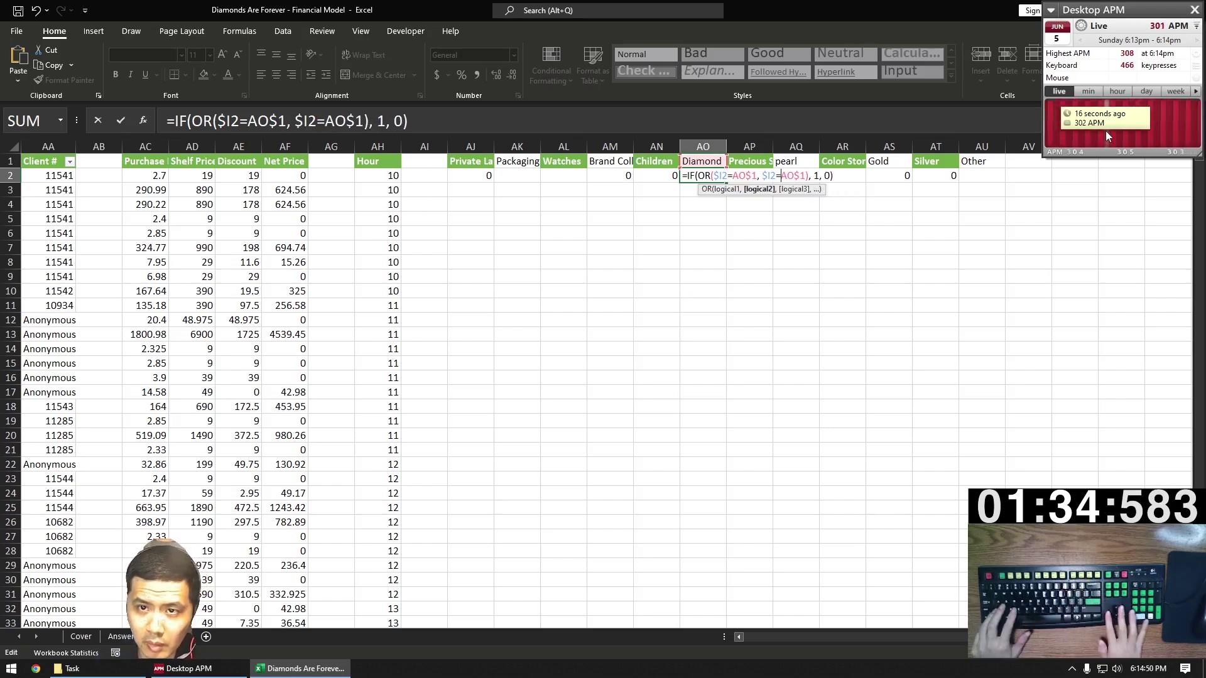
key(Left)
key(Delete)
text(K)
key(ctrl+Return)
Copy the Diamond flag formula from AO2 to AQ2 for pearl.
key(ctrl+c)
key(Right)
key(Right)
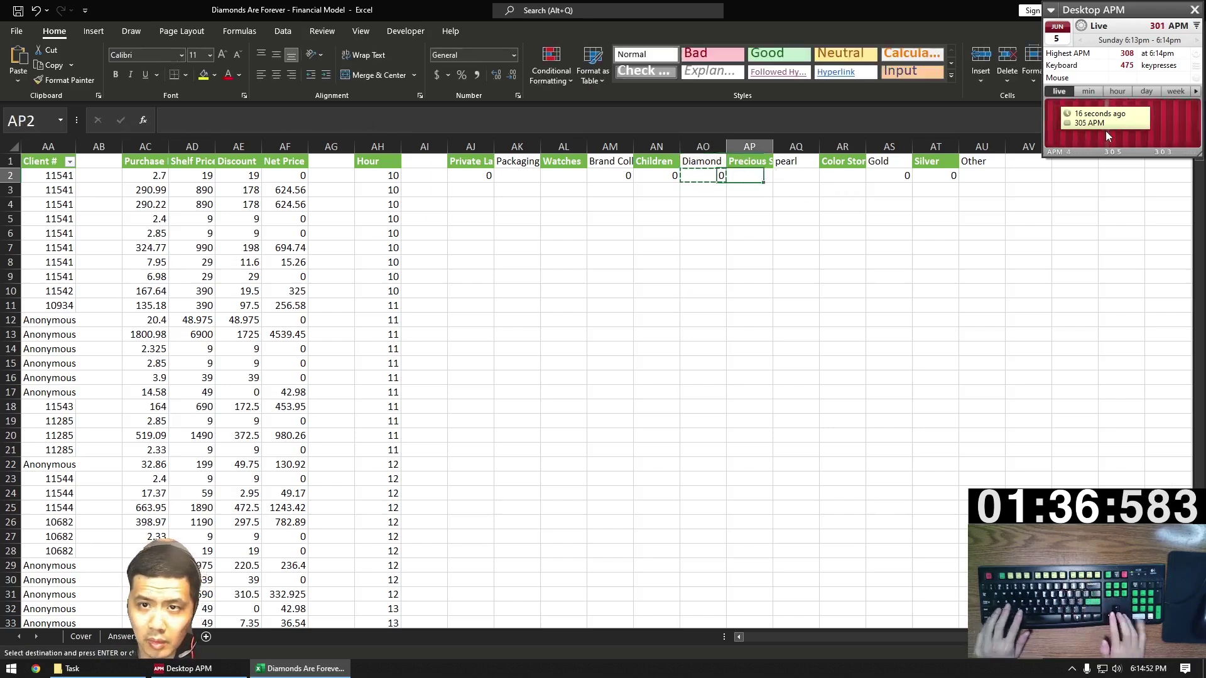
key(ctrl+v)
Begin the Packaging flag formula in AK2 with =IF(OR(F2="Box".
key(ctrl+Left)
key(ctrl+Left)
key(ctrl+Left)
key(ctrl+Left)
key(Right)
key(Right)
key(Right)
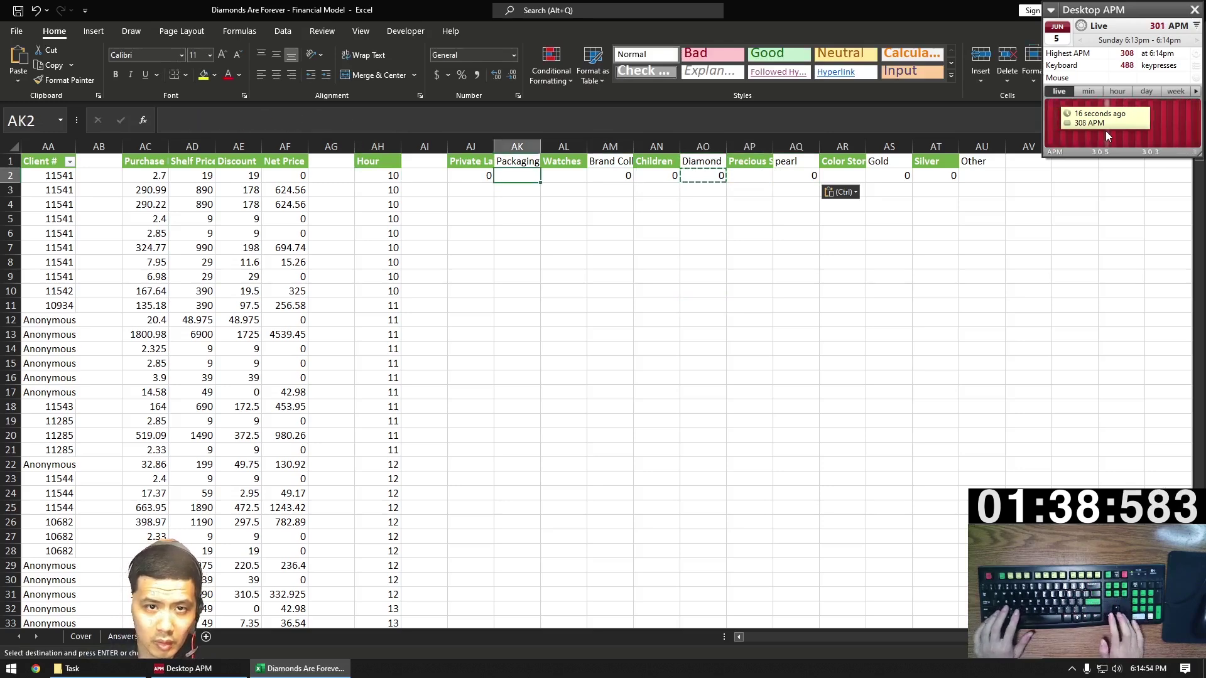
key(BackSpace)
text(=IF(OR(B)
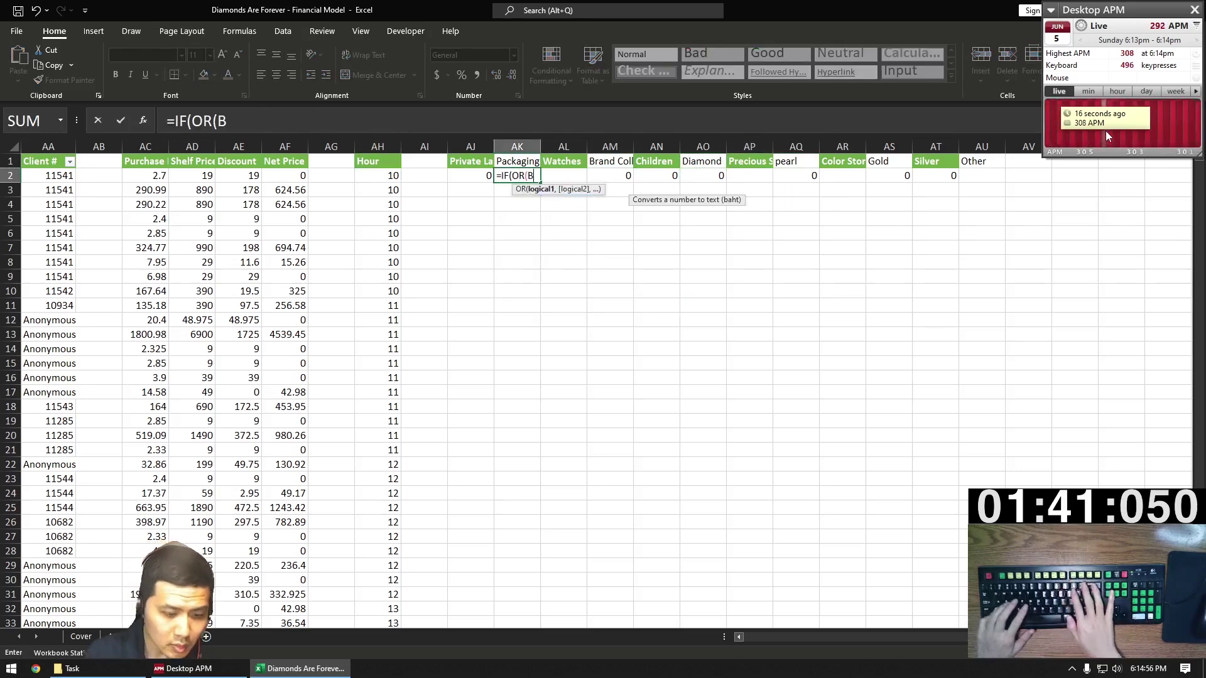
key(BackSpace)
text(F2=")
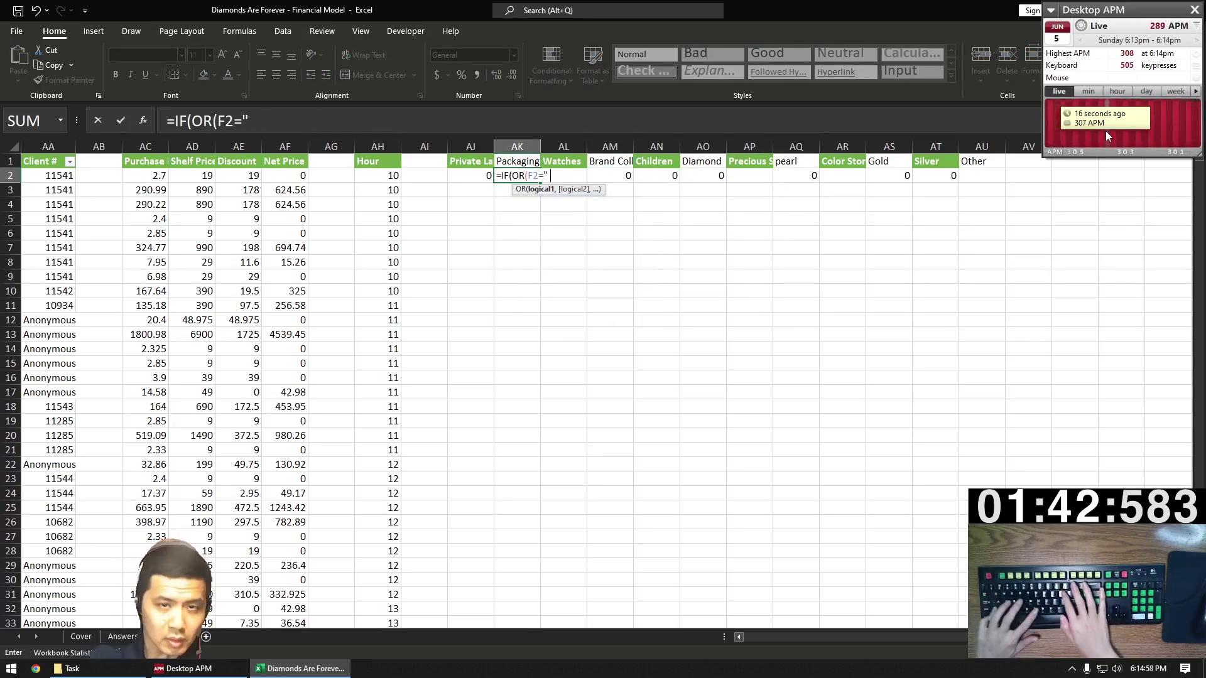
key(BackSpace)
text(Box)
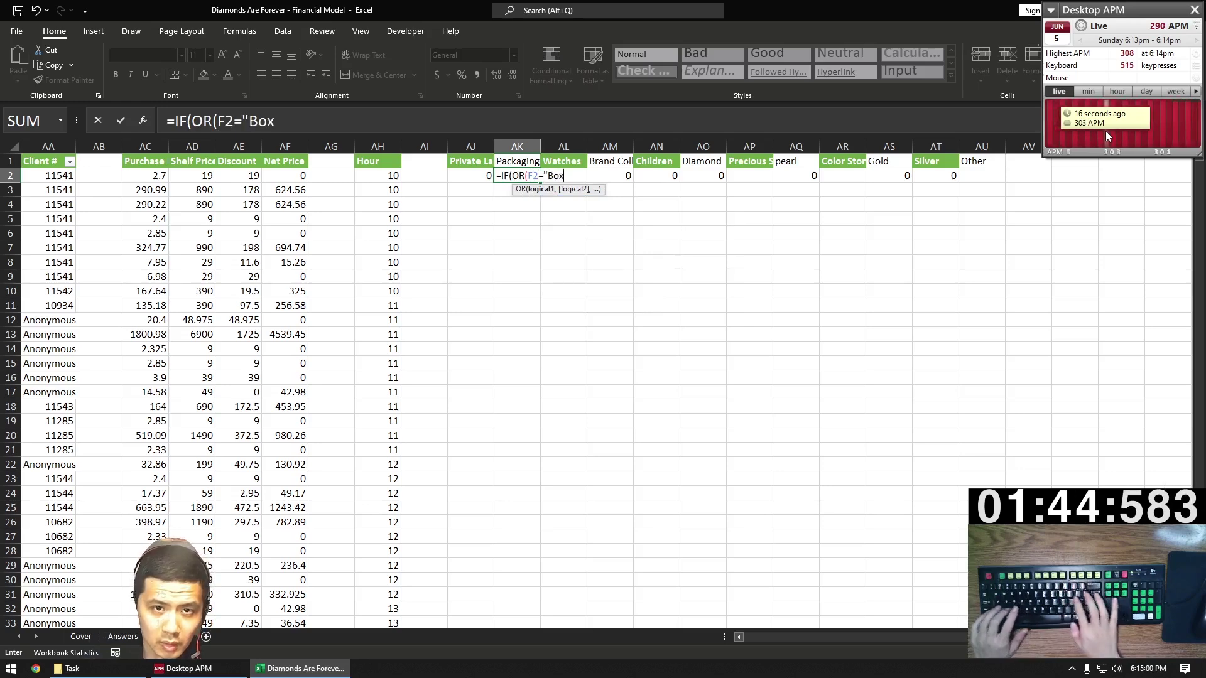
text(")
Extend the AK2 formula to four F2="Box" conditions inside the OR, returning 1 if true and 0 otherwise.
key(Return)
key(Return)
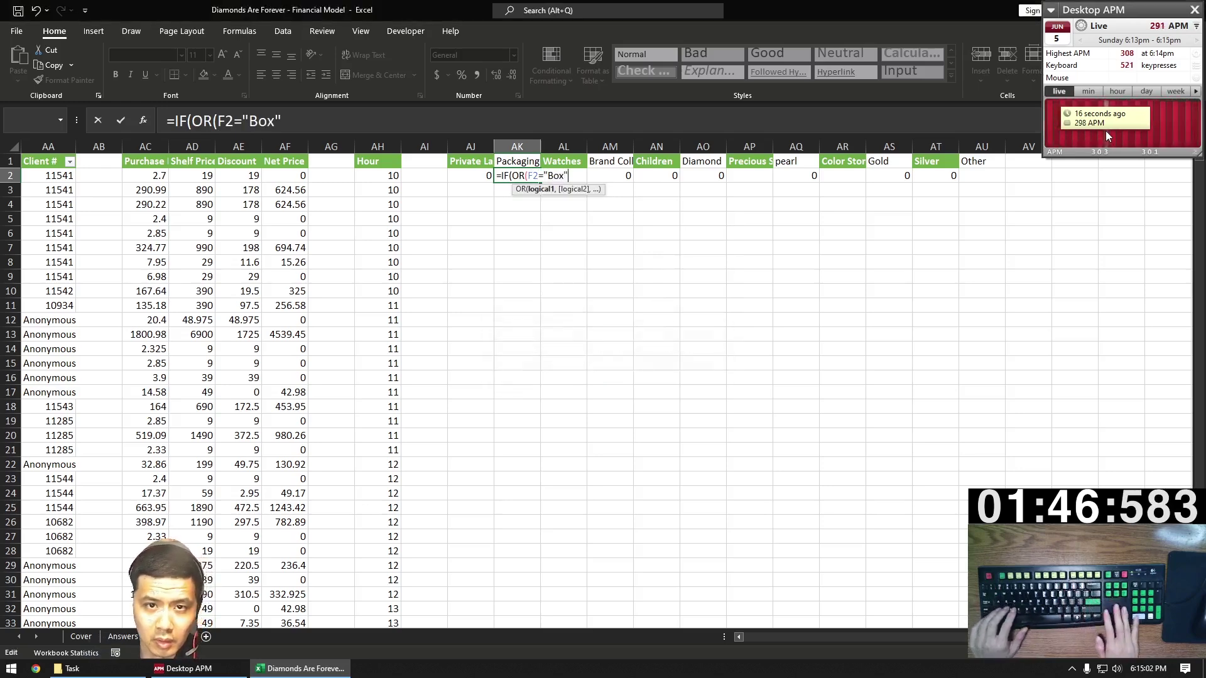
text(, F2="Box", )
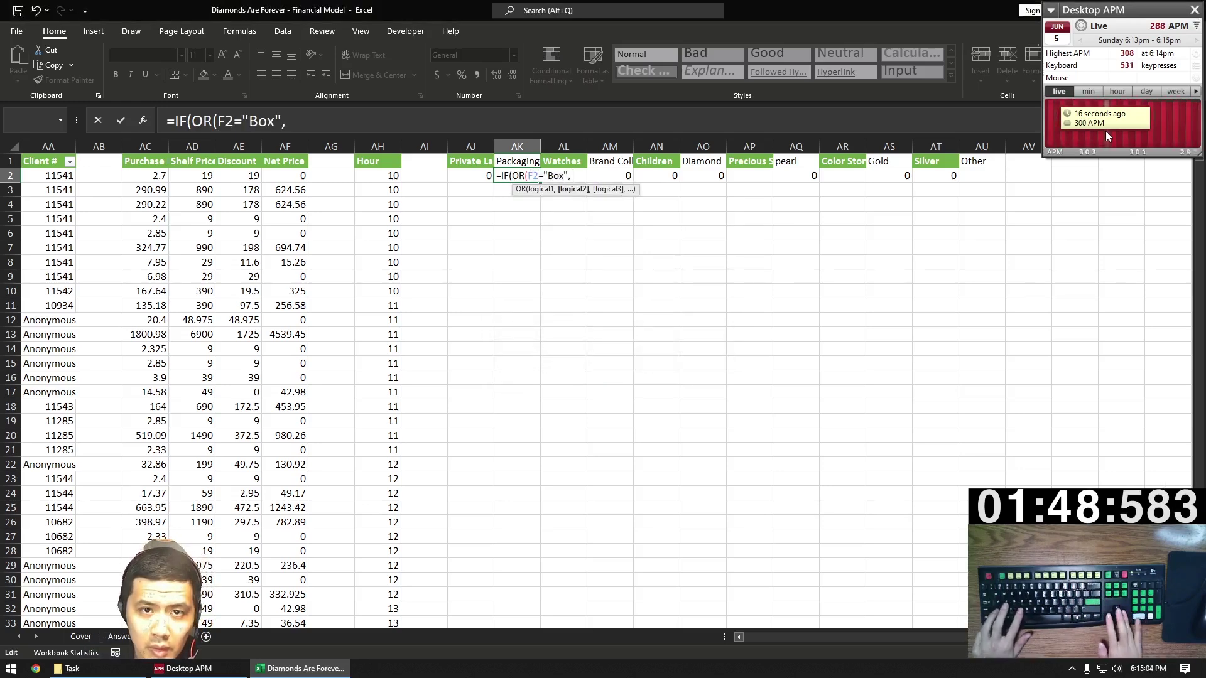
text(F2="Box", F2="Box"), 1)
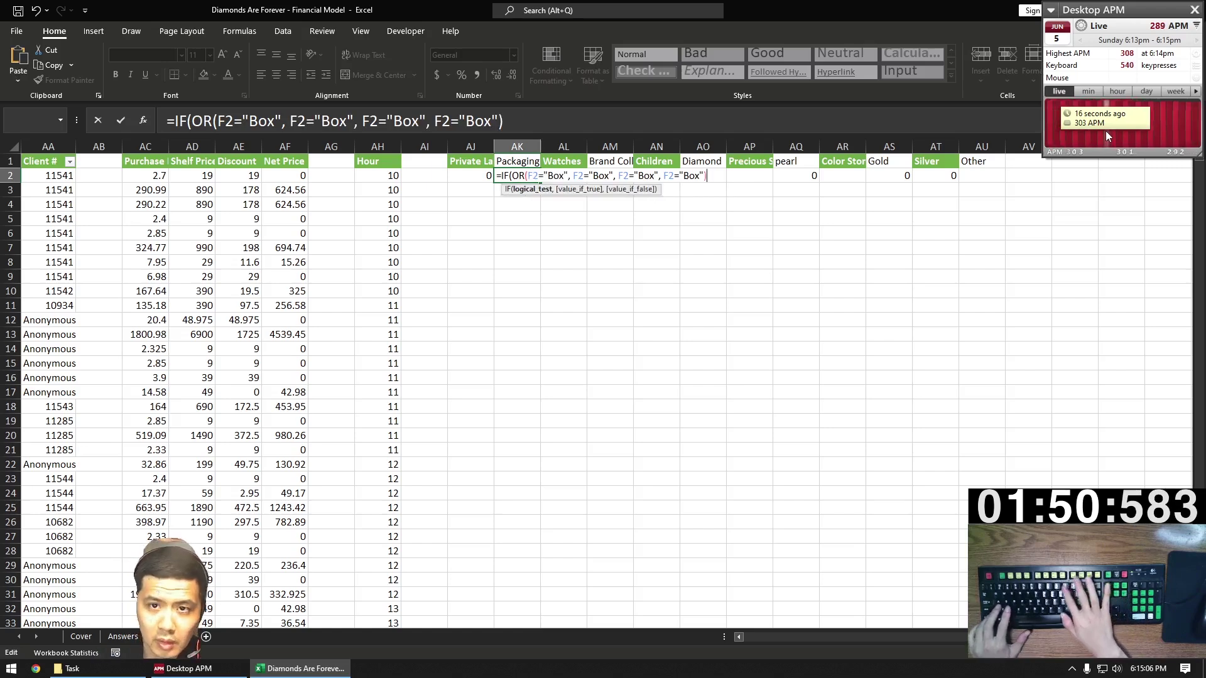
text(, 0))
Change the last three "Box" values in AK2 to "Case", "Pouch" and "Tissue" and commit the formula.
key(Left)
key(Left)
key(Left)
key(Left)
key(Left)
key(Left)
key(Left)
key(Left)
key(Left)
key(Left)
key(Left)
key(Left)
key(Left)
key(Left)
key(Left)
key(Left)
key(Left)
key(Left)
key(Left)
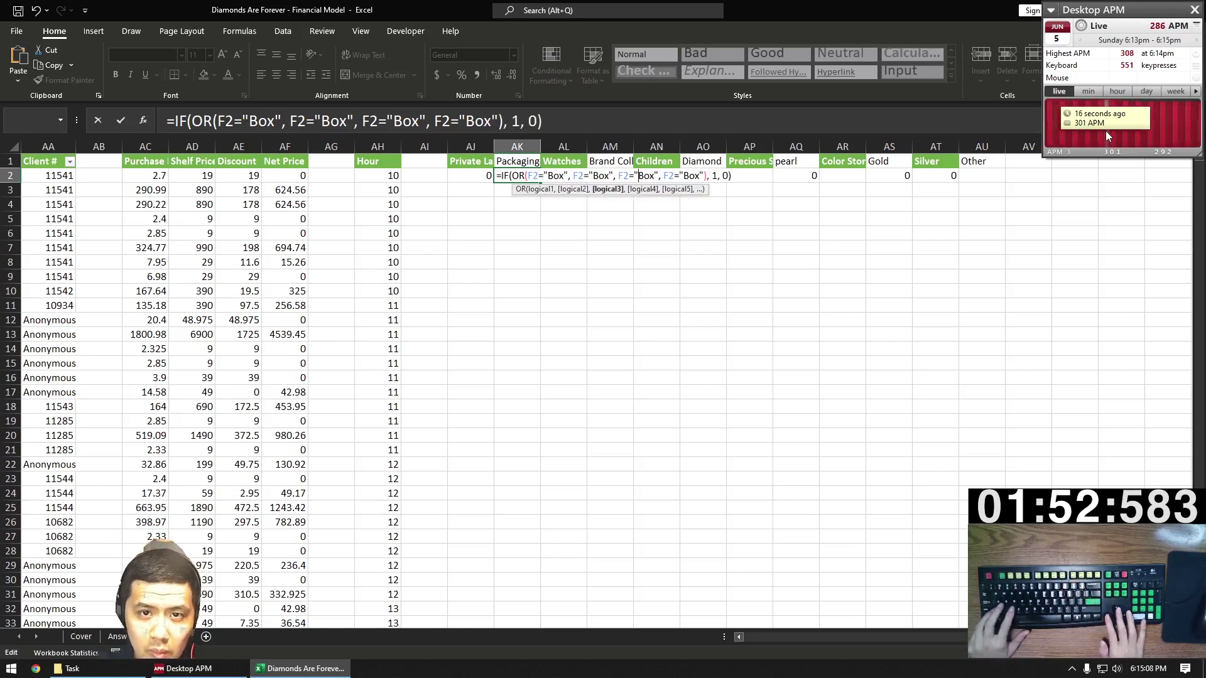
text(Case)
key(Right)
key(Right)
key(Right)
key(Right)
key(Right)
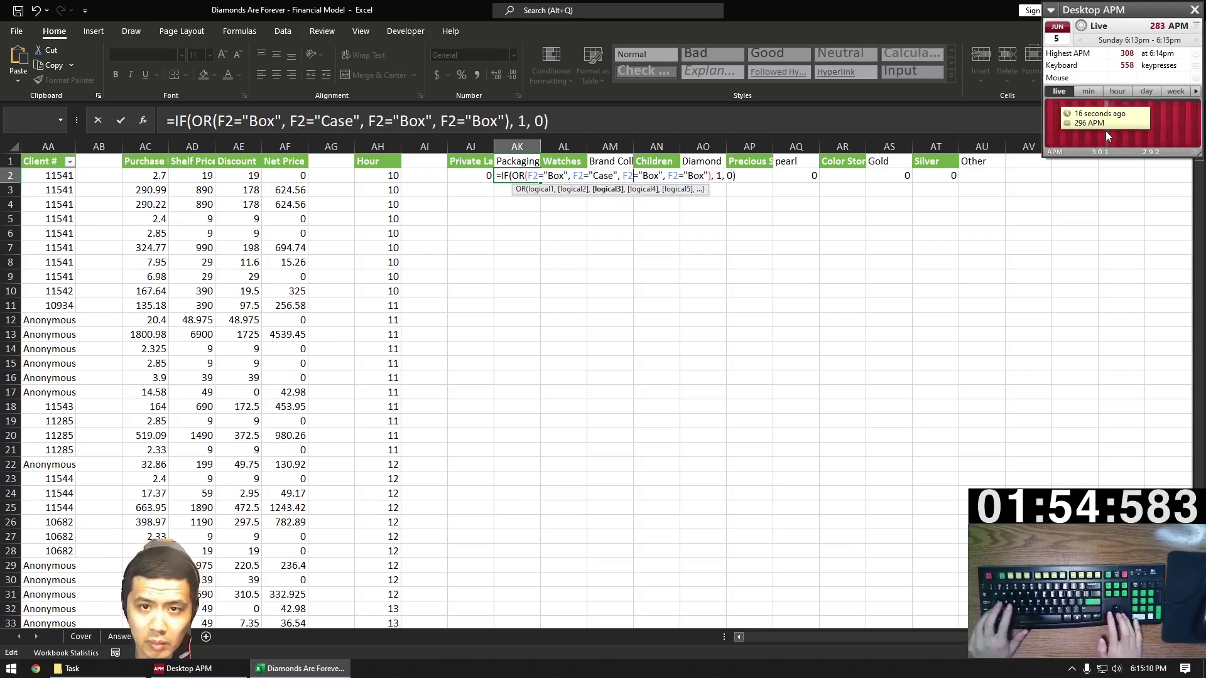
text(Pouch)
key(Right)
key(Right)
key(Right)
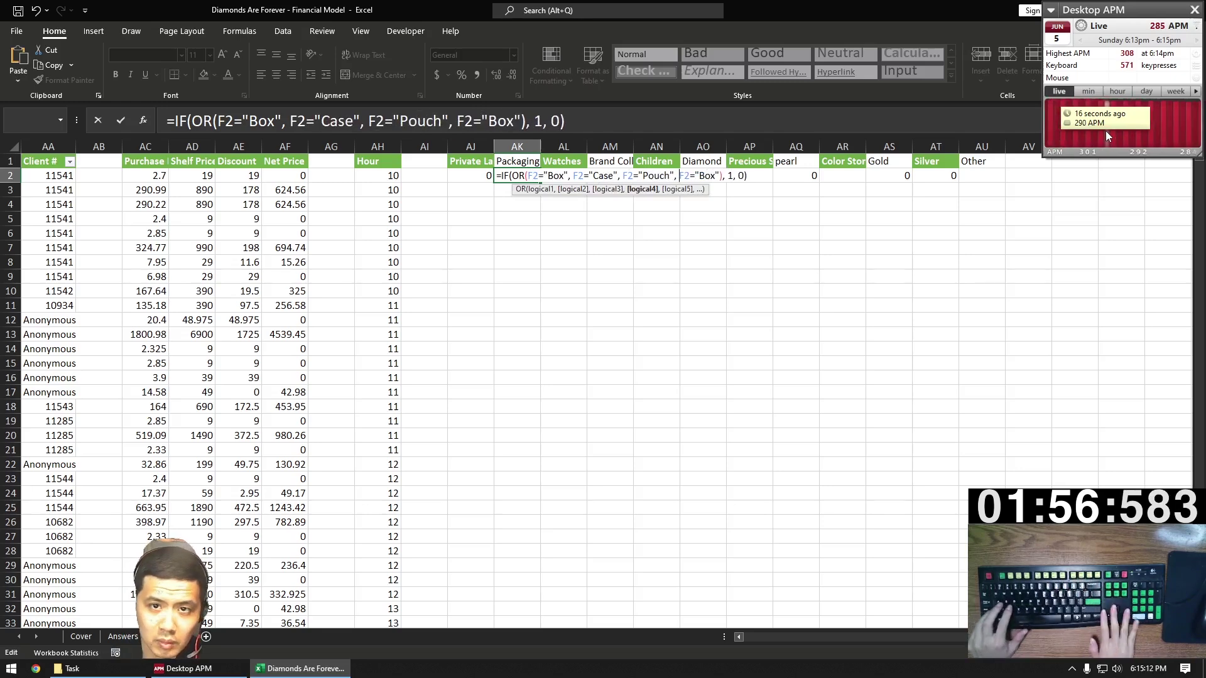
text(Tissue)
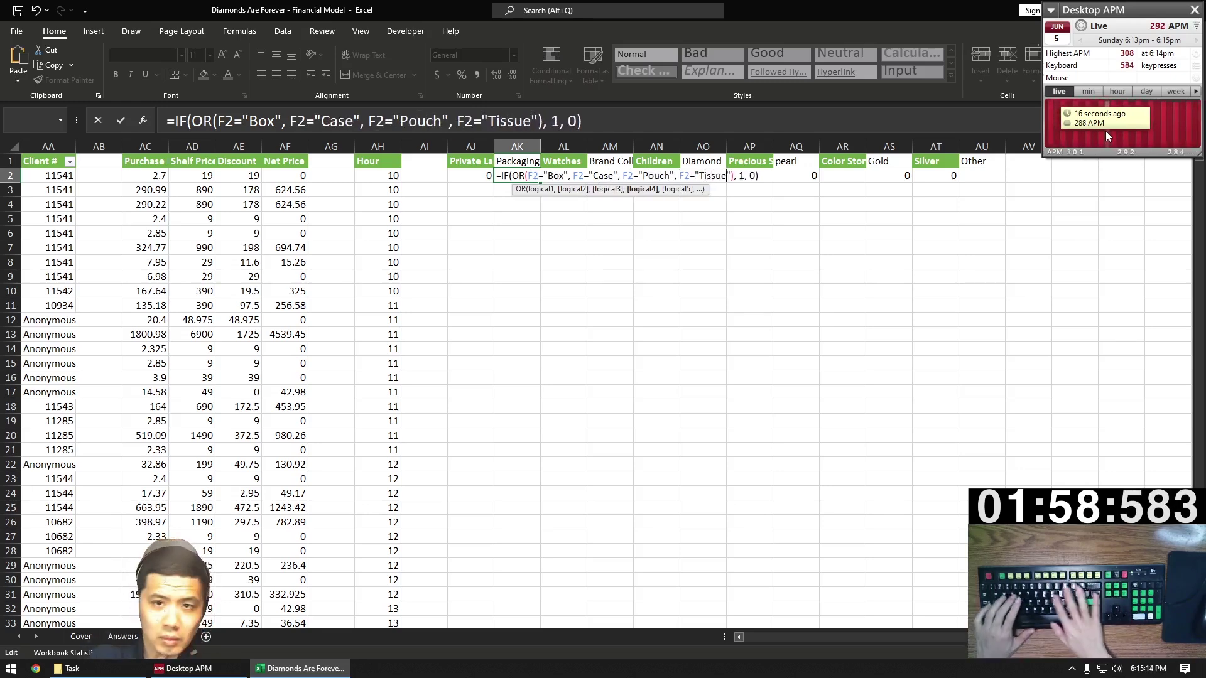
key(ctrl+Return)
Enter =IF(ISNUMBER(SEARCH("Watch", F2)), 1, 0) in AL2 to flag watches.
key(Right)
text(=IF)
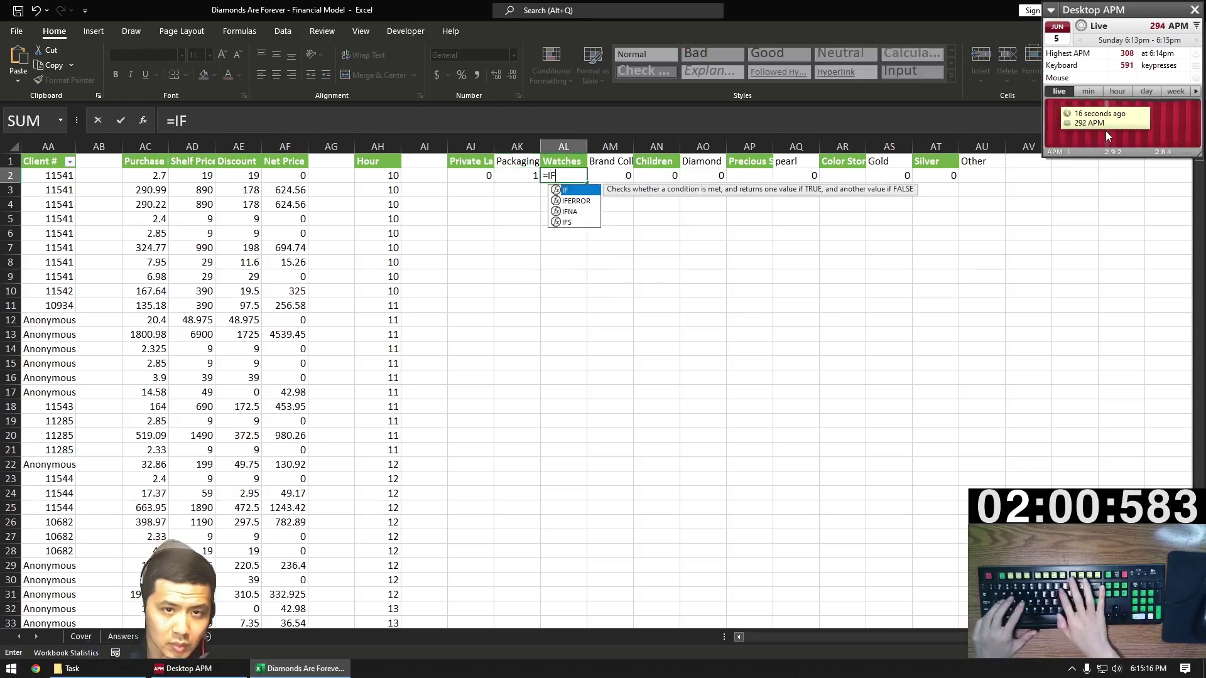
text((ISNUMBER(S)
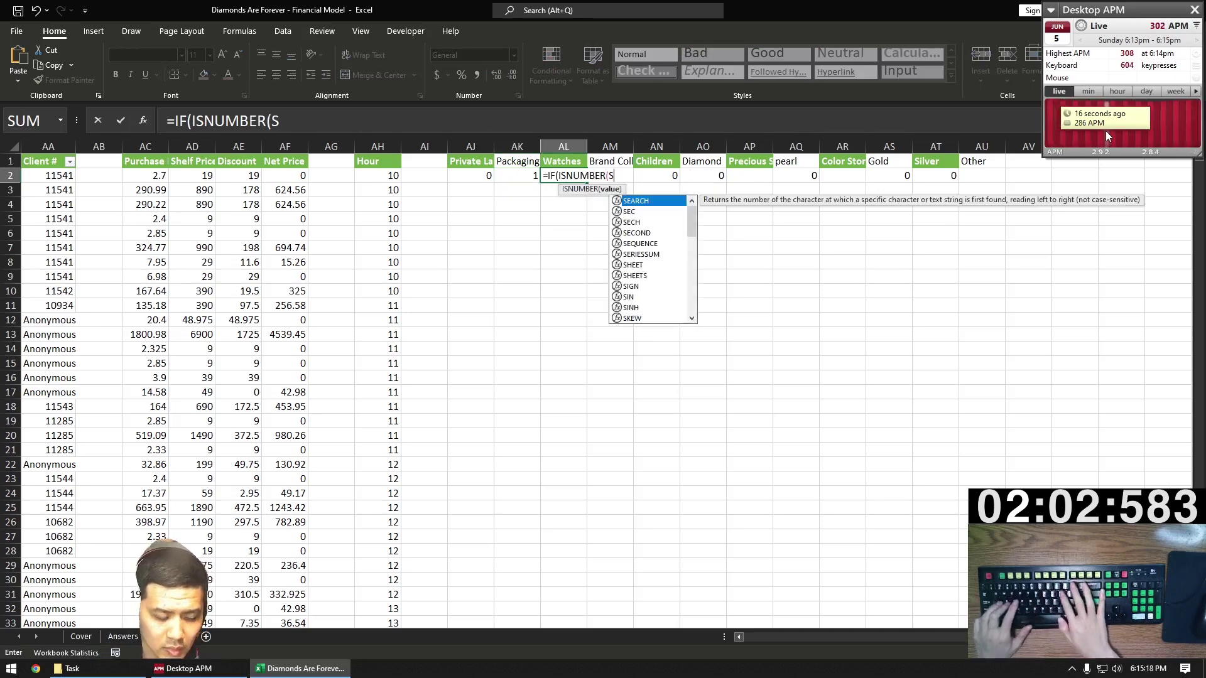
text(EARCH("Wa)
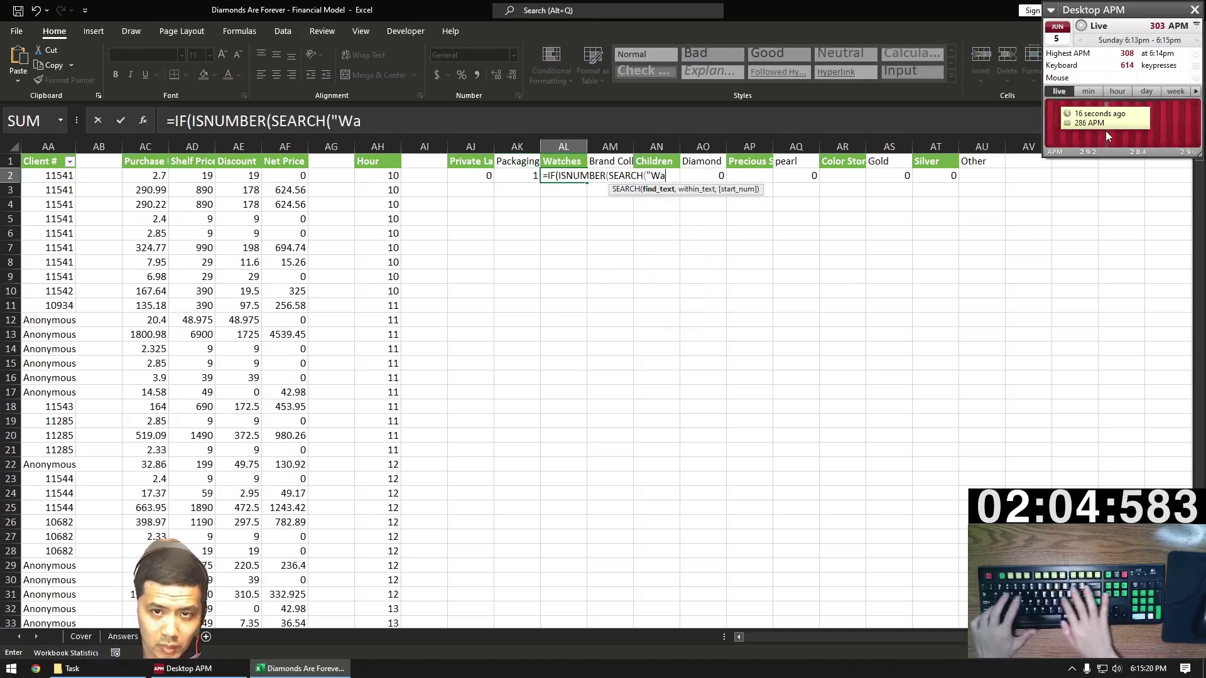
text(tch"))
key(BackSpace)
text(,)
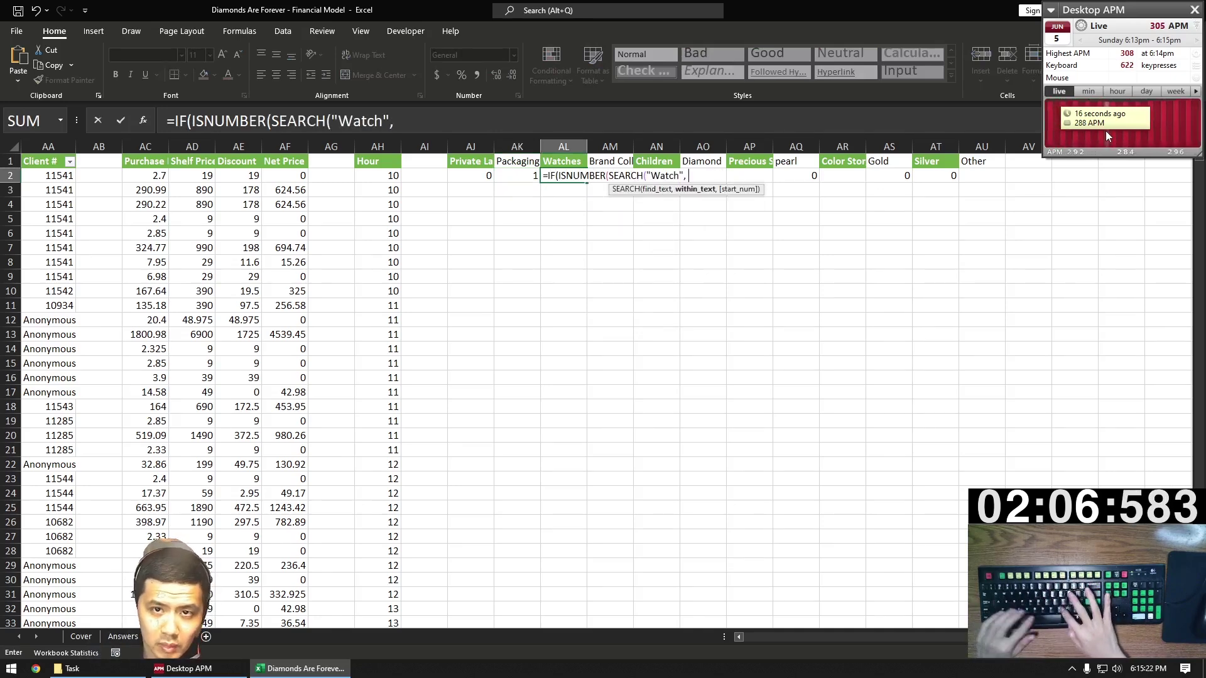
text( F2)), 1, 0))
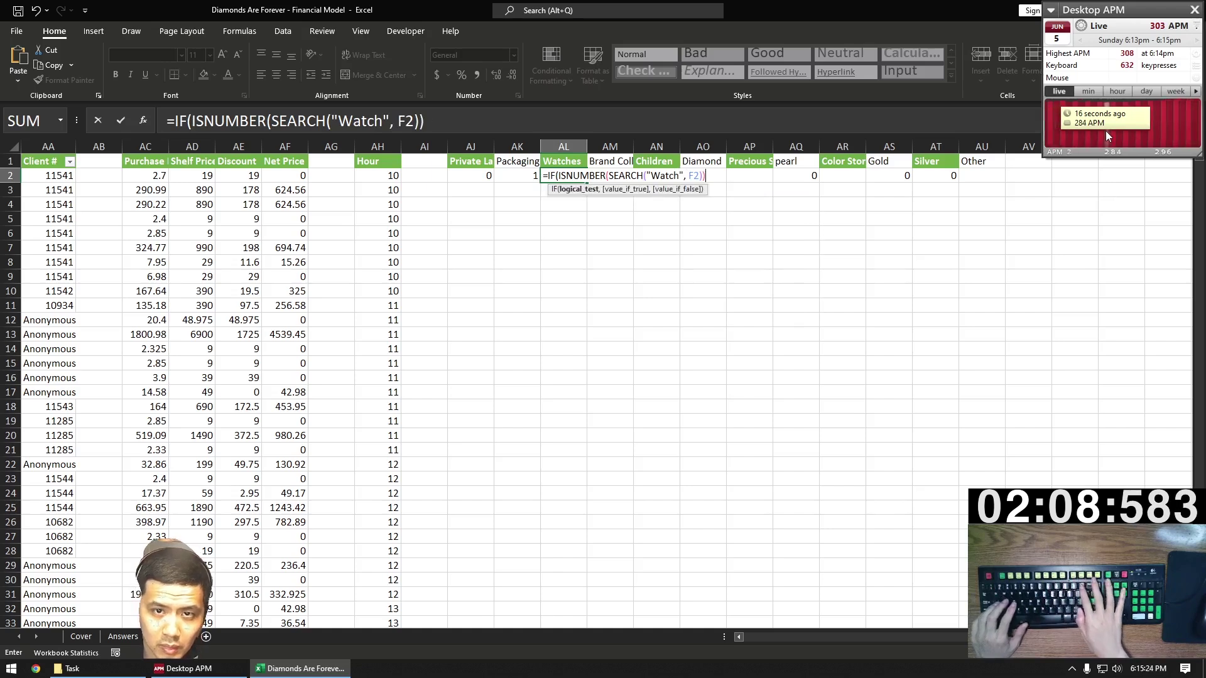
key(Return)
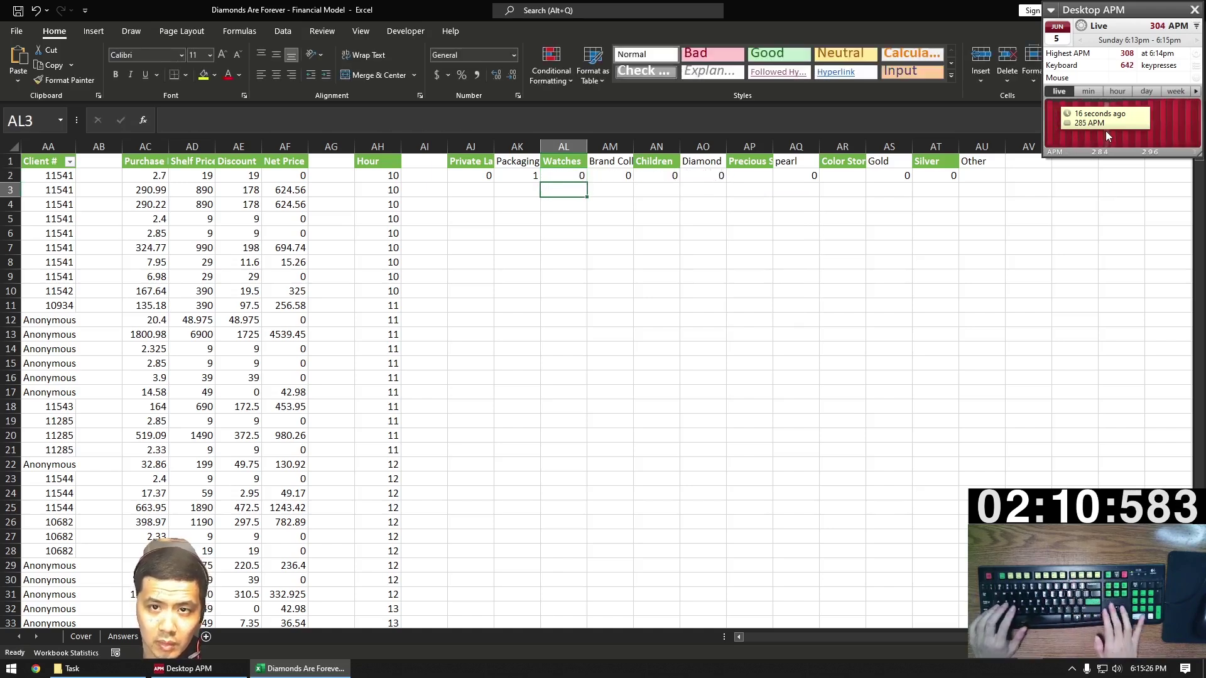
Copy the Diamond flag formula from AO2 to AP2 for precious stones.
key(Up)
key(Right)
key(Right)
key(Right)
key(ctrl+c)
key(Right)
key(ctrl+v)
Change the first condition of the AP2 formula to $I2="Ruby".
key(F2)
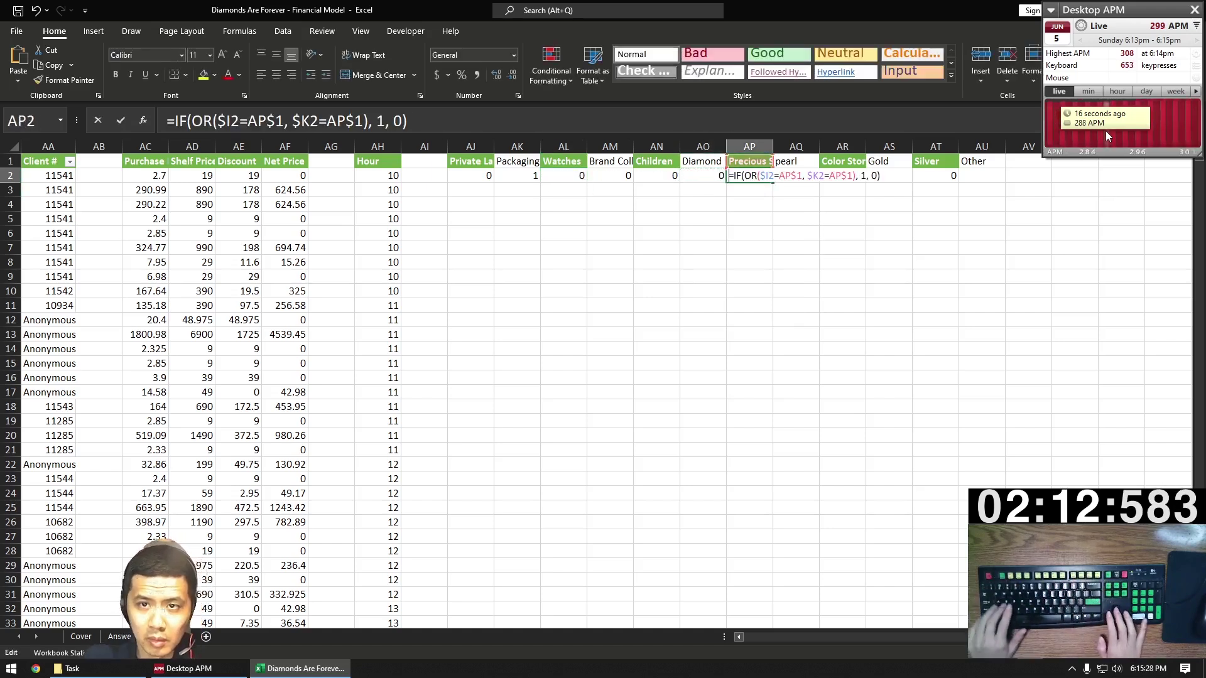
key(Home)
key(Right)
key(Right)
key(Right)
key(Right)
key(Right)
key(Right)
key(Right)
key(Right)
key(Delete)
key(Delete)
key(Delete)
key(Delete)
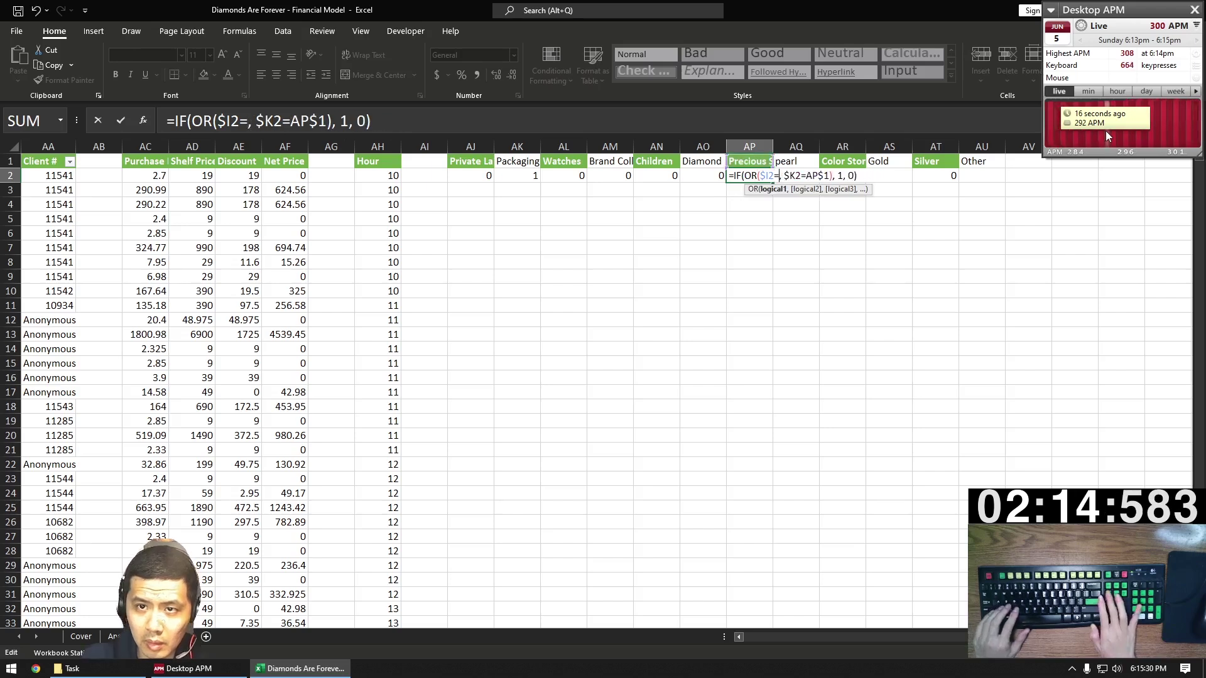
text("Rube)
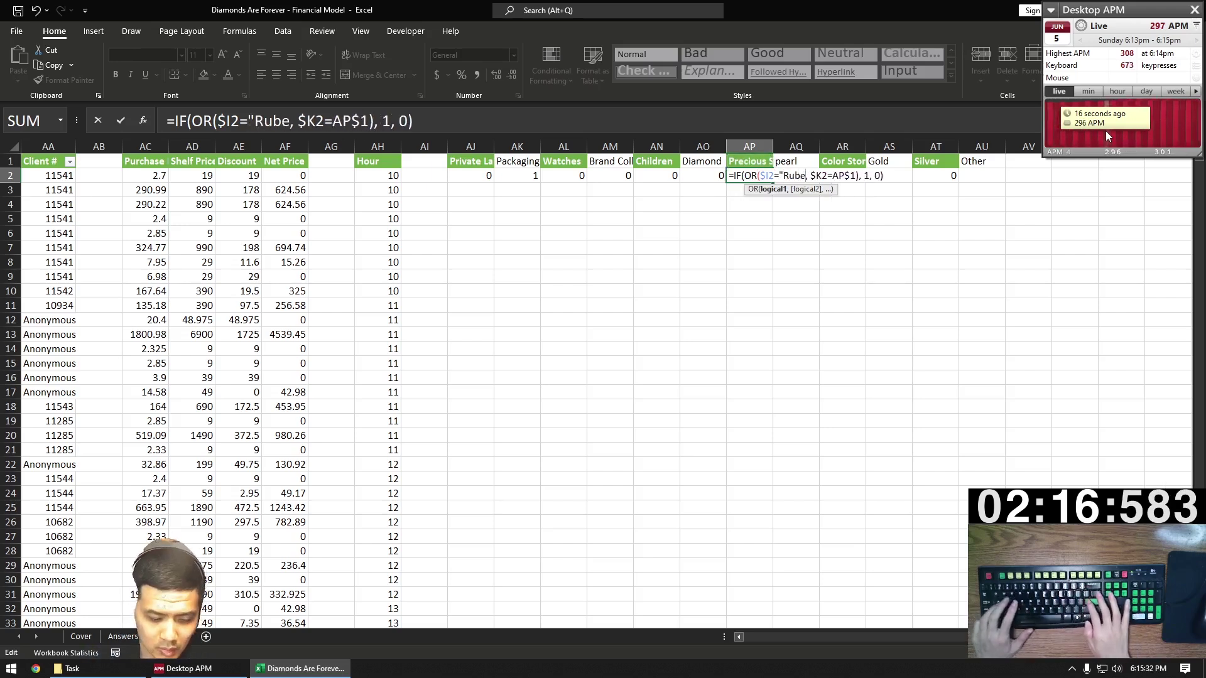
key(BackSpace)
text(y")
Change the second condition of the AP2 formula to $K2="Ruby".
key(ctrl+shift+Left)
key(ctrl+shift+Left)
key(Right)
key(ctrl+shift+Left)
key(ctrl+shift+Left)
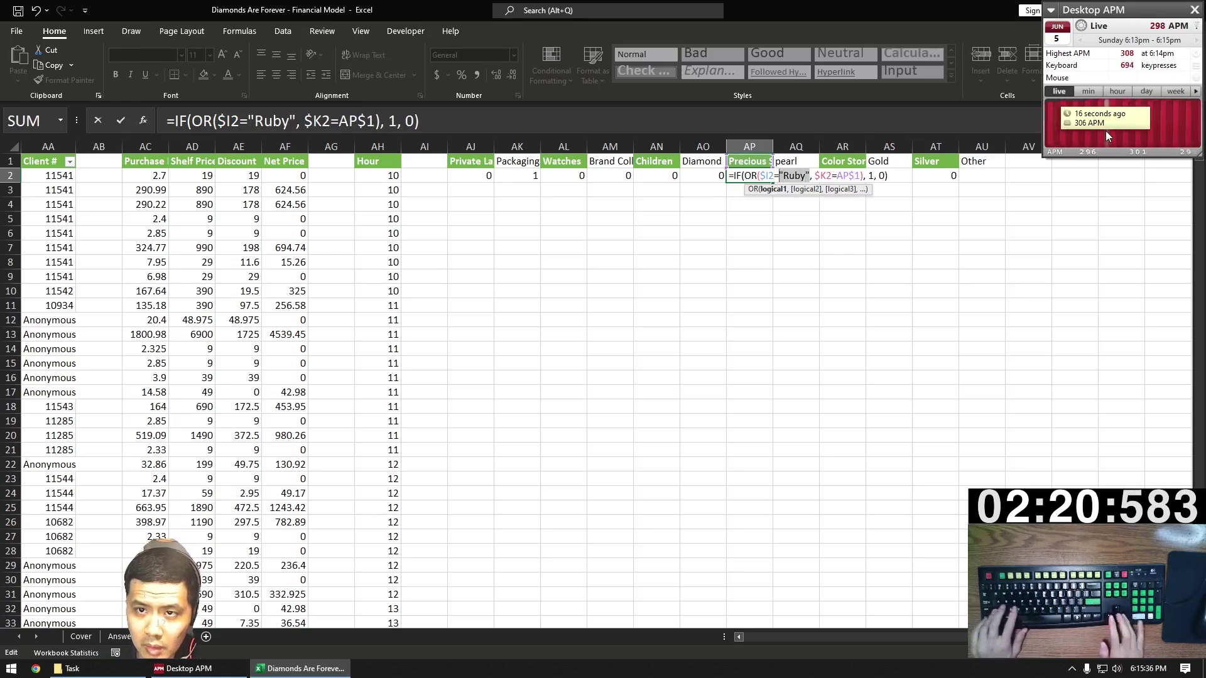
key(Right)
key(Right)
key(Right)
key(Right)
key(Right)
key(Right)
key(Right)
key(Delete)
key(Delete)
key(Delete)
key(Delete)
text("Ruby")
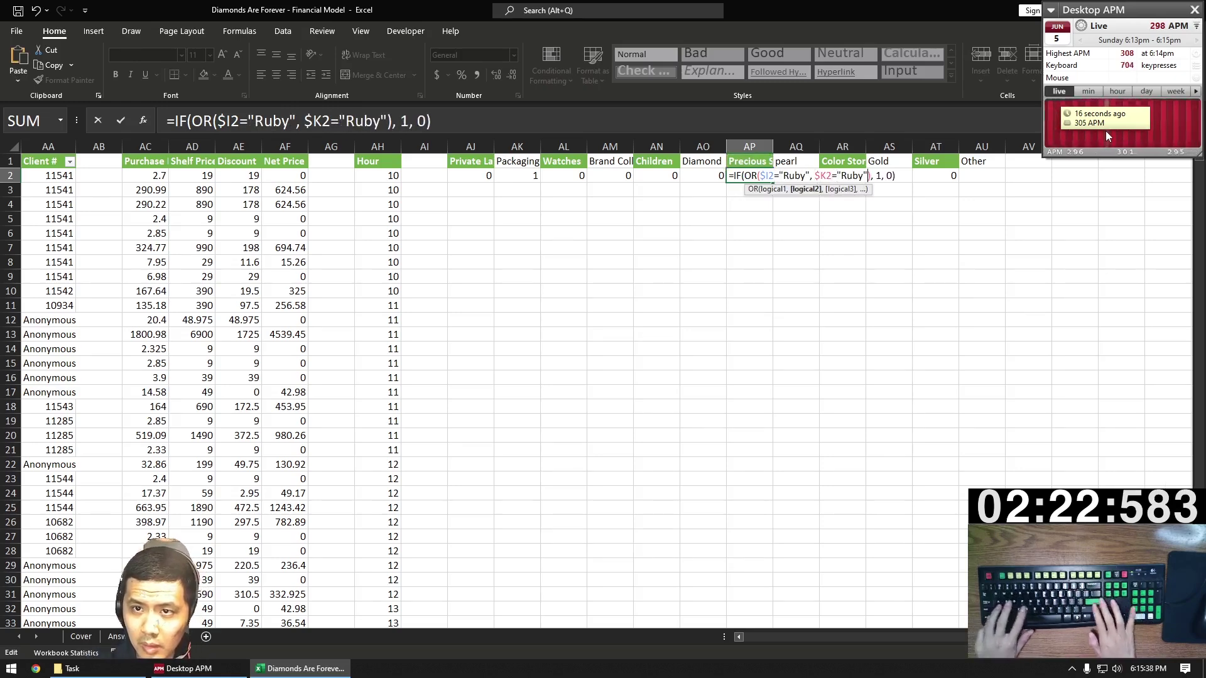
Duplicate the $I2="Ruby", $K2="Ruby" pair twice within the OR of AP2, making three pairs.
key(ctrl+shift+Left)
key(ctrl+shift+Left)
key(ctrl+shift+Left)
key(ctrl+shift+Left)
key(Right)
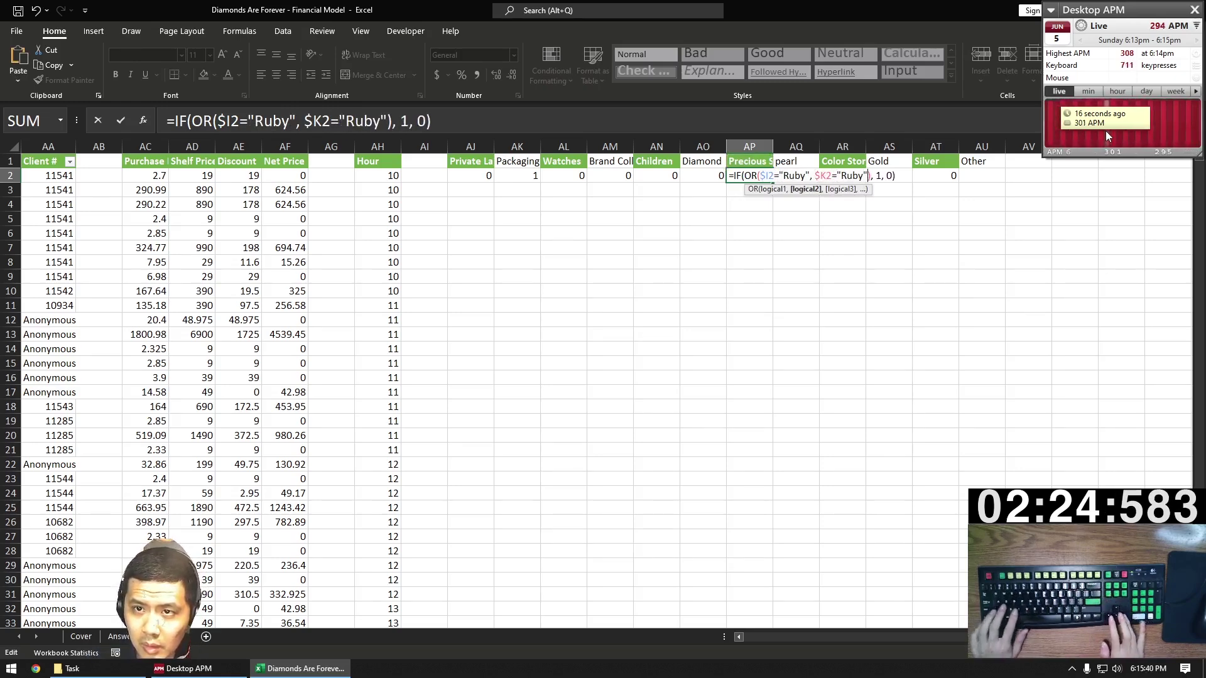
key(ctrl+v)
key(ctrl+v)
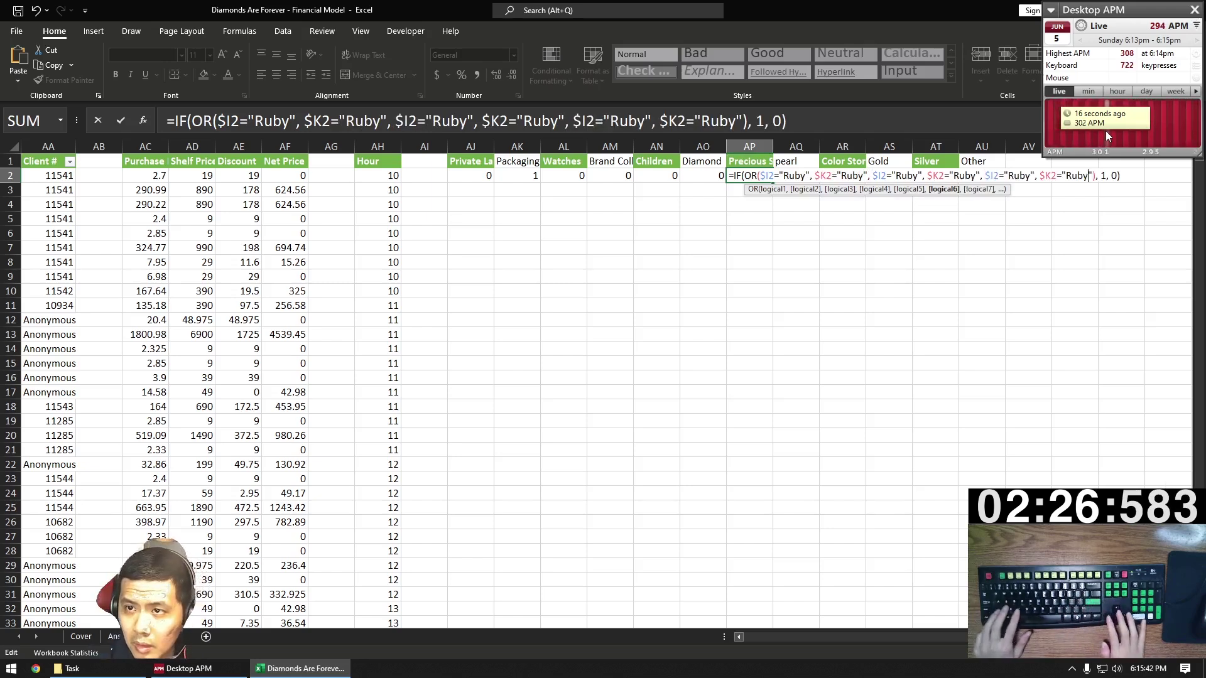
Change the third condition in the AP2 formula's OR to $I2="Emerald".
key(Left)
key(Left)
key(Left)
key(shift+Left)
key(shift+Left)
key(shift+Left)
key(shift+Left)
text(Emerald)
Change the fourth condition in the AP2 formula's OR to $K2="Emerald".
key(Right)
key(Right)
key(Right)
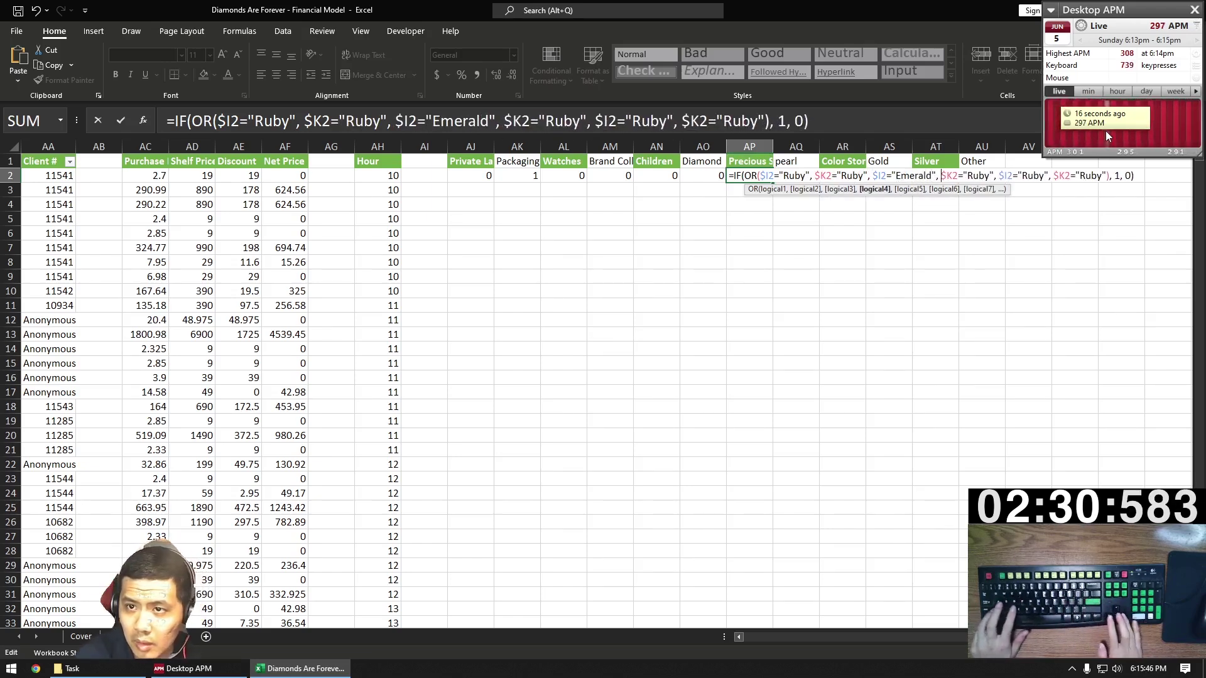
key(shift+Right)
key(shift+Right)
key(shift+Right)
key(shift+Right)
text(Emerald)
Change the last pair of conditions in AP2 to $I2="Sapphire" and $K2="Sapphire", and commit the formula.
key(Right)
key(Right)
key(Right)
text(Sapphire)
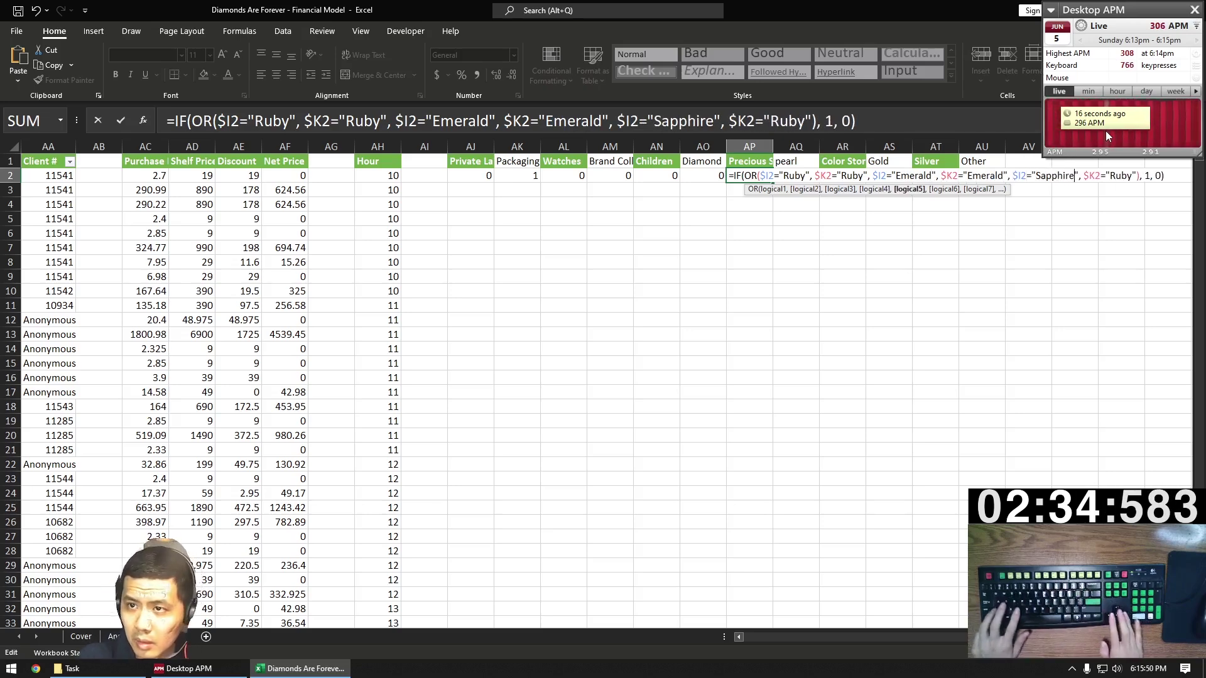
key(BackSpace)
key(BackSpace)
key(BackSpace)
key(BackSpace)
text(Sapphire)
key(ctrl+Return)
Start the Color Stones formula in AR2 with =IF(AND(SUM(AO2:AQ2)=0 as its first condition.
key(Right)
key(Right)
text(=IF(AND()
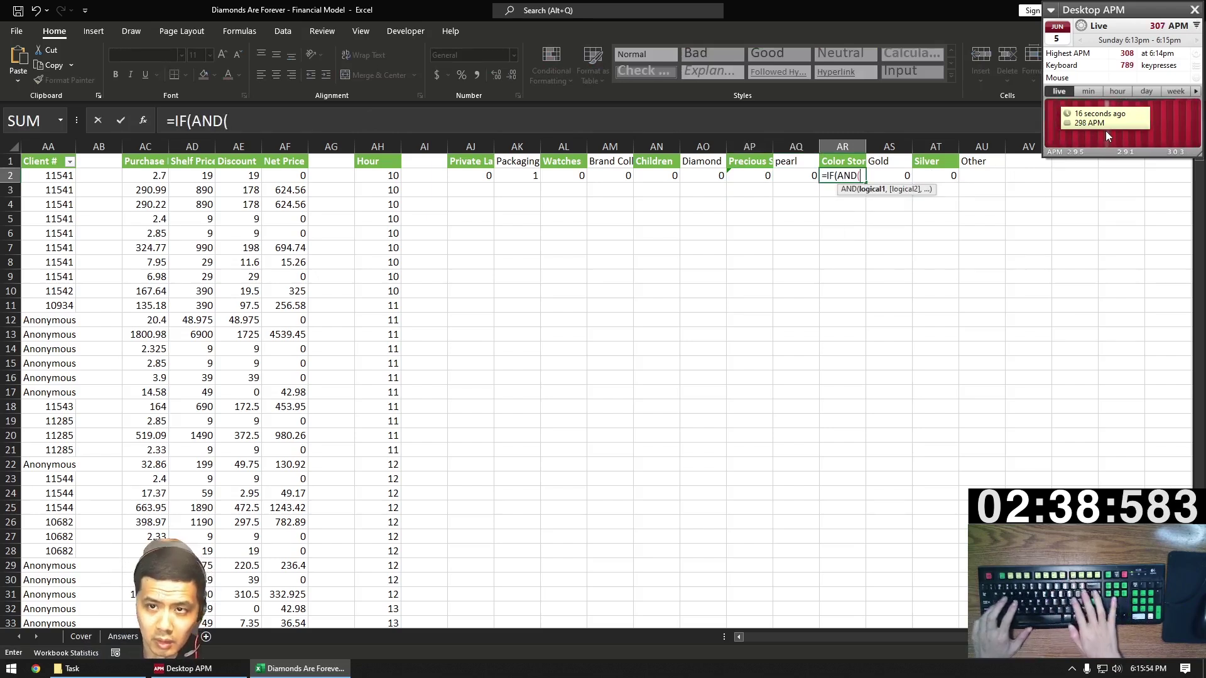
text(SUM()
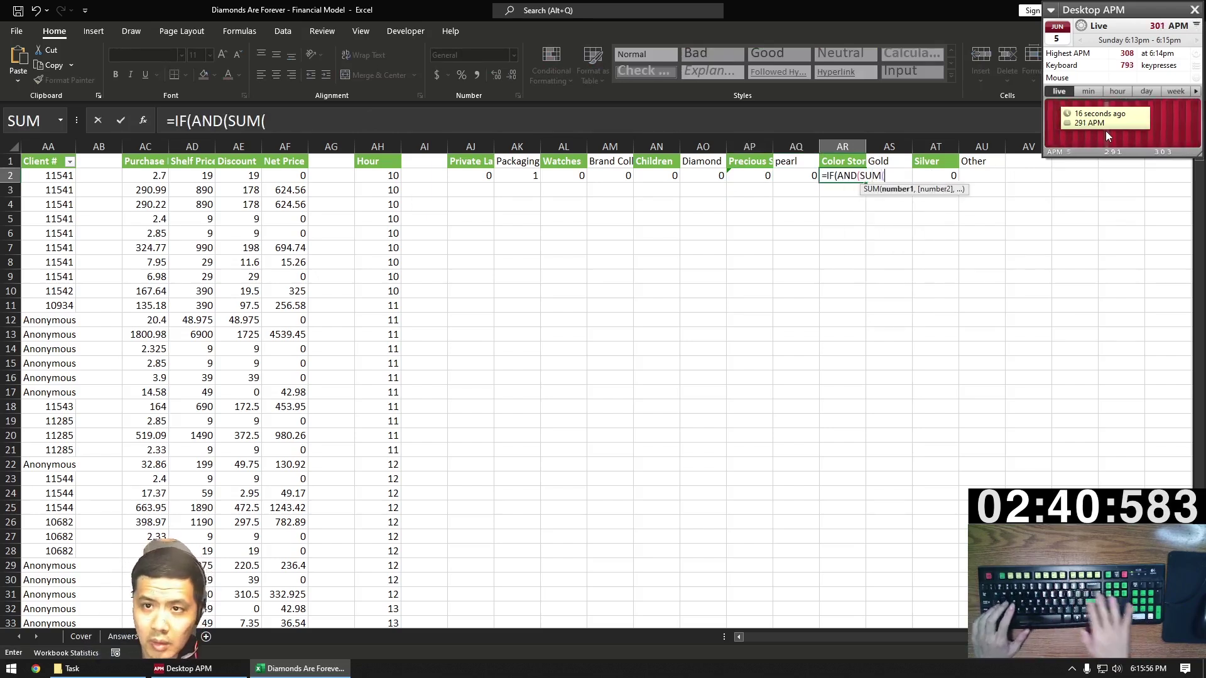
key(Left)
key(shift+Left)
key(shift+Left)
text()=0,.)
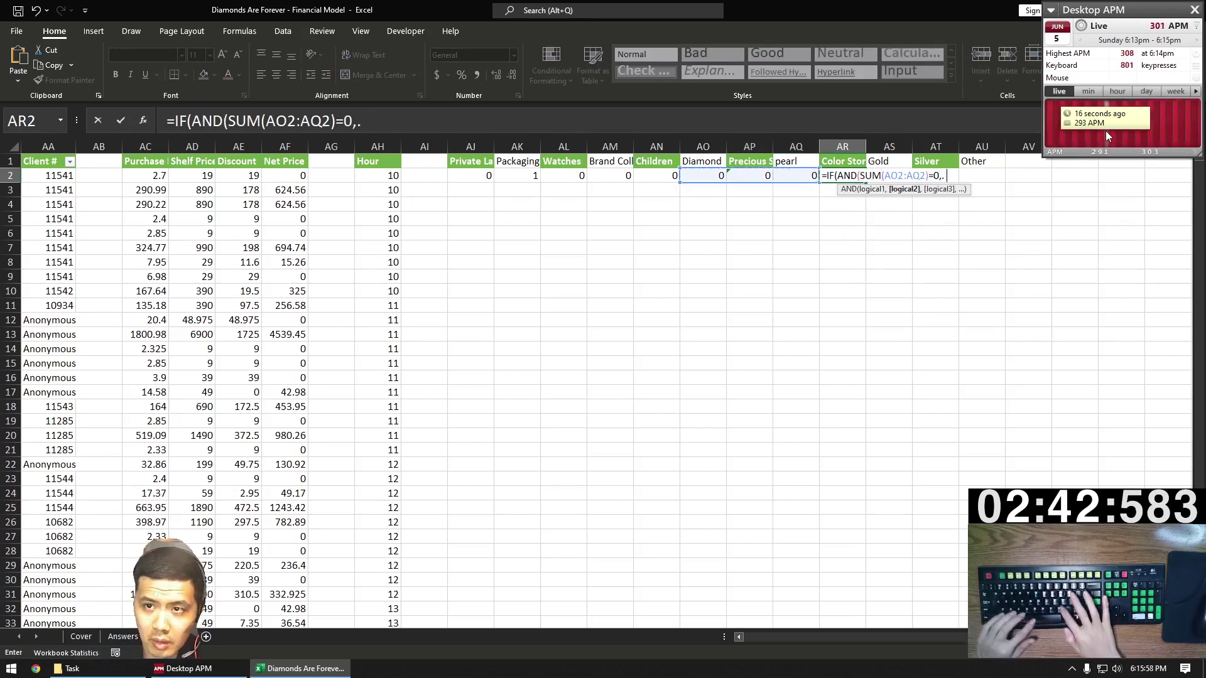
key(BackSpace)
text( OR(AND()
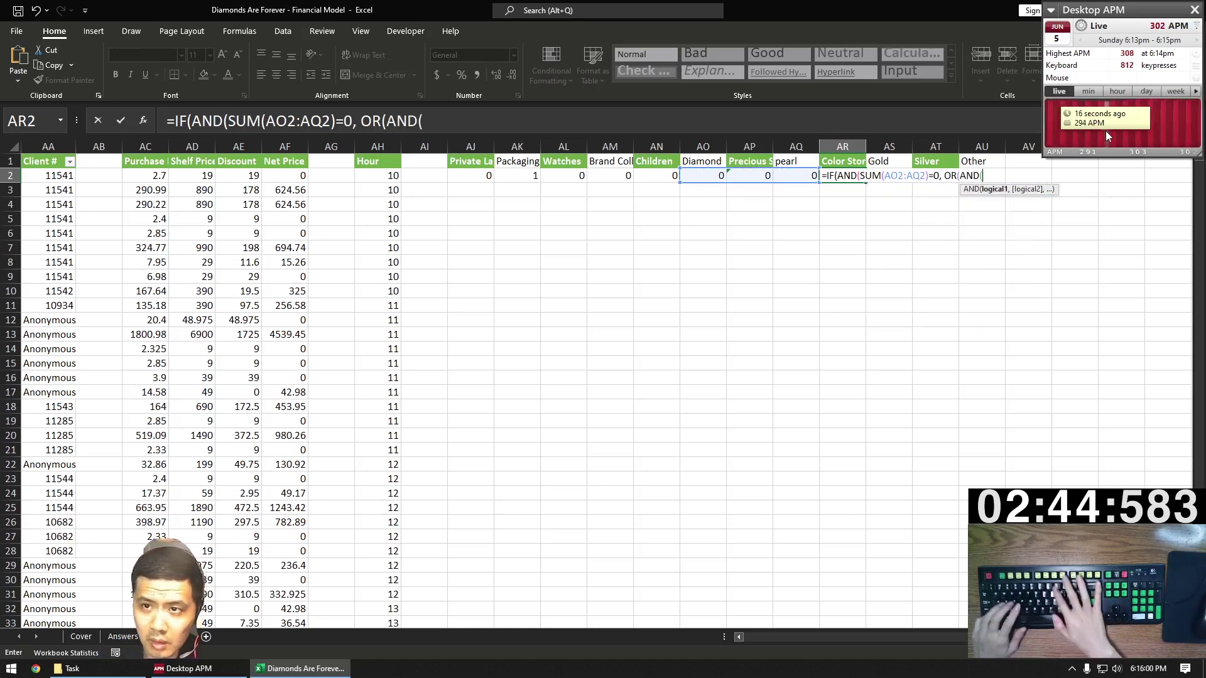
text(I2)
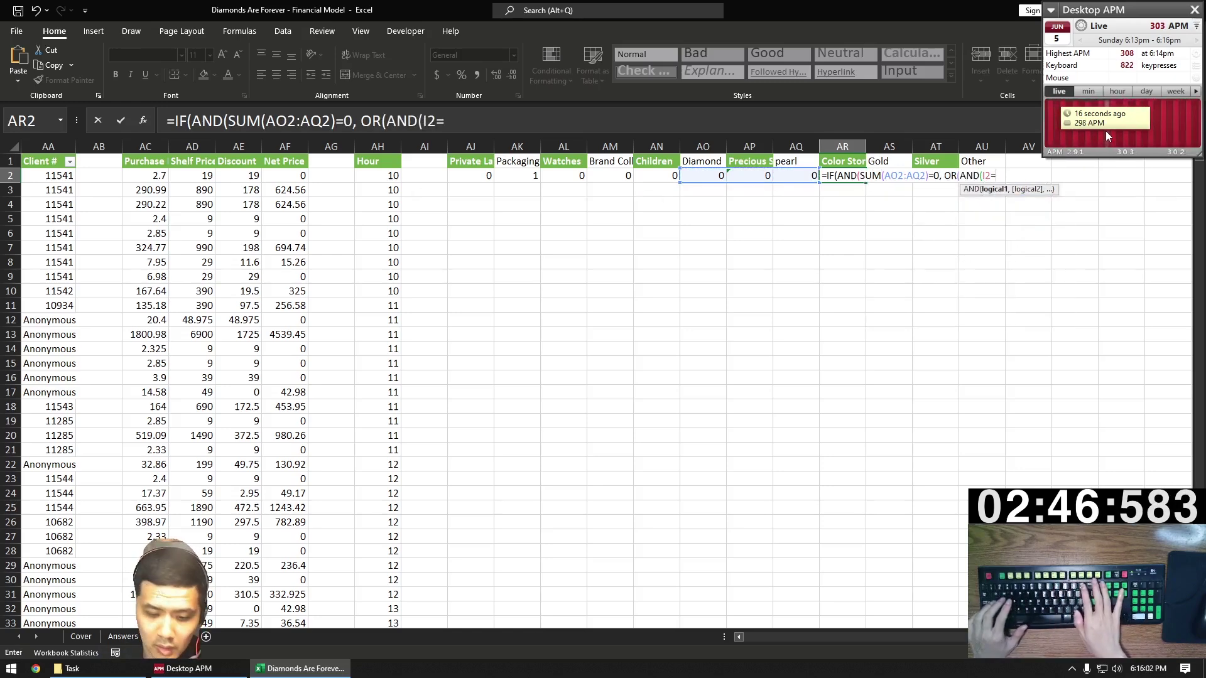
text(<>0, I2<>E)
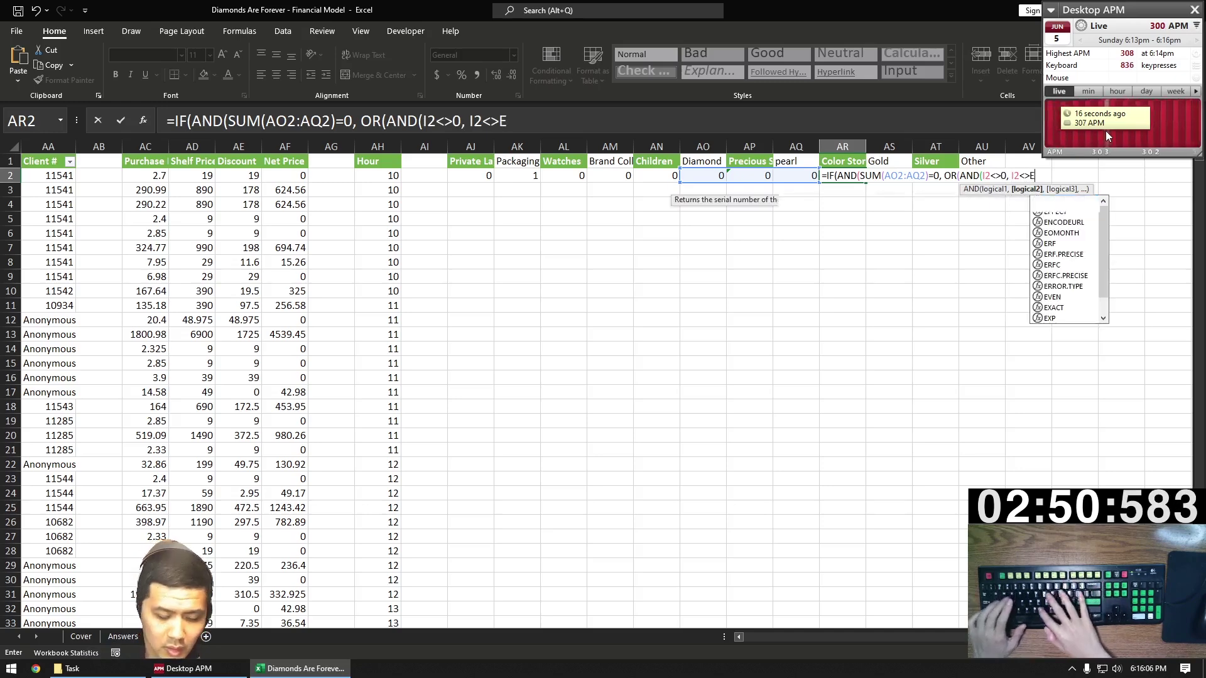
key(BackSpace)
text("Ename)
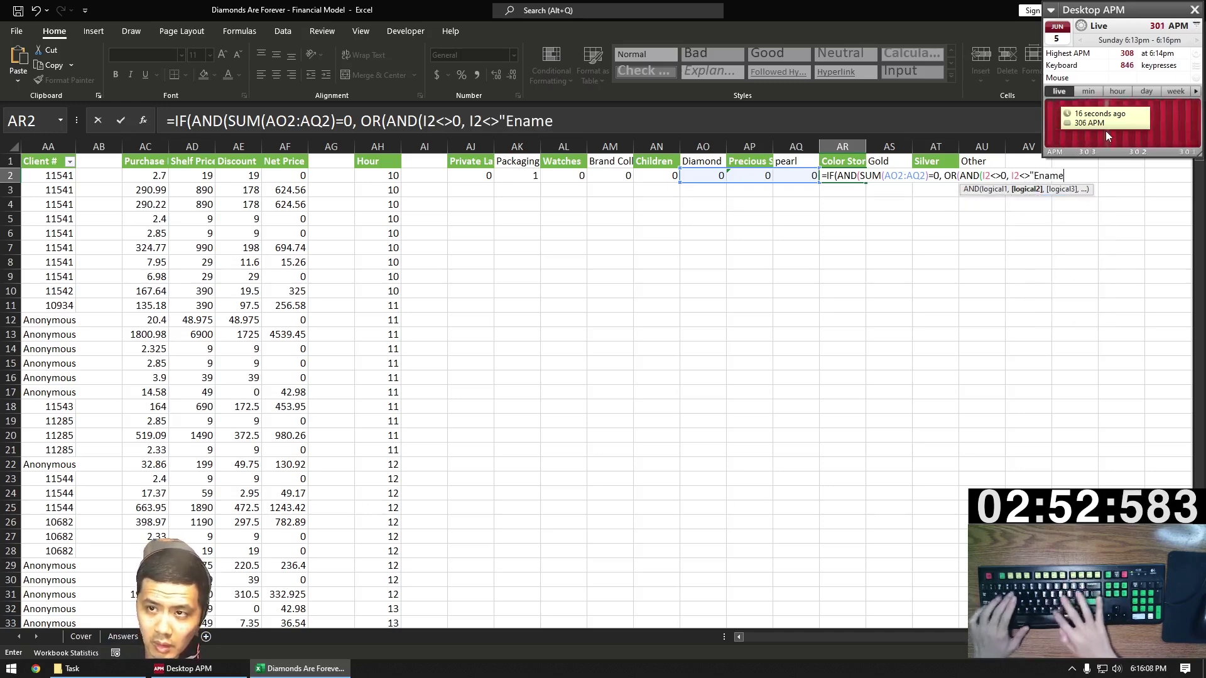
text(l", I2<>"Zirconi)
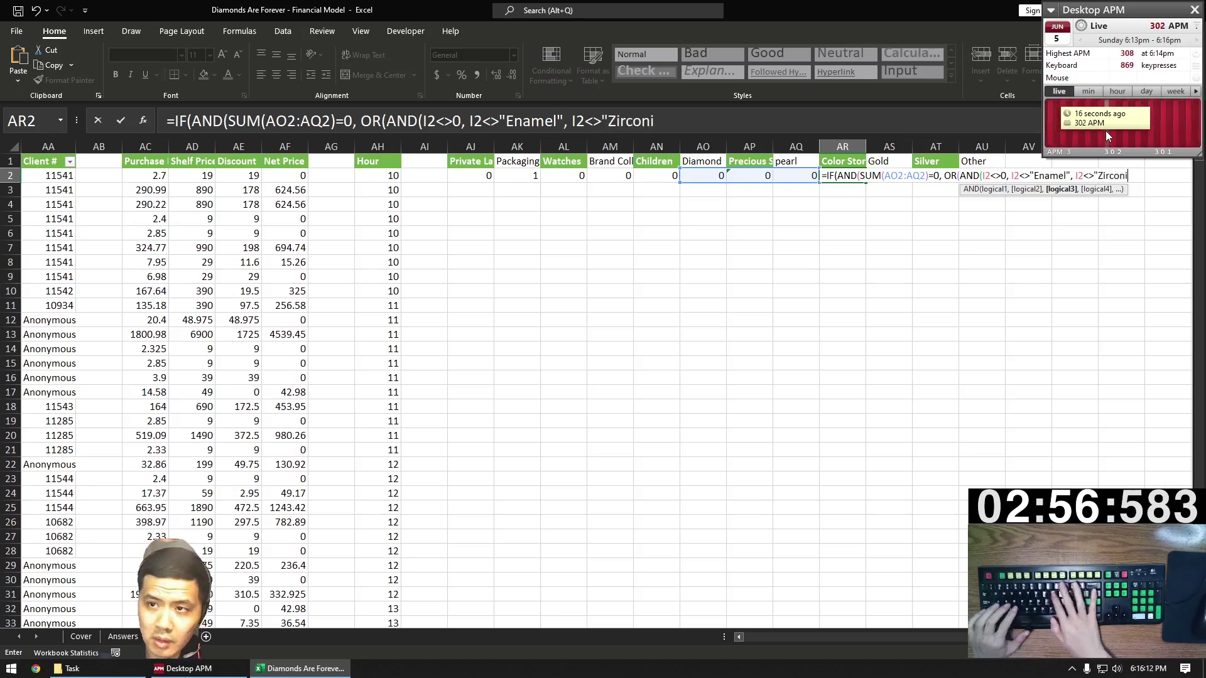
text(um"))
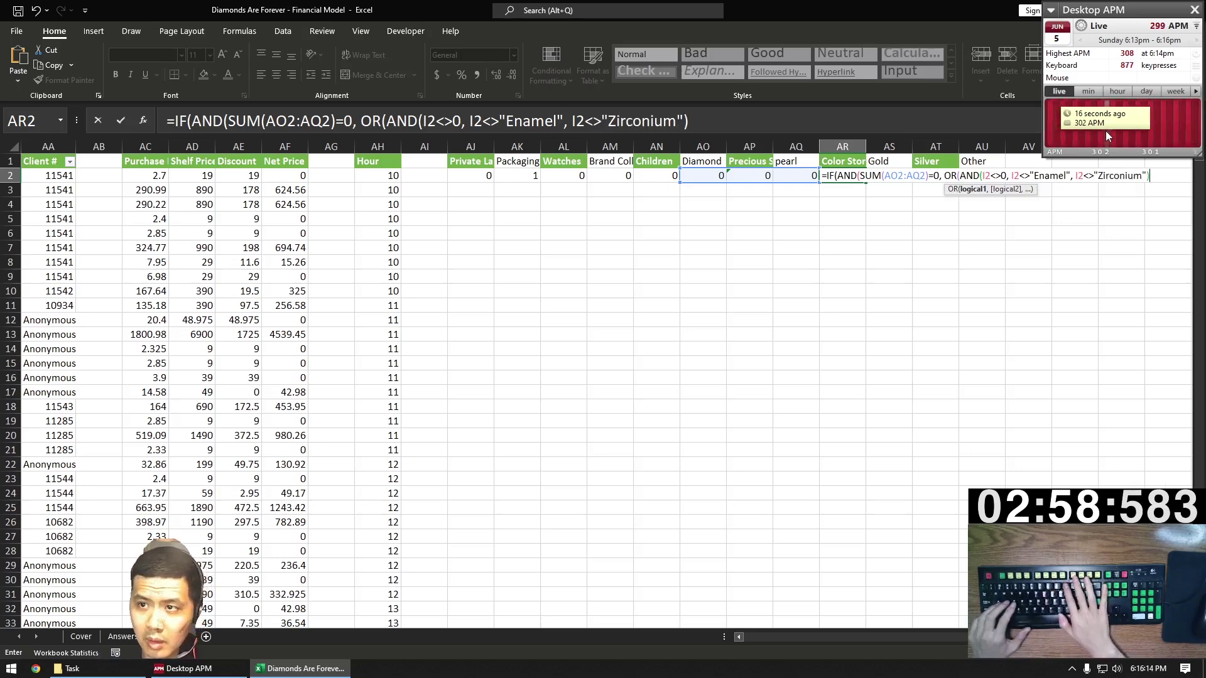
Duplicate the inner AND group as a second OR argument in AR2, and close the formula with results 1 and 0.
key(F2)
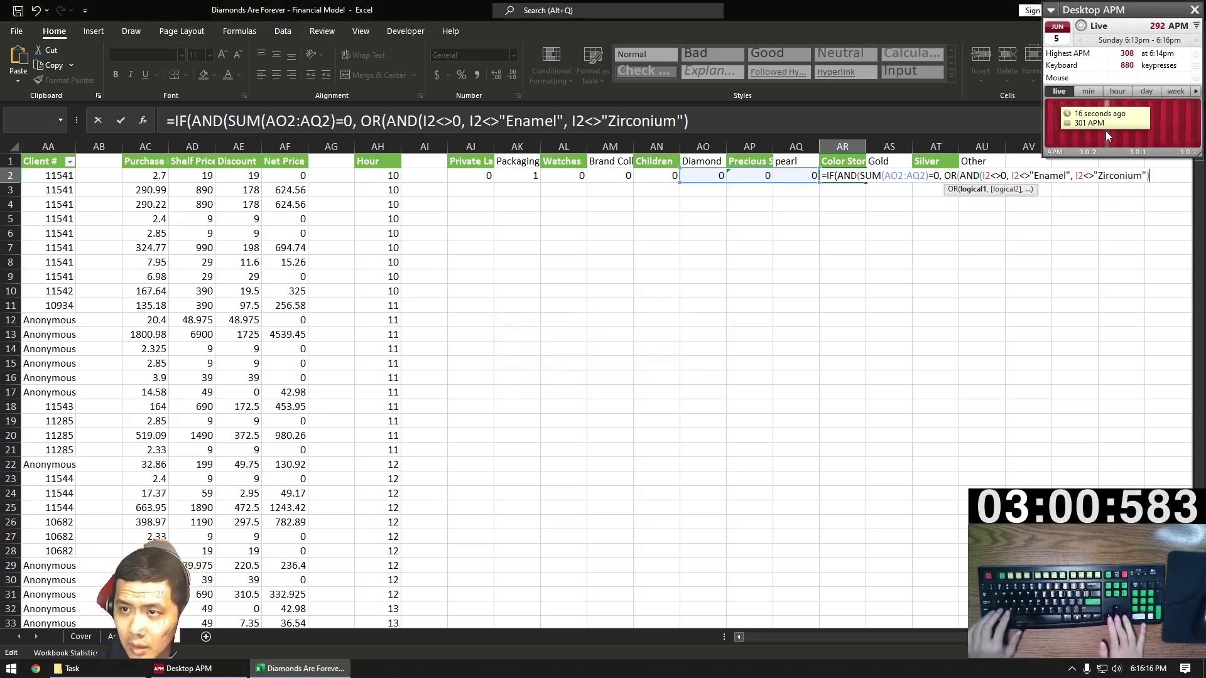
key(ctrl+shift+Left)
key(ctrl+shift+Left)
key(ctrl+shift+Left)
key(ctrl+shift+Left)
key(ctrl+shift+Left)
key(ctrl+shift+Left)
key(ctrl+shift+Left)
key(ctrl+shift+Left)
key(ctrl+shift+Left)
key(ctrl+shift+Left)
key(ctrl+shift+Left)
key(ctrl+shift+Left)
key(ctrl+shift+Left)
key(ctrl+shift+Left)
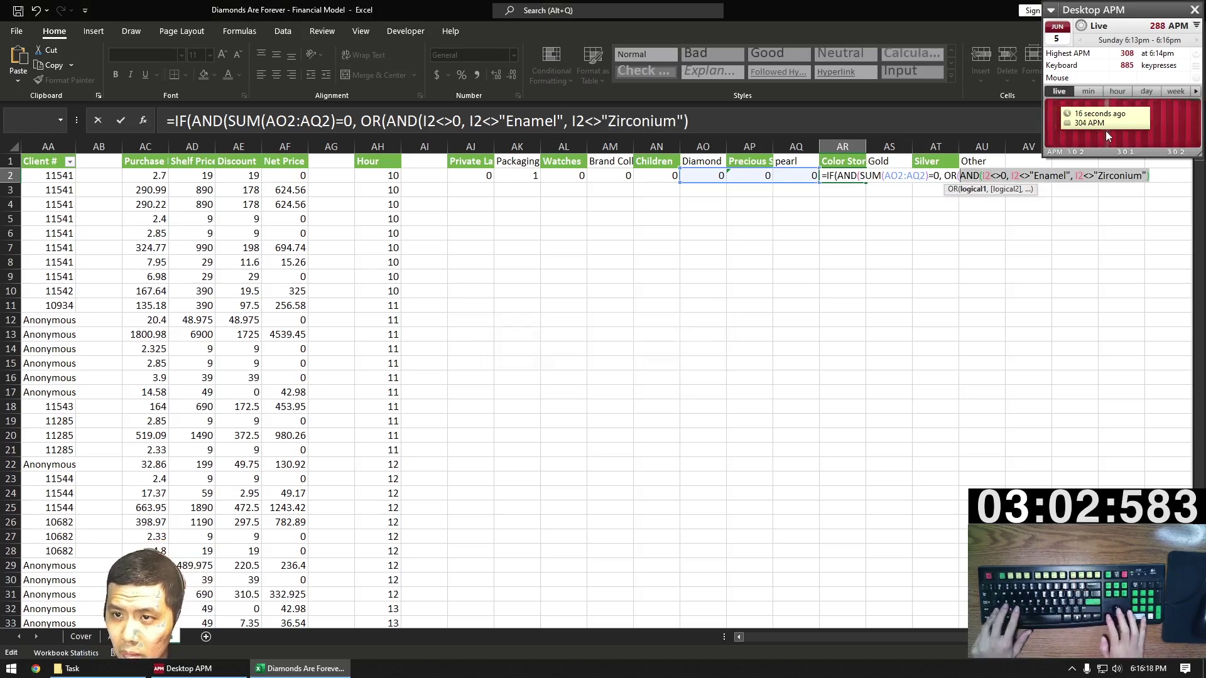
key(ctrl+c)
key(End)
key(ctrl+v)
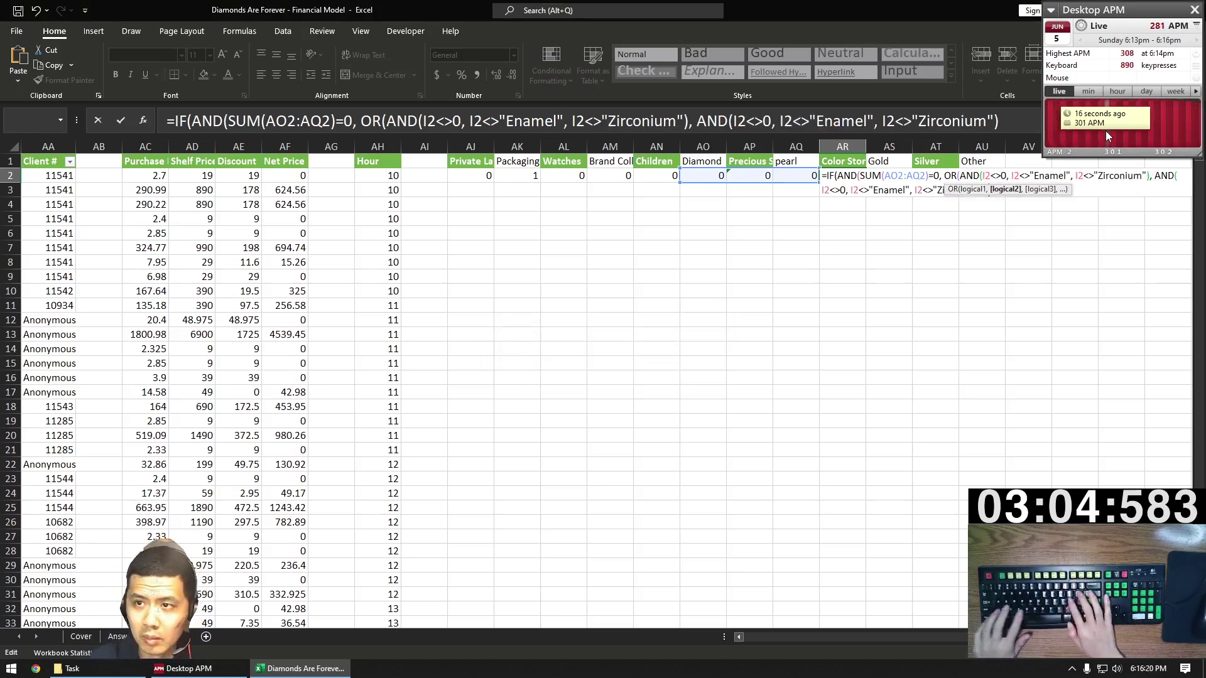
text())
text(), 1, 0))
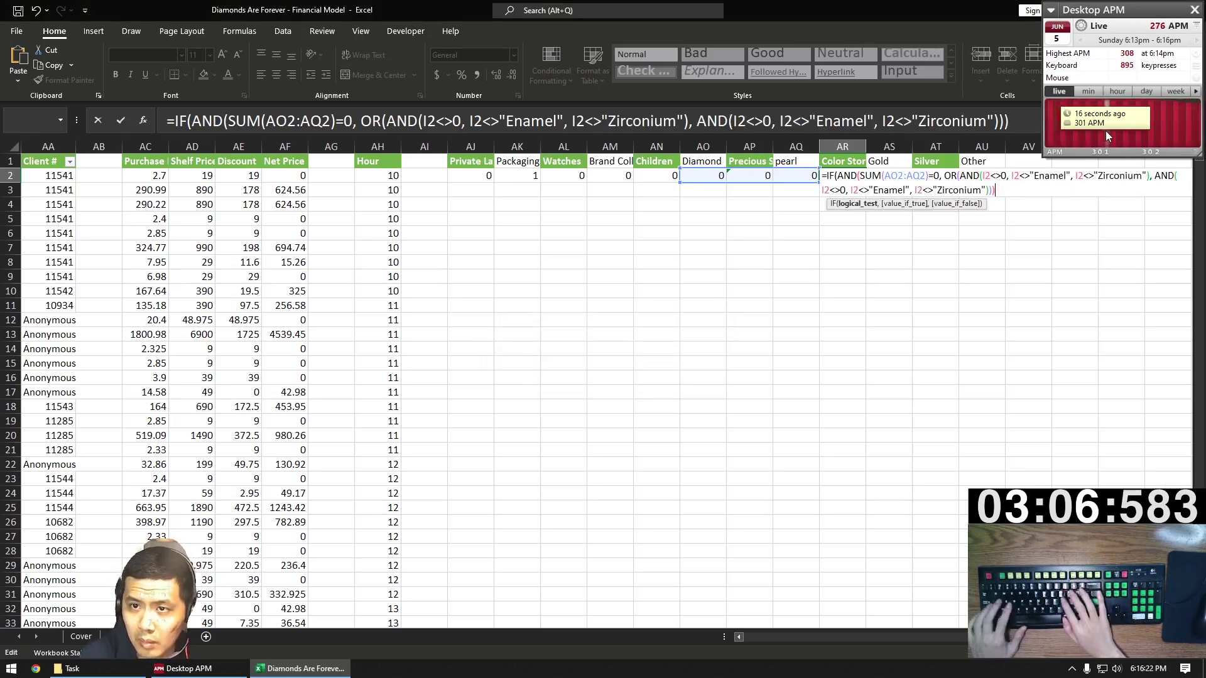
Change the last condition of the duplicated AND group in AR2 to K2<>"Zirconium".
key(ctrl+Left)
key(ctrl+Left)
key(ctrl+Left)
key(ctrl+Left)
key(ctrl+Left)
key(ctrl+Left)
key(ctrl+Left)
key(ctrl+Left)
key(ctrl+Left)
key(ctrl+Left)
key(ctrl+Left)
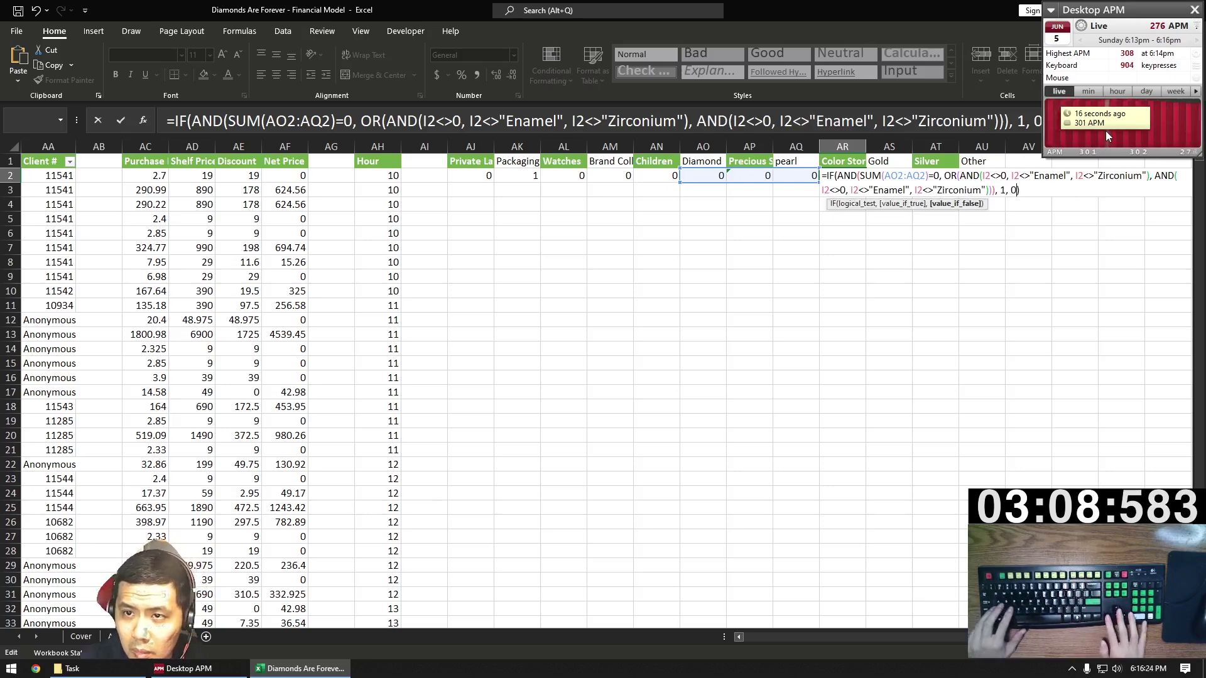
key(Delete)
text(K)
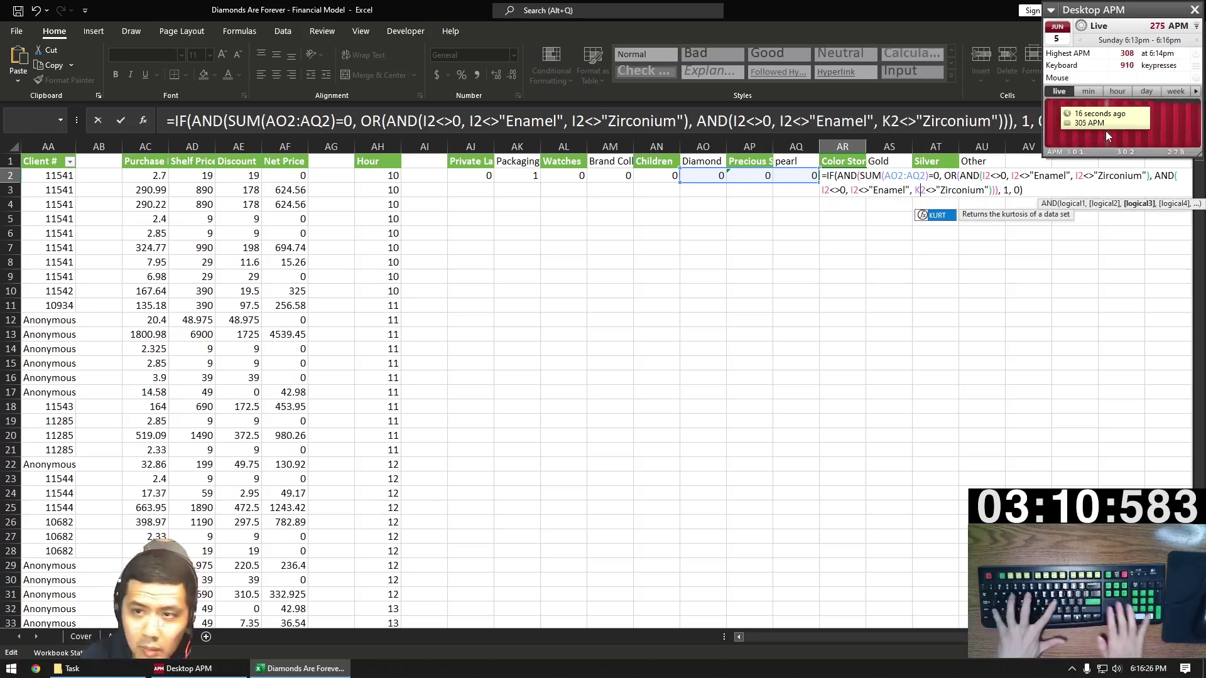
Change the middle condition of the duplicated AND group in AR2 to K2<>"Enamel".
key(ctrl+Right)
key(ctrl+Right)
key(ctrl+Right)
key(ctrl+Right)
key(ctrl+Left)
key(ctrl+Left)
key(ctrl+Left)
key(ctrl+Left)
key(ctrl+Left)
key(ctrl+Left)
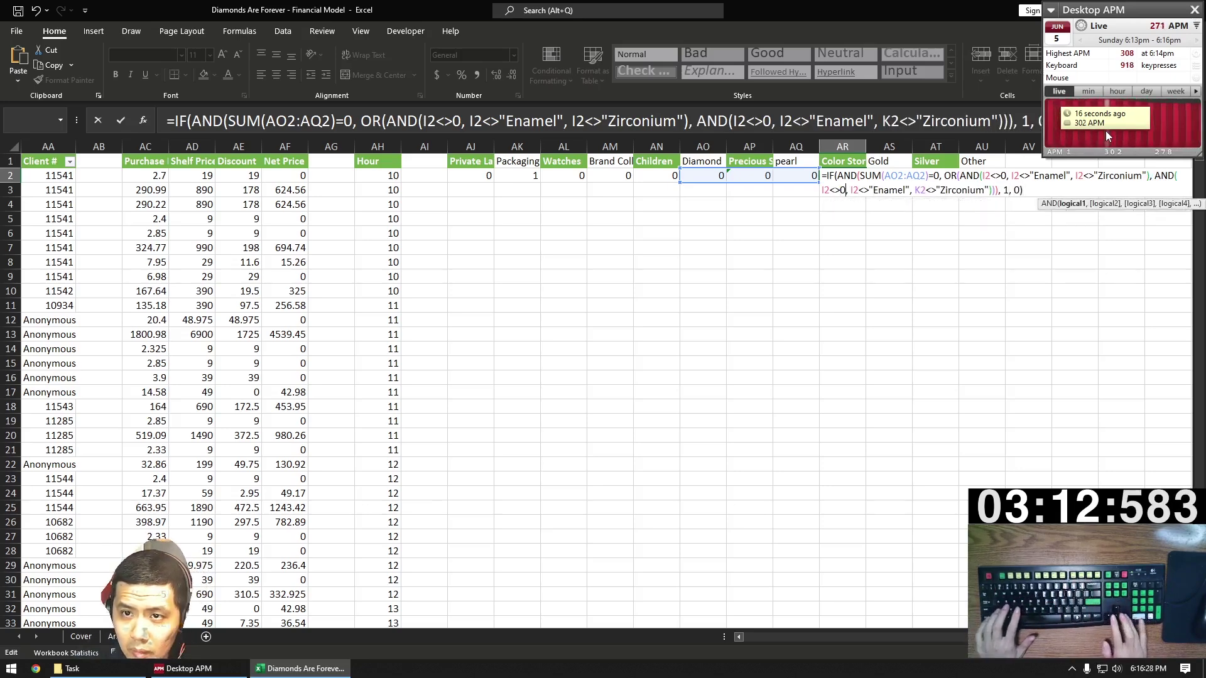
key(Delete)
text(K)
Change the first condition of the duplicated AND group in AR2 to K2<>0.
key(Left)
key(Left)
key(Left)
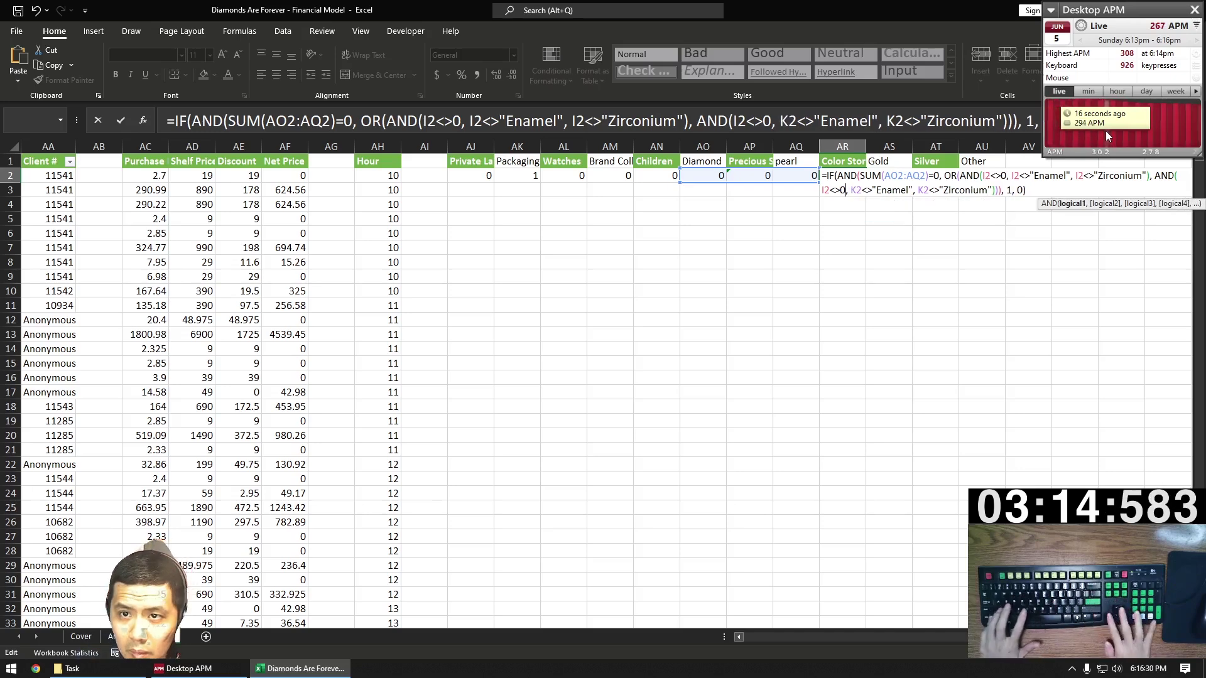
key(Delete)
text(K)
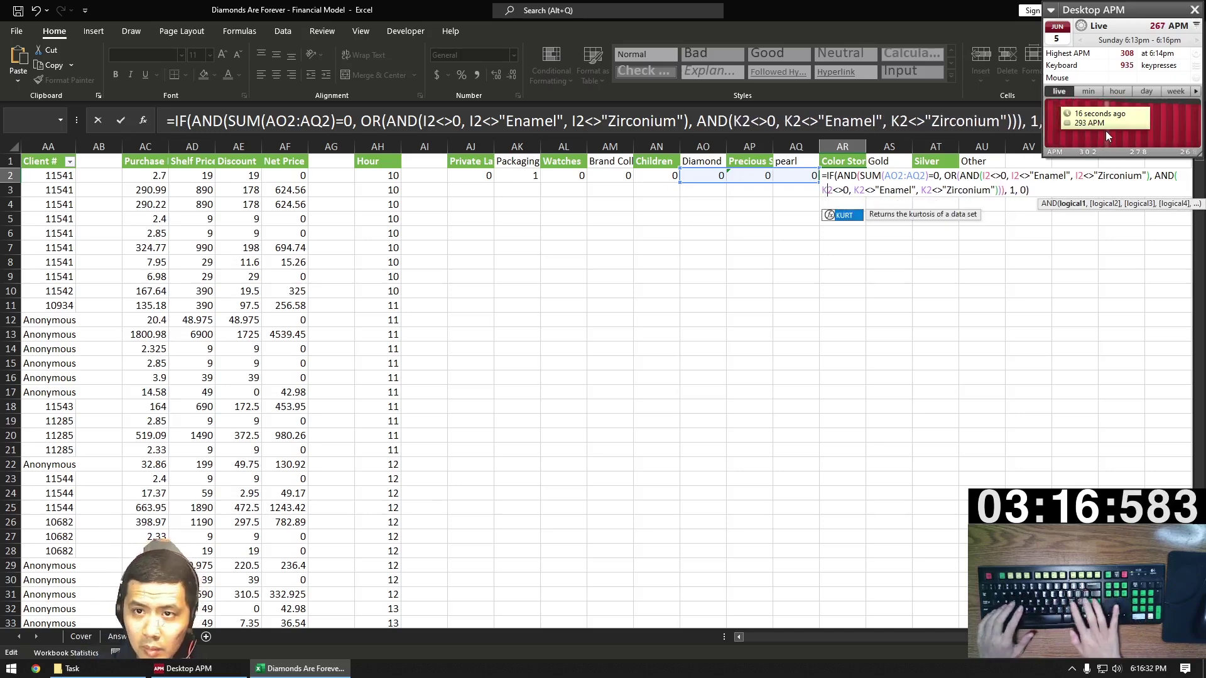
Enter the Other flag formula =IF(SUM(AJ2:AT2)=0, 1, 0) in AU2.
key(Tab)
text(IF(SUM()
key(Left)
key(ctrl+shift+Left)
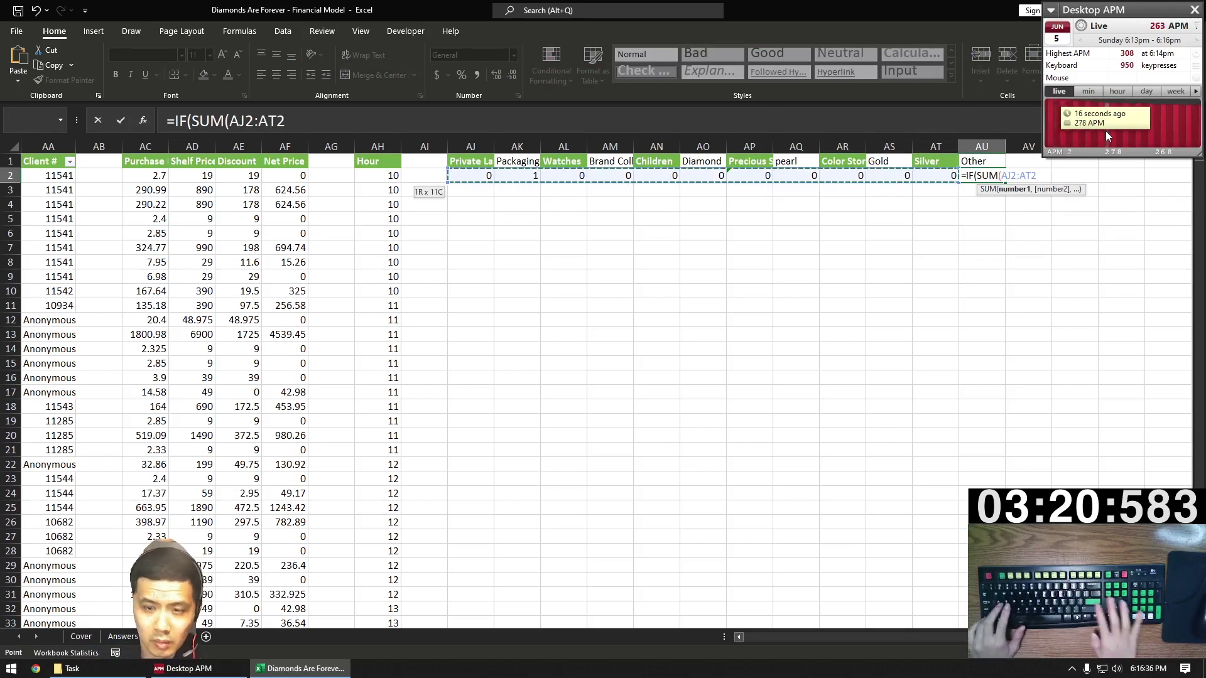
text()=0, 1, 0))
key(Return)
Add the header Category in AV1, beside the Other column.
key(Up)
key(Up)
key(Right)
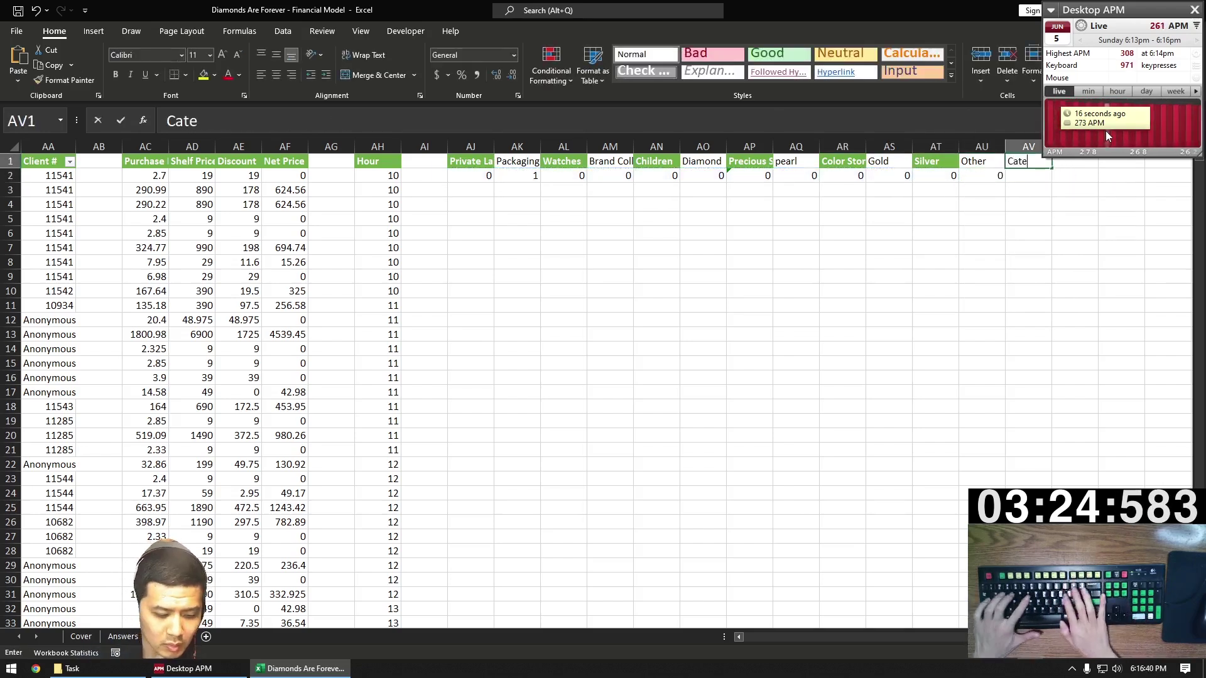
In AV2, enter an INDEX formula on headers AJ$1:AU$1 with an exact MATCH of 1 across the row's flags.
text(=INDEX()
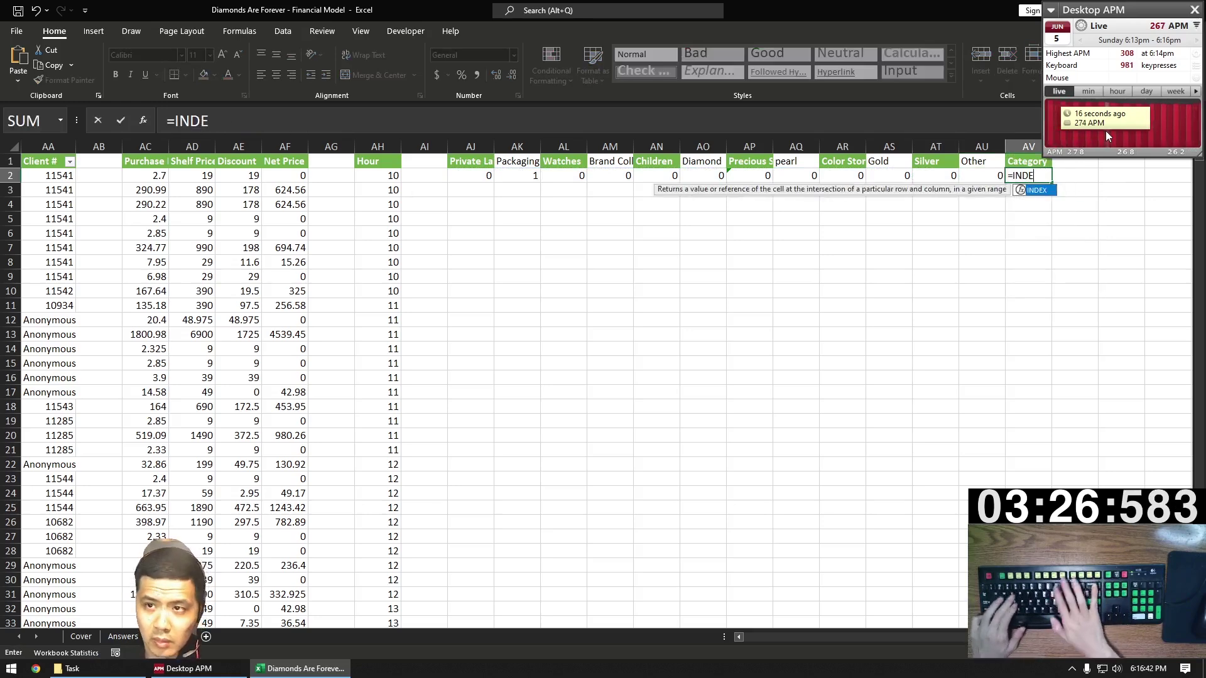
key(Up)
key(Left)
key(ctrl+shift+Left)
key(F4)
key(F4)
text(,)
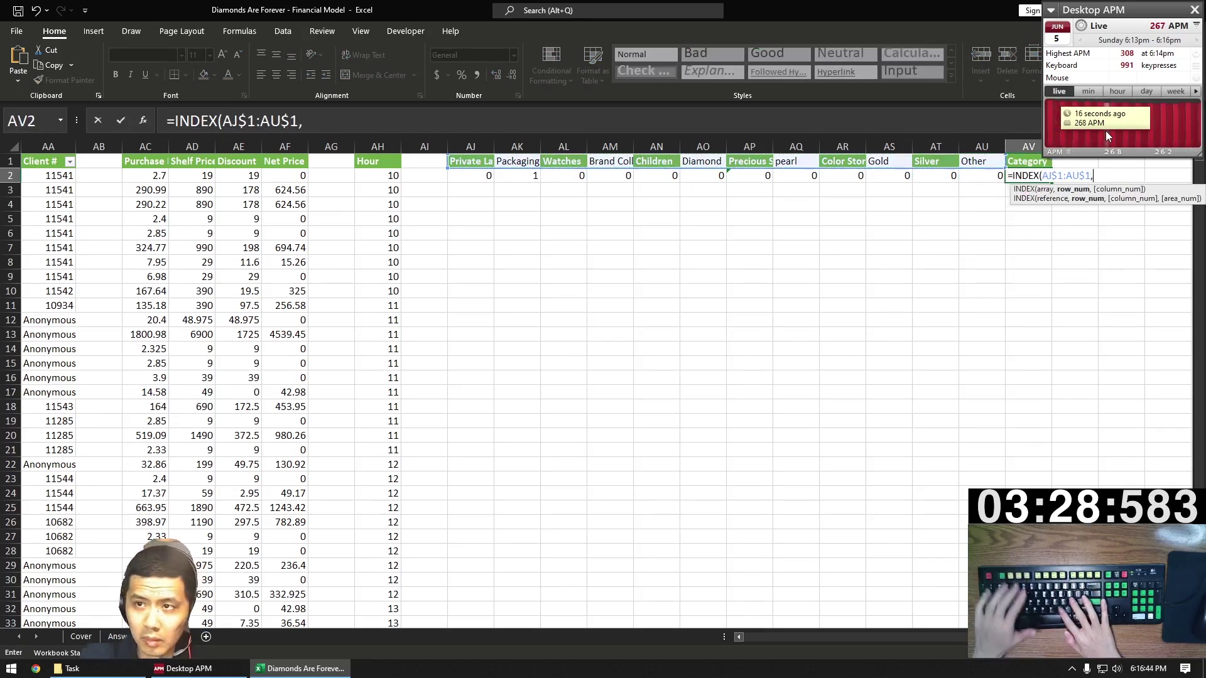
text( MATCH(1.)
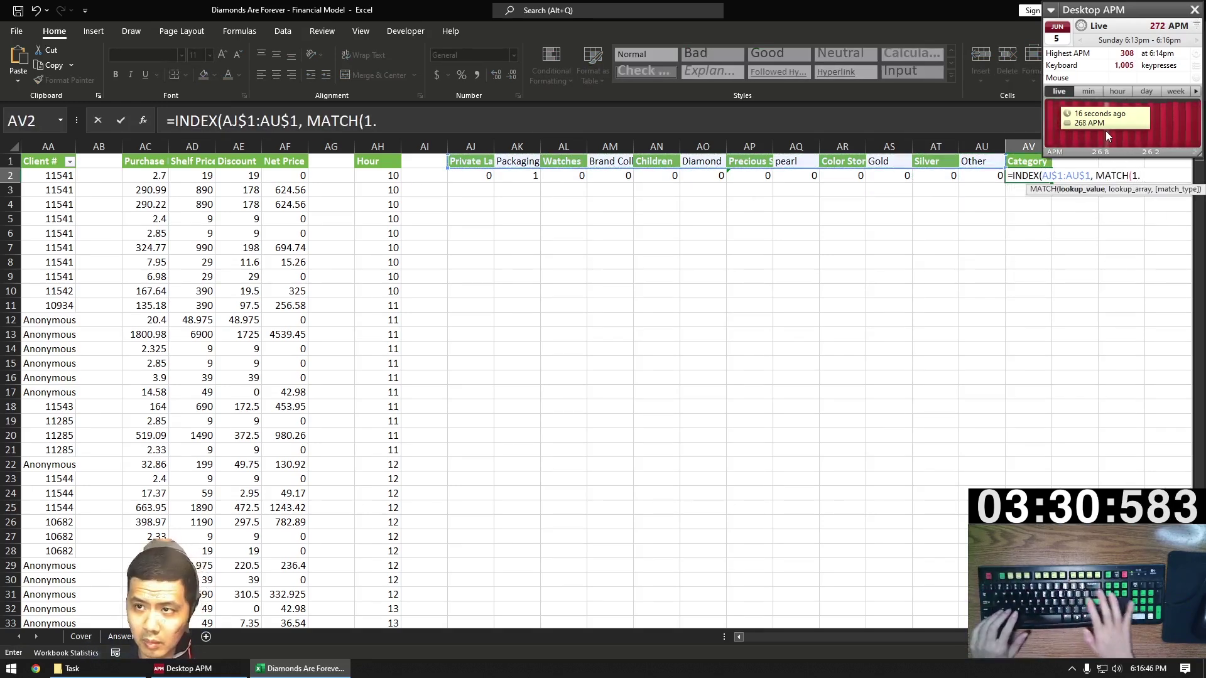
key(Left)
key(ctrl+shift+Left)
text(, 0)))
key(ctrl+Return)
Copy the flag and category formulas in AJ2:AV2 down through row 9297.
key(ctrl+Left)
key(ctrl+shift+Right)
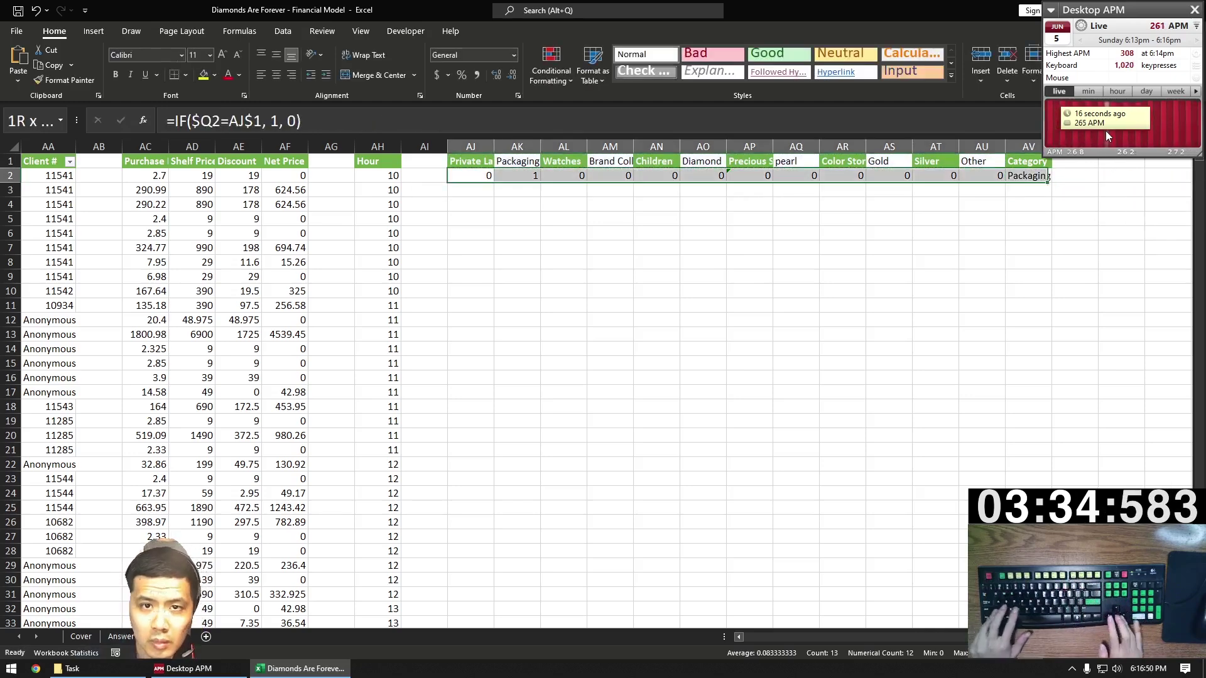
key(ctrl+c)
key(Left)
key(Left)
key(ctrl+Down)
key(Right)
key(Right)
key(ctrl+shift+Up)
key(shift+Down)
key(ctrl+v)
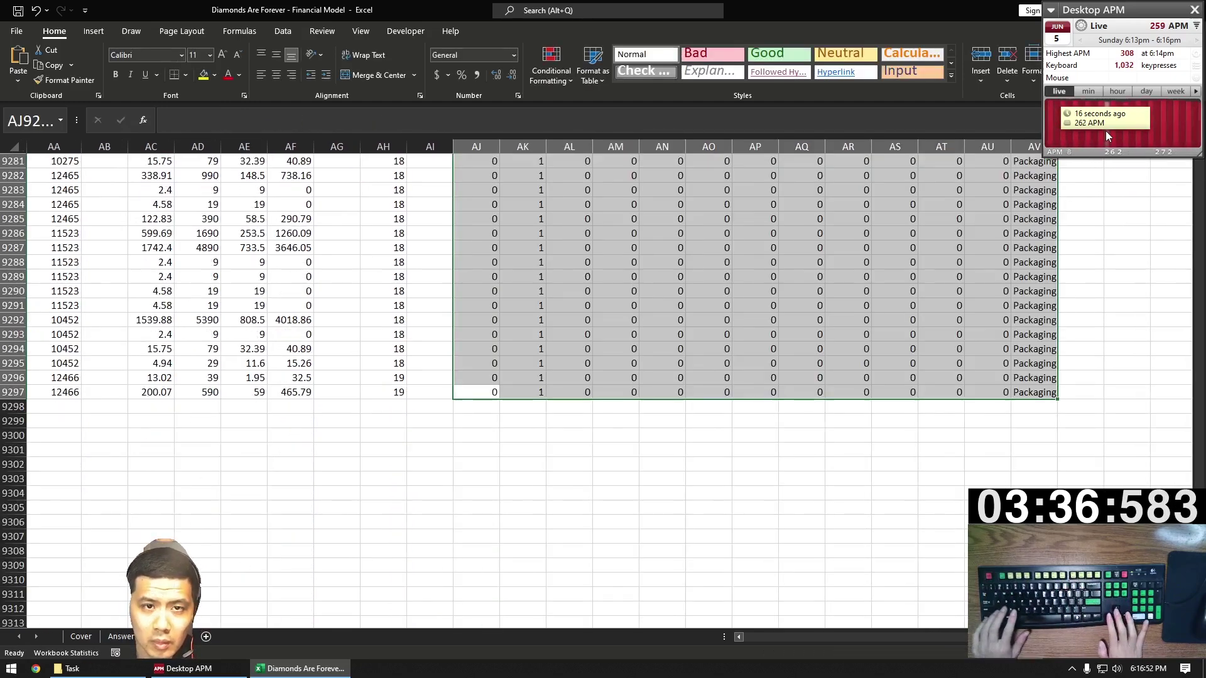
Select the category flag cells from AJ2 through AU9297.
key(Up)
key(ctrl+Up)
key(Down)
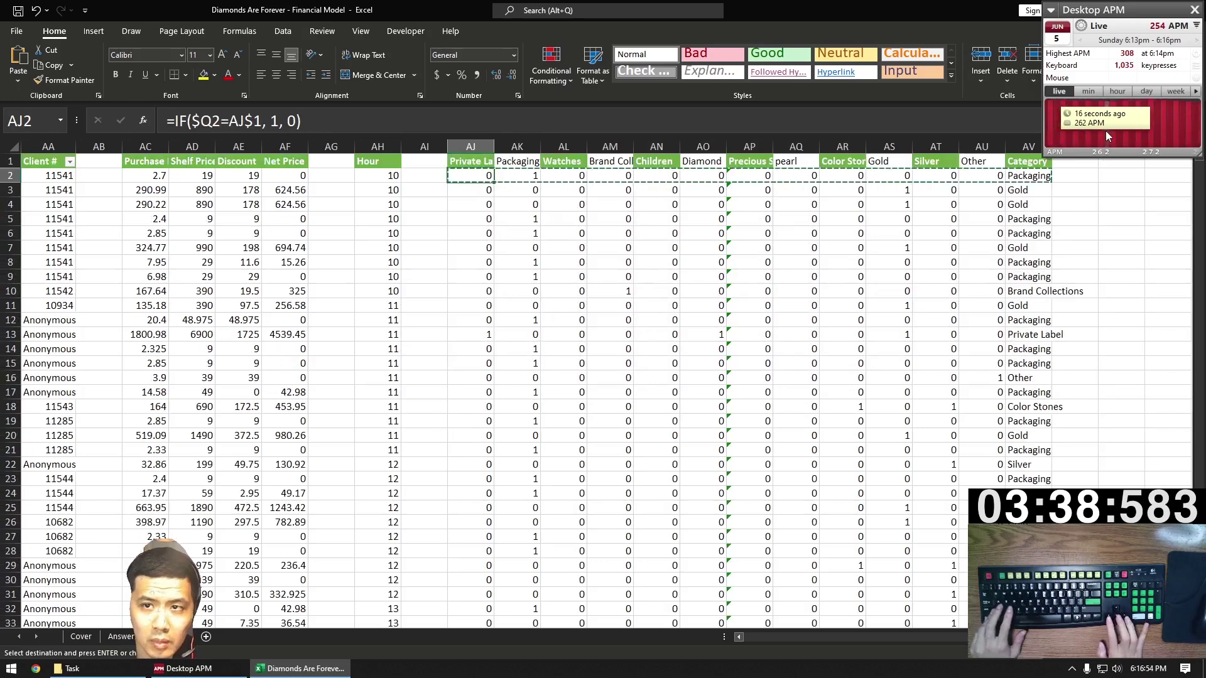
key(ctrl+shift+Right)
key(ctrl+shift+Down)
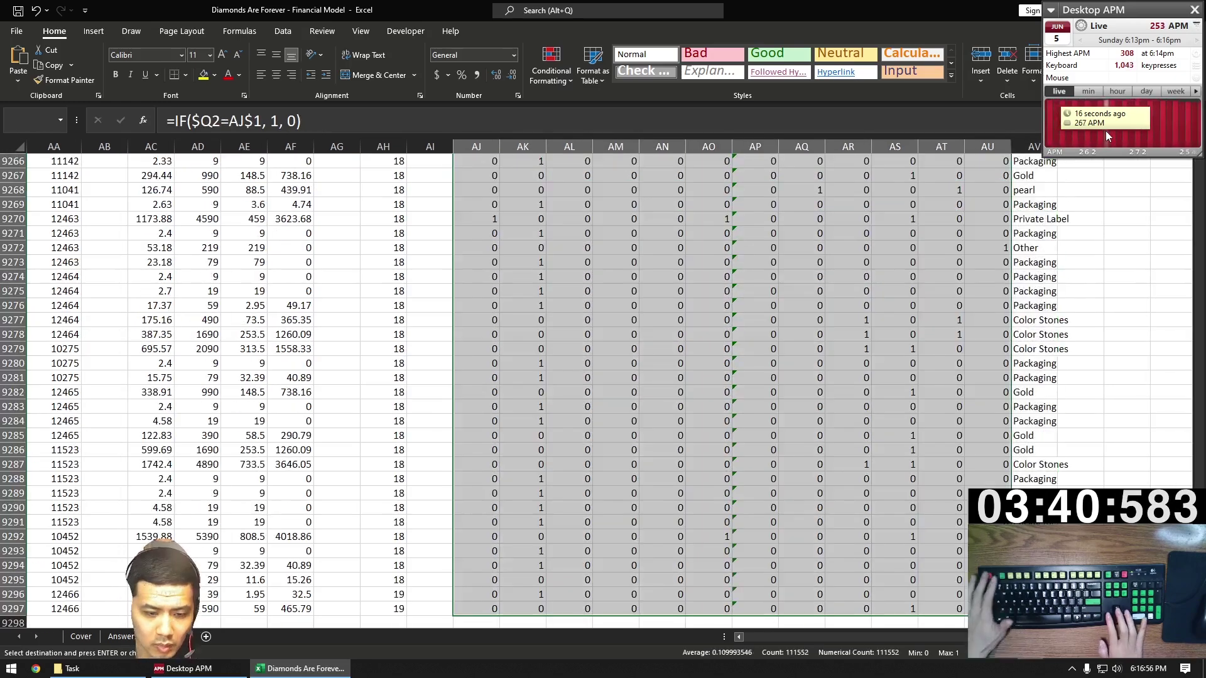
key(Return)
Insert a new worksheet and hide its gridlines.
key(shift+F11)
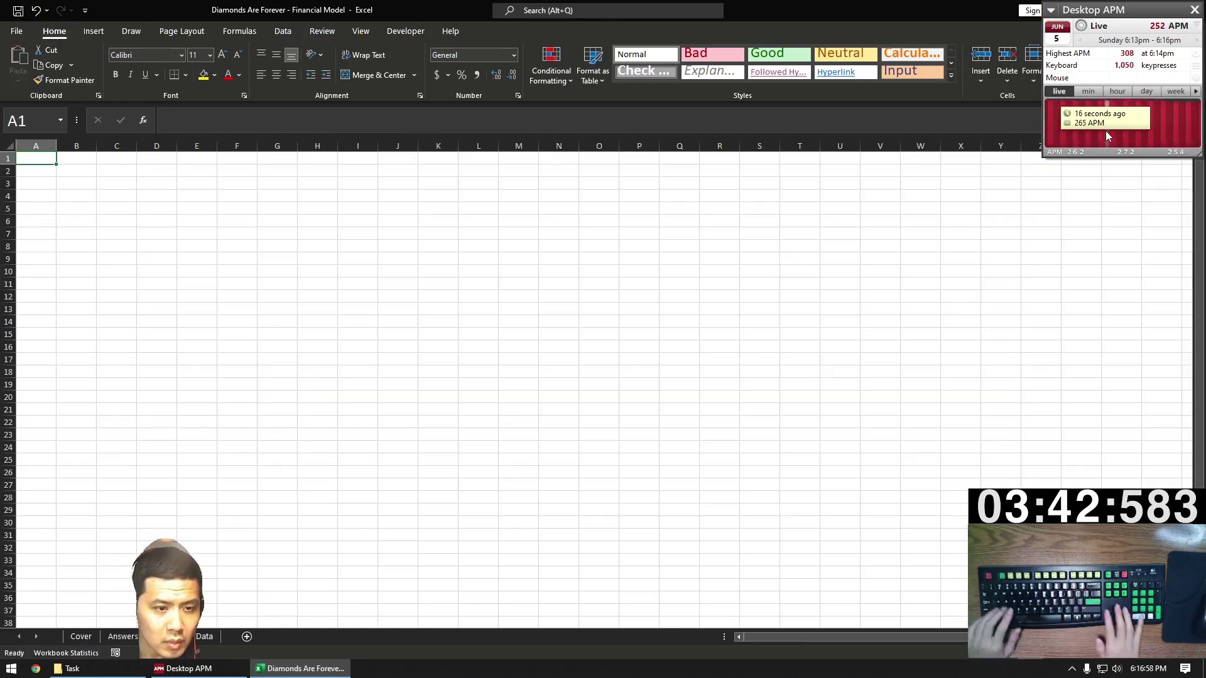
key(alt)
Enter =UNIQUE(Data!E:E) in A1 of the new sheet to list the unique transaction codes.
text(wvg)
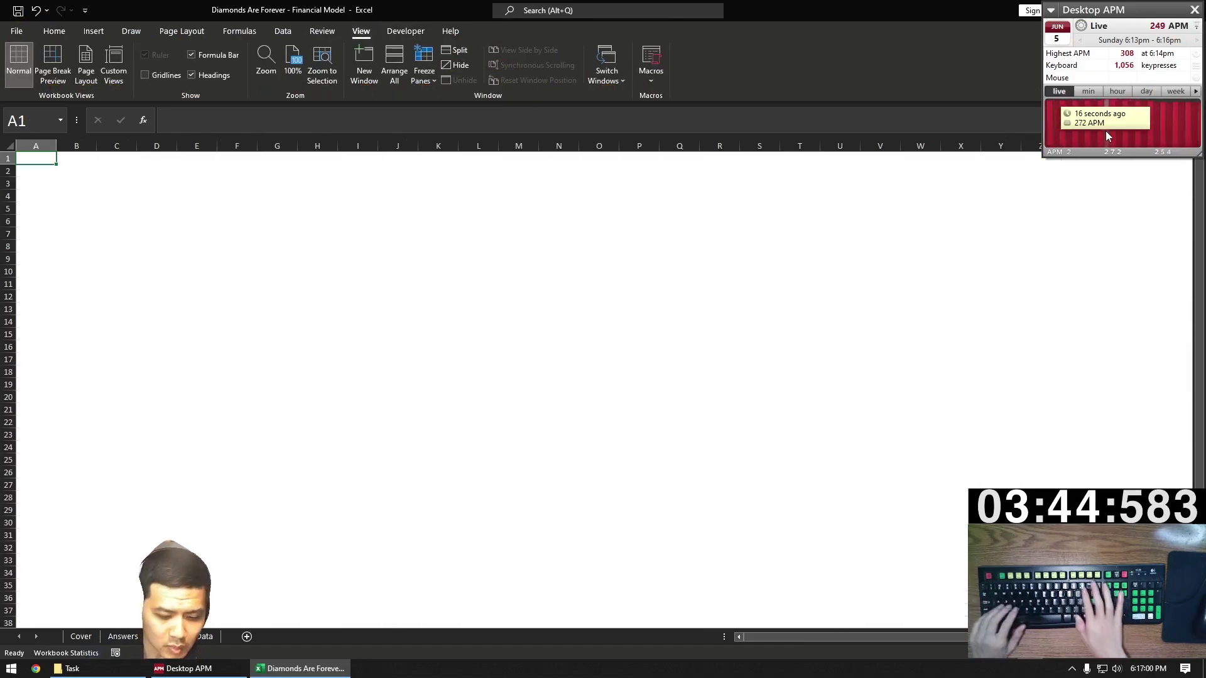
text(=UNIQUE()
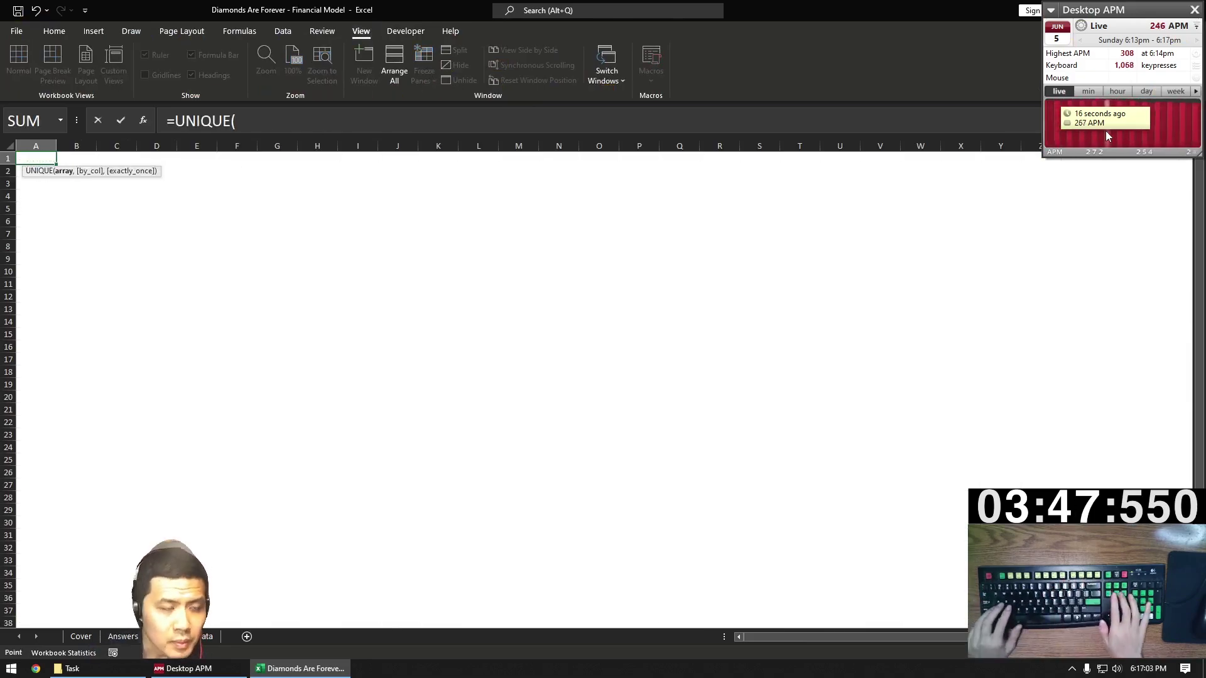
key(ctrl+Page_Down)
key(ctrl+Right)
key(ctrl+Left)
key(Right)
key(Right)
key(ctrl+space)
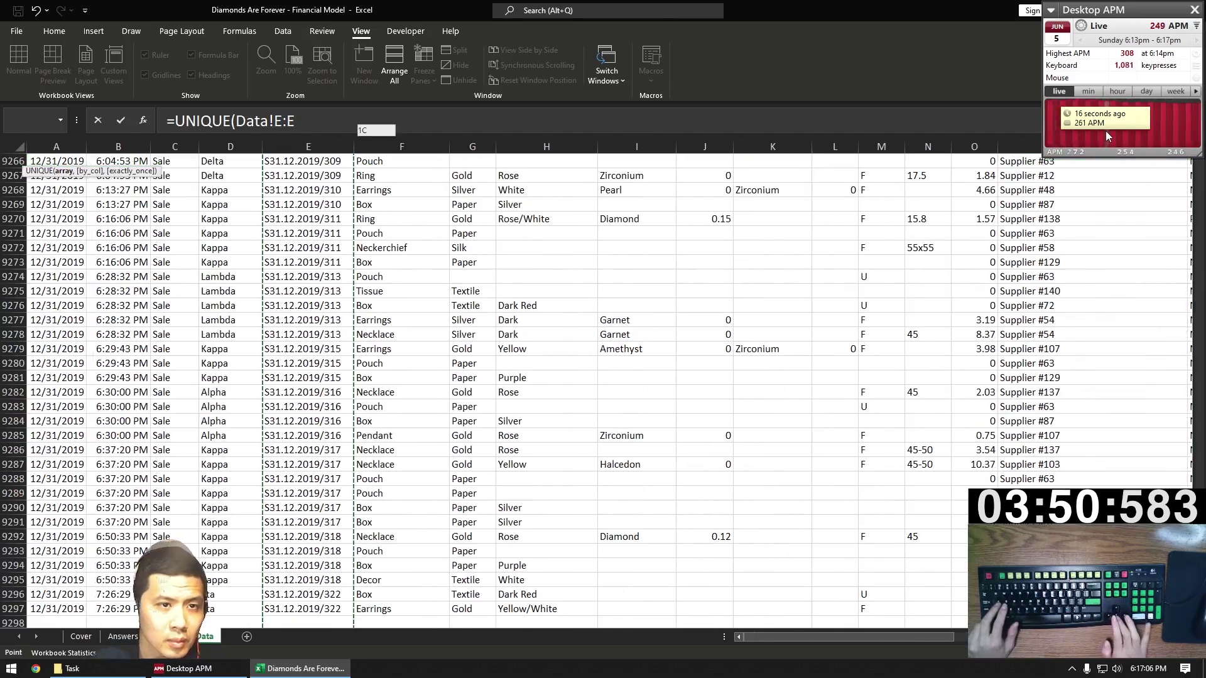
key(Return)
Copy the UNIQUE formula text from A1 into B2 and replace the UNIQUE function with SUMIFS.
key(F2)
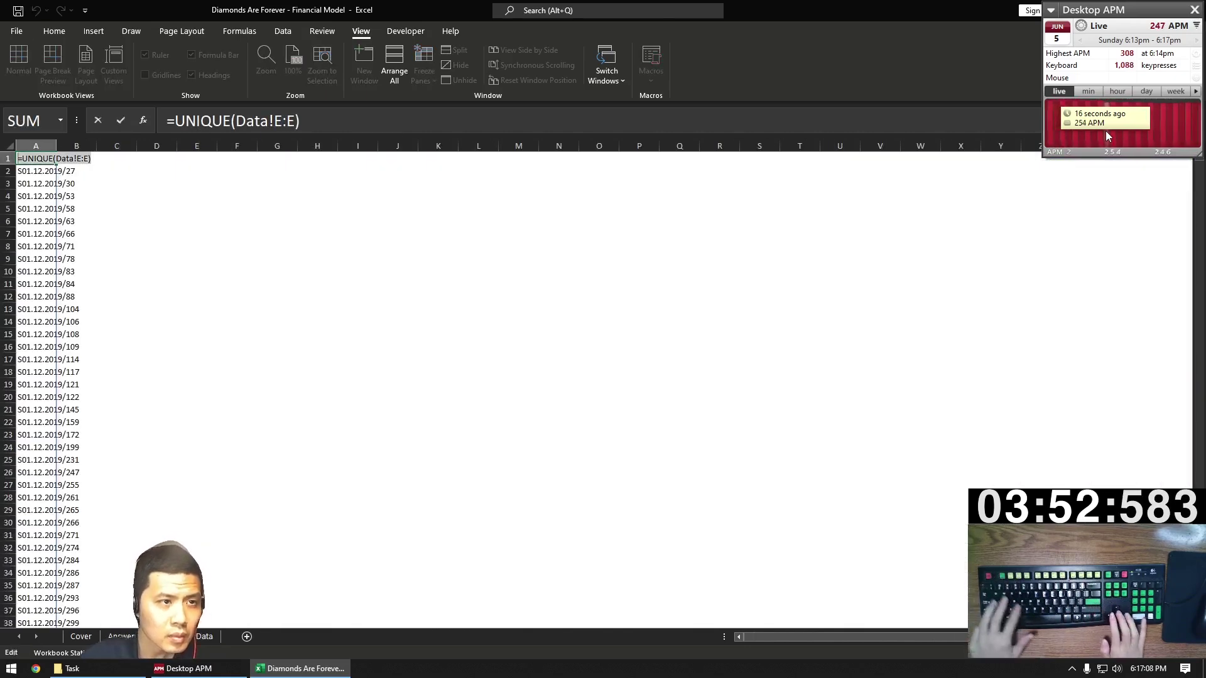
key(Return)
key(Right)
text(=)
key(ctrl+v)
key(Return)
key(Return)
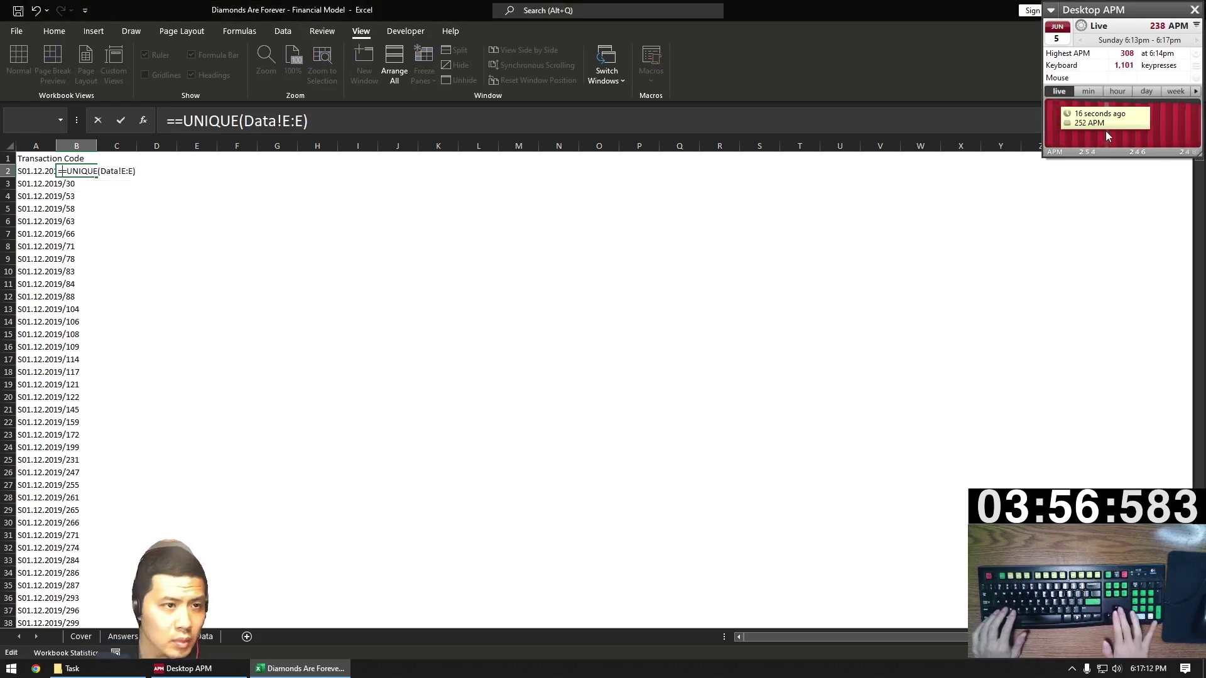
key(ctrl+shift+Right)
key(ctrl+shift+Right)
text(SUMOF)
key(BackSpace)
key(BackSpace)
text(IFS)
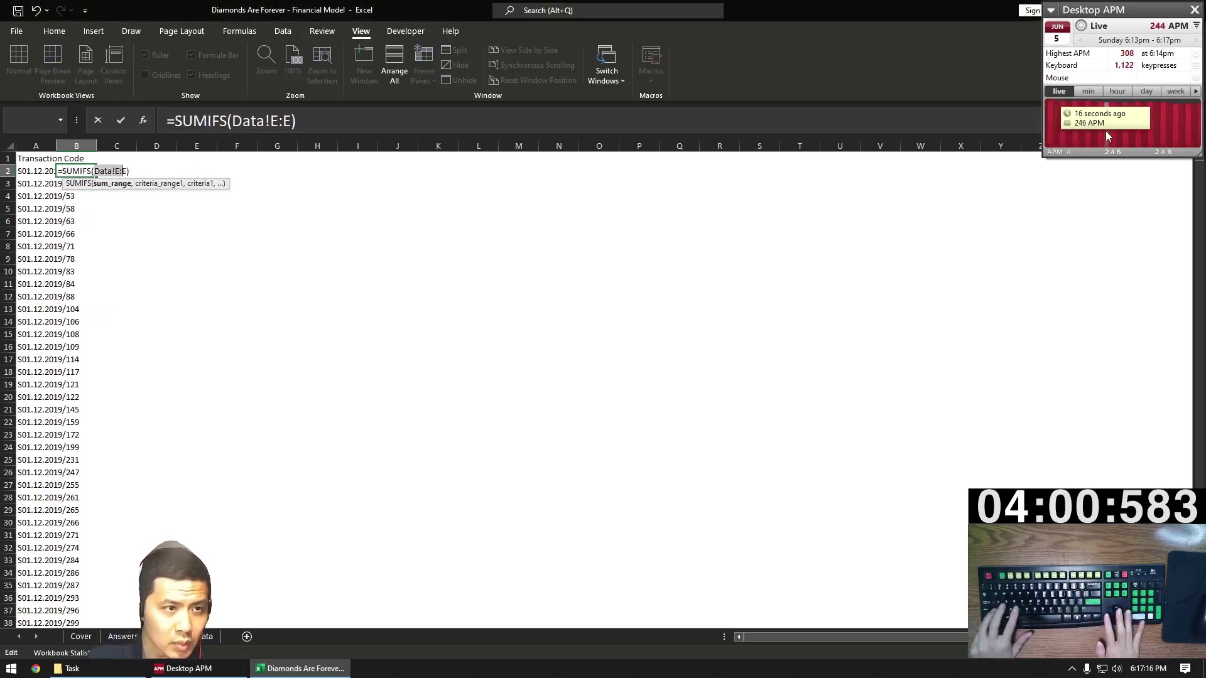
Complete the B2 formula as =SUMIFS(Data!$AF:$AF, Data!E:E, A2).
key(Left)
key(BackSpace)
key(BackSpace)
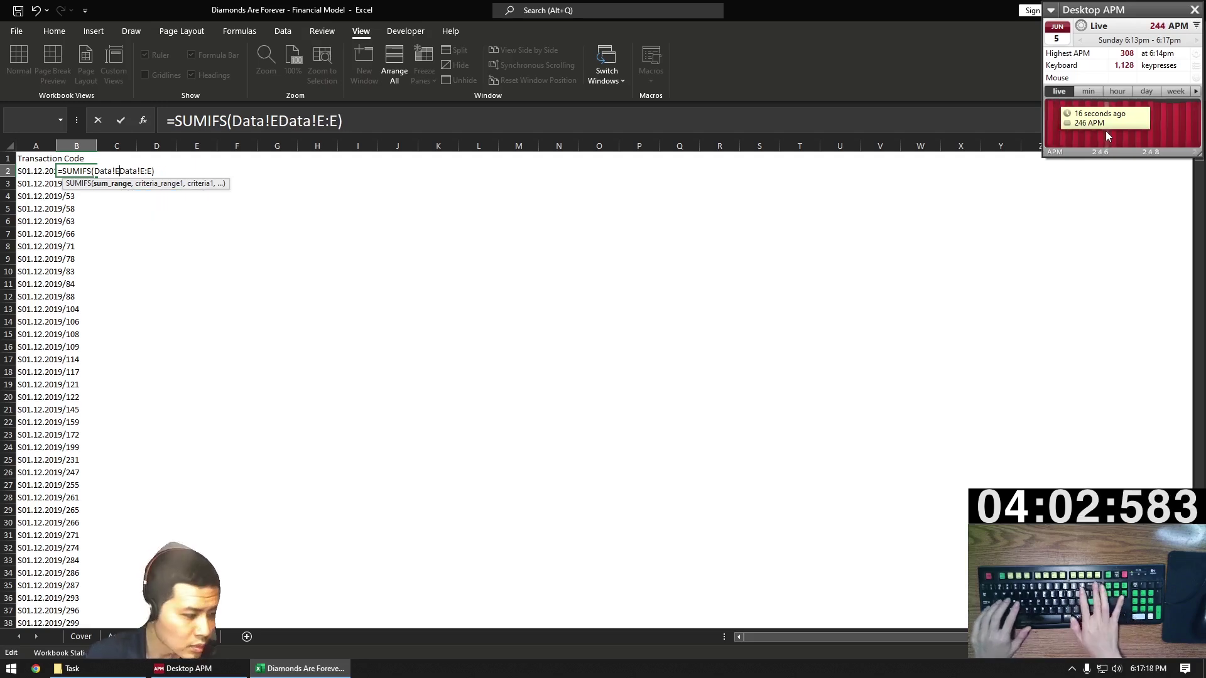
text(AF:AF,)
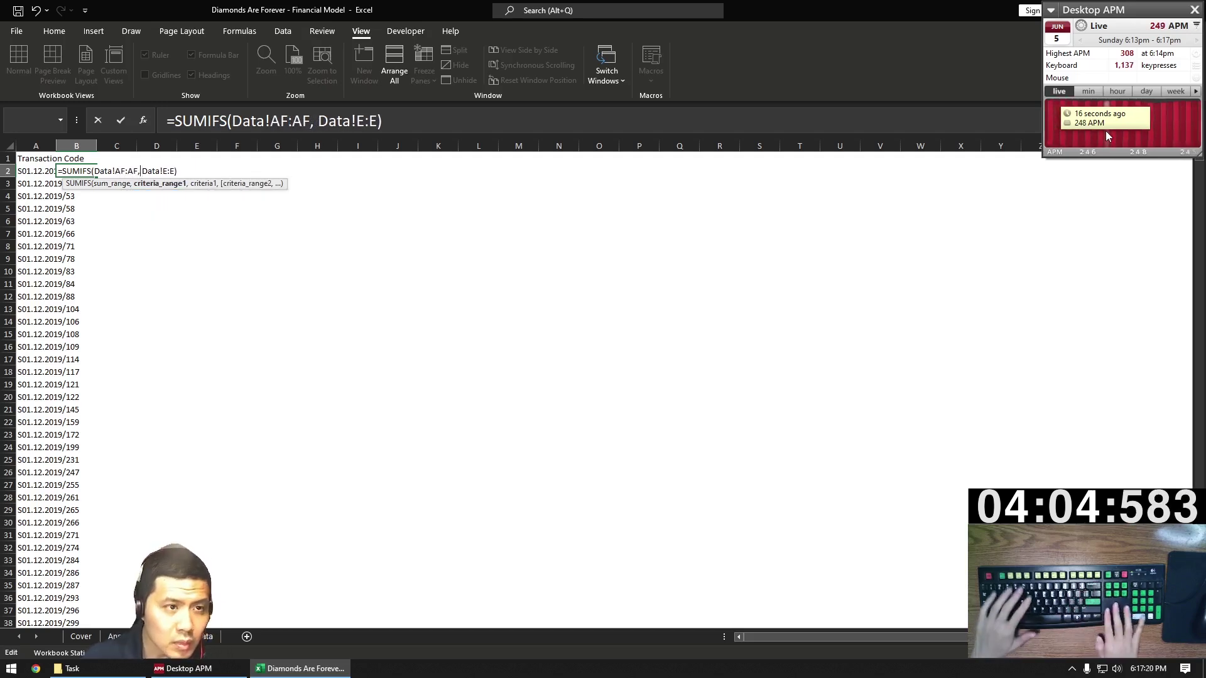
key(F4)
key(End)
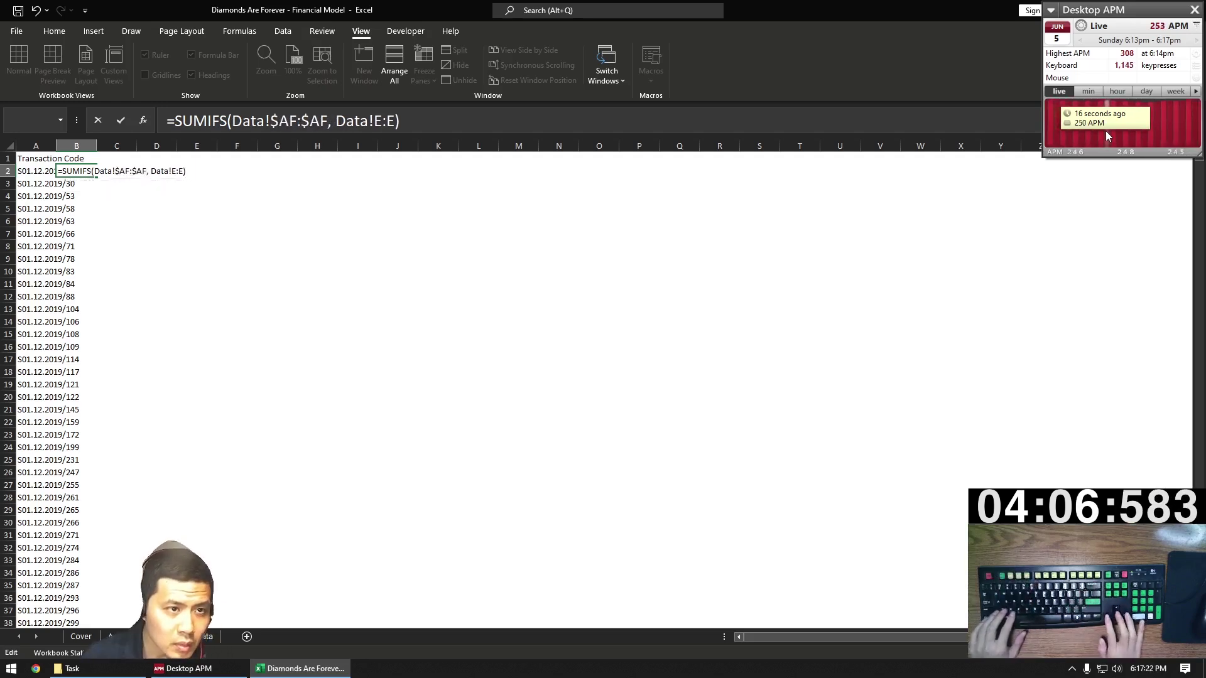
text(, A2)
key(Return)
Copy the SUMIFS formula in B2 down alongside every transaction code to B3288.
key(Up)
key(ctrl+c)
key(Left)
key(ctrl+Down)
key(Right)
key(ctrl+shift+Up)
key(ctrl+v)
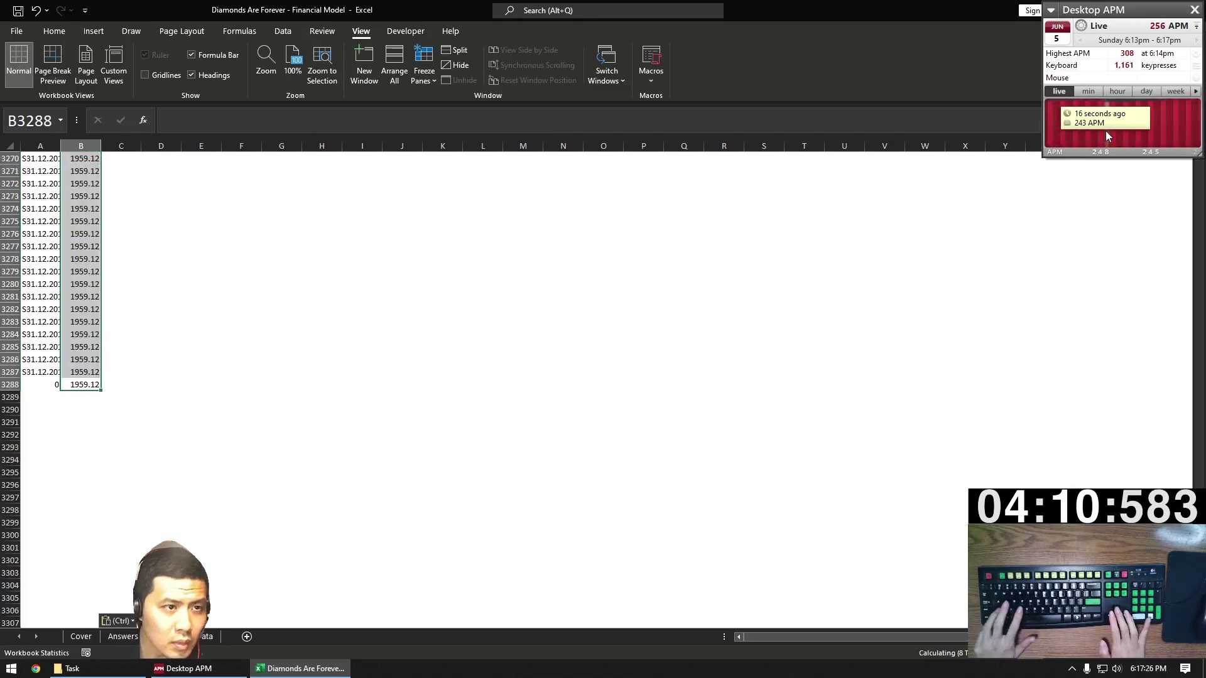
Copy the header and formula block A1:B2 to D1:E2.
key(ctrl+Home)
key(shift+Right)
key(shift+Down)
key(ctrl+c)
key(Right)
key(Right)
key(Right)
key(ctrl+v)
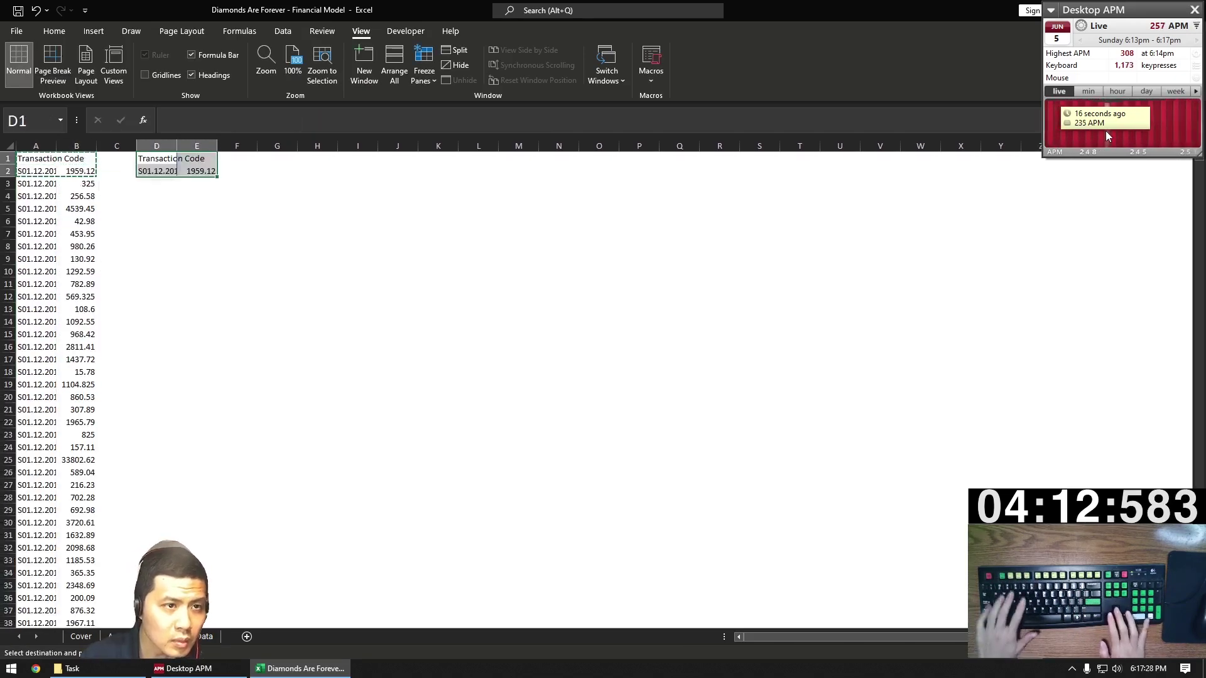
Change the D1 formula to =UNIQUE(Data!D:D) to list the unique stores.
key(ctrl+z)
key(F2)
text(Data!D)
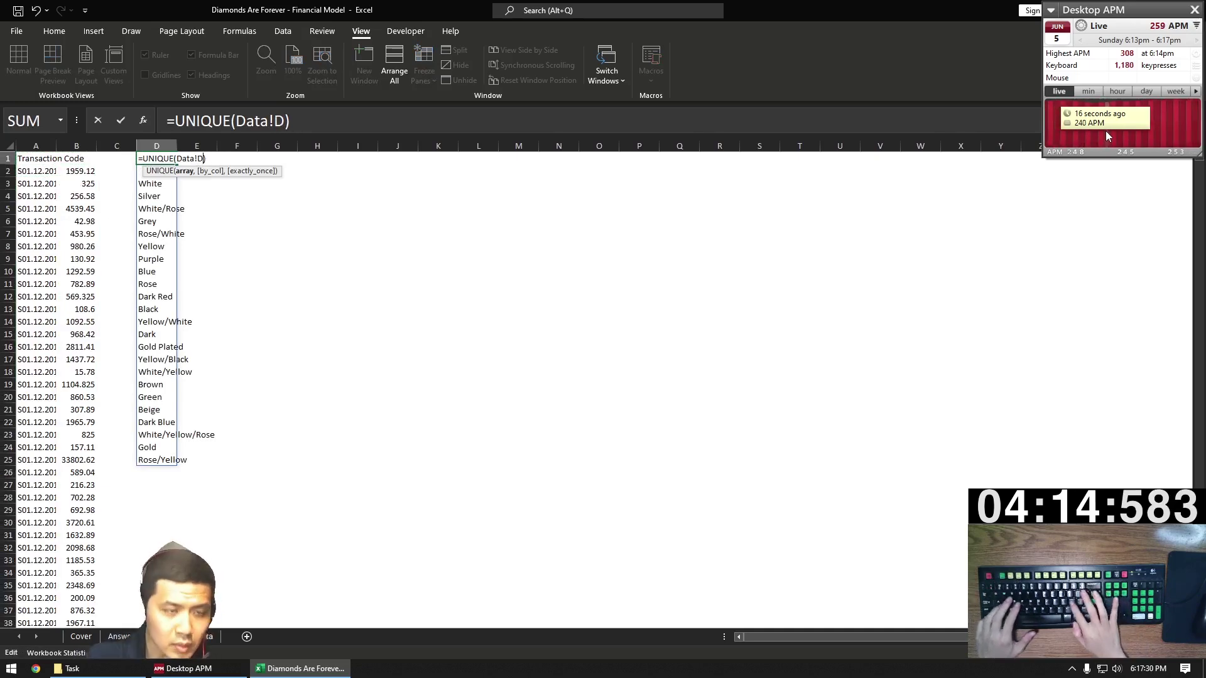
text(:D)
key(Return)
Change the first criteria range in the E2 SUMIFS formula to Data!D:D.
key(Right)
key(F2)
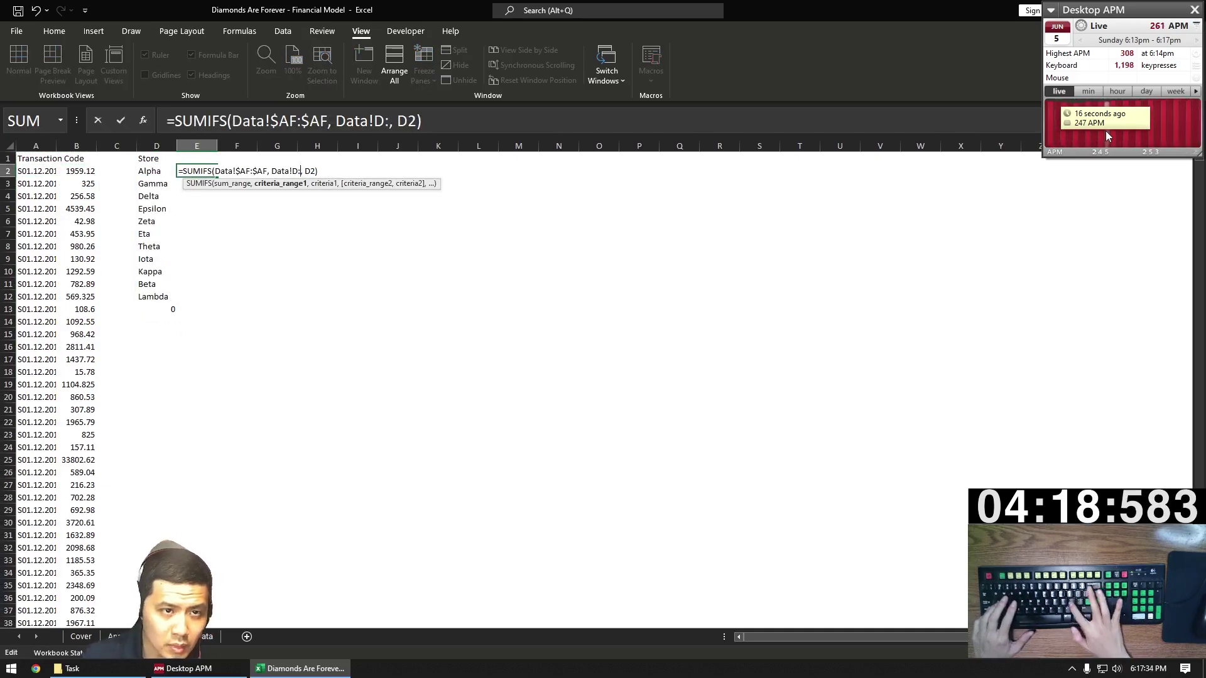
text(D)
Add Data!$A:$A as the second criteria range in the E2 SUMIFS formula.
key(ctrl+Left)
key(shift+End)
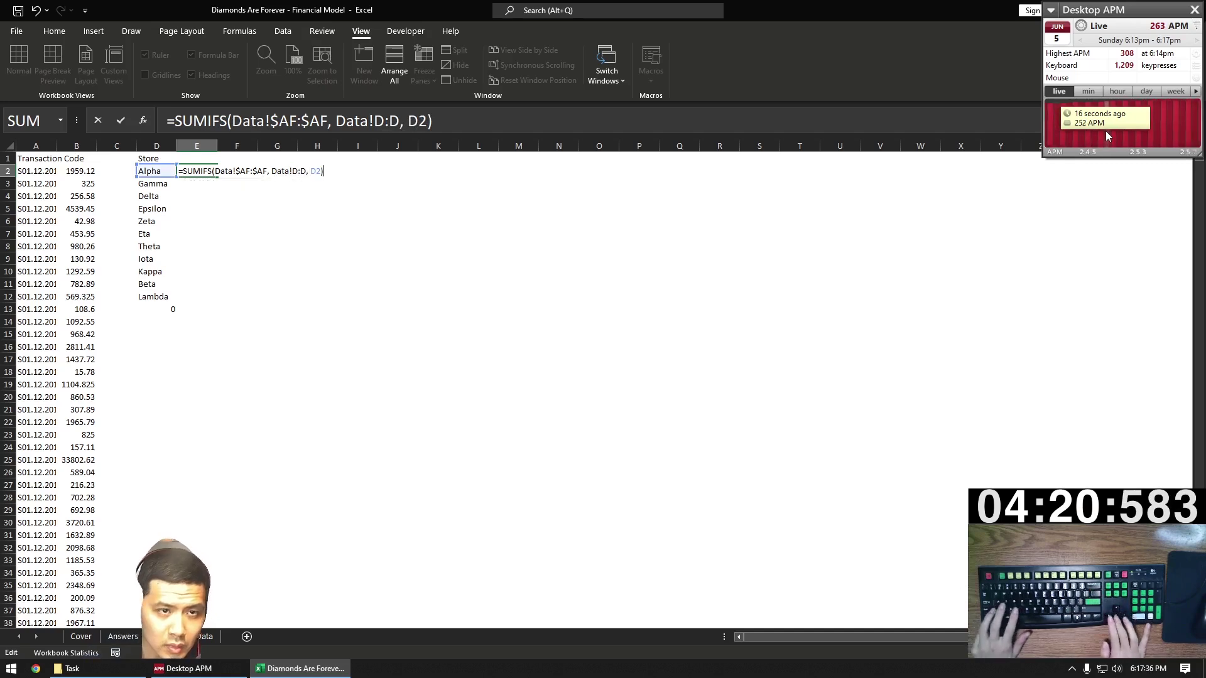
key(BackSpace)
text(,)
key(BackSpace)
key(BackSpace)
key(BackSpace)
key(BackSpace)
key(BackSpace)
key(BackSpace)
key(BackSpace)
key(BackSpace)
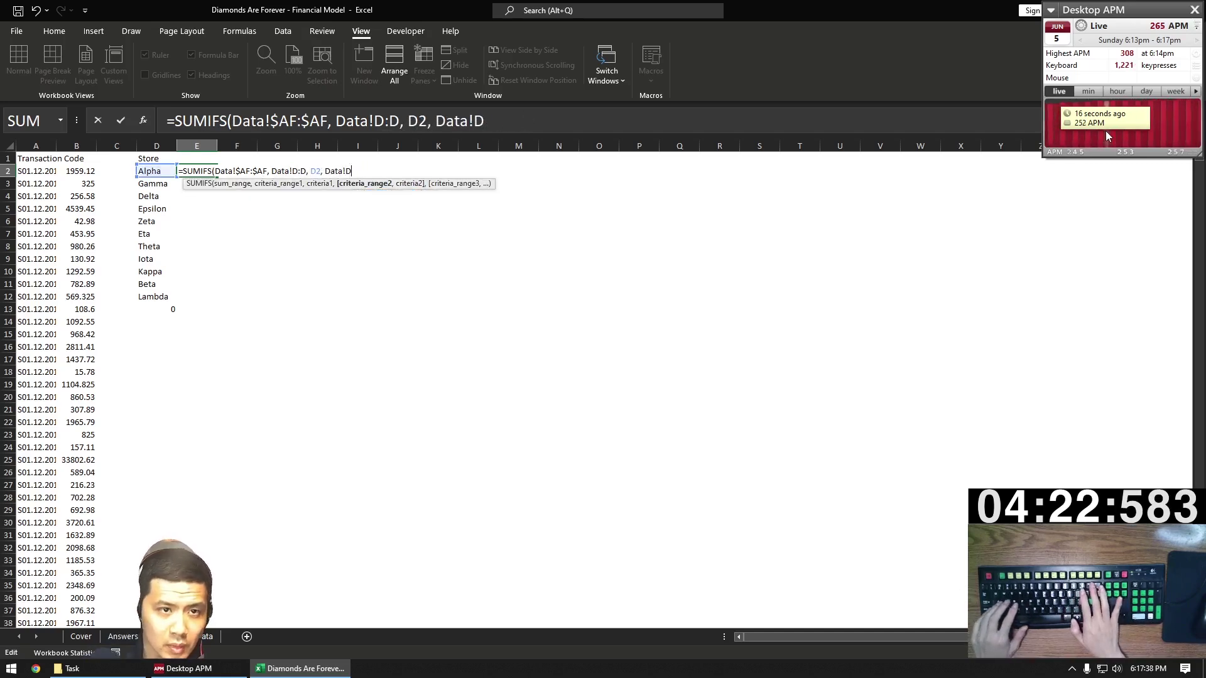
text(A:A)
key(F4)
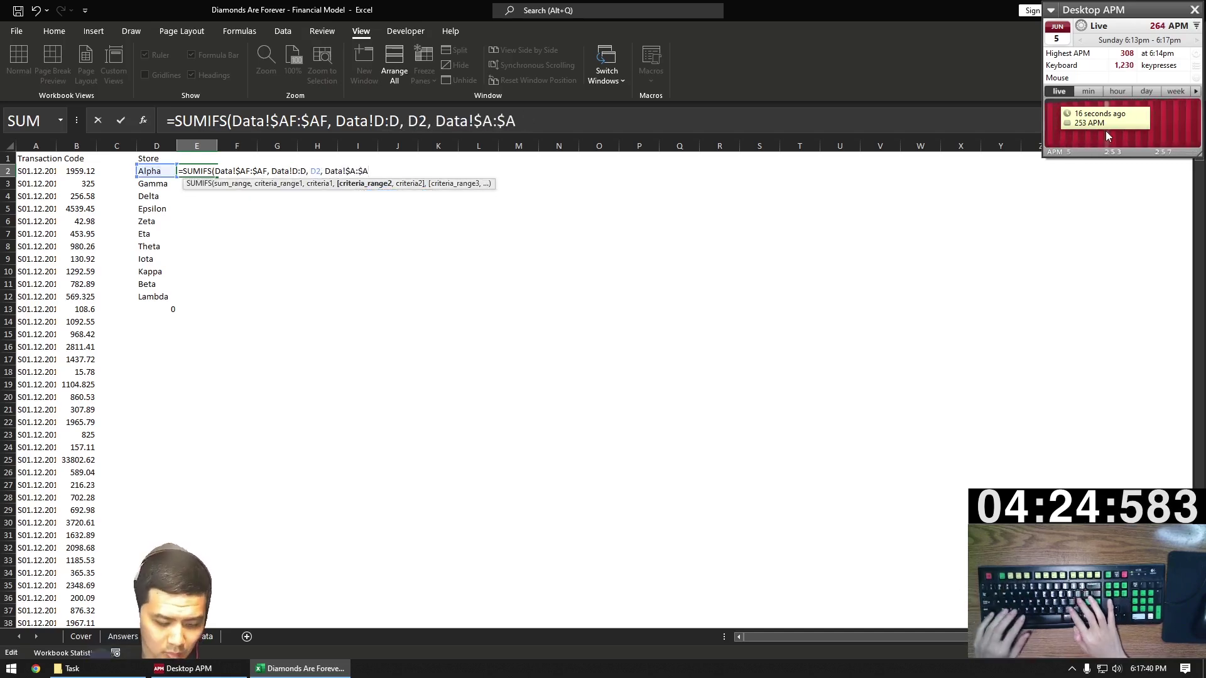
Enter ">="&DATE(2019, 12, 23) as the second criterion and finish the E2 formula.
text(, ">="&)
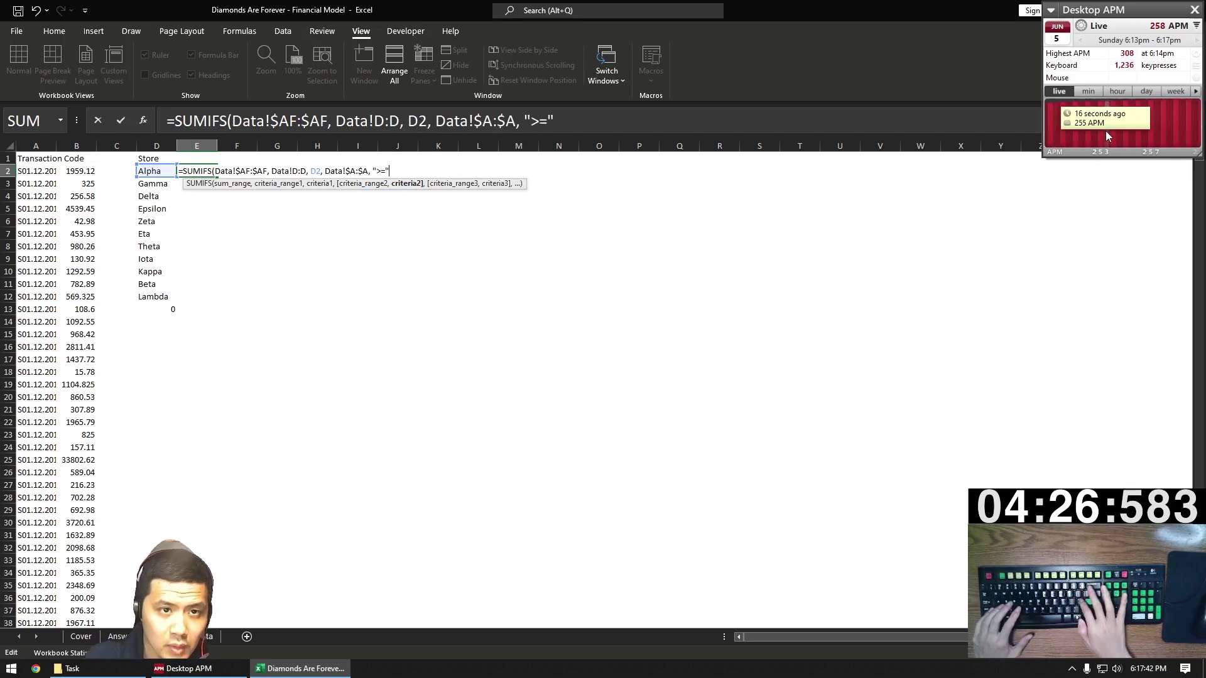
text(DATE(2019, 12,)
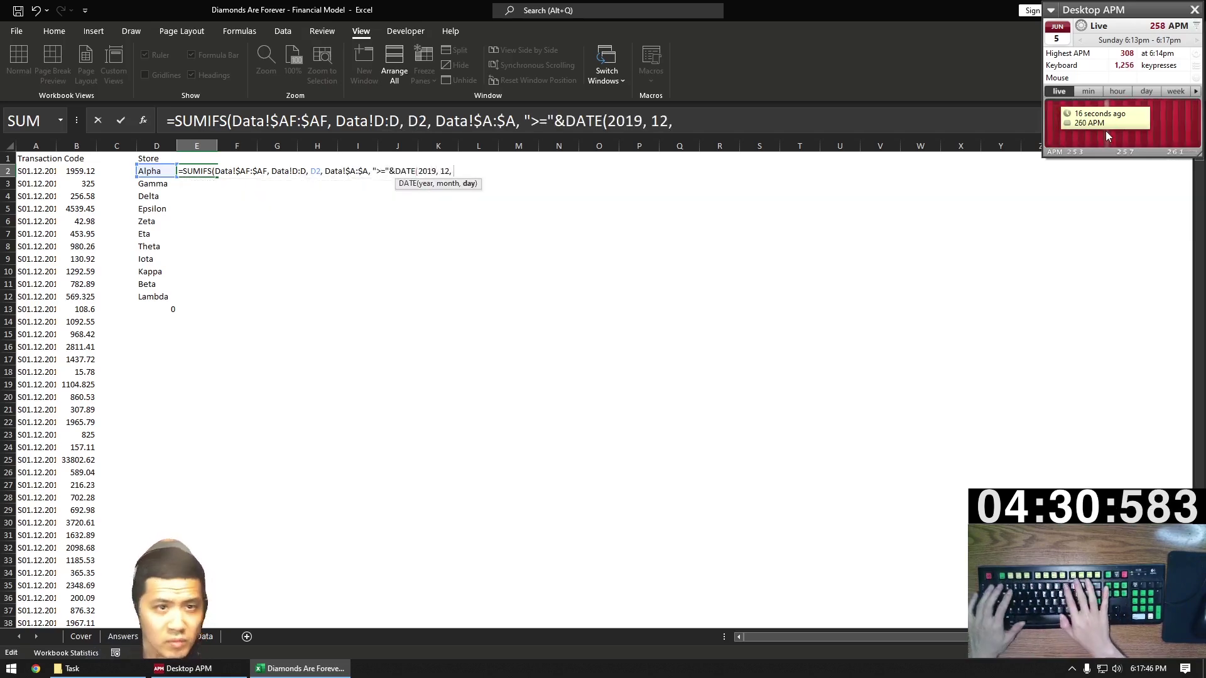
text( 23)
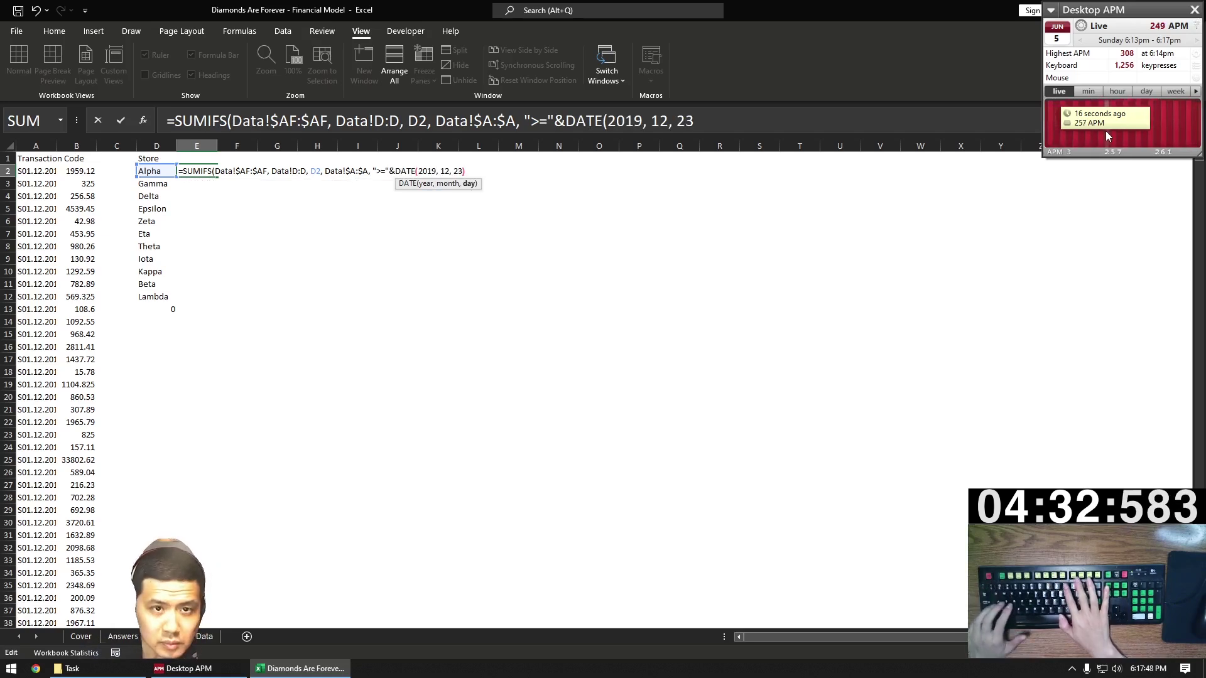
text()))
key(ctrl+Return)
Copy the store sales formula in E2 down alongside the store list to E13.
key(ctrl+c)
key(Left)
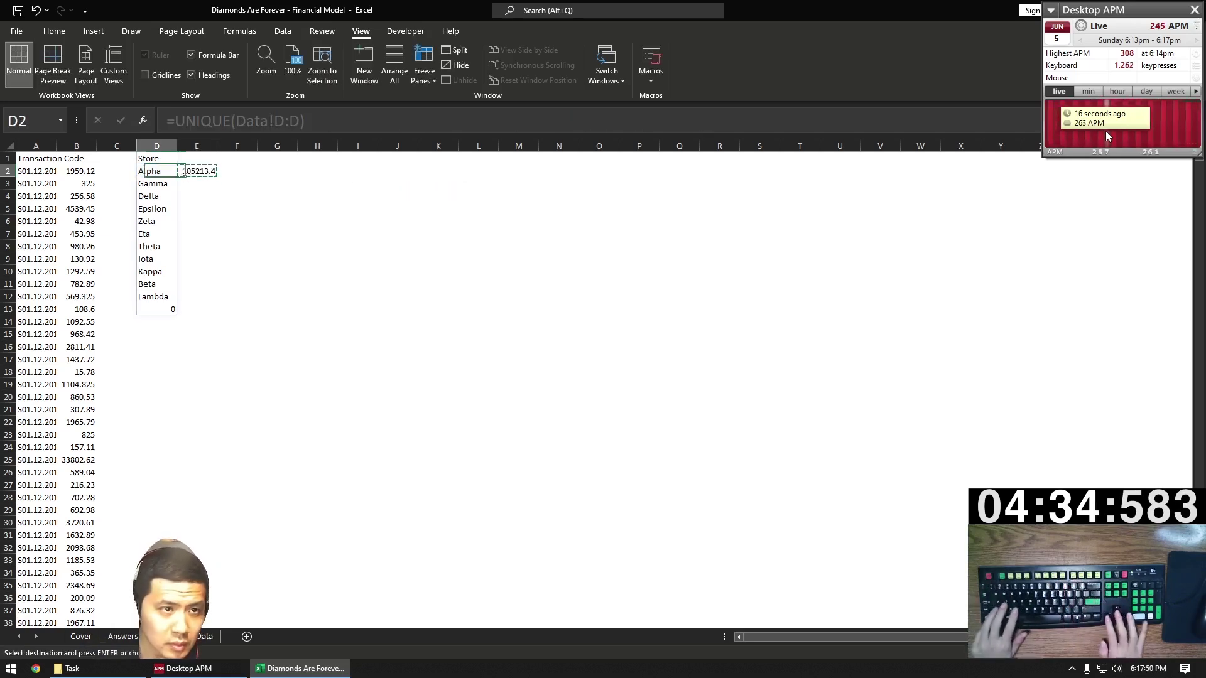
key(ctrl+Down)
key(Right)
key(ctrl+shift+Up)
key(ctrl+v)
Copy the store header and sales formula block D1:E2 to G1:H2.
key(Up)
key(Left)
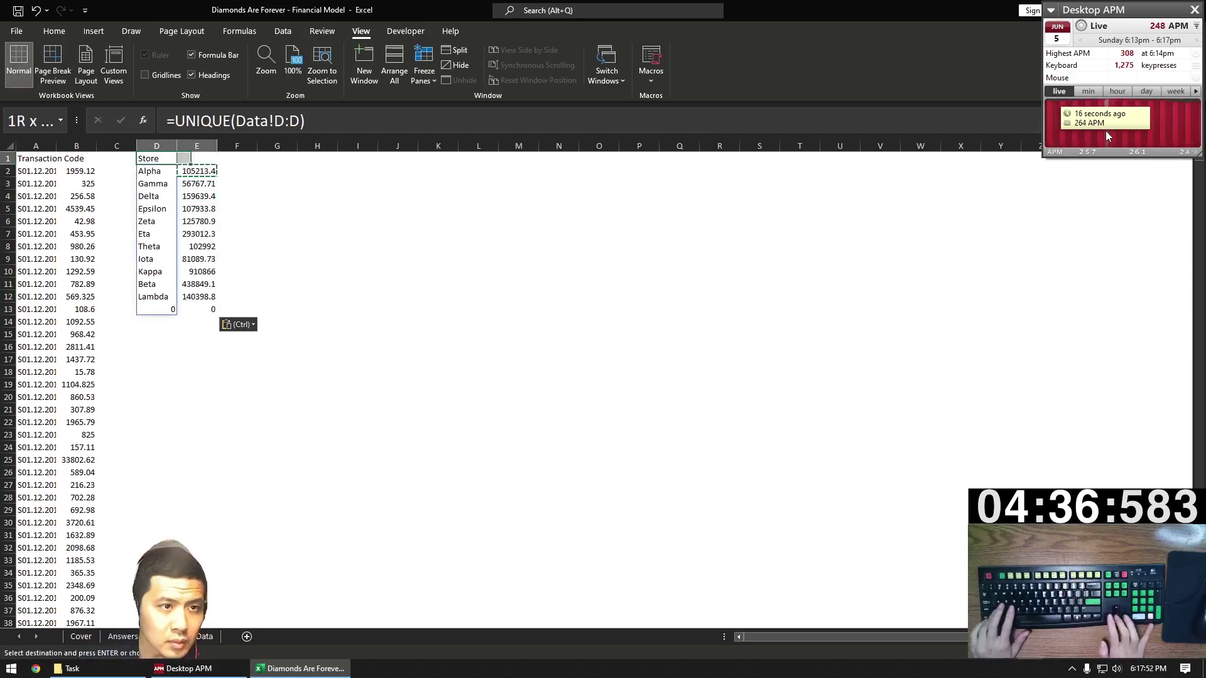
key(shift+Down)
key(shift+Right)
key(ctrl+c)
key(Right)
key(Right)
key(Right)
key(ctrl+v)
Change the G1 formula to =UNIQUE(Data!AA:AA) to list the unique client numbers.
key(F2)
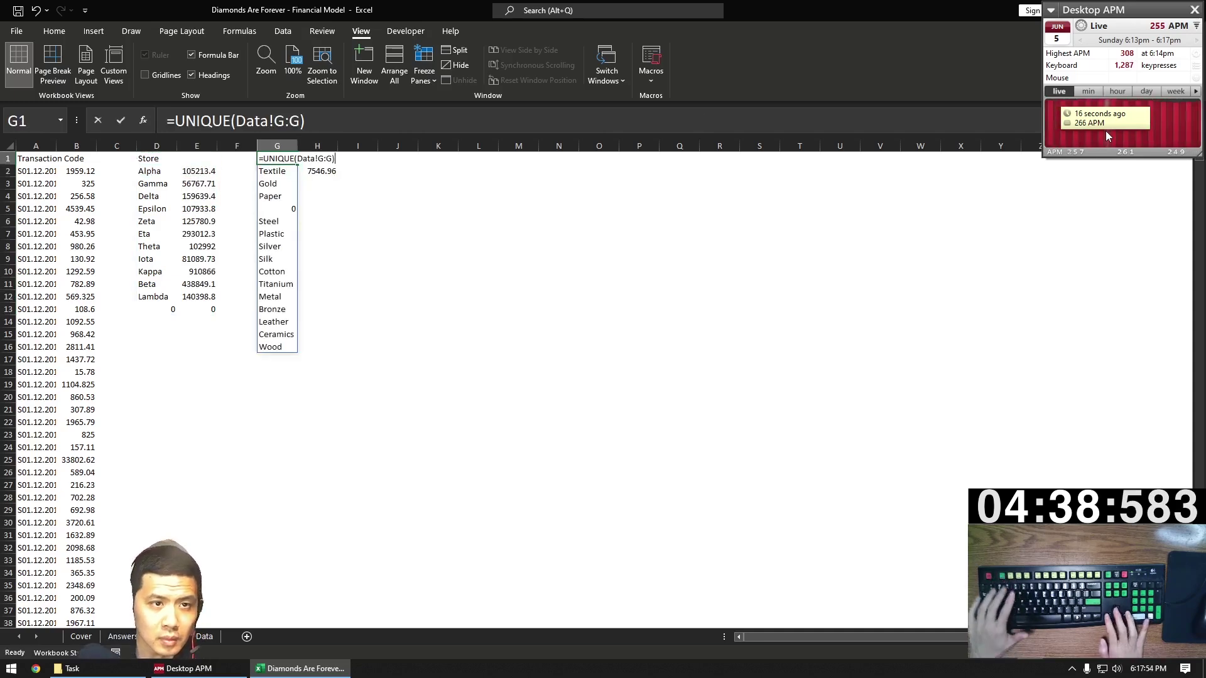
key(Left)
key(BackSpace)
text(AA:AA)
key(Return)
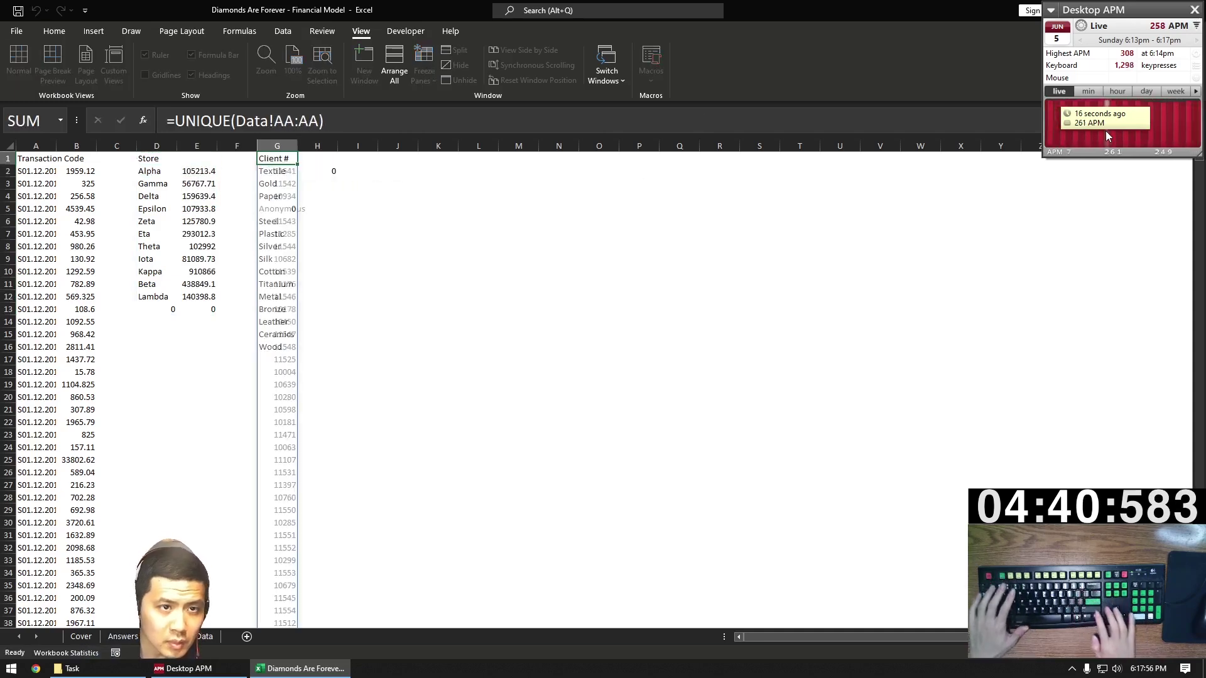
Exclude anonymous clients by changing G1 to =UNIQUE(FILTER(Data!AA:AA, Data!AA:AA<>"Anonymous")).
key(Right)
key(Up)
key(Left)
key(F2)
key(Left)
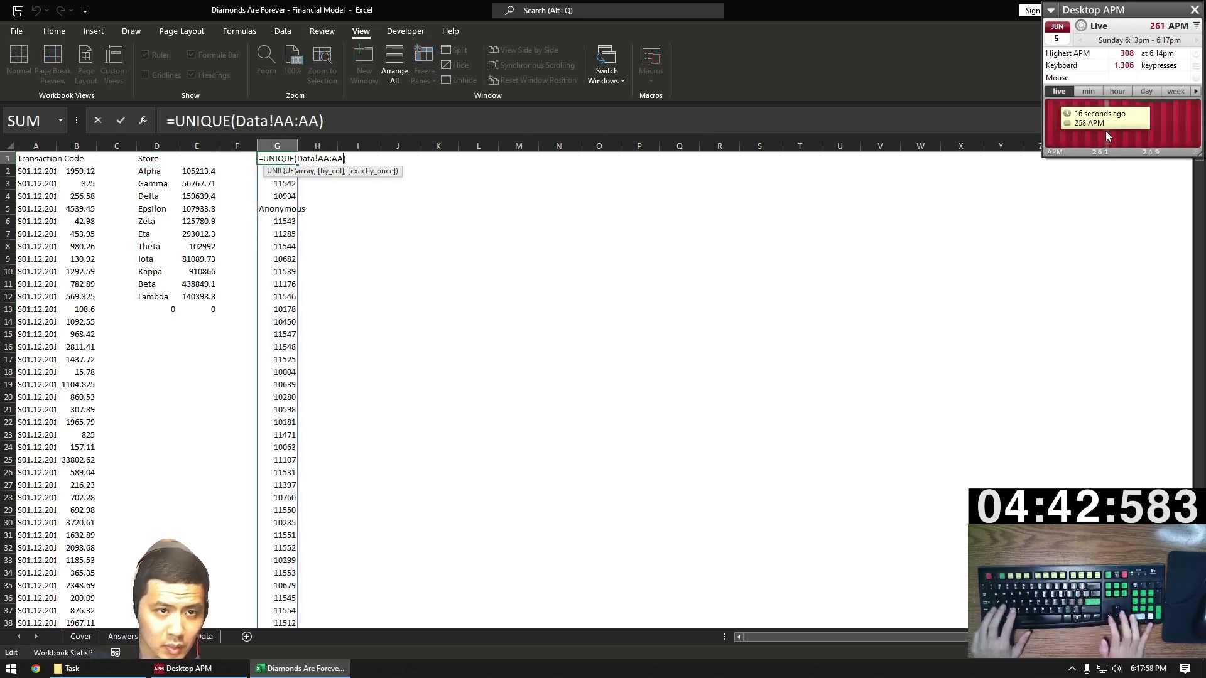
text(FILTER()
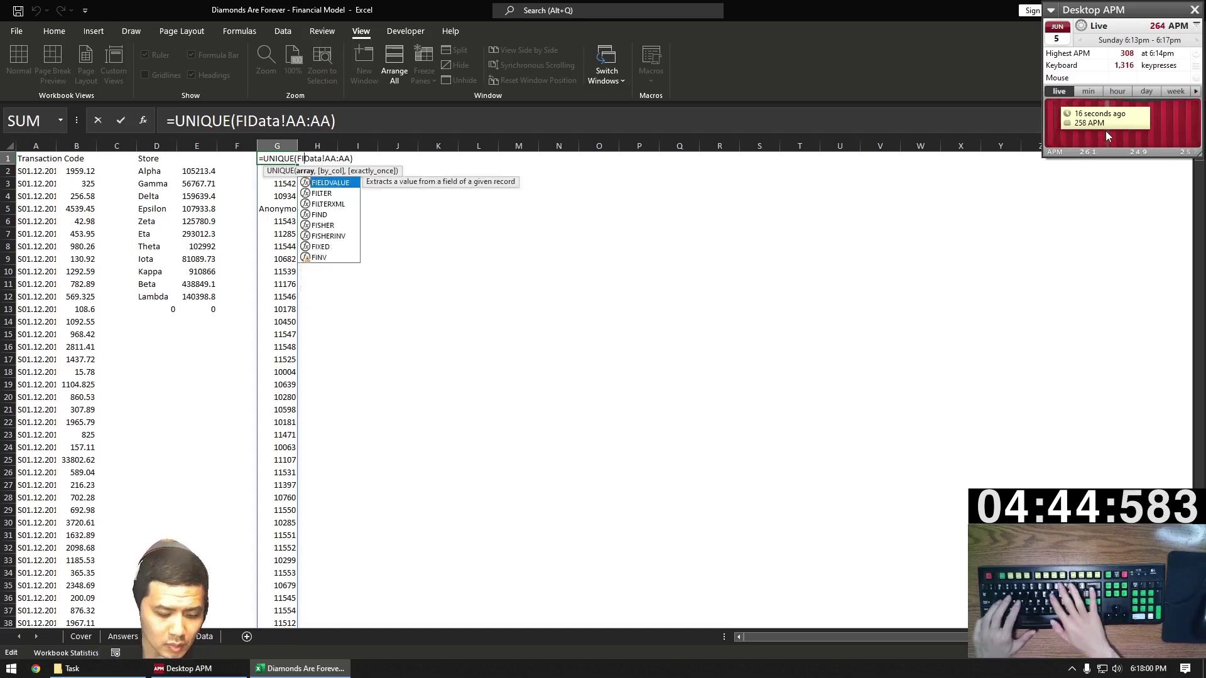
key(End)
key(BackSpace)
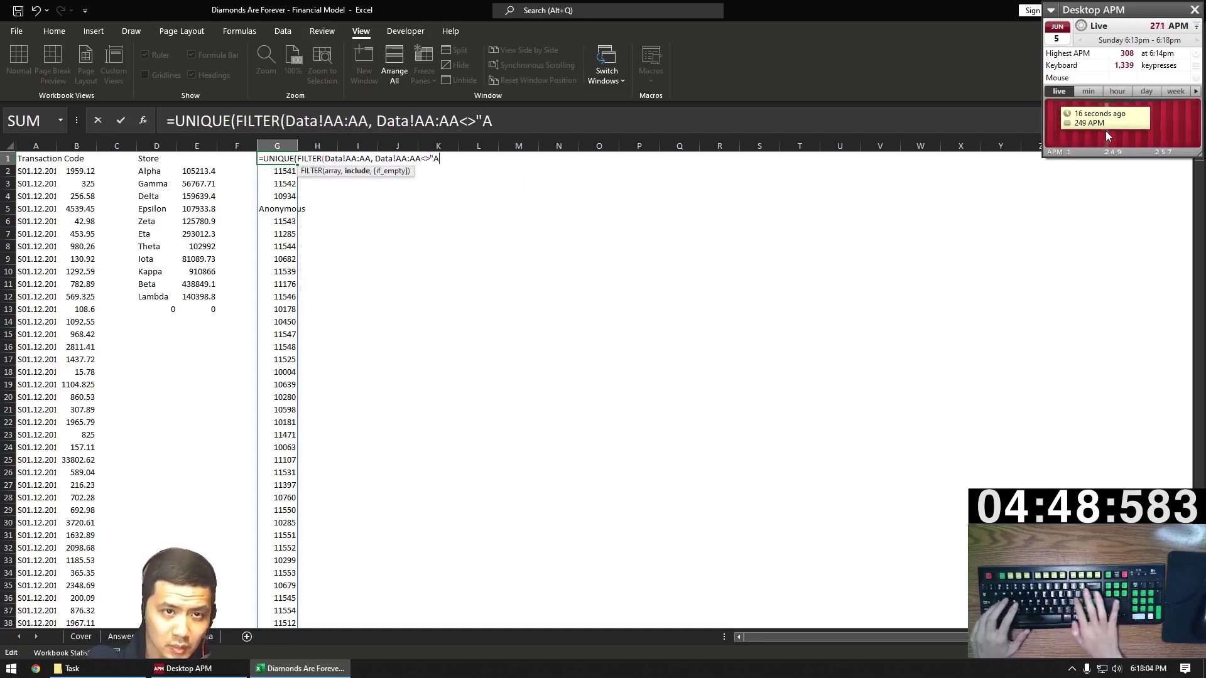
text(, Data!AA:AA<>"Anonymous"))
key(Return)
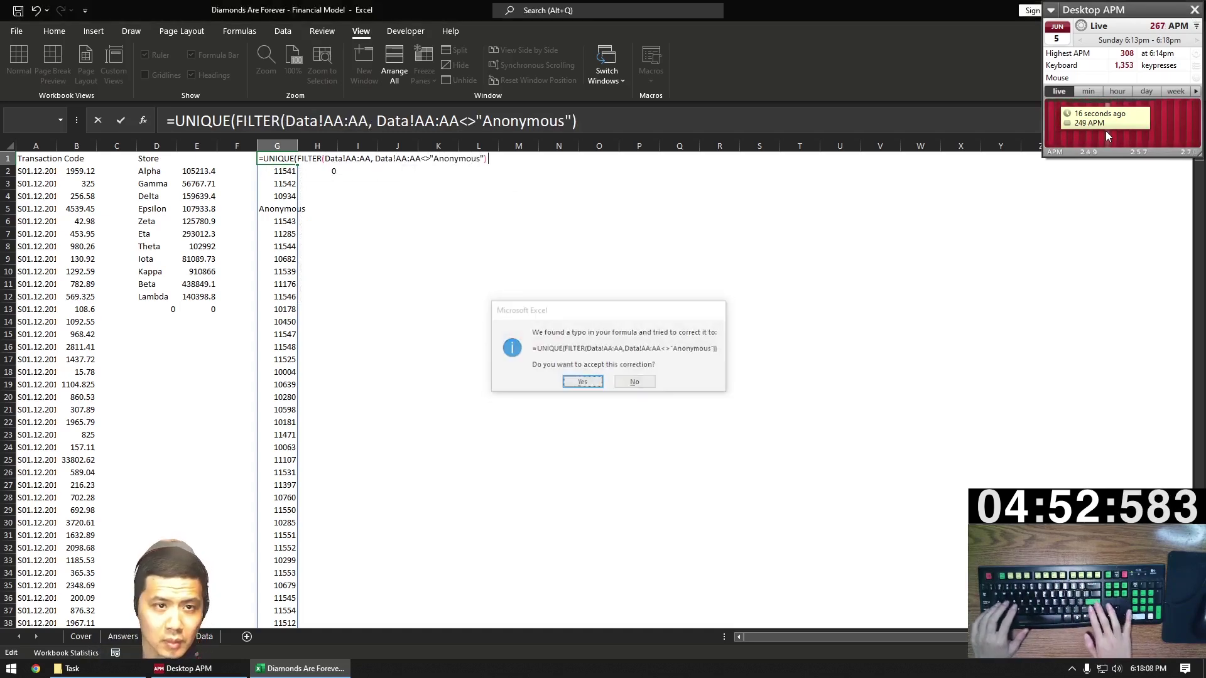
key(Return)
Change the first criteria range in the H2 SUMIFS formula to Data!AA:AA.
key(Right)
key(F2)
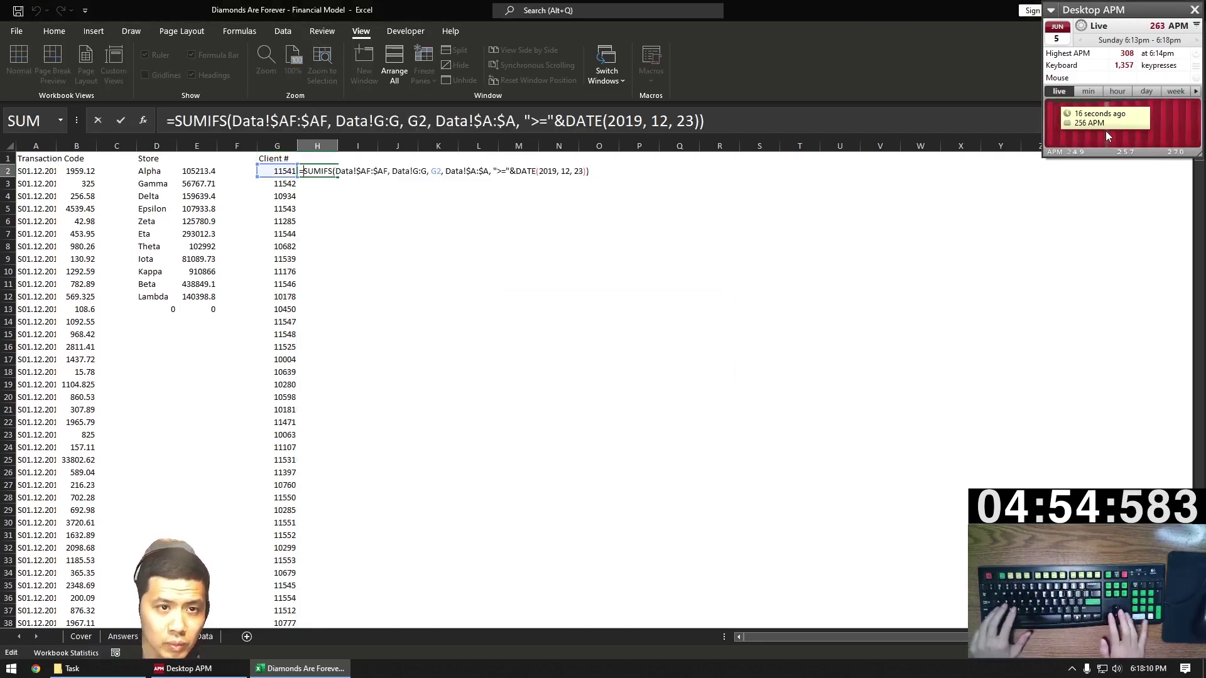
key(ctrl+Right)
key(ctrl+Right)
key(ctrl+Right)
key(Left)
key(Left)
key(BackSpace)
key(BackSpace)
key(BackSpace)
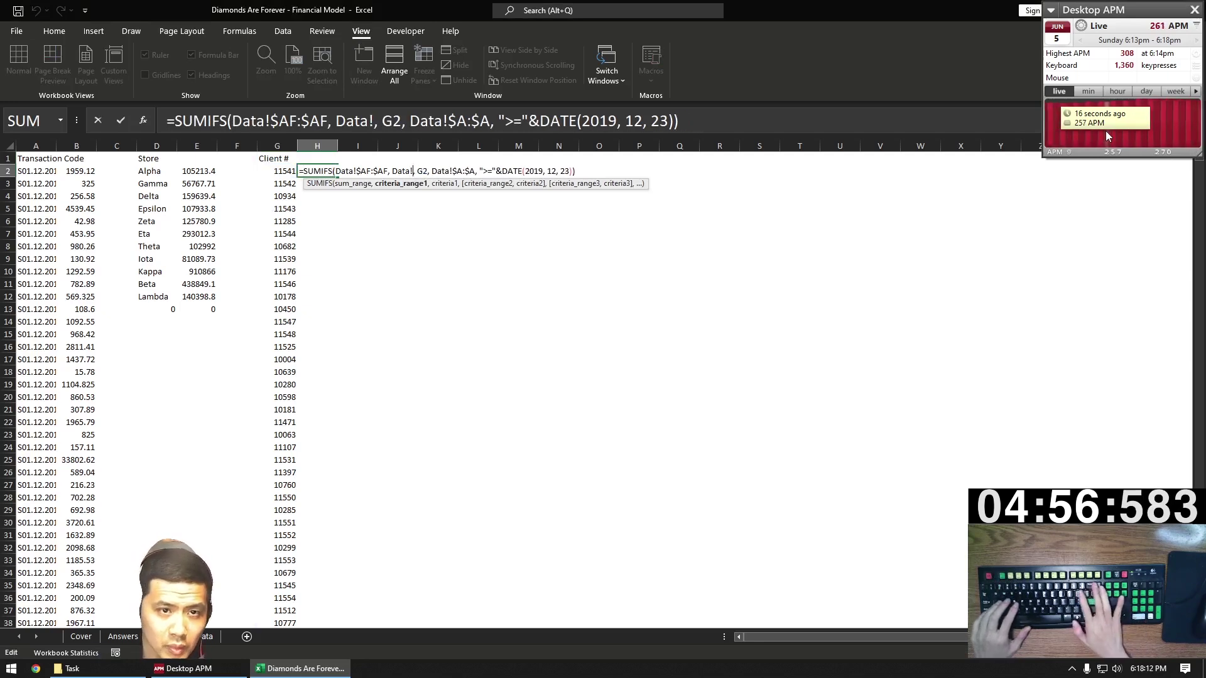
text(AA:AA)
key(ctrl+Right)
key(ctrl+Right)
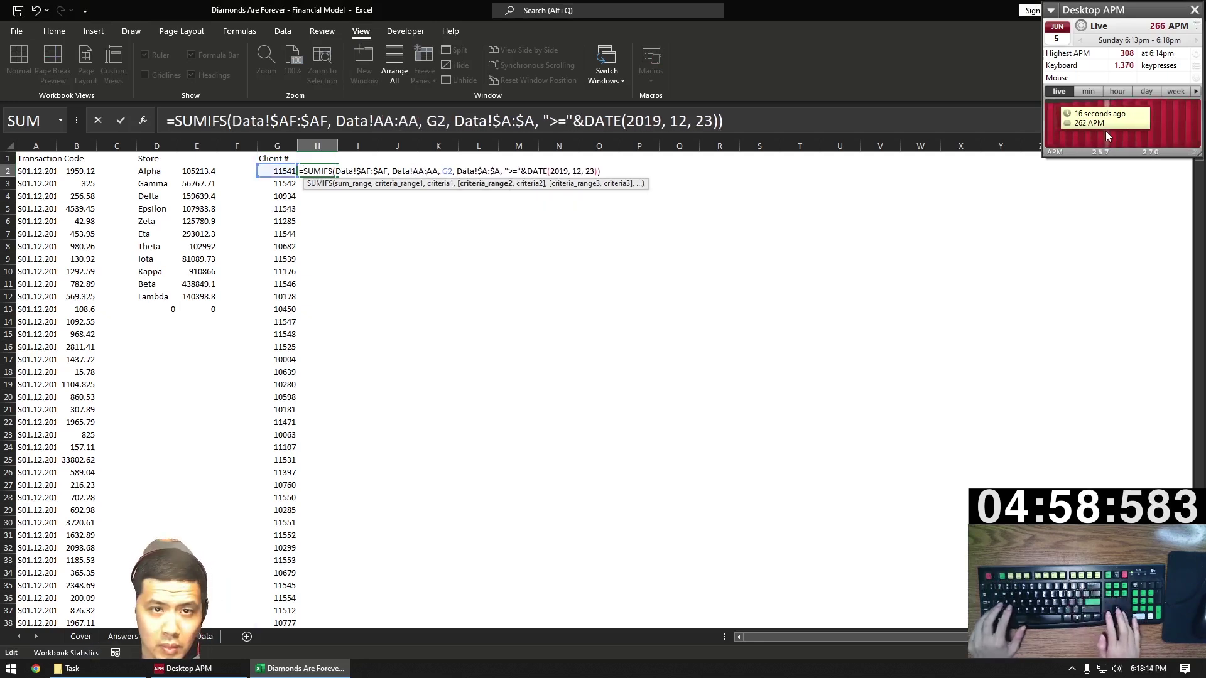
Set the H2 start date to DATE(2019, 12, 1) and add a second Data!$A:$A criterion using DATE(2019, 12, 15).
key(shift+End)
key(Right)
key(Left)
key(Left)
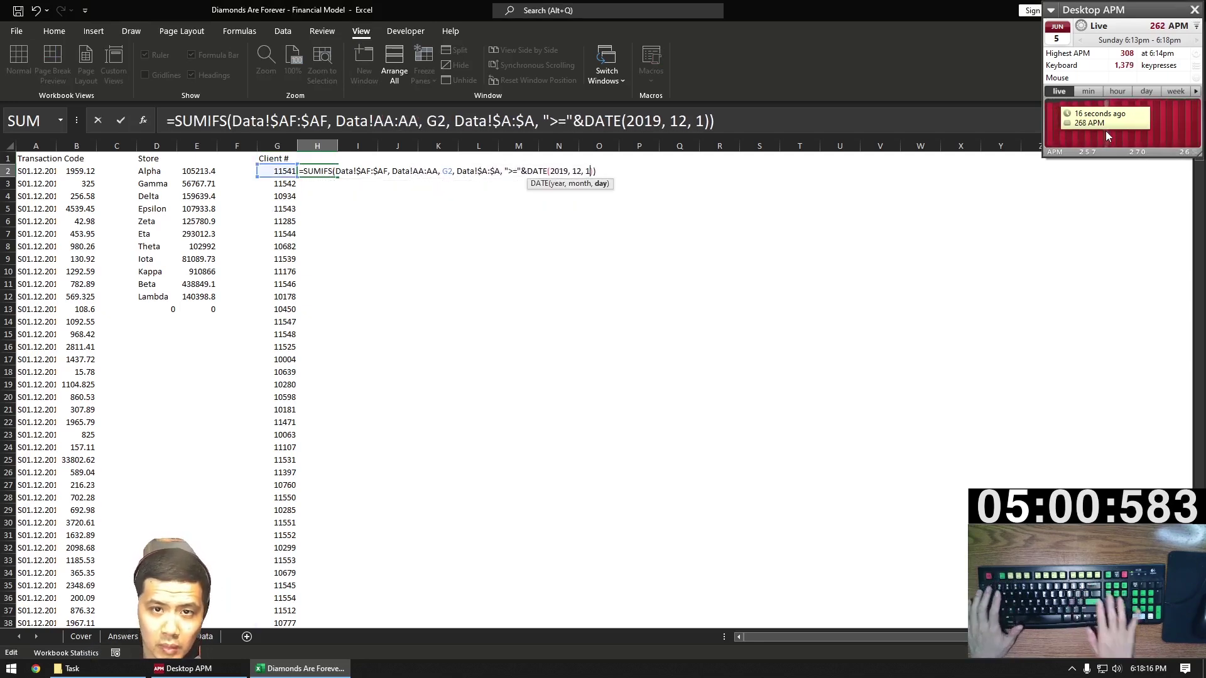
key(Right)
key(ctrl+v)
key(Left)
key(Left)
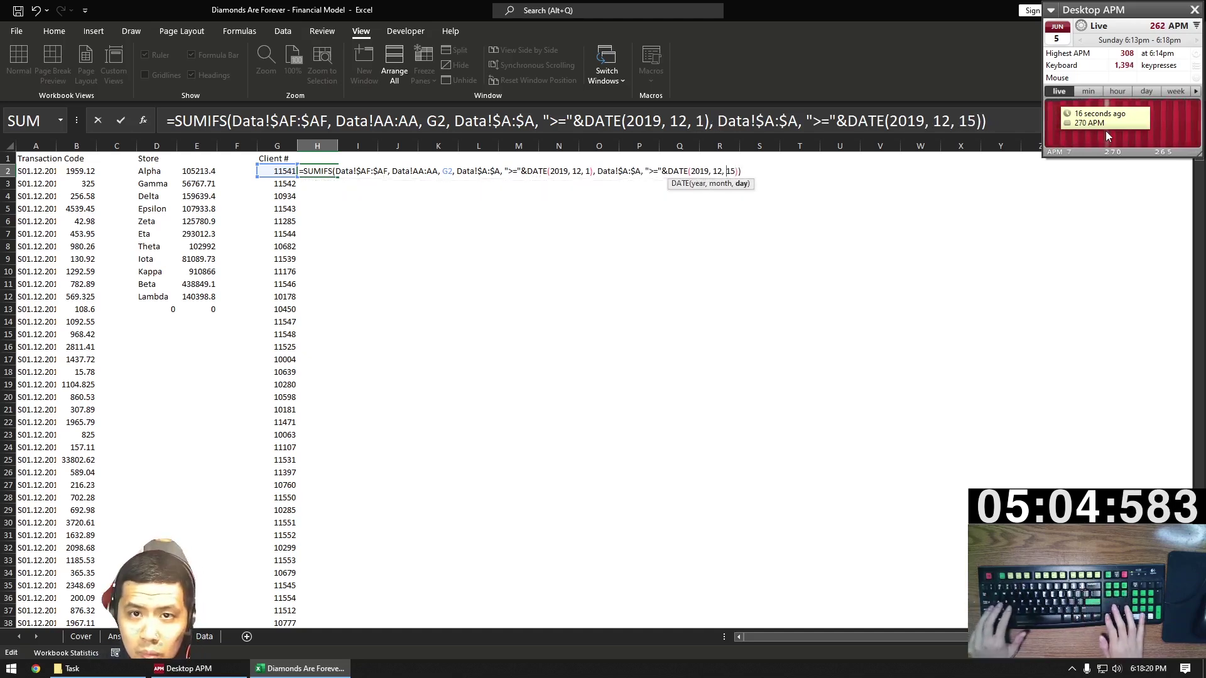
Change the comparison for the DATE(2019, 12, 15) criterion in H2 to "<=" and enter the formula.
key(ctrl+Left)
key(ctrl+Left)
key(ctrl+Left)
key(ctrl+Left)
key(ctrl+Left)
key(ctrl+Left)
text(<)
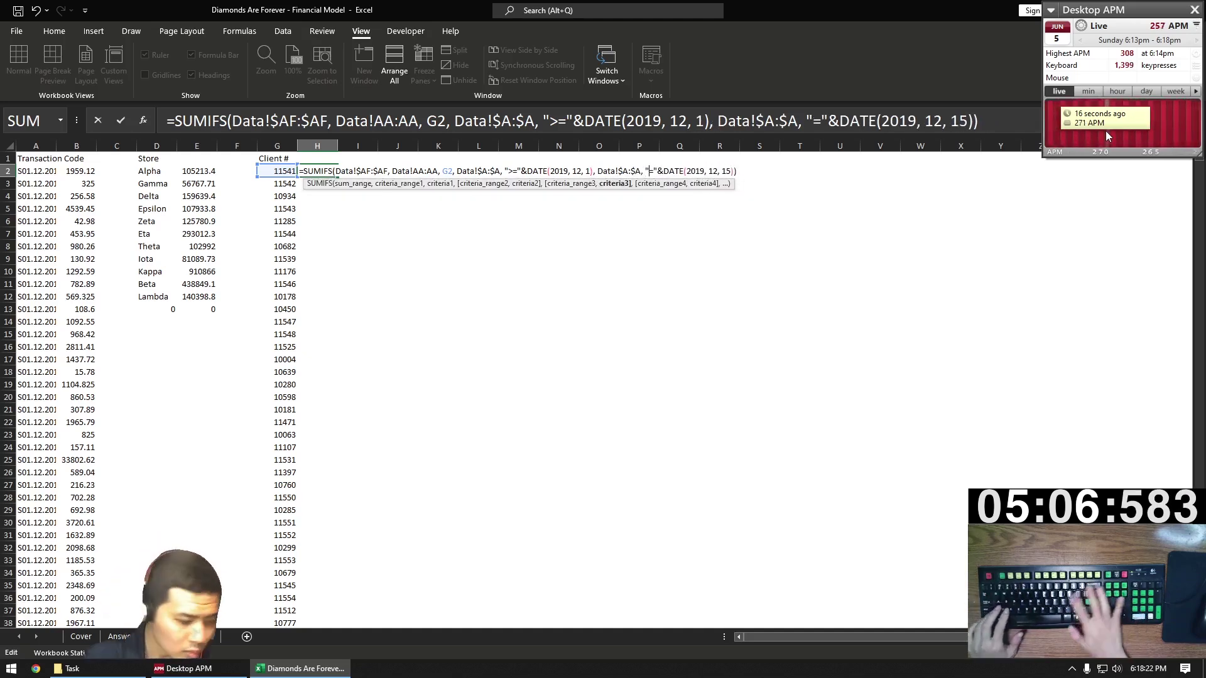
key(Delete)
key(ctrl+Return)
Copy the client sales formula in H2 down alongside the client list to H2460.
key(ctrl+c)
key(Left)
key(ctrl+Down)
key(Right)
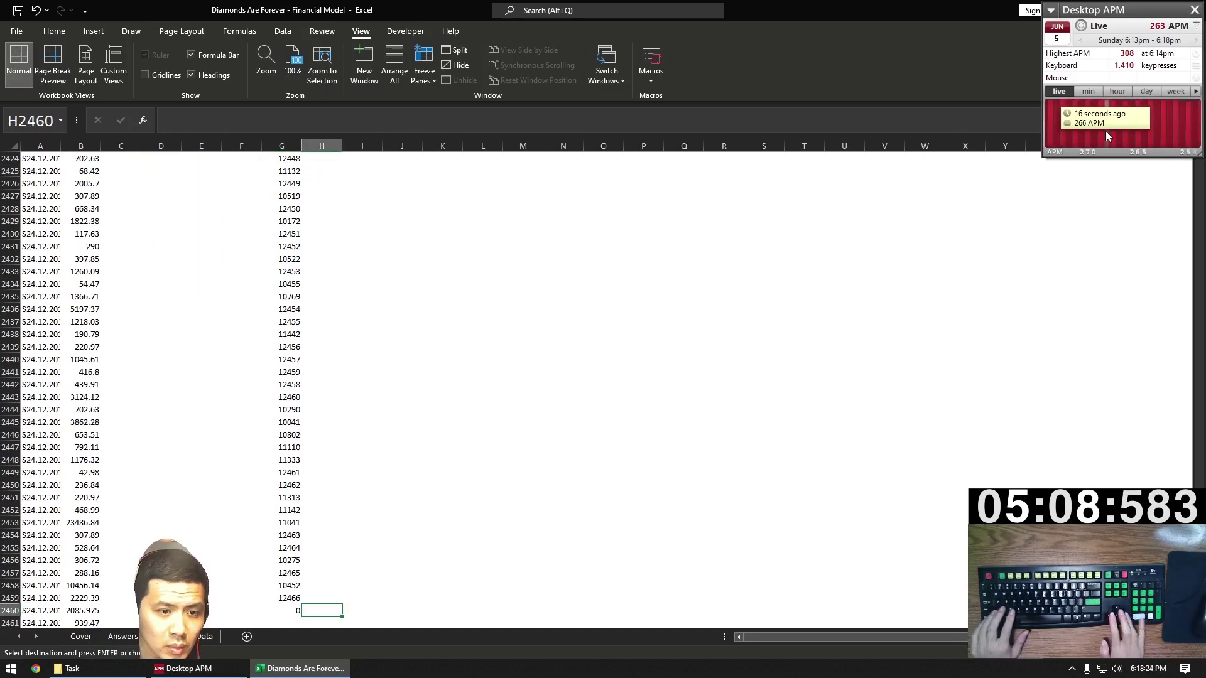
key(ctrl+shift+Up)
key(ctrl+v)
Enter =TRANSPOSE(Data!AJ1:AU1) in J2 to list the product categories vertically.
key(ctrl+Up)
key(ctrl+Up)
key(Right)
key(Right)
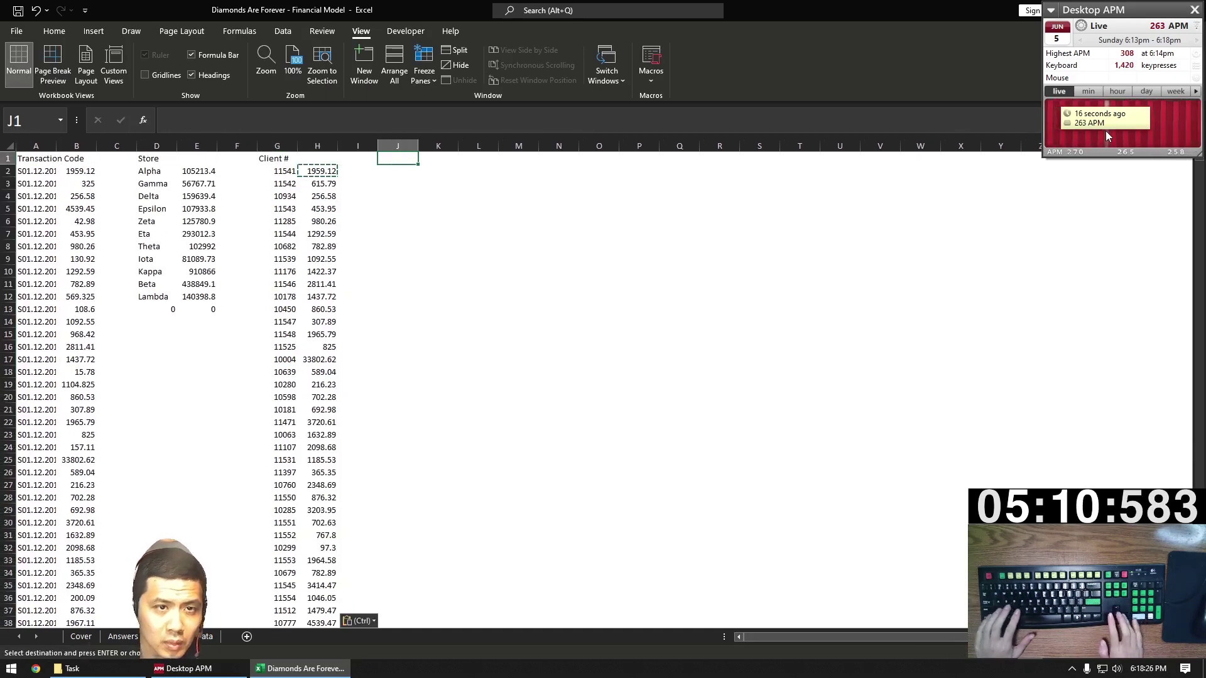
key(Escape)
text(=)
key(Escape)
key(Down)
text(=TRANSPOSE()
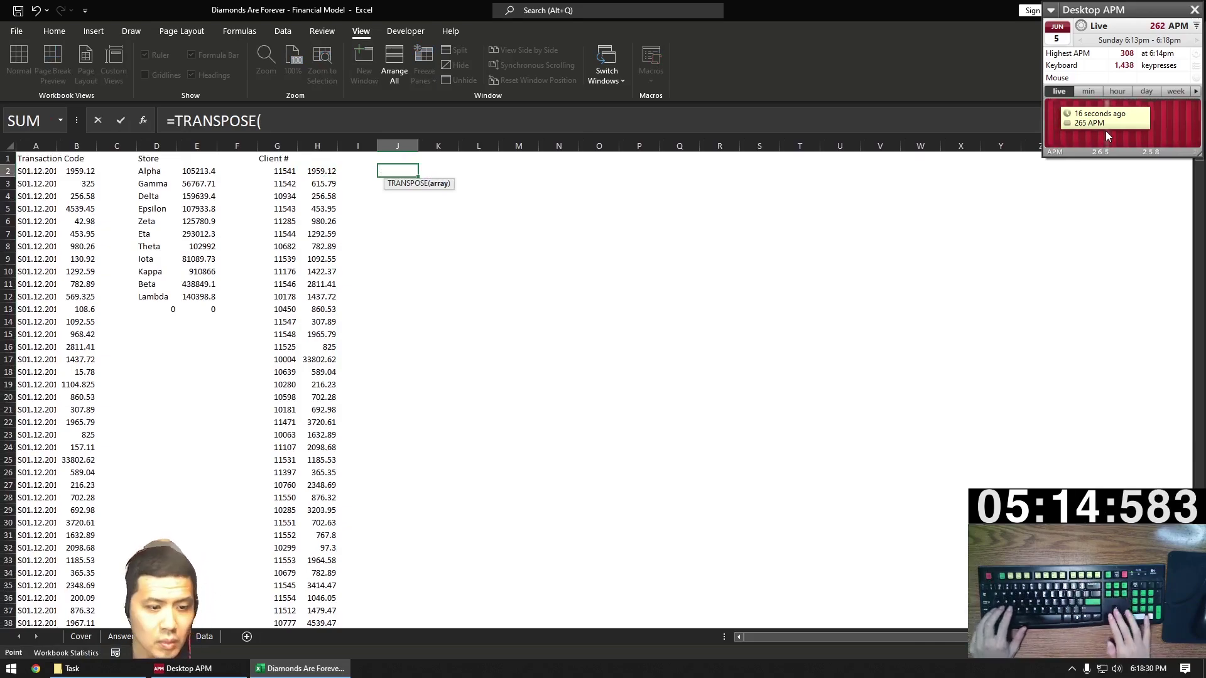
key(ctrl+Page_Down)
key(ctrl+Right)
key(ctrl+Right)
key(ctrl+Right)
key(ctrl+Right)
key(ctrl+Right)
key(ctrl+Right)
key(Left)
key(ctrl+shift+Left)
key(Return)
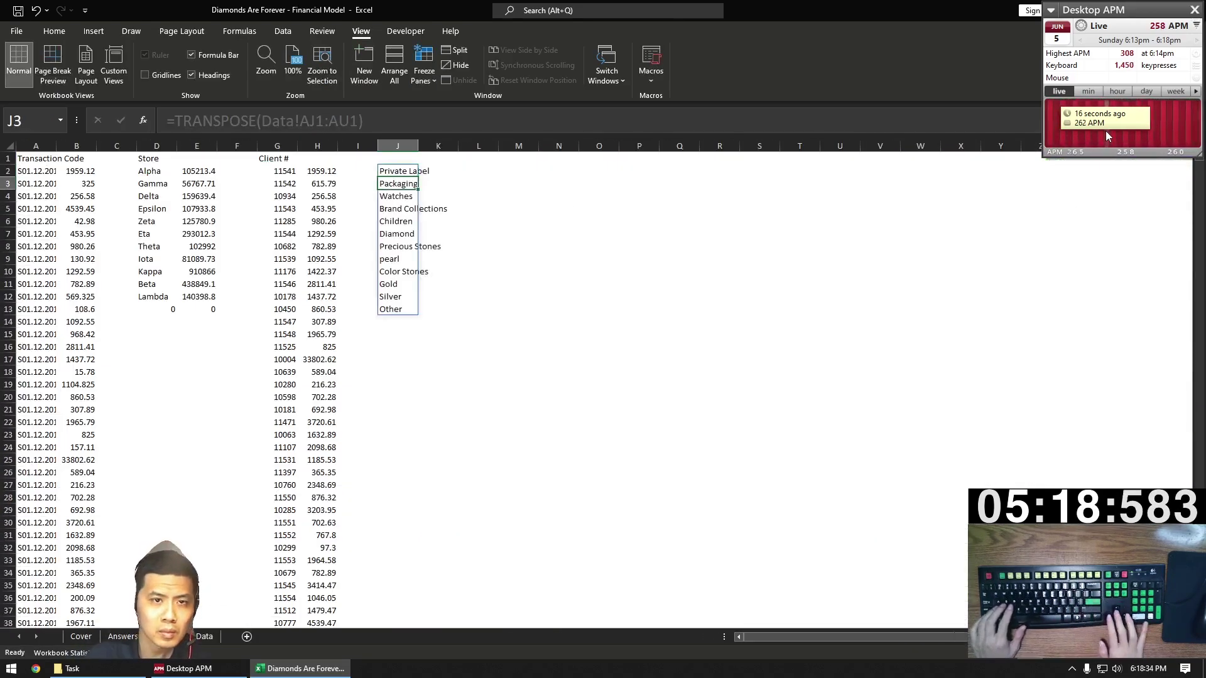
Copy the client sales formula from H2 into K2 beside the first product category.
key(Up)
key(Right)
key(Left)
key(Left)
key(Left)
key(ctrl+c)
key(Right)
key(Right)
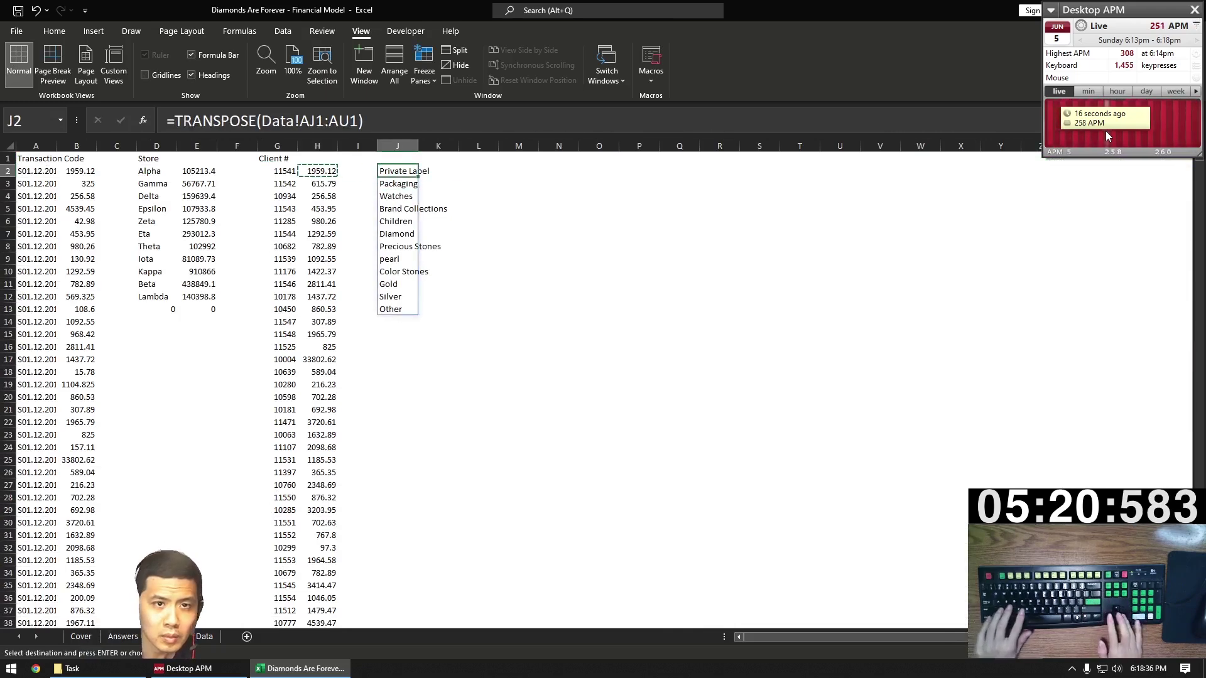
key(Right)
key(ctrl+v)
Change the first criteria range in K2's SUMIFS formula to Data!AV:AV.
key(F2)
key(ctrl+Left)
key(ctrl+Left)
key(ctrl+Left)
key(ctrl+Left)
key(ctrl+Left)
key(ctrl+Left)
key(ctrl+Left)
key(ctrl+Left)
key(ctrl+Left)
key(ctrl+Left)
key(ctrl+Left)
key(ctrl+Left)
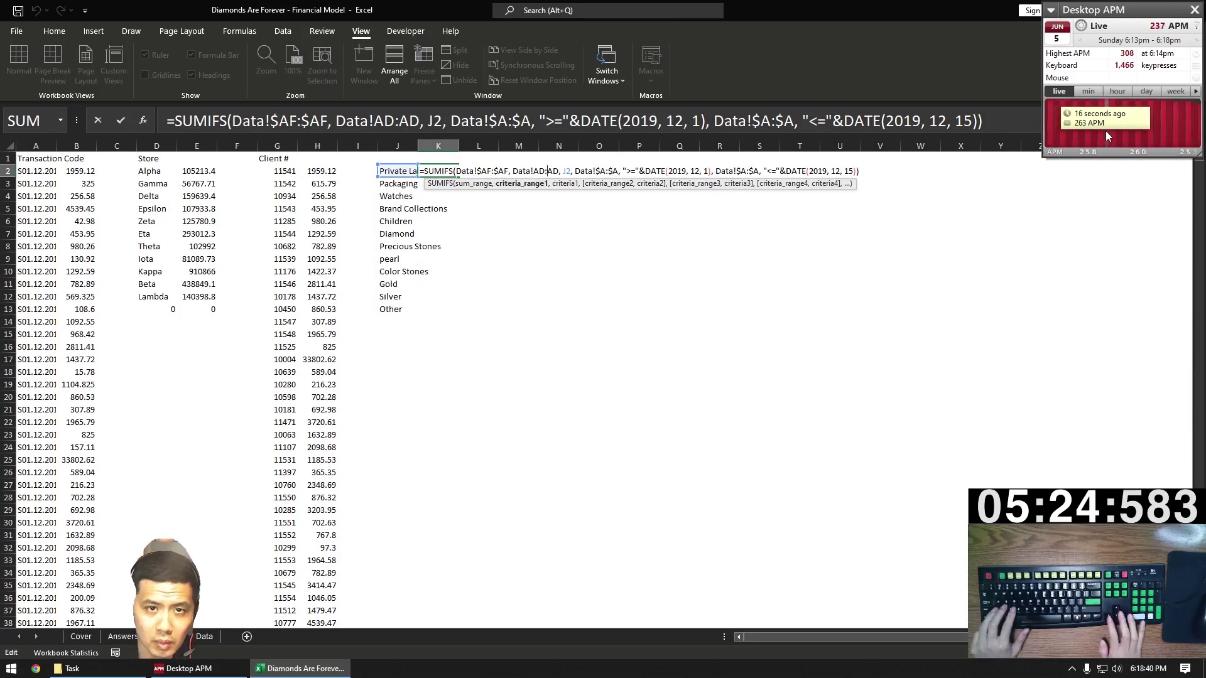
key(Left)
key(BackSpace)
text(V)
key(Right)
key(Right)
key(BackSpace)
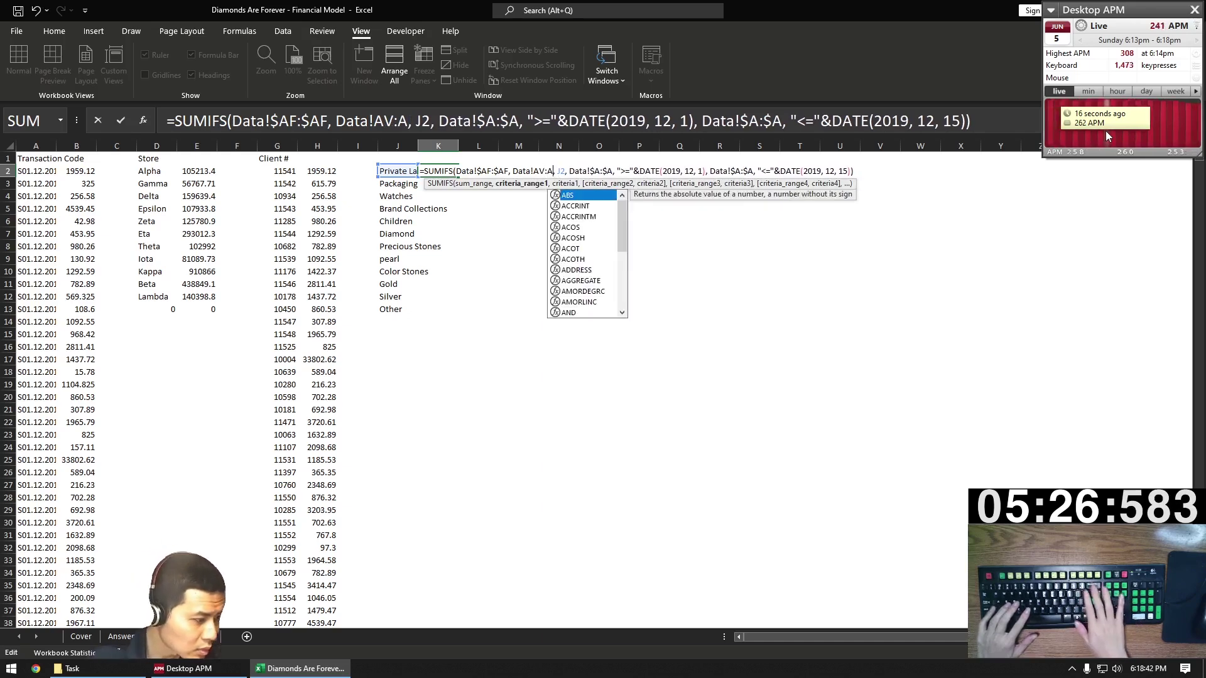
text(V)
Remove both date criteria from the K2 formula, leaving only the J2 category criterion, and enter it.
key(Right)
key(Right)
key(Right)
key(Right)
key(shift+End)
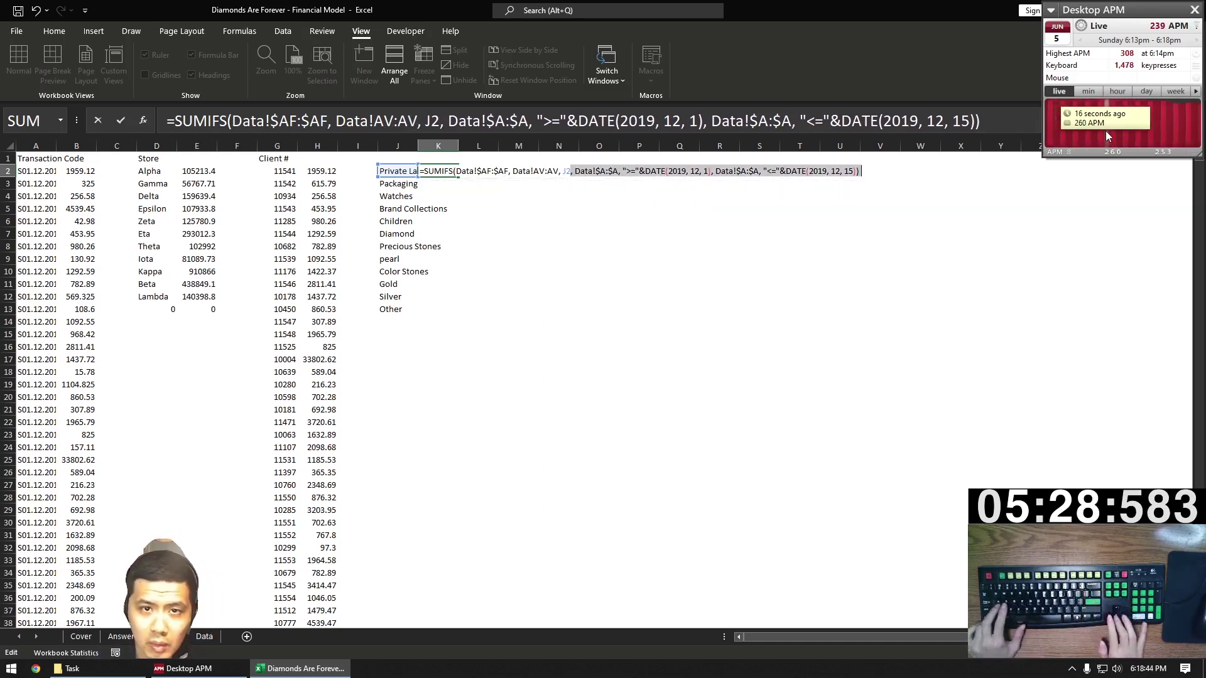
text())
key(Return)
Copy the category sales formula in K2 down alongside the product category list to K13.
key(Up)
key(ctrl+c)
key(Left)
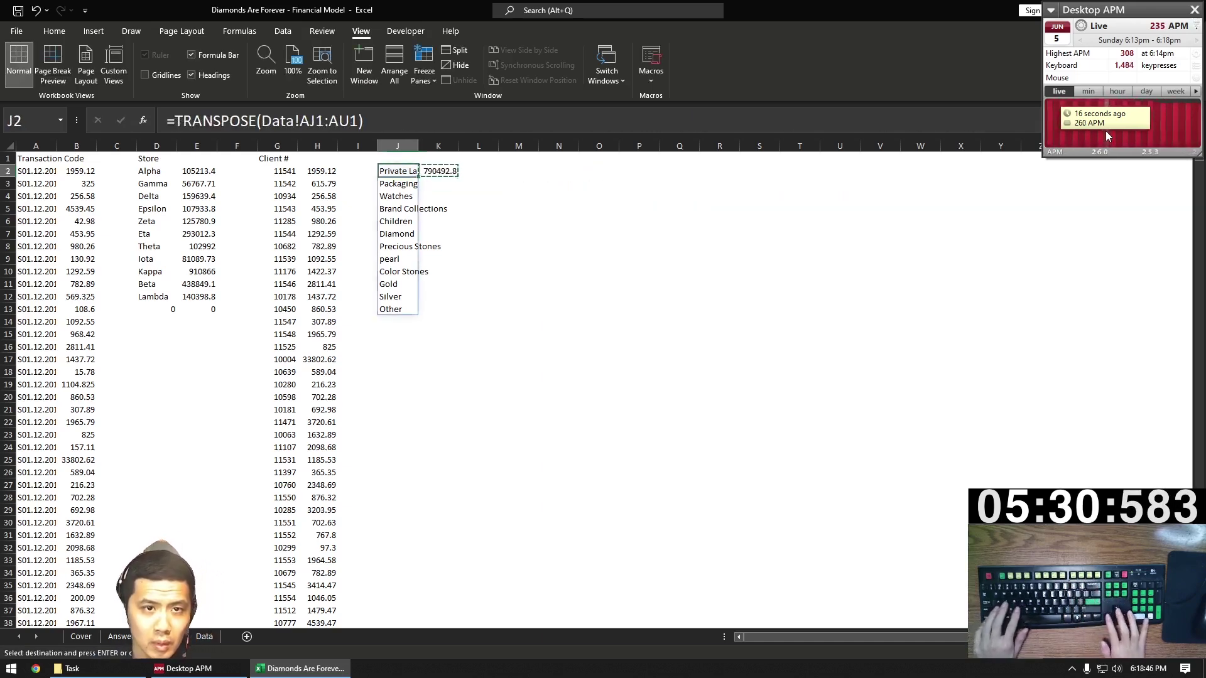
key(ctrl+Down)
key(Right)
key(ctrl+shift+Up)
key(ctrl+v)
Copy the store list header and first sales row, D1:E2, to M1 as the base for another summary table.
key(ctrl+Up)
key(ctrl+Up)
key(ctrl+Left)
key(ctrl+Left)
key(ctrl+Left)
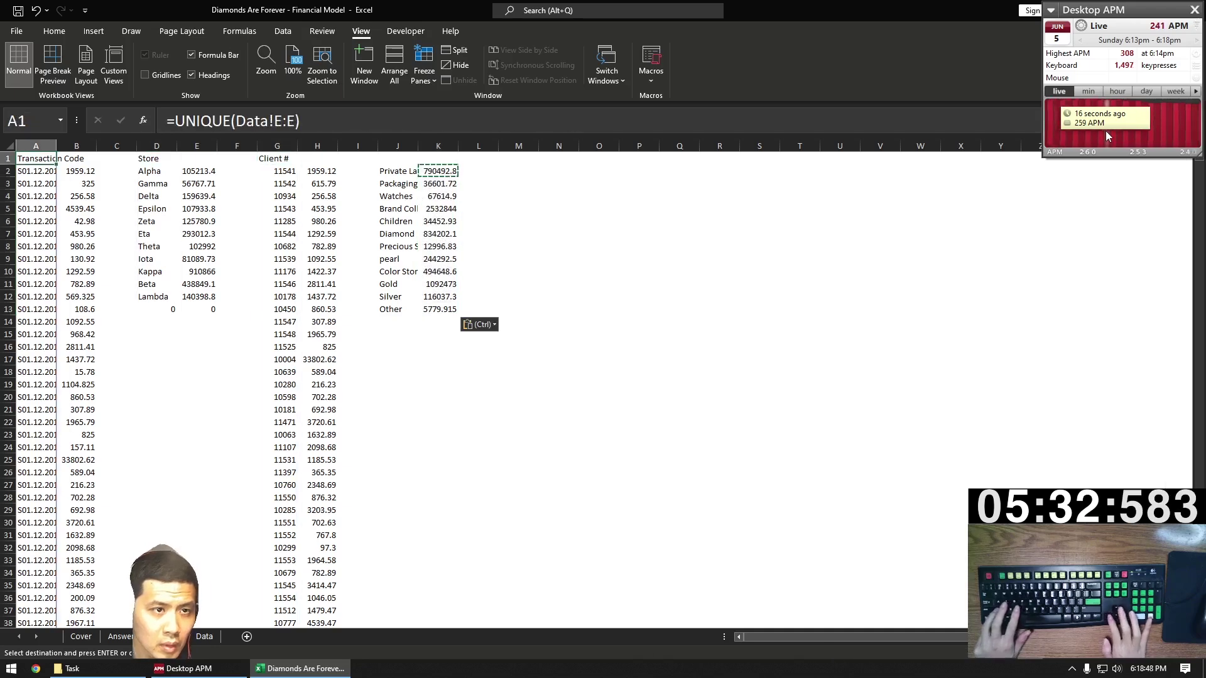
key(ctrl+Right)
key(shift+Right)
key(shift+Down)
key(ctrl+c)
key(Right)
key(Right)
key(Right)
key(Right)
key(Right)
key(Right)
key(Right)
key(Right)
key(Right)
key(Right)
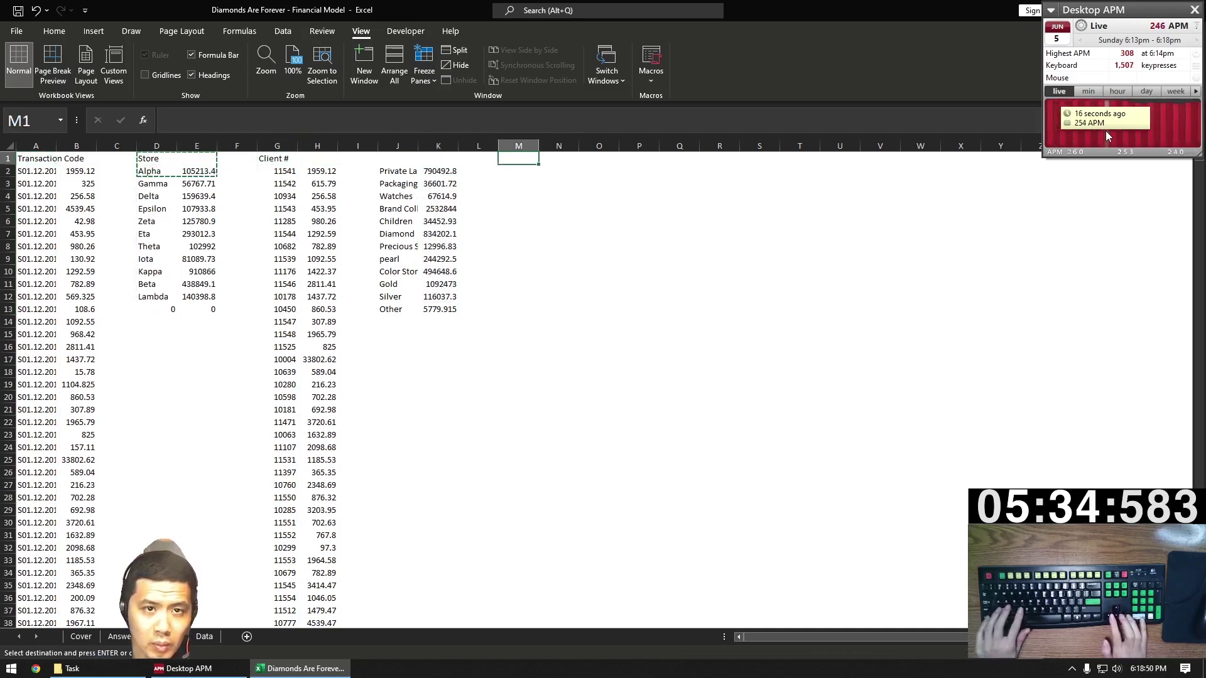
key(Left)
key(ctrl+v)
Change the M1 formula to =UNIQUE(Data!Z:Z) to list the shop assistants.
key(F2)
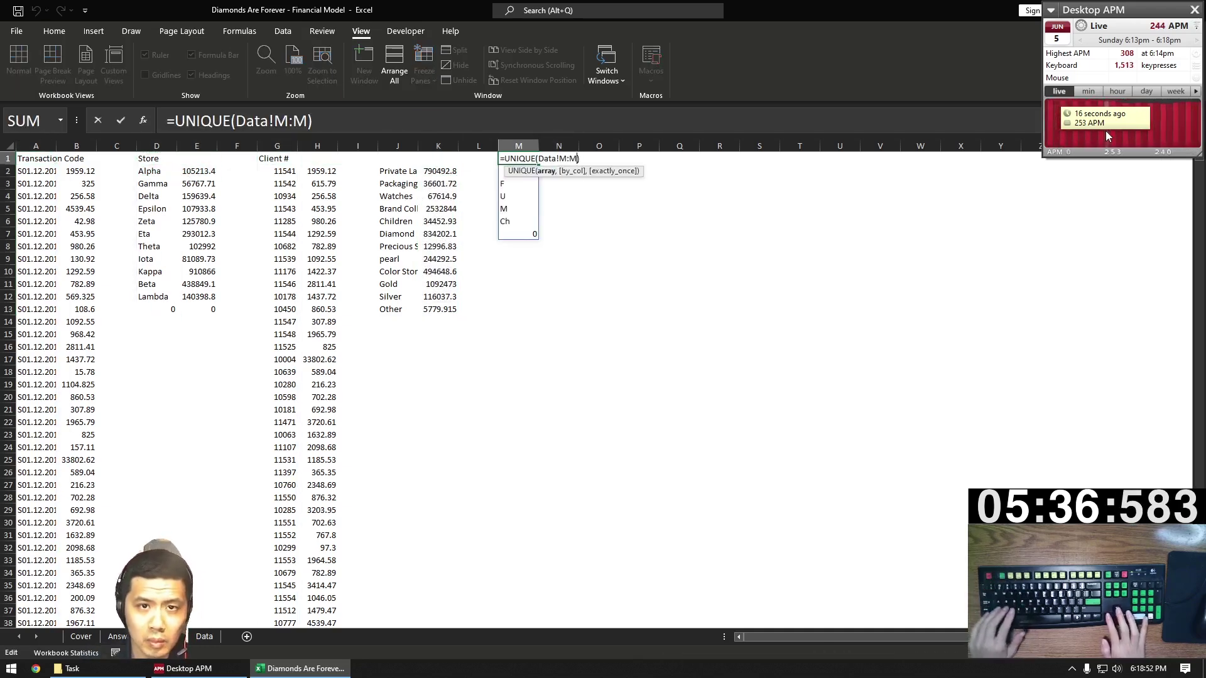
text(Z)
key(Return)
Change the first criteria range in N2's SUMIFS formula to Data!Z:Z.
key(Right)
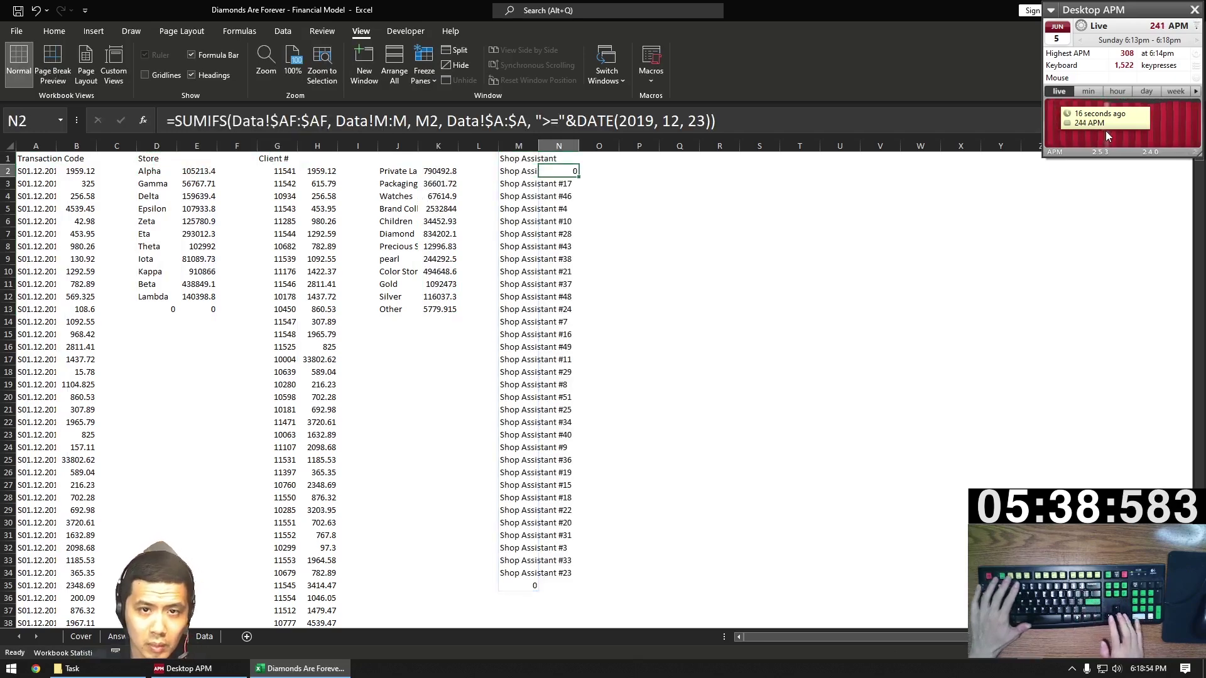
key(F2)
key(Left)
key(Left)
key(Left)
key(Left)
key(Left)
key(Left)
key(Left)
key(Left)
key(Left)
key(Left)
key(Left)
key(Left)
key(Left)
key(Left)
key(Left)
key(Left)
key(Left)
key(Left)
key(Left)
key(Left)
key(Left)
key(Left)
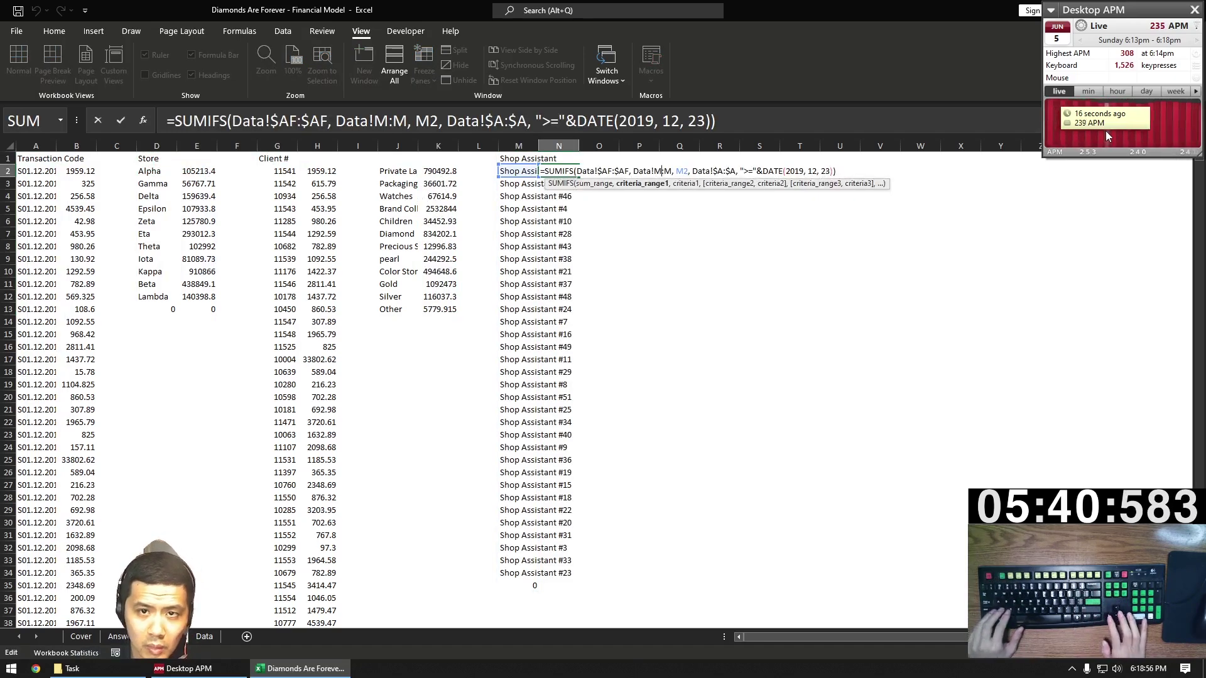
key(Left)
key(Left)
key(Left)
key(Left)
key(Left)
key(Left)
key(Left)
key(Left)
key(Left)
key(Left)
key(Left)
key(Left)
key(Left)
key(Left)
key(BackSpace)
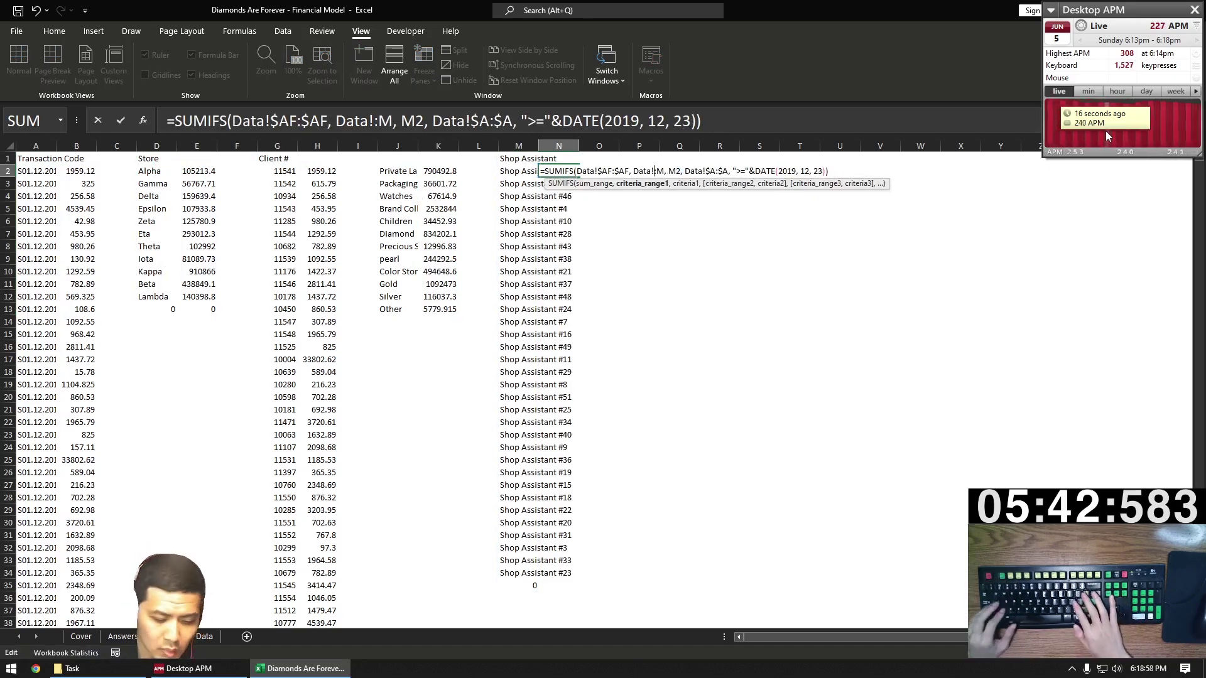
text(Z)
key(Right)
key(Right)
key(BackSpace)
text(Z)
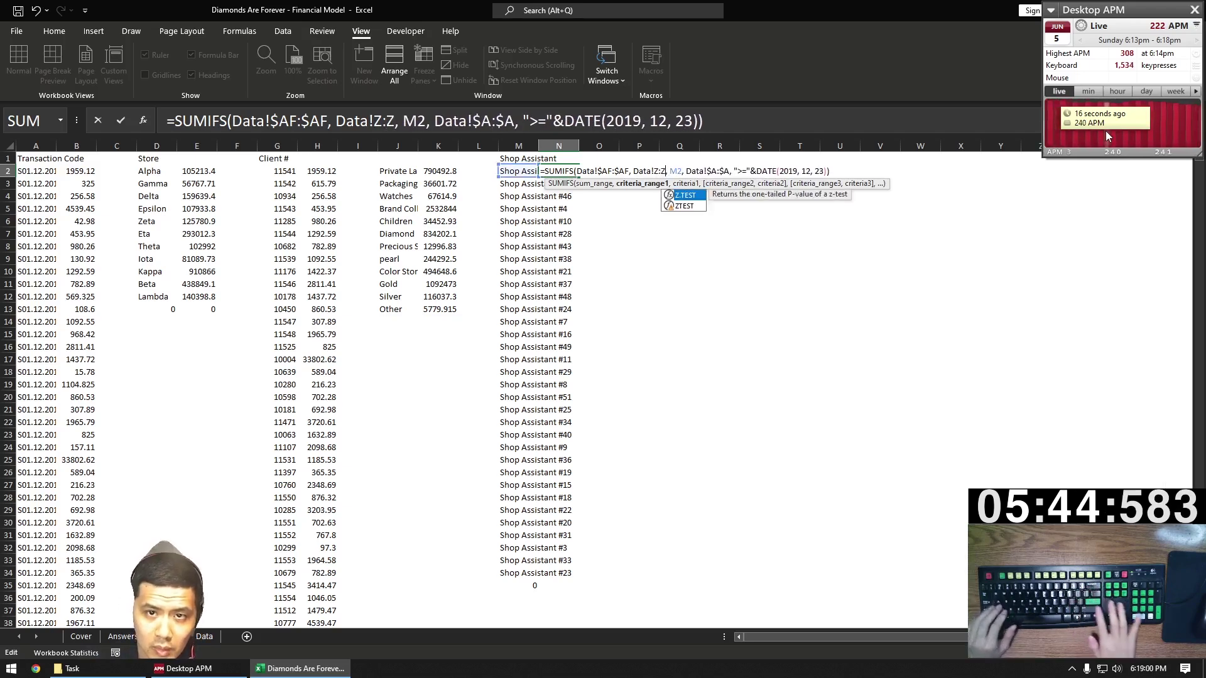
Replace the date criterion in N2 with range Data!$AV:$AV and criterion "Children", and enter the formula.
key(Right)
key(Right)
key(Right)
key(Right)
key(Right)
key(Right)
text(V)
key(Right)
key(Right)
key(Right)
text(V)
key(Right)
key(Right)
key(Right)
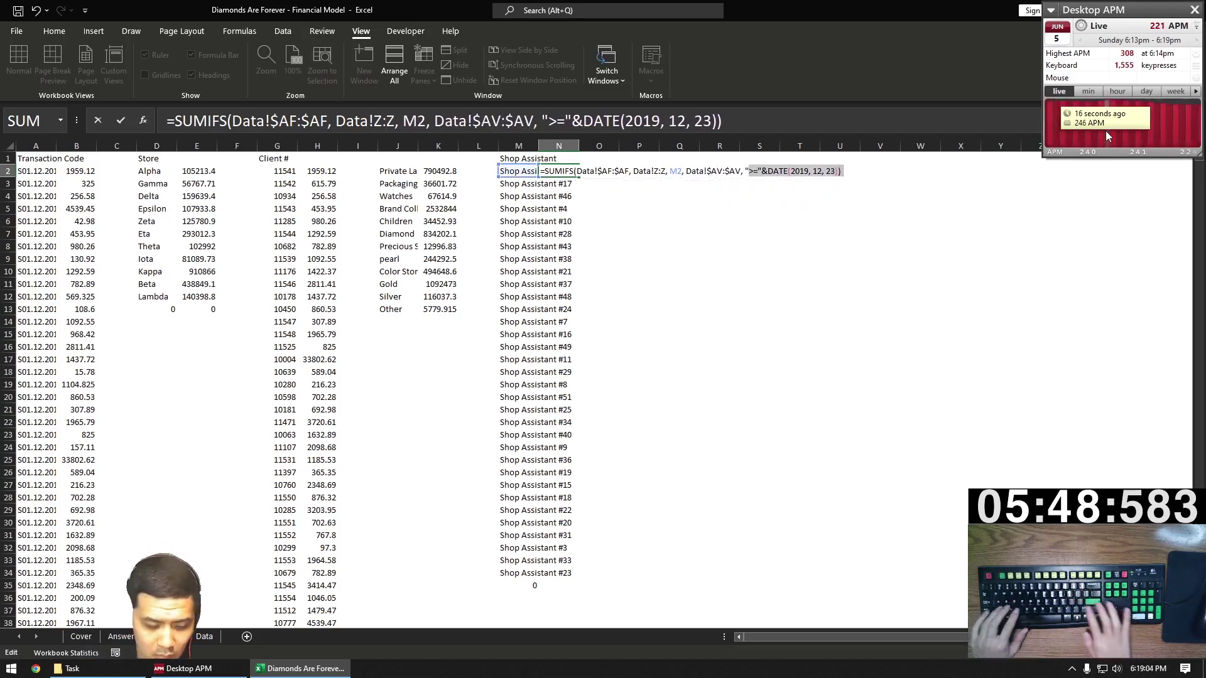
text(Ch)
key(Return)
Copy the Children sales formula in N2 down alongside the shop assistant list to N35.
key(Up)
key(ctrl+c)
key(Left)
key(ctrl+Down)
key(Right)
key(ctrl+shift+Up)
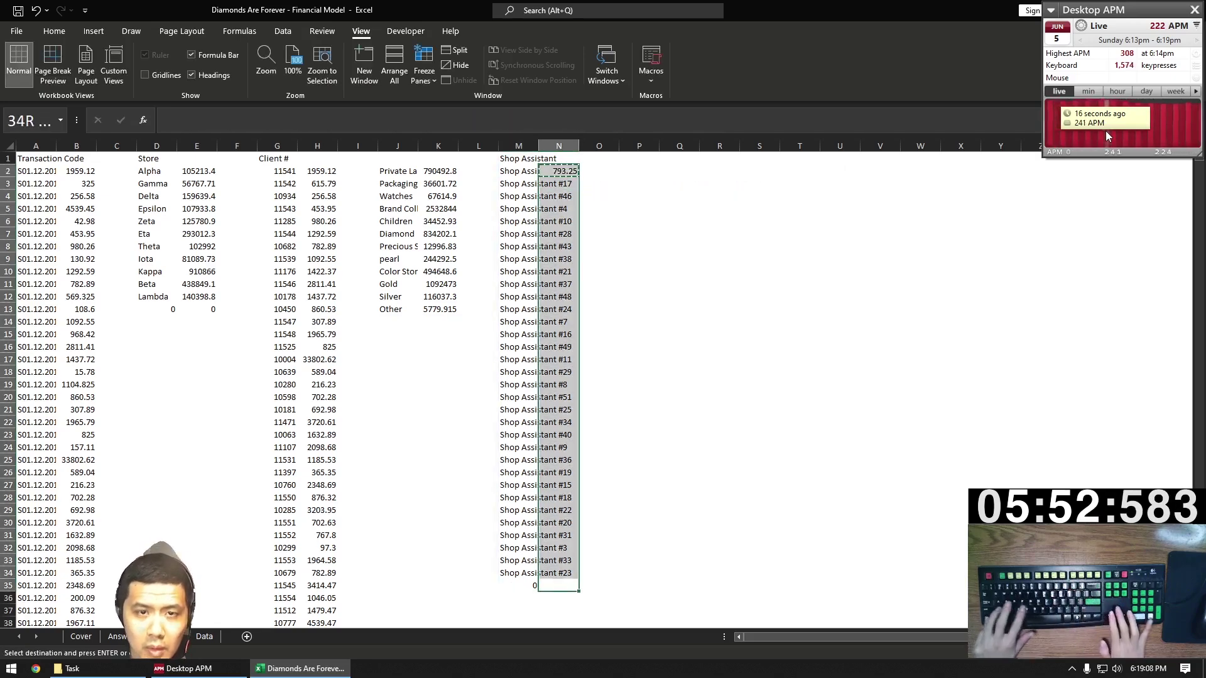
key(ctrl+v)
Copy the shop assistant header and first sales row, M1:N2, to P1.
key(ctrl+Up)
key(Up)
key(Left)
key(shift+Right)
key(shift+Down)
key(ctrl+c)
key(Right)
key(Right)
key(Right)
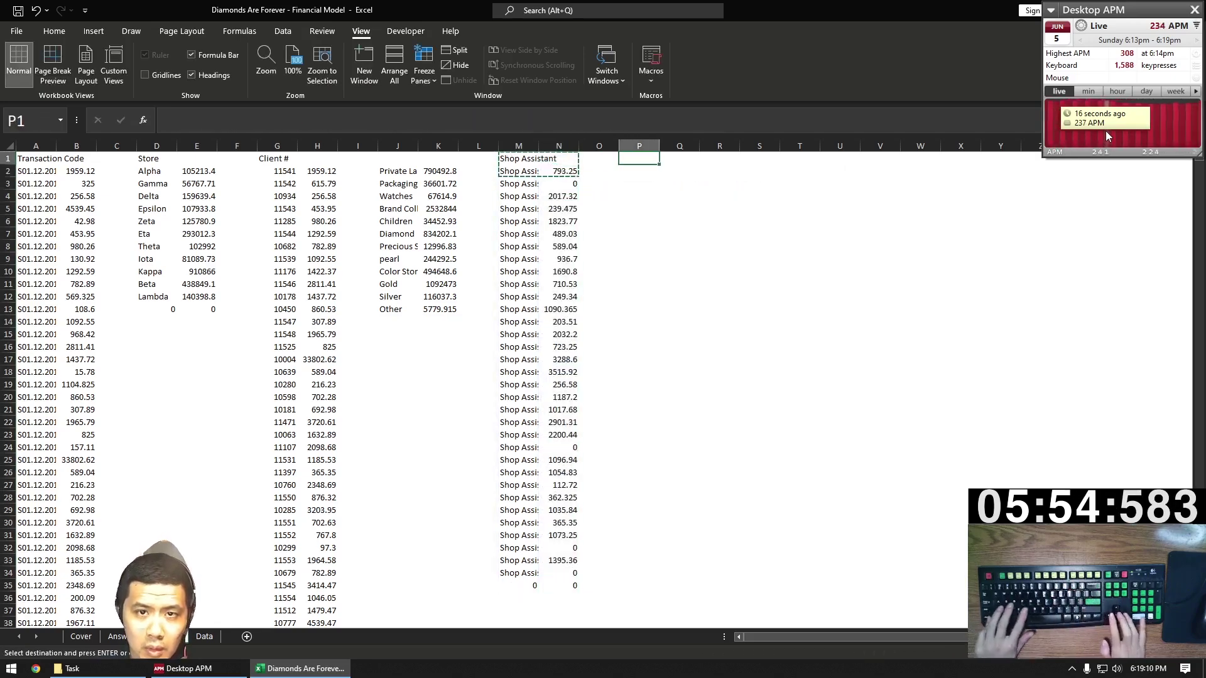
key(ctrl+v)
Change the UNIQUE formula in P1 to reference Data column AH to list the sales hours.
key(F2)
key(Left)
key(BackSpace)
key(BackSpace)
key(BackSpace)
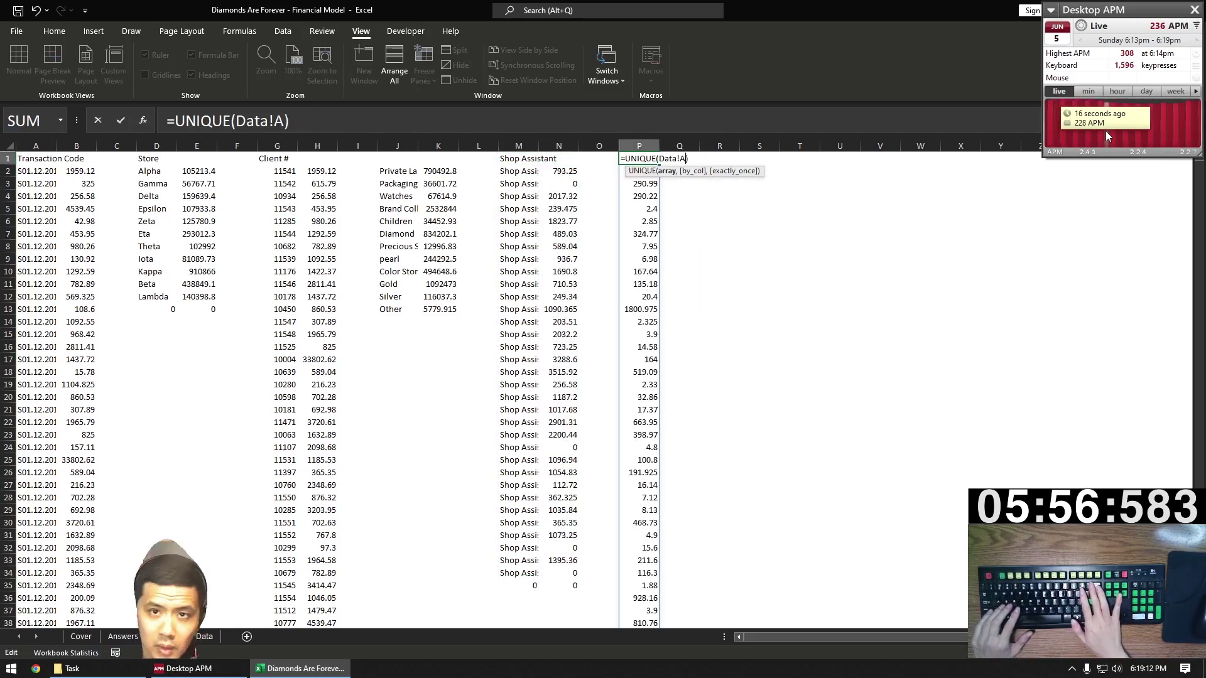
text(H)
key(Return)
Change the first criteria range in Q2's SUMIFS formula to Data!AH:AH.
key(Right)
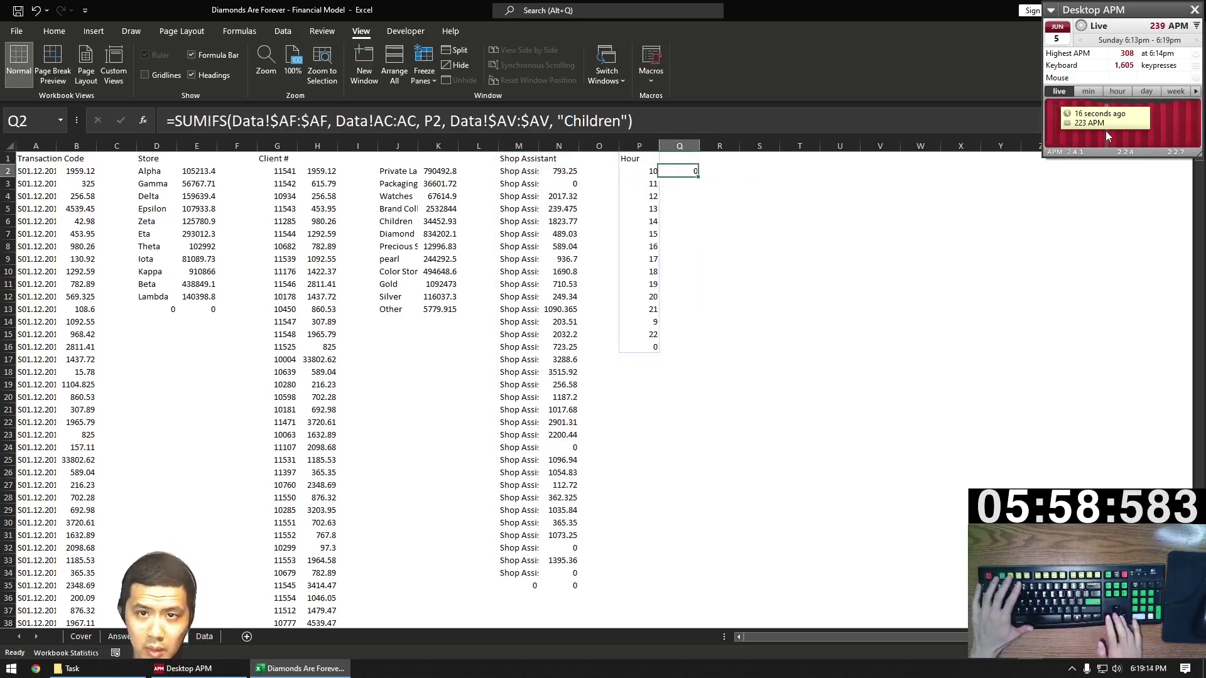
key(F2)
key(Left)
key(Left)
key(ctrl+Left)
key(ctrl+Left)
key(ctrl+Left)
key(ctrl+Left)
key(ctrl+Left)
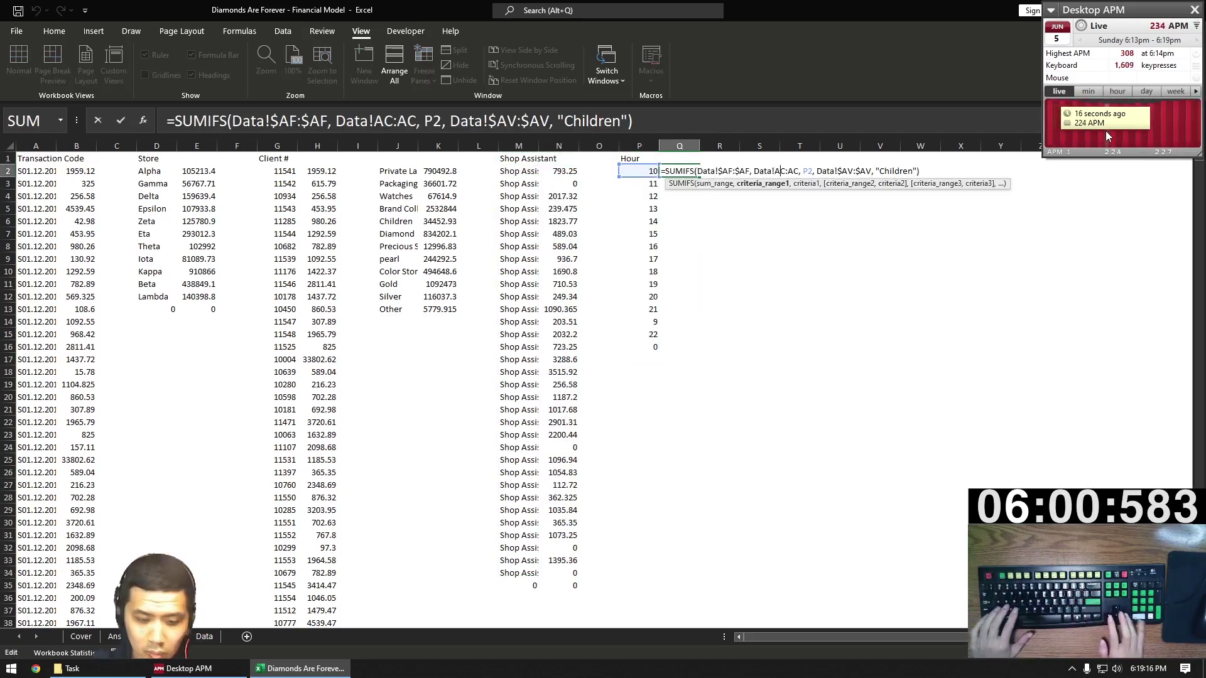
key(Delete)
text(H)
key(Right)
key(Right)
key(Right)
key(BackSpace)
text(H)
key(ctrl+Right)
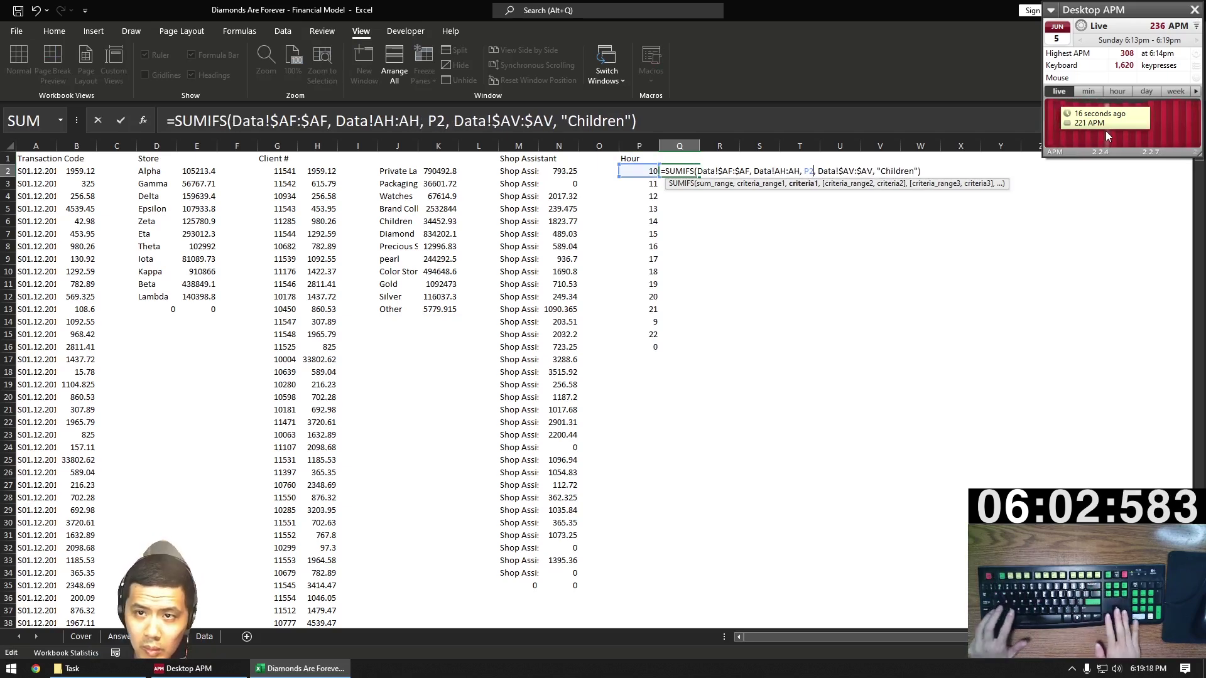
Replace the "Children" criterion in Q2 with "Private Label" and enter the formula.
key(End)
key(Left)
key(Left)
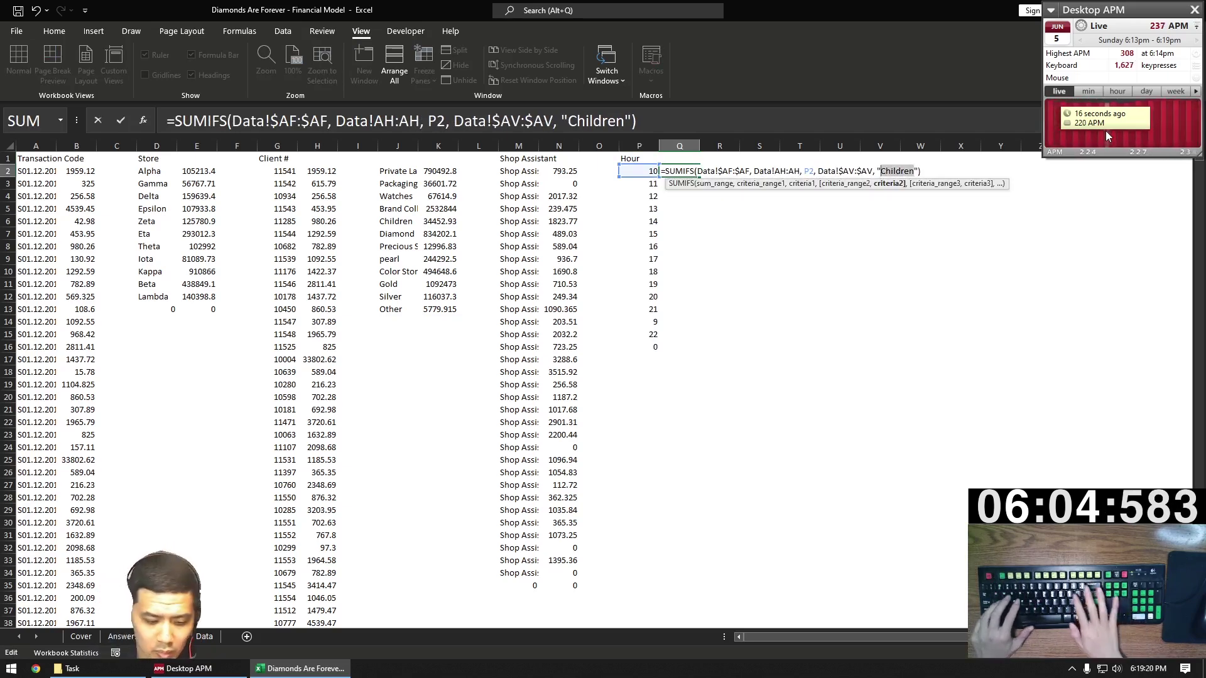
key(BackSpace)
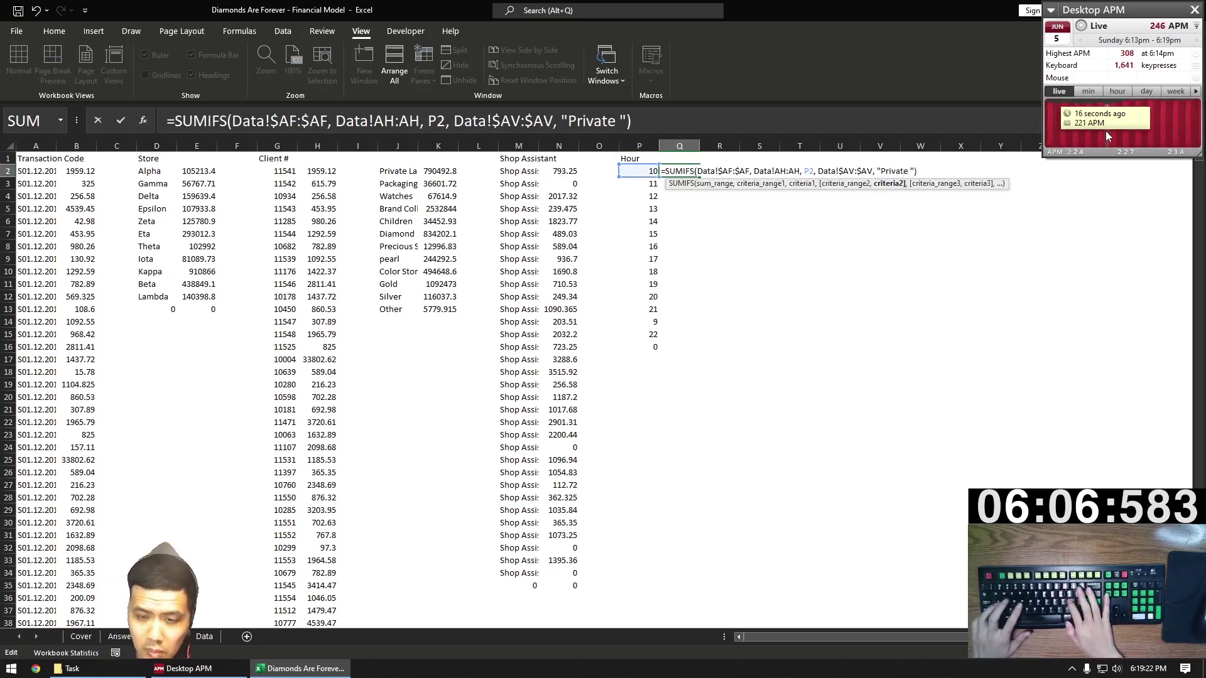
key(Return)
Copy the Private Label sales formula in Q2 down alongside the hour list to Q16.
key(Up)
key(ctrl+c)
key(Left)
key(ctrl+Down)
key(Right)
key(ctrl+Up)
key(Left)
key(ctrl+Down)
key(Right)
key(ctrl+shift+Up)
key(ctrl+v)
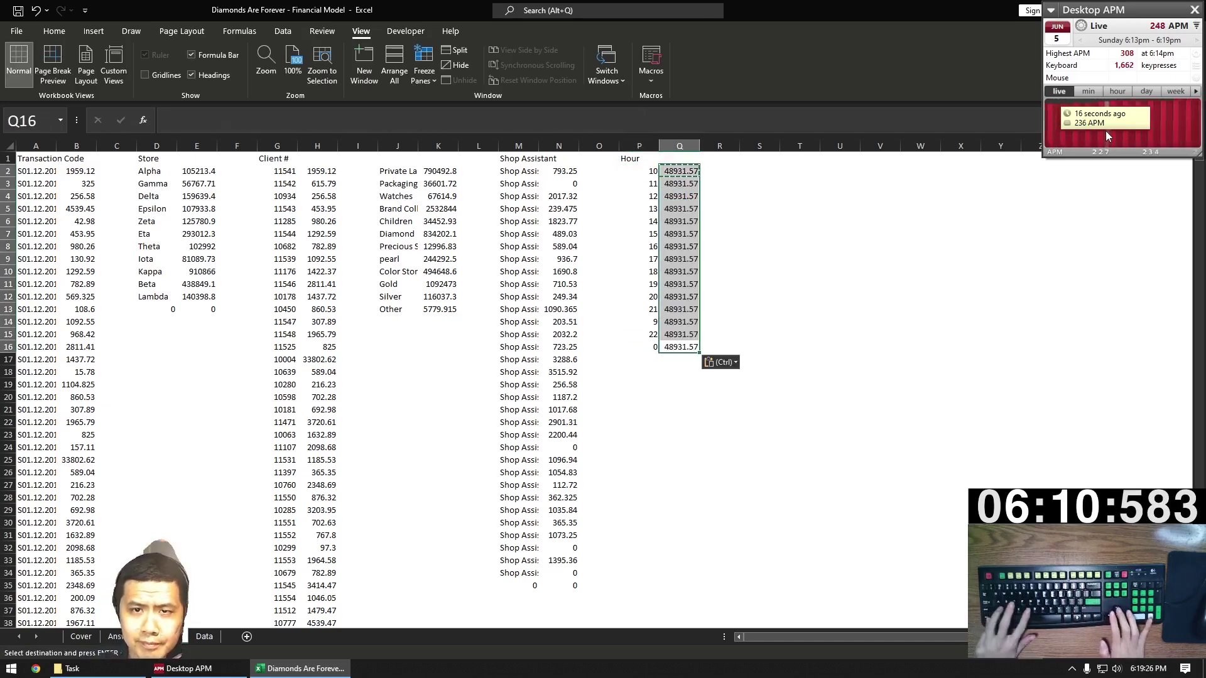
Start a SUMIFS formula in C2 of the Answers sheet for the net sales paid in US Dollars.
key(Left)
key(ctrl+Up)
key(ctrl+Page_Up)
key(ctrl+Page_Up)
key(Right)
key(Right)
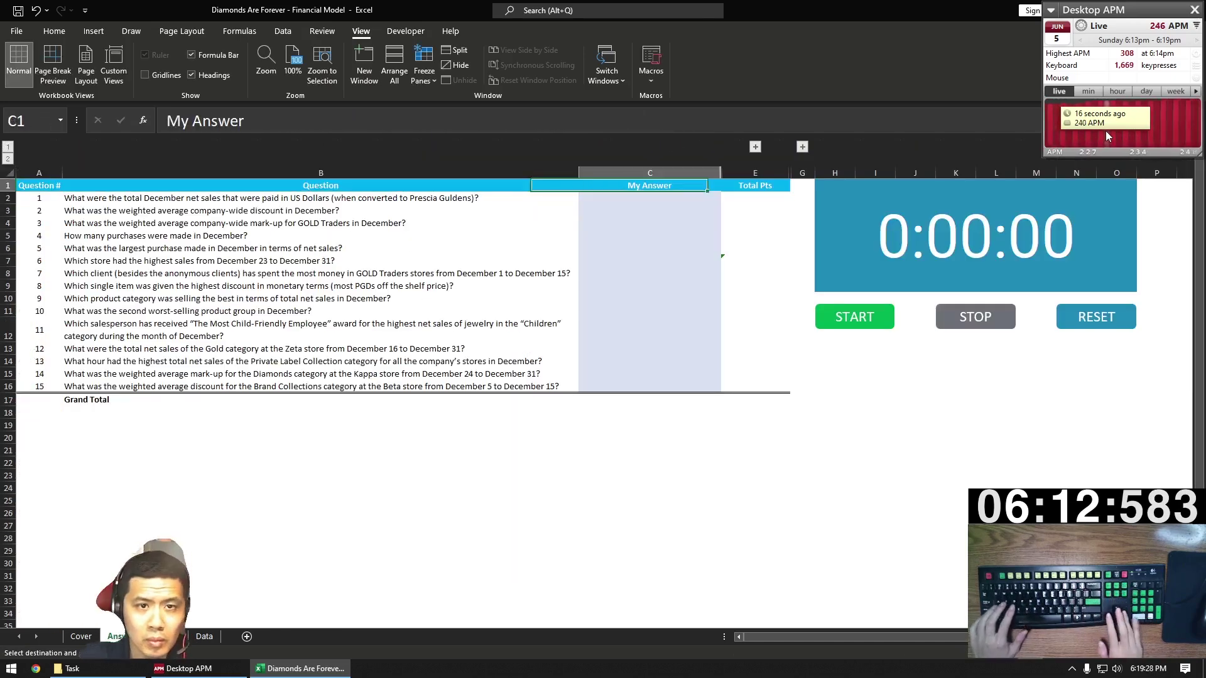
key(Down)
text(=SUMIFS()
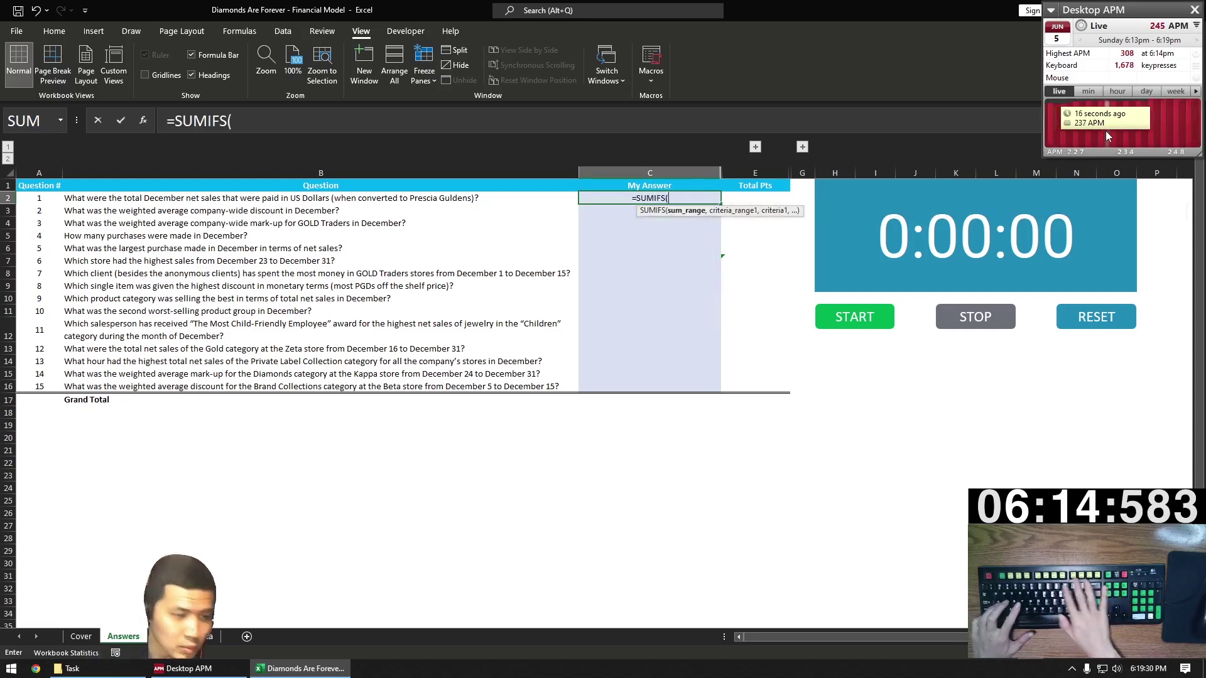
Set the sum range of the C2 formula to the Data sheet's Net Price column, Data!W:W.
key(ctrl+Page_Down)
key(ctrl+Page_Down)
key(ctrl+Page_Down)
key(ctrl+Page_Down)
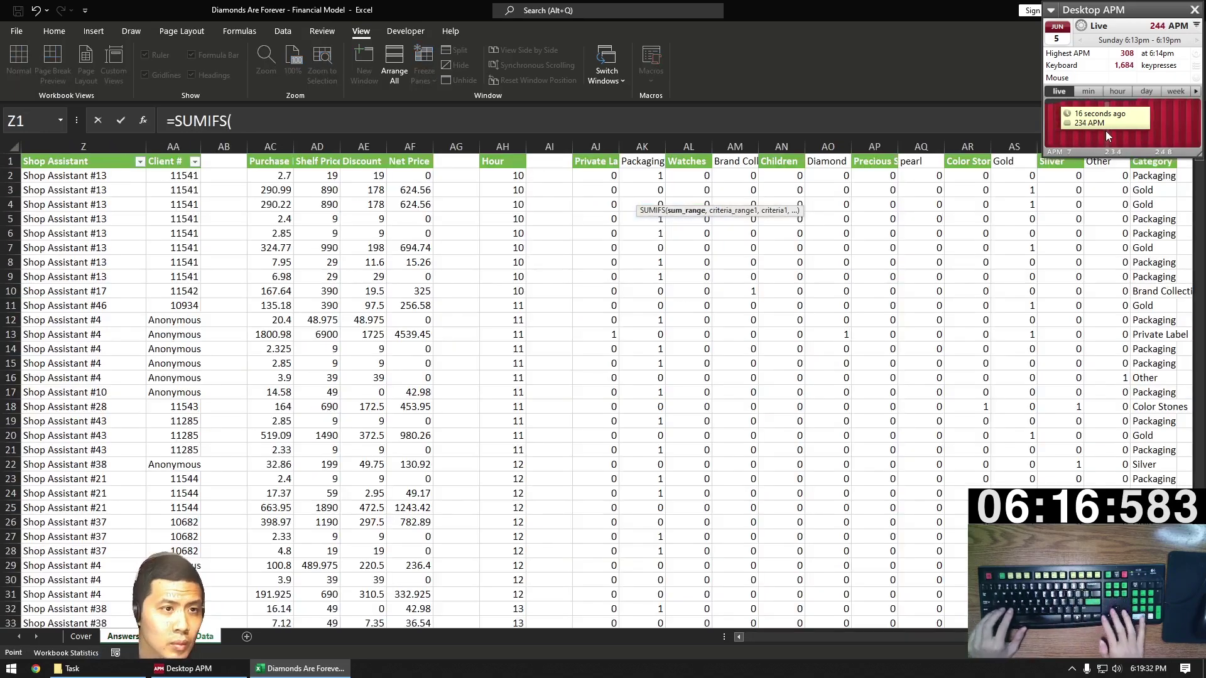
key(Right)
key(Right)
key(Right)
key(Right)
key(Right)
key(Right)
key(Right)
key(Right)
key(Right)
key(Right)
key(Right)
key(Right)
key(Right)
key(Right)
key(Right)
key(Right)
key(Right)
key(Right)
key(Right)
key(Right)
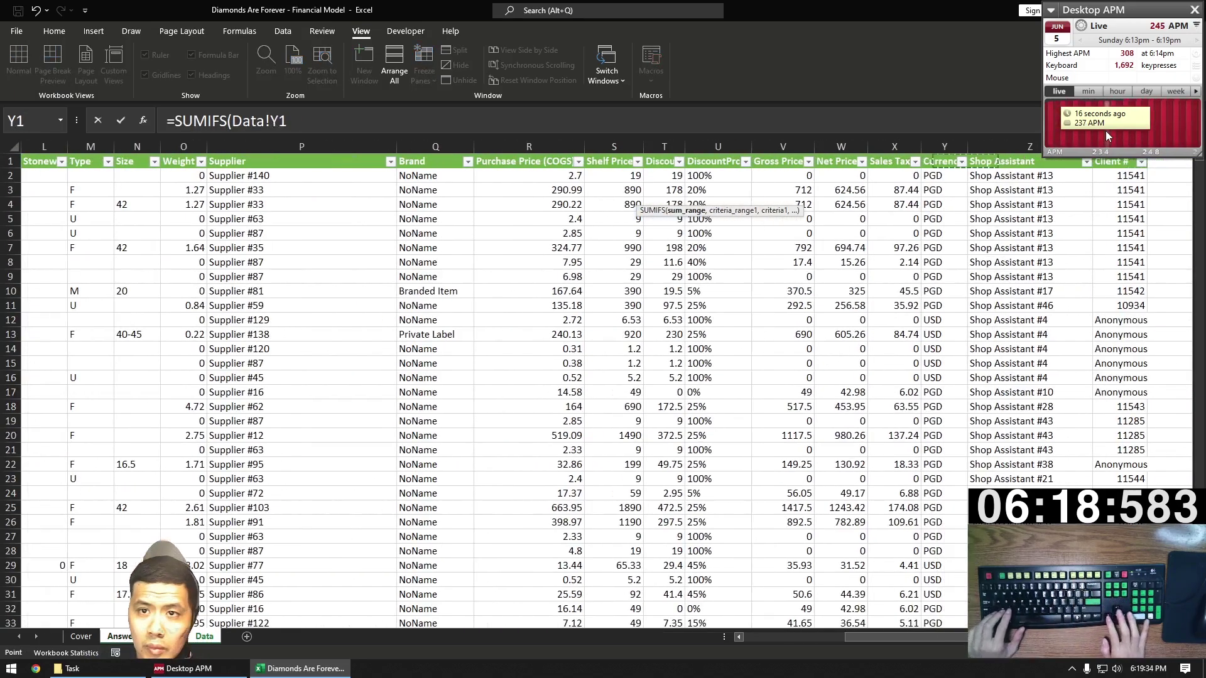
key(ctrl+shift+Down)
key(ctrl+space)
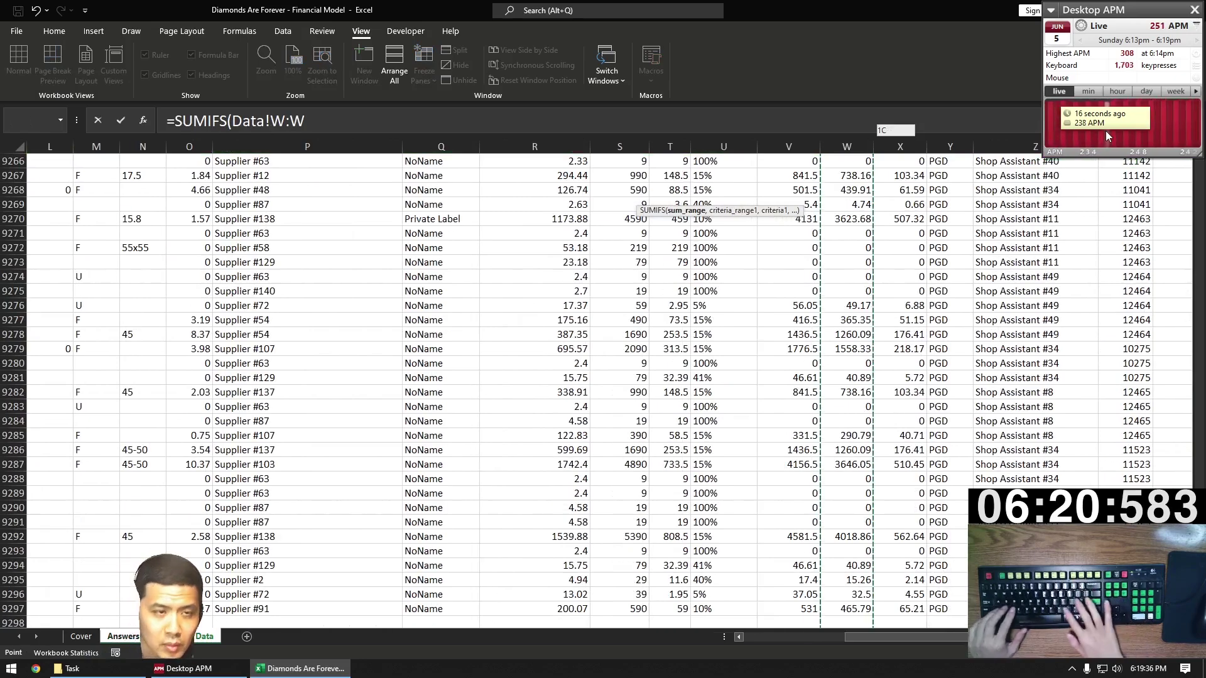
Add the Data sheet's Currency column, Data!Y:Y, with the criterion "USD" to the C2 SUMIFS formula and enter it.
text(,)
key(Up)
key(Right)
key(Right)
key(Right)
key(Right)
key(Right)
key(Right)
key(Right)
key(Right)
key(Right)
key(Right)
key(Right)
key(Right)
key(Right)
key(Right)
key(Right)
key(Right)
key(Right)
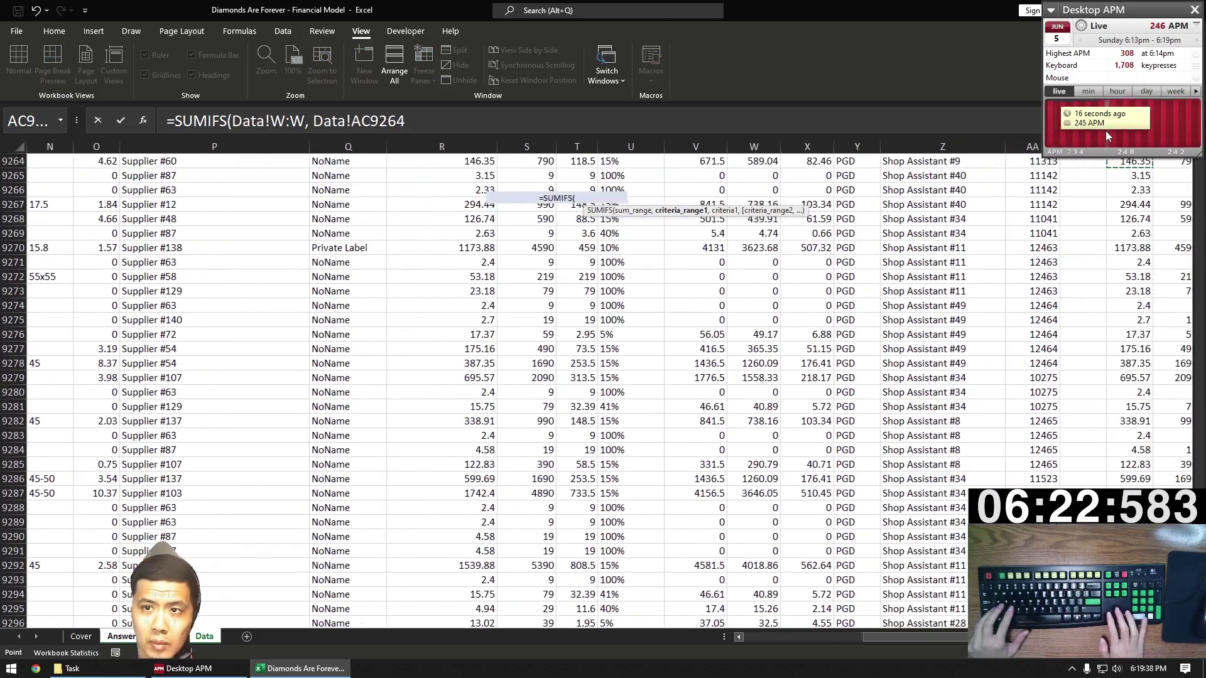
key(ctrl+Up)
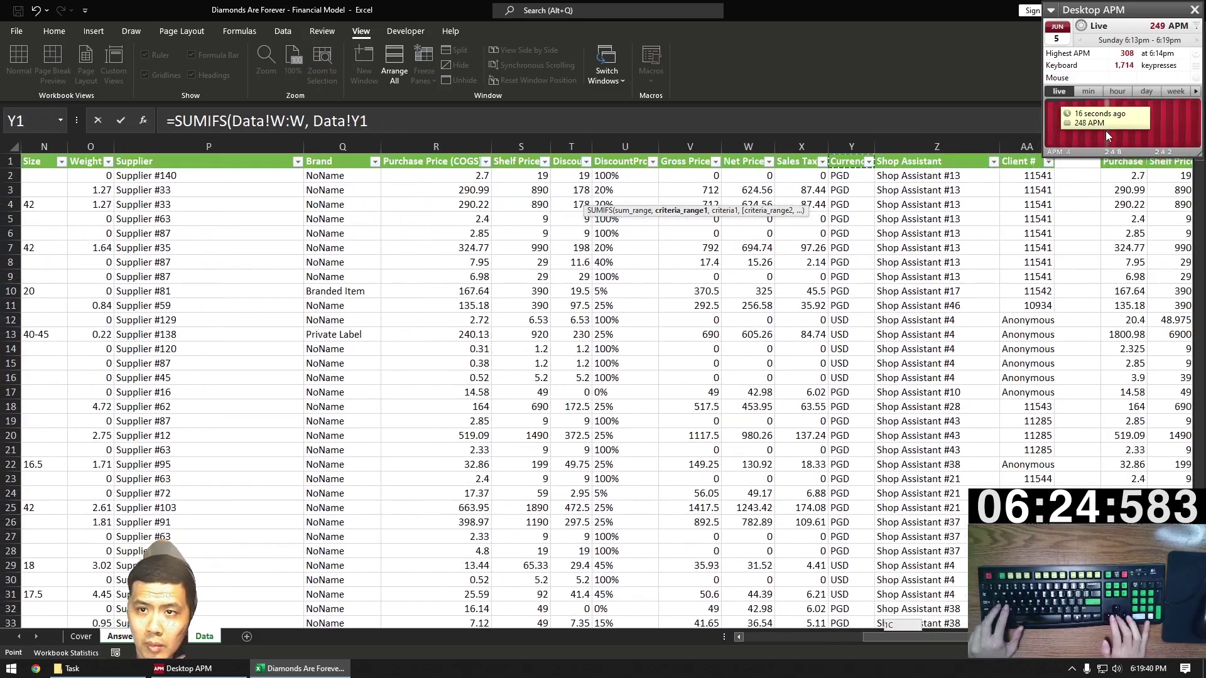
key(ctrl+shift+Down)
key(ctrl+space)
text(, "USD)
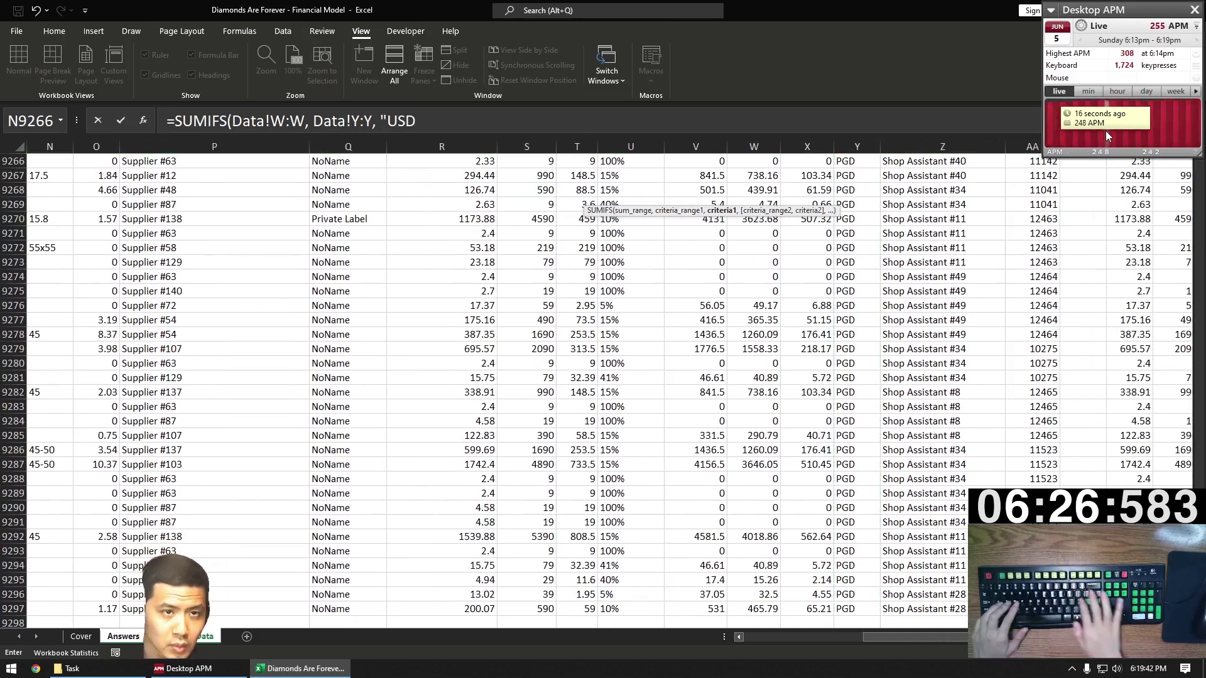
key(shift+Return)
key(Return)
Multiply the US Dollar net sales formula in C2 of the Answers sheet by 7.5 to convert it to Prescia Guldens.
key(Down)
key(F2)
text(*7)
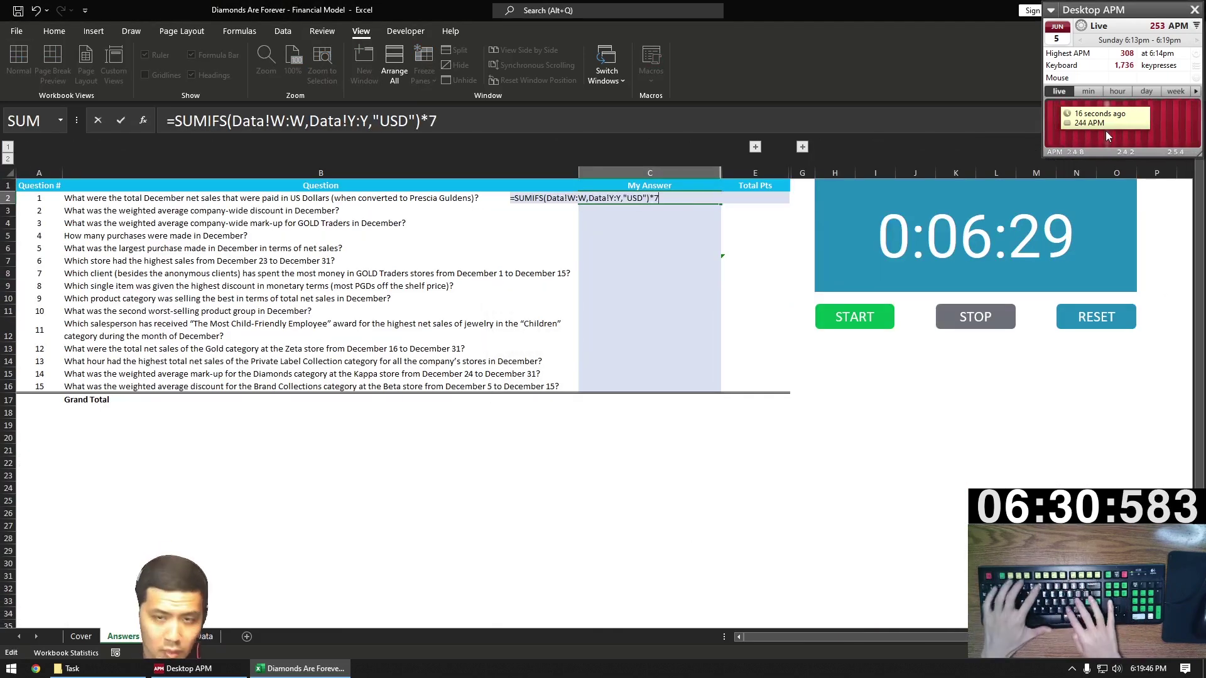
text(.5)
key(BackSpace)
text(.5)
key(ctrl+Return)
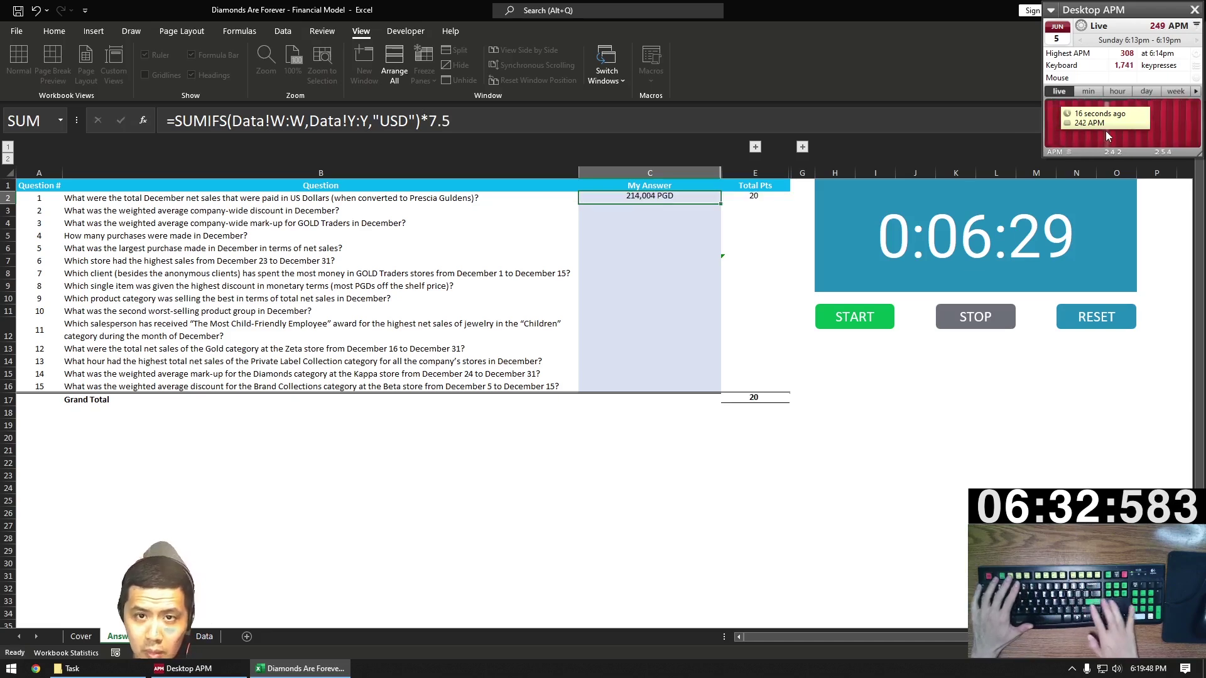
key(F2)
key(Escape)
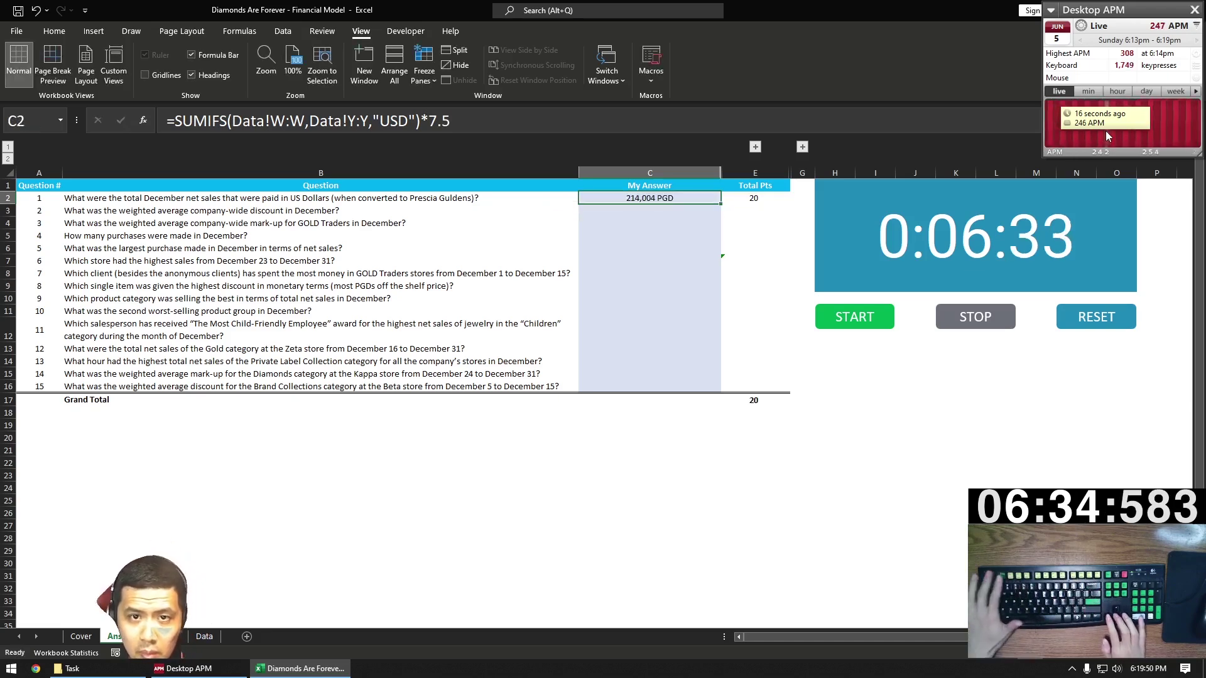
Reuse the C2 formula in C3 and reduce it to a SUM over a single Data sheet column.
key(Down)
key(ctrl+apostrophe)
key(BackSpace)
key(BackSpace)
key(BackSpace)
key(BackSpace)
key(BackSpace)
key(BackSpace)
key(BackSpace)
key(BackSpace)
key(BackSpace)
key(BackSpace)
key(BackSpace)
key(BackSpace)
key(BackSpace)
key(BackSpace)
key(BackSpace)
key(BackSpace)
key(BackSpace)
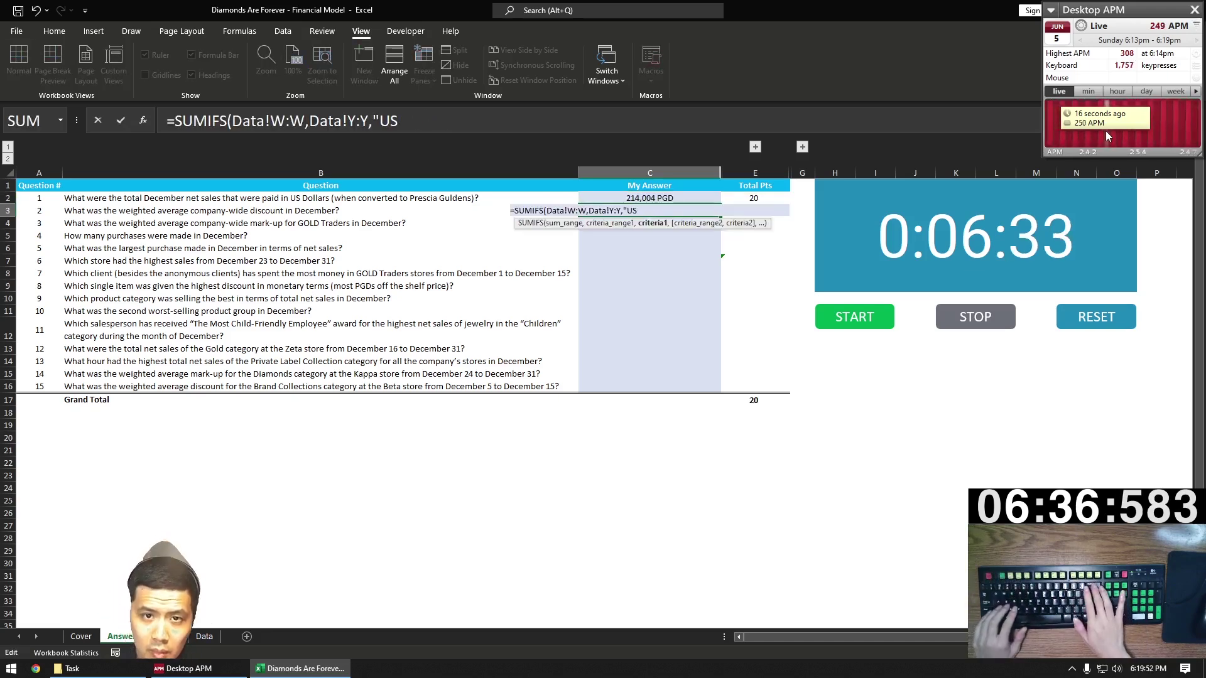
key(Left)
key(Left)
key(Left)
key(Left)
key(Left)
key(Left)
key(Left)
key(BackSpace)
key(BackSpace)
key(BackSpace)
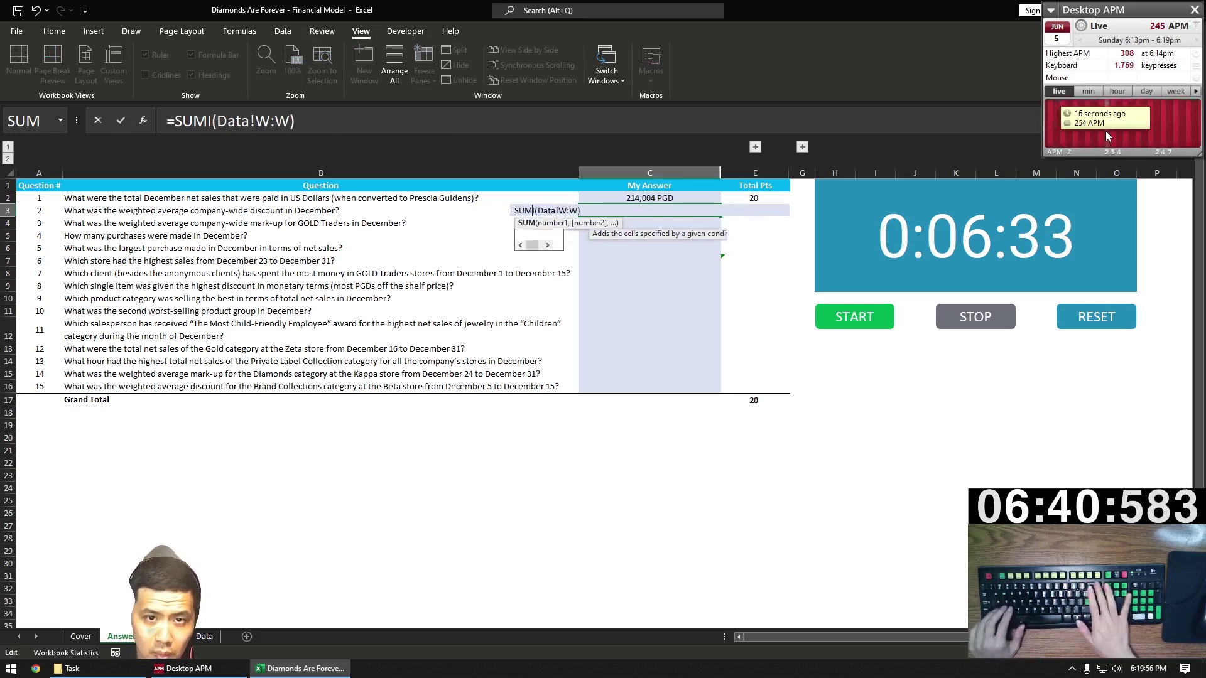
Set the summed column in C3 to Data!AE:AE and enter the formula.
key(End)
key(BackSpace)
key(BackSpace)
key(BackSpace)
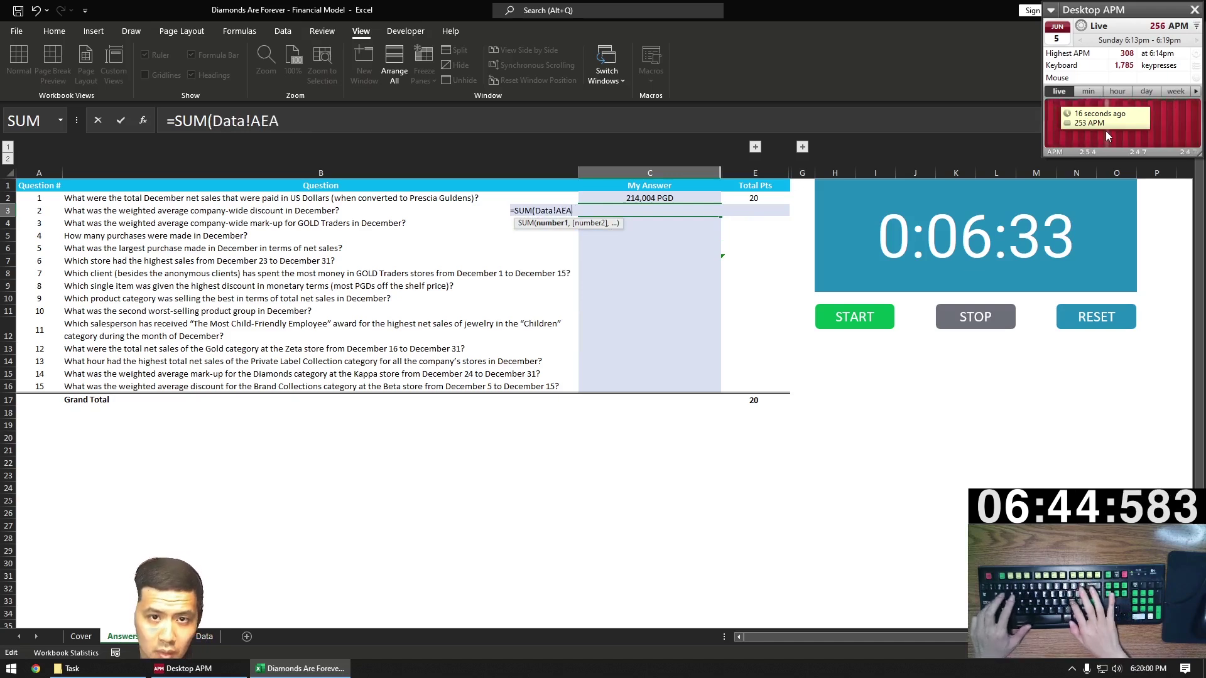
text(AE:AE)
key(ctrl+Return)
Divide the C3 sum by SUM(Data!AD:AD) to answer the weighted average discount question.
key(F2)
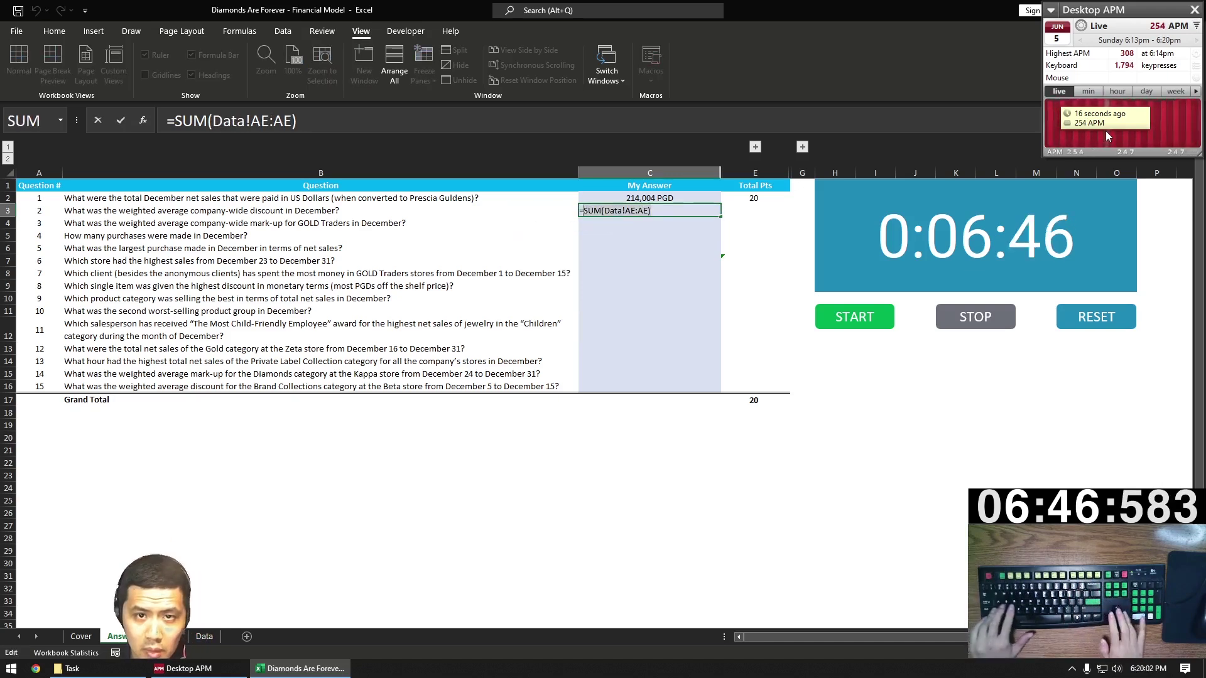
text(/SUM(Data!AE)
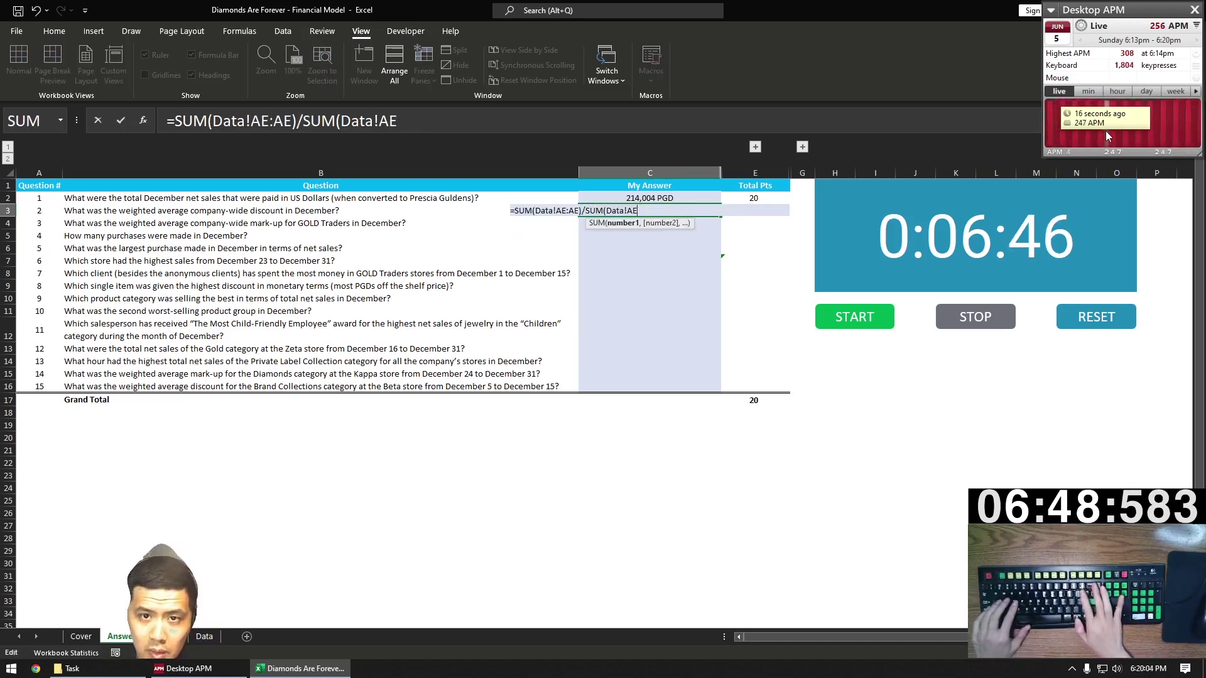
text(:AEAD))
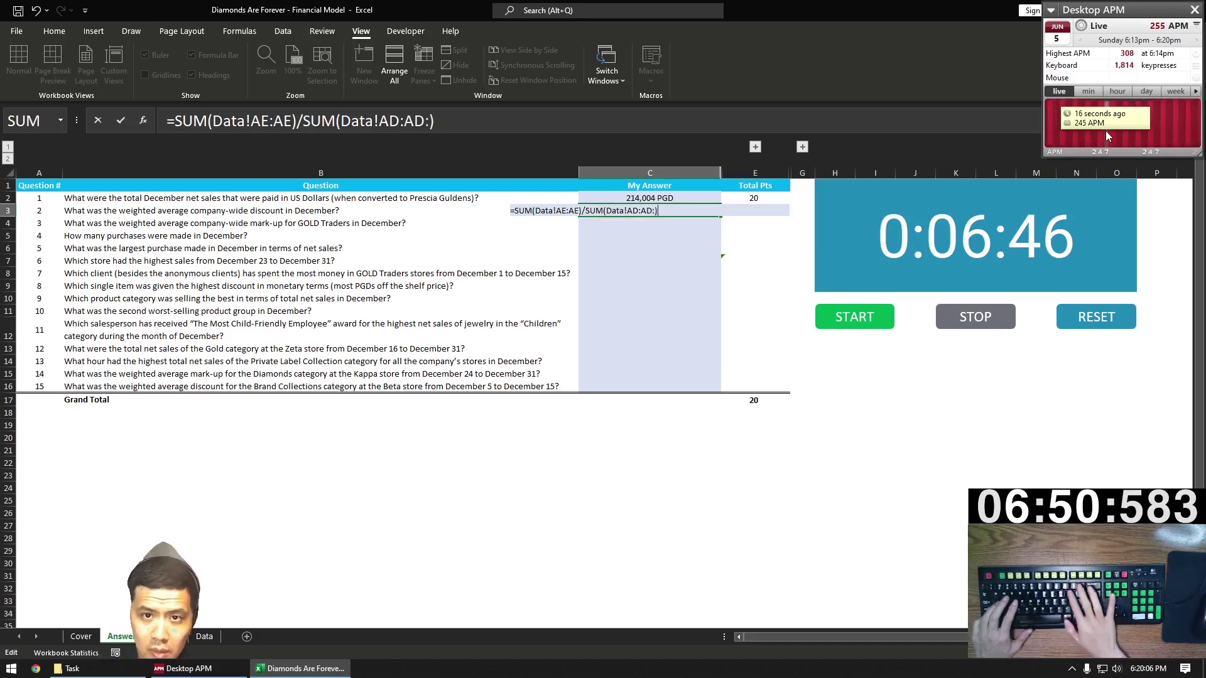
key(Return)
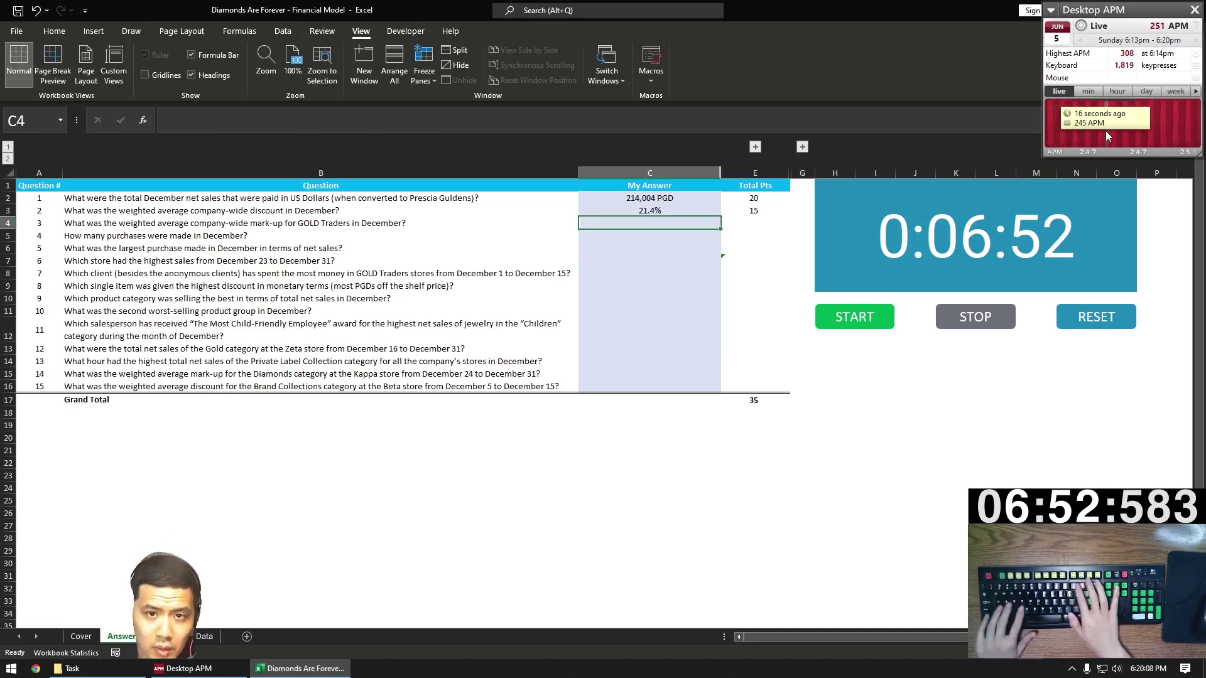
Put a sum of Data!AF:AF in C4 and add an opening parenthesis before it for the mark-up calculation.
text(=SUM(Data!AE:AE))
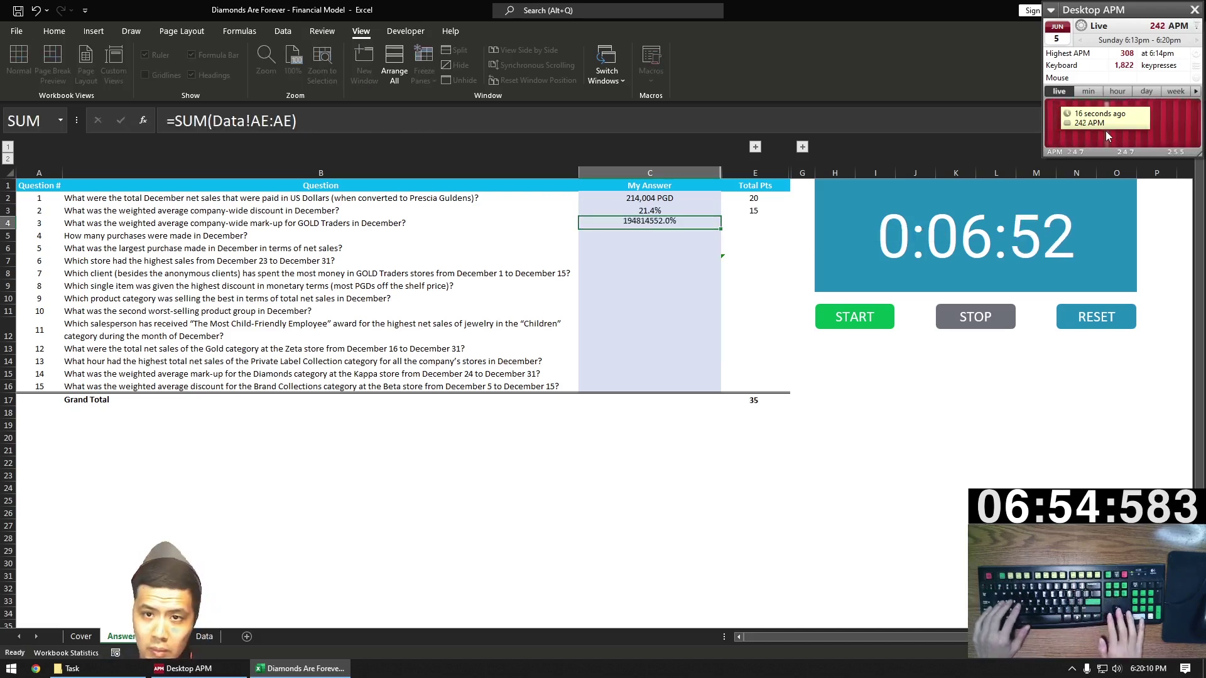
key(Left)
key(Right)
key(F2)
key(Left)
key(BackSpace)
text(F)
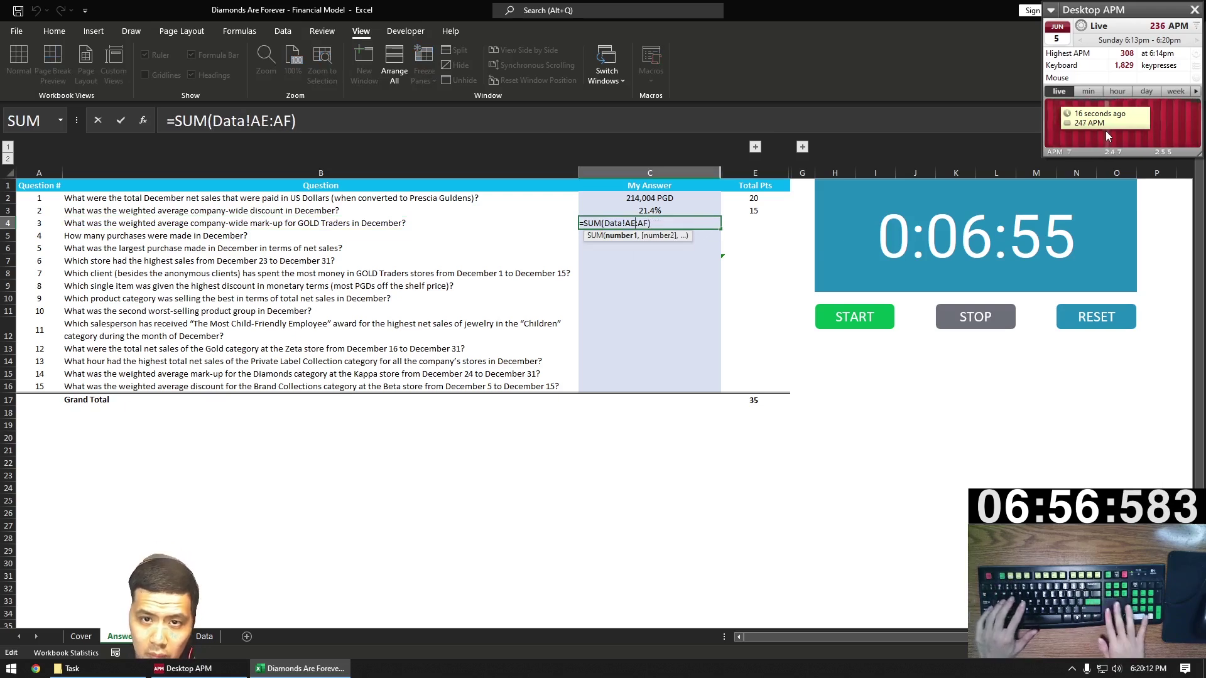
text(F)
text(()
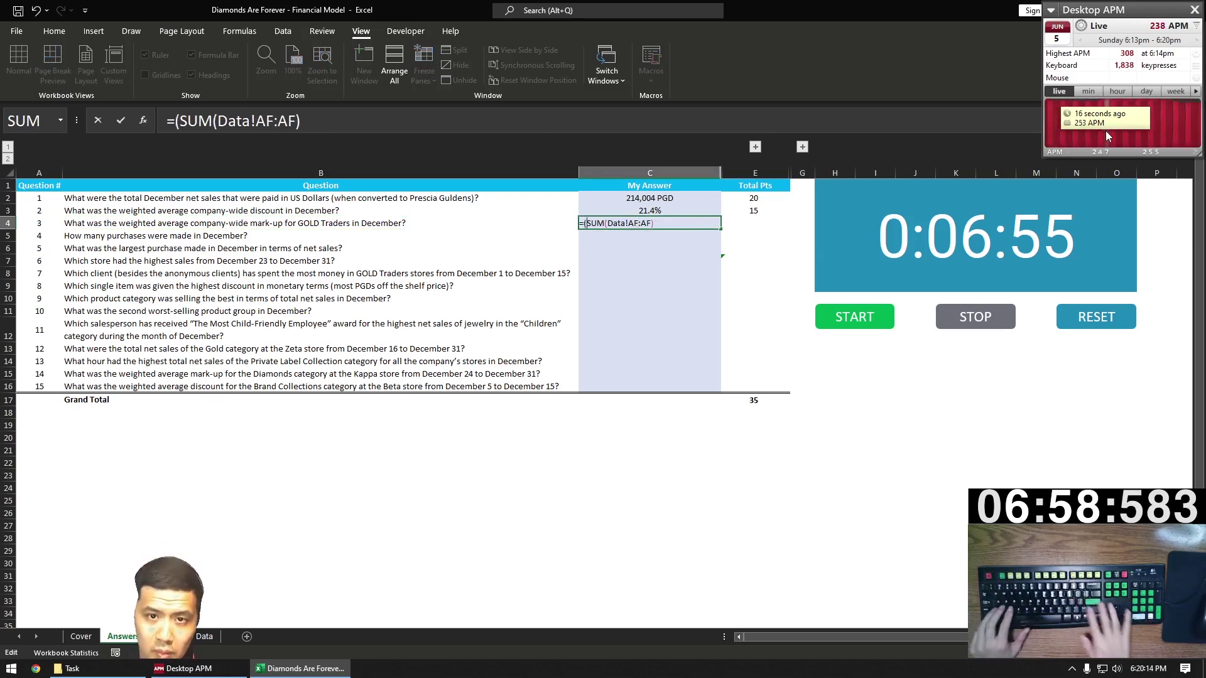
text(-SUM(Data!AE:)
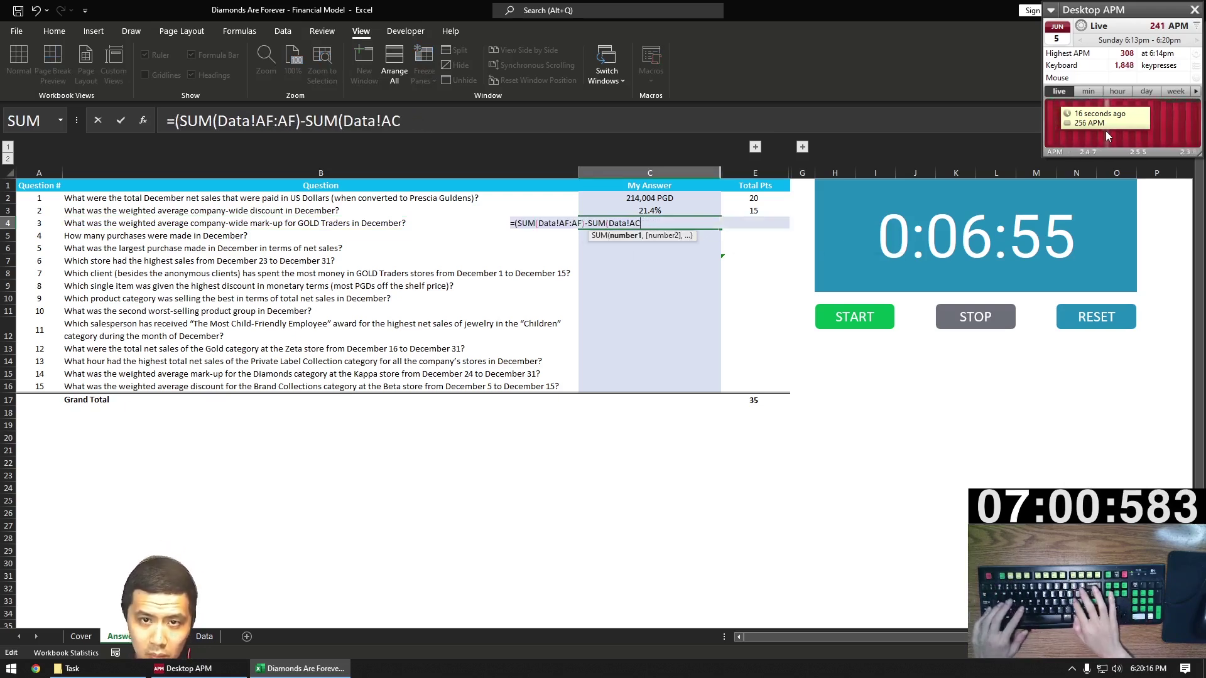
text(:AC))
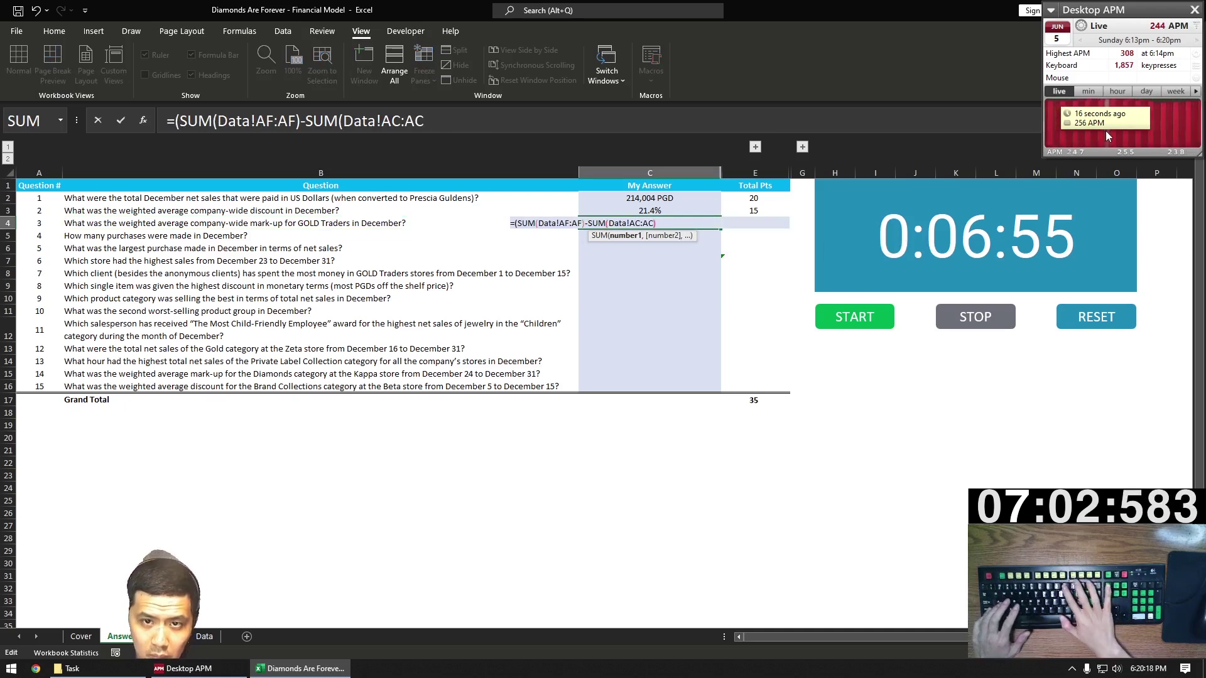
text()/SUM(Data!AE:AE)
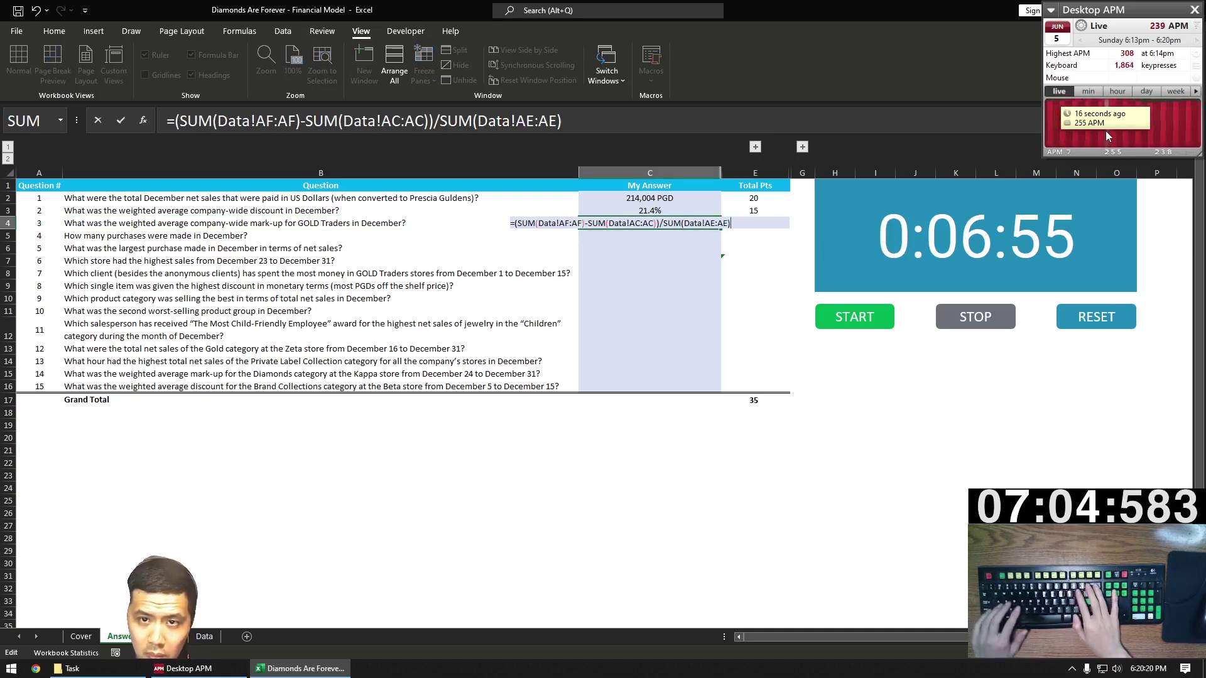
text(AC)
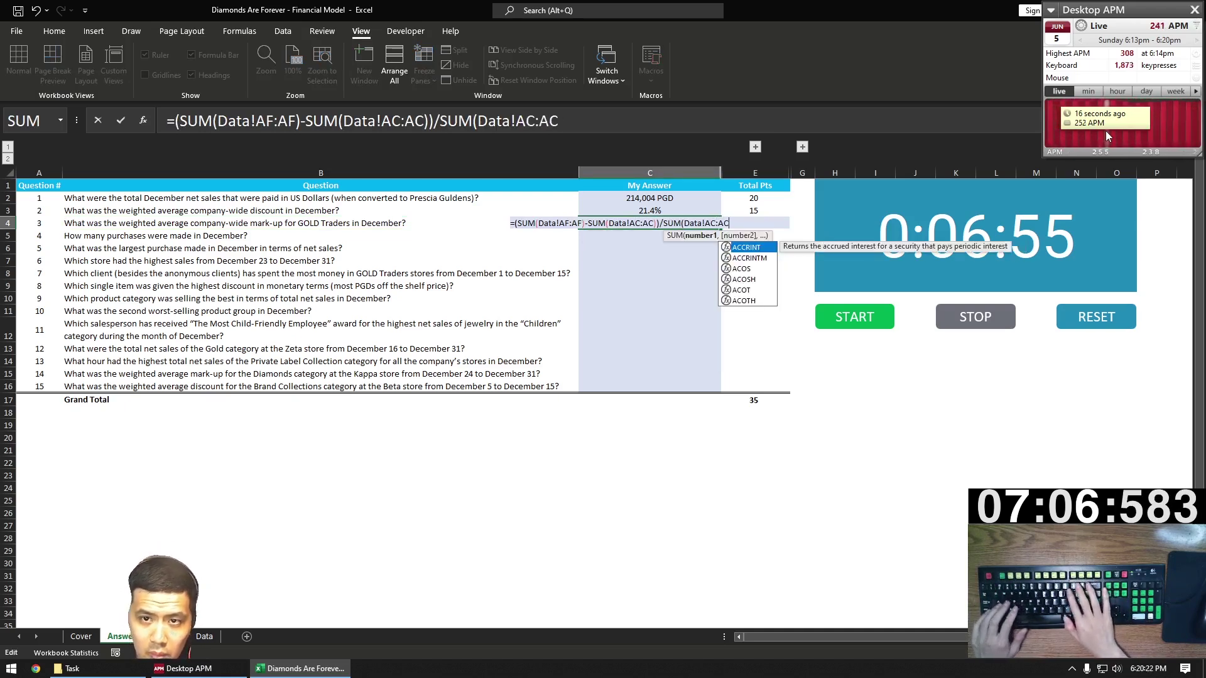
text())
Complete the C4 mark-up formula as =(SUM(Data!AF:AF)-SUM(Data!AC:AC))/SUM(Data!AC:AC).
key(Return)
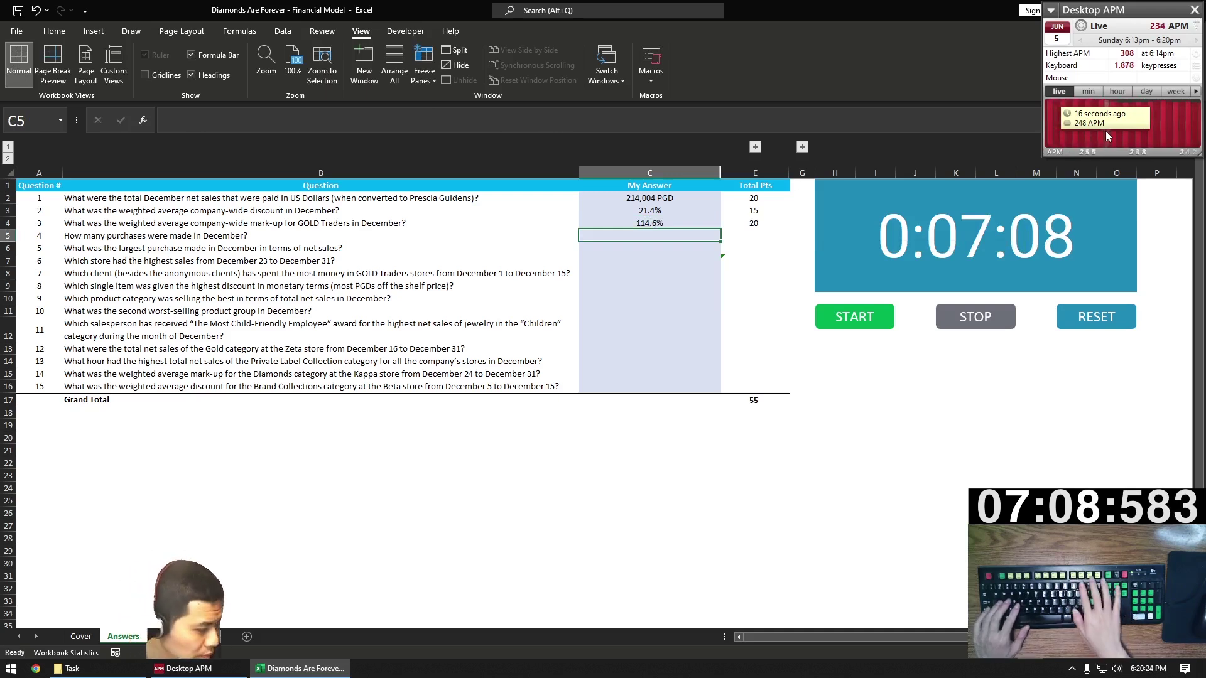
Start a COUNTA(UNIQUE( formula in C5 for the number of purchases made in December.
text(=COUTNA)
key(BackSpace)
key(BackSpace)
key(BackSpace)
key(BackSpace)
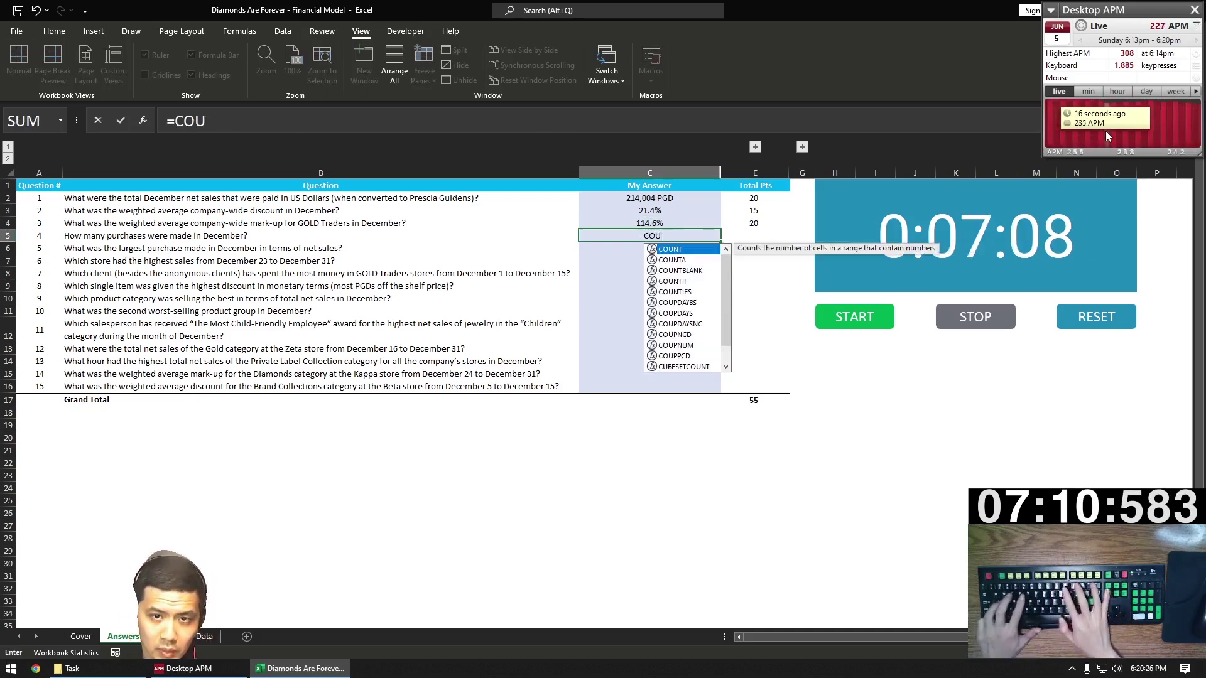
text(MNT)
key(BackSpace)
text(N)
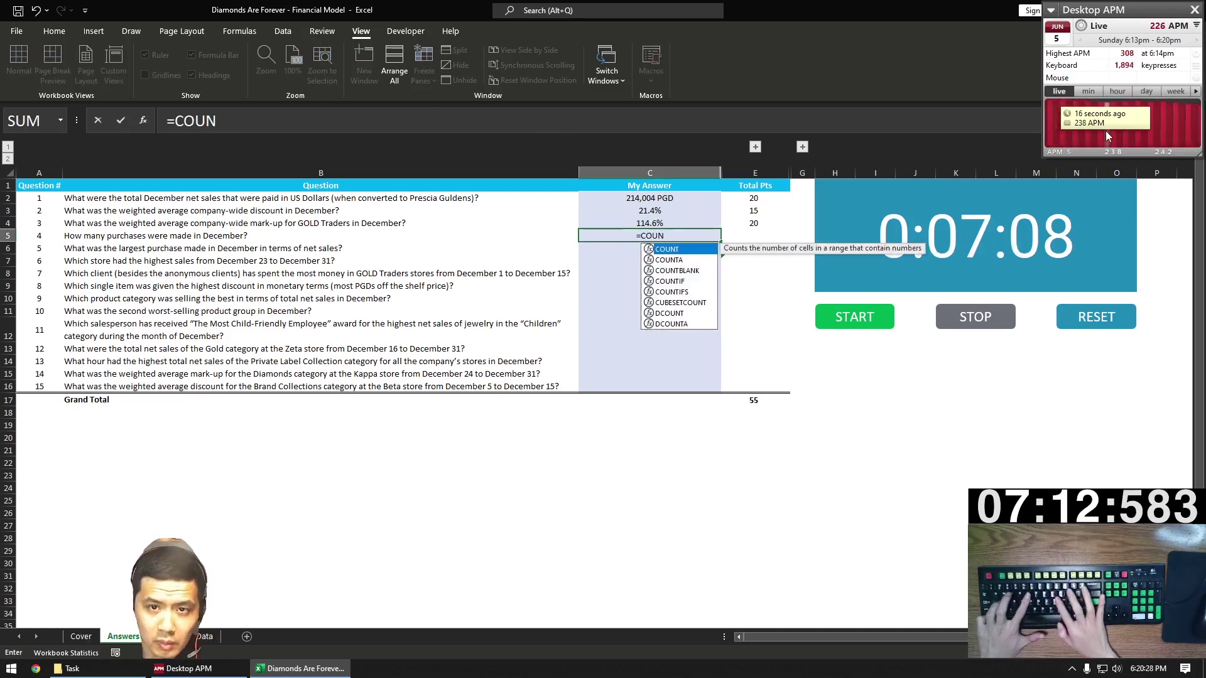
text(TA(UNIQUE()
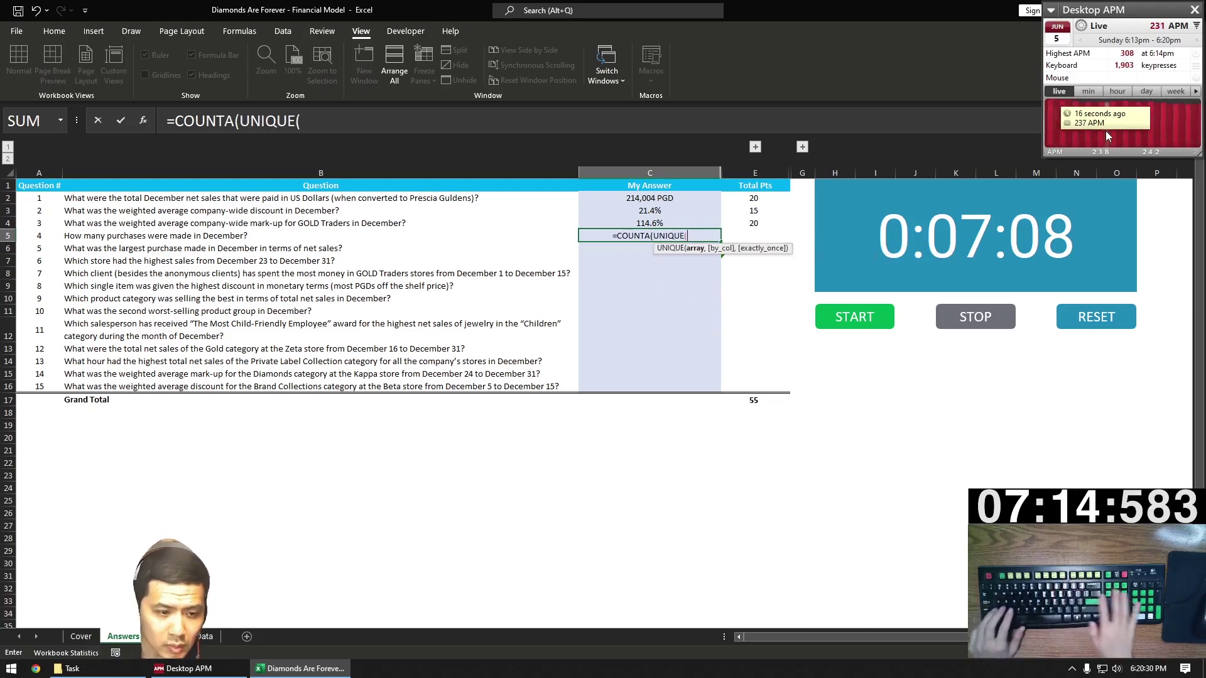
Use the Data sheet's Transaction Code column, Data!E:E, in the C5 formula, subtract 2 from the count and enter it.
key(ctrl+Page_Down)
key(ctrl+Page_Down)
key(ctrl+Left)
key(ctrl+Up)
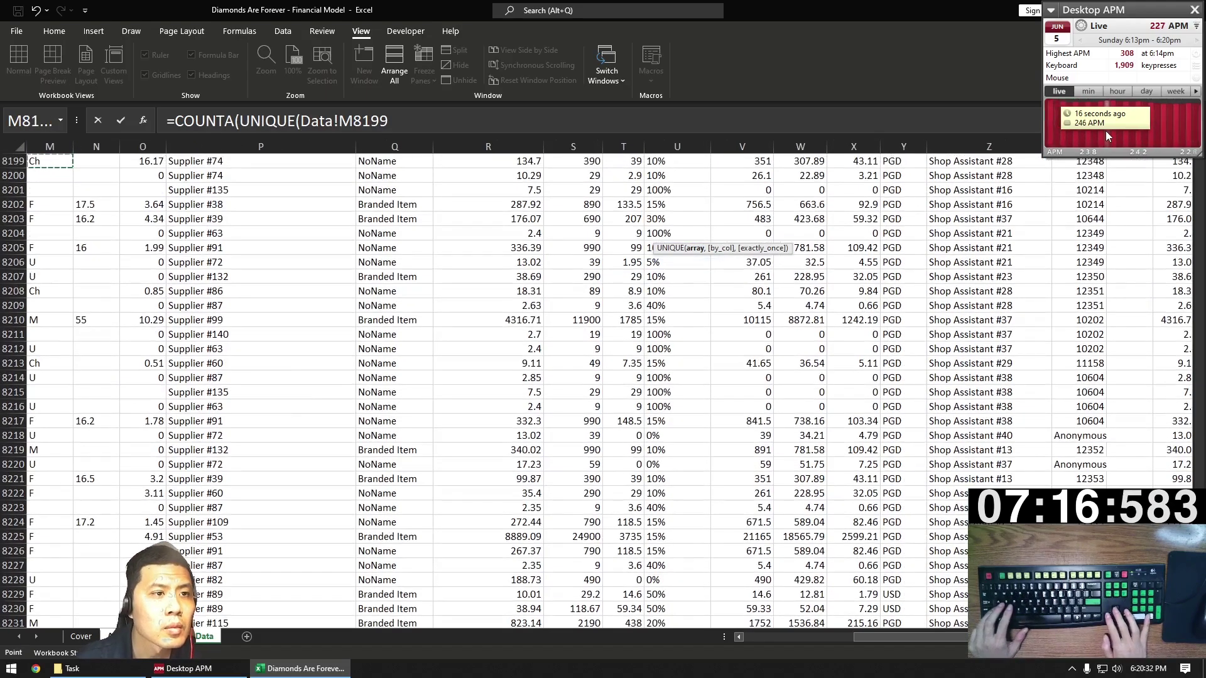
key(ctrl+Left)
key(ctrl+Up)
key(ctrl+Up)
key(ctrl+Up)
key(Right)
key(Right)
key(Right)
key(Right)
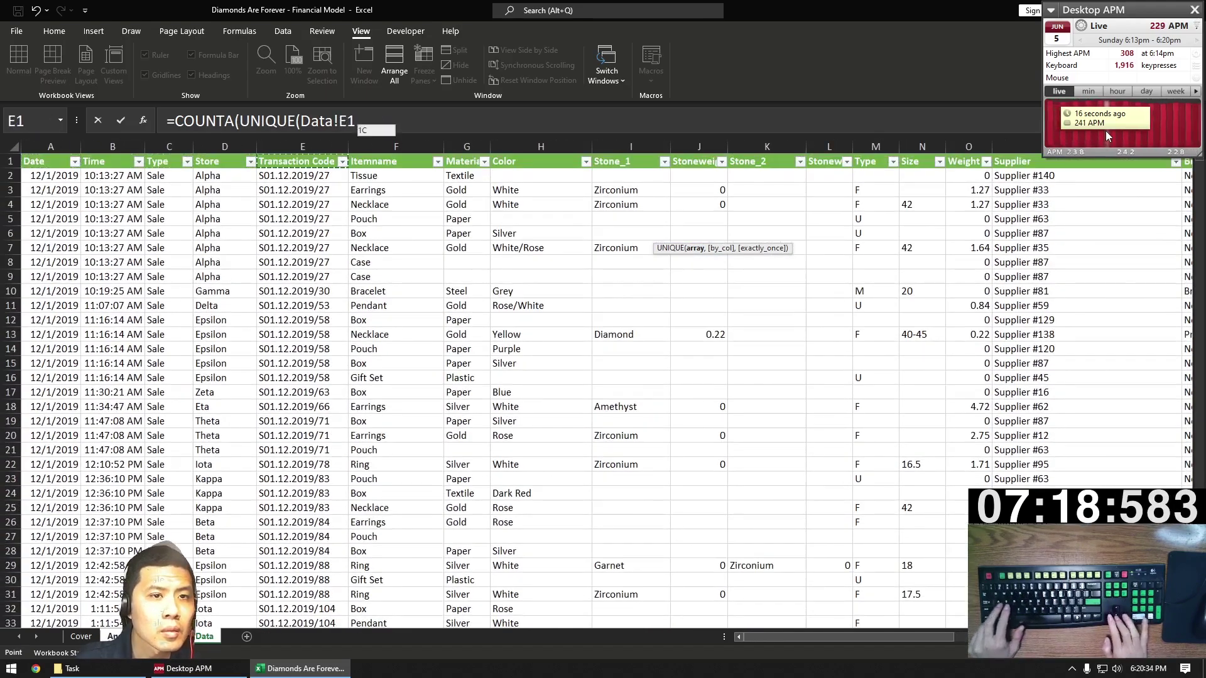
key(ctrl+shift+Down)
key(ctrl+space)
text())-2)
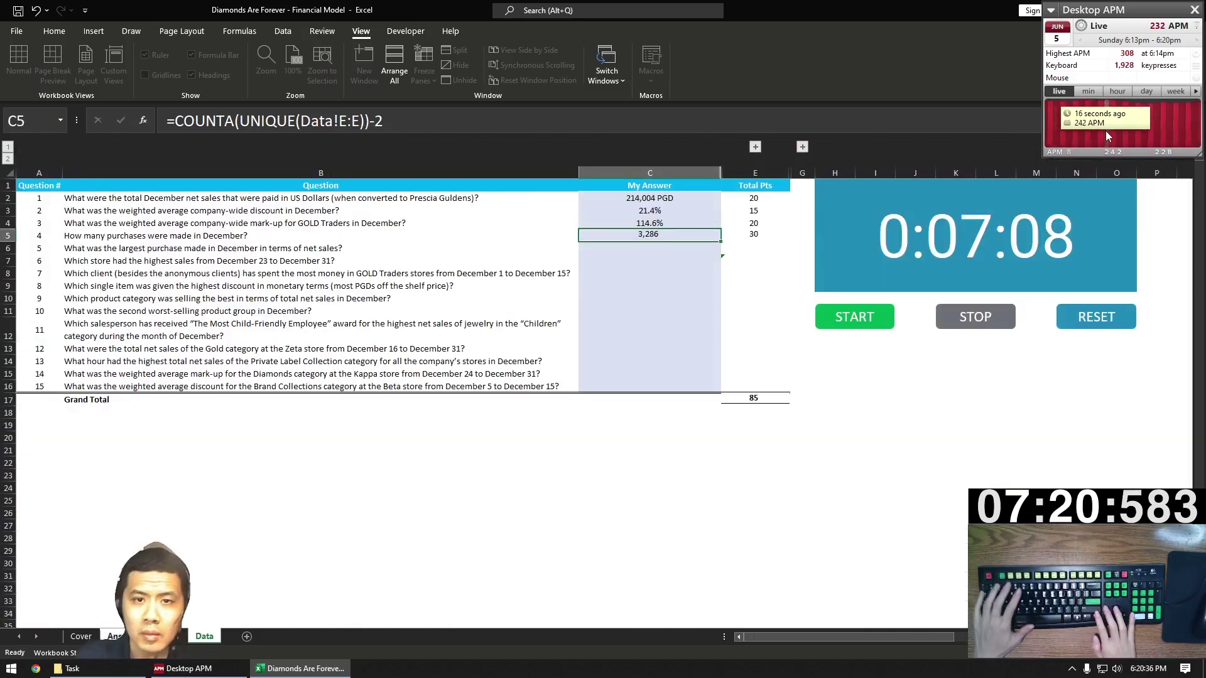
key(Return)
Enter a MAX formula over the transaction sales, Sheet1!B:B, in C6 for the largest purchase in December.
text(=)
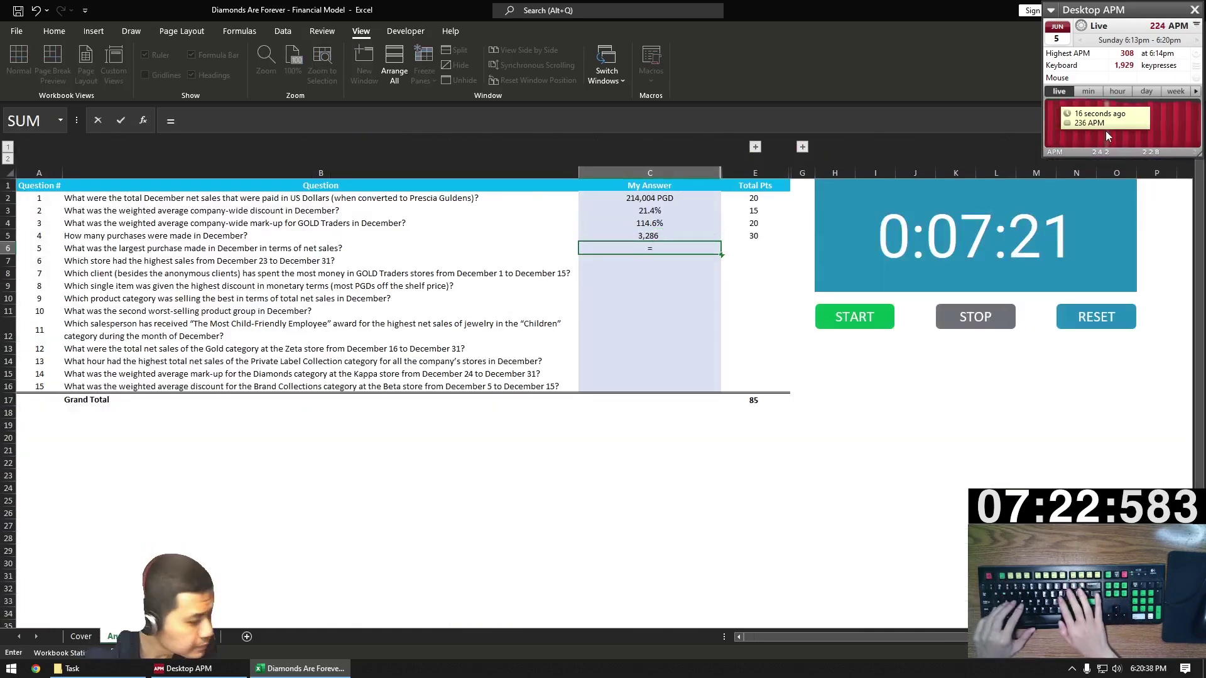
text(MAX()
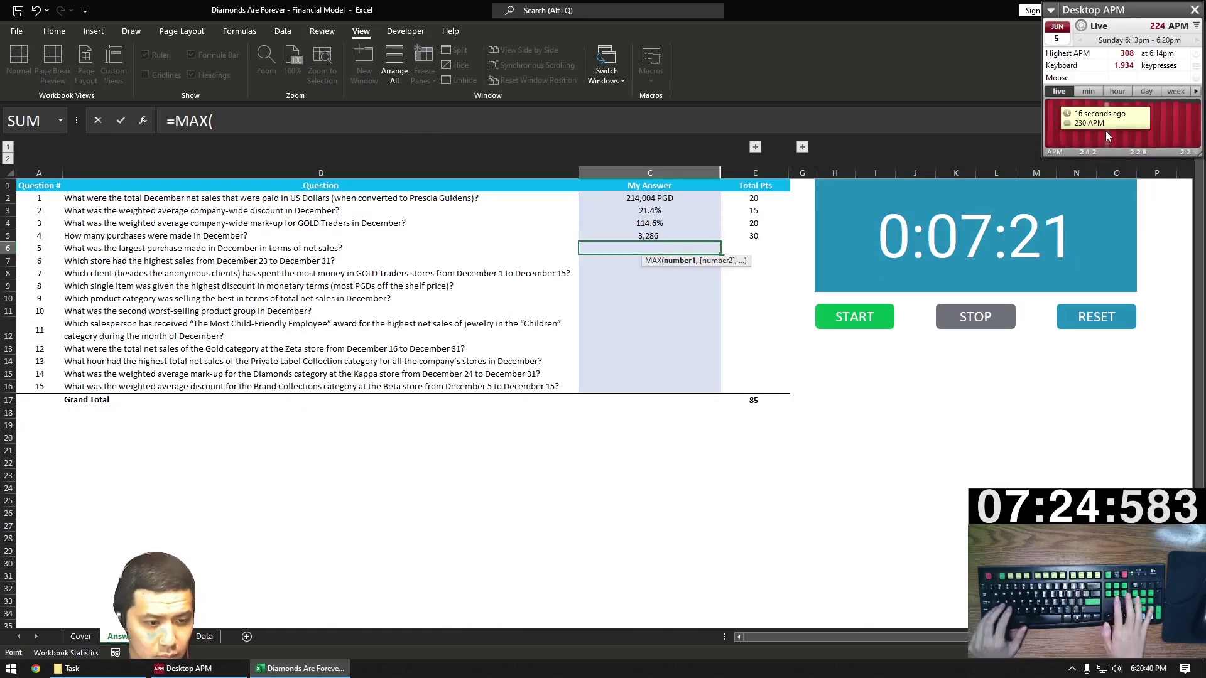
key(ctrl+Page_Down)
key(Right)
key(ctrl+shift+Down)
key(ctrl+shift+Down)
key(ctrl+space)
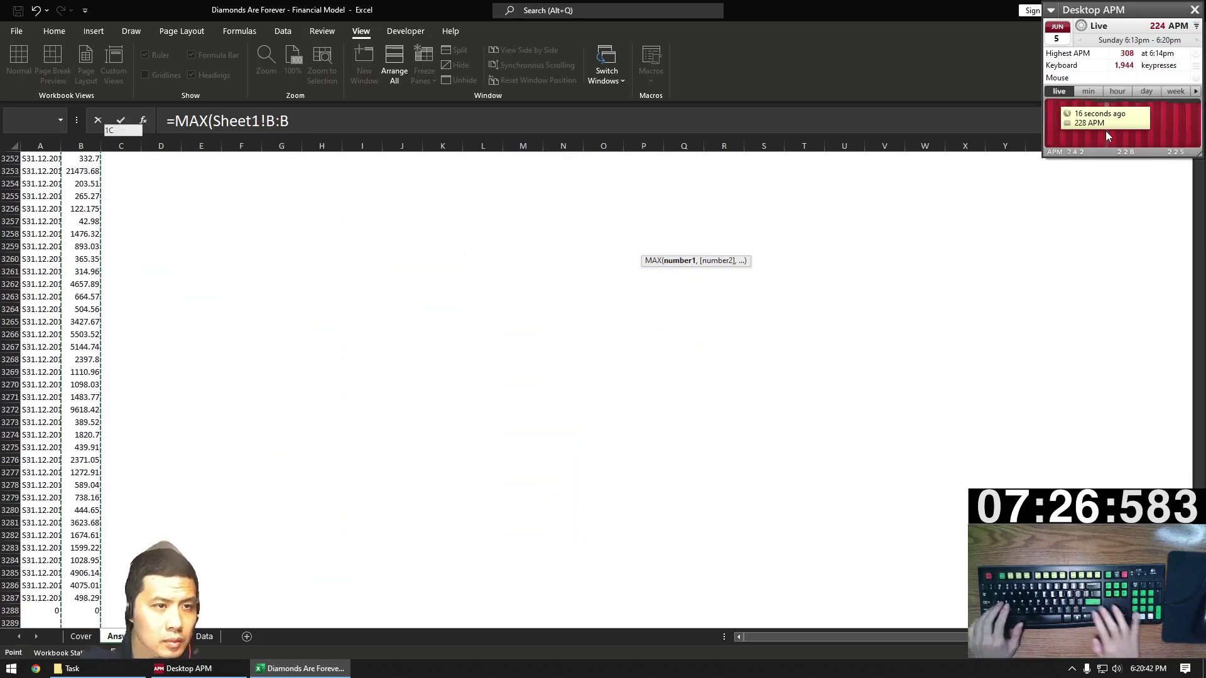
key(Return)
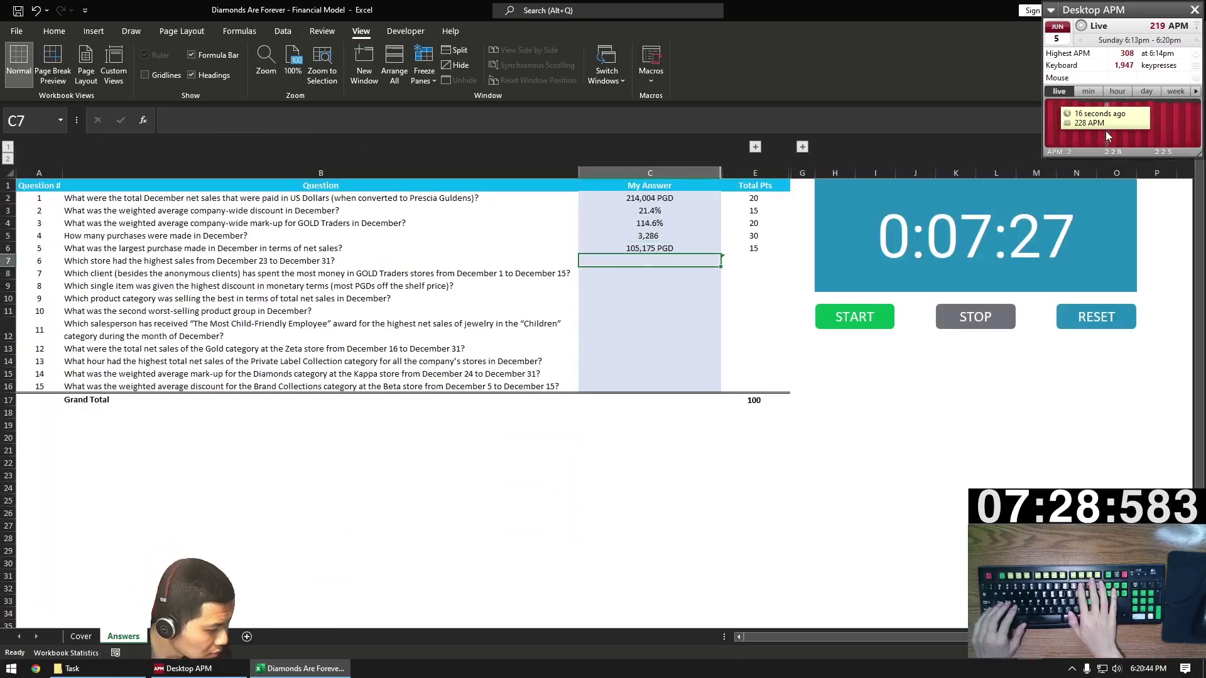
Start an INDEX formula in C7 with the Store list, Sheet1!D:D, as the array.
text(=INDEX()
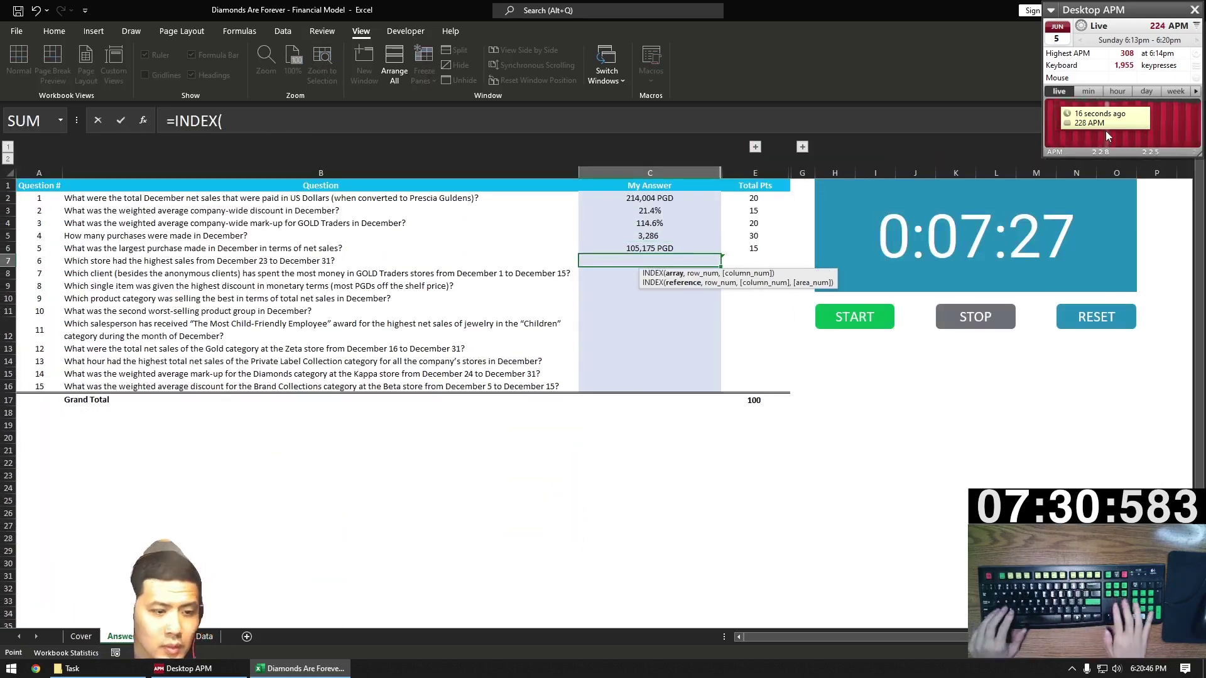
key(ctrl+Page_Down)
key(ctrl+Home)
key(Right)
key(Right)
key(Right)
key(ctrl+space)
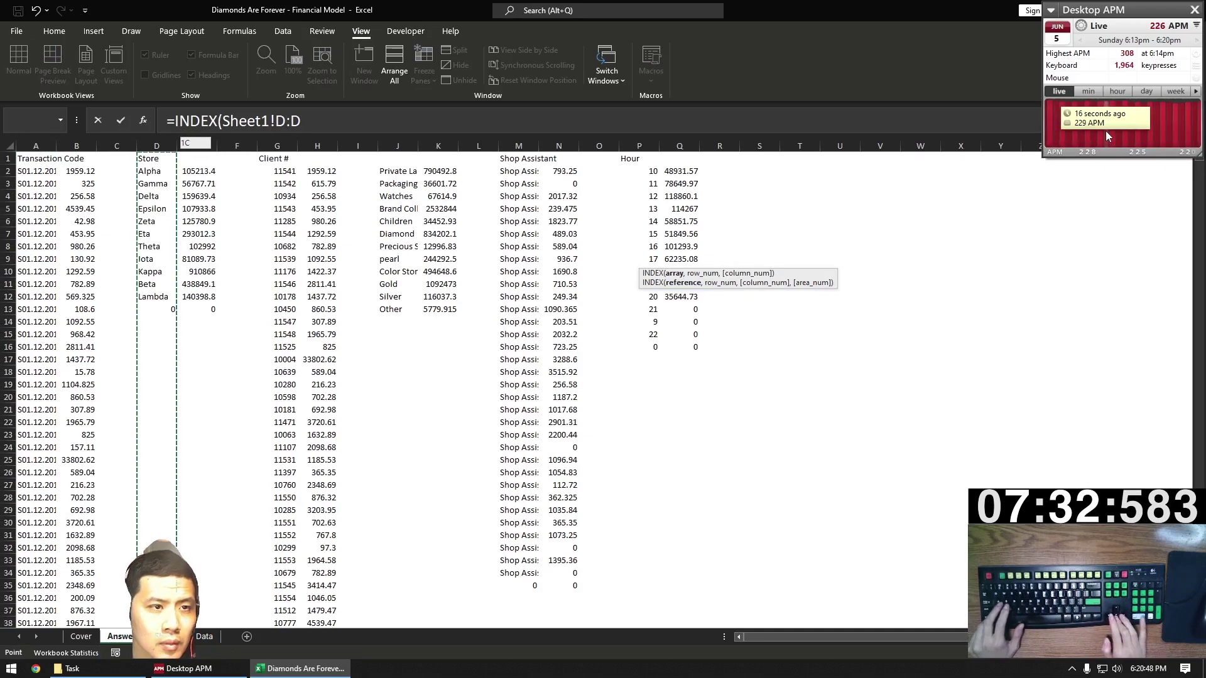
Add a MATCH to the C7 formula with the maximum of the store sales, MAX(Sheet1!E:E), as its lookup value.
text(, MAT)
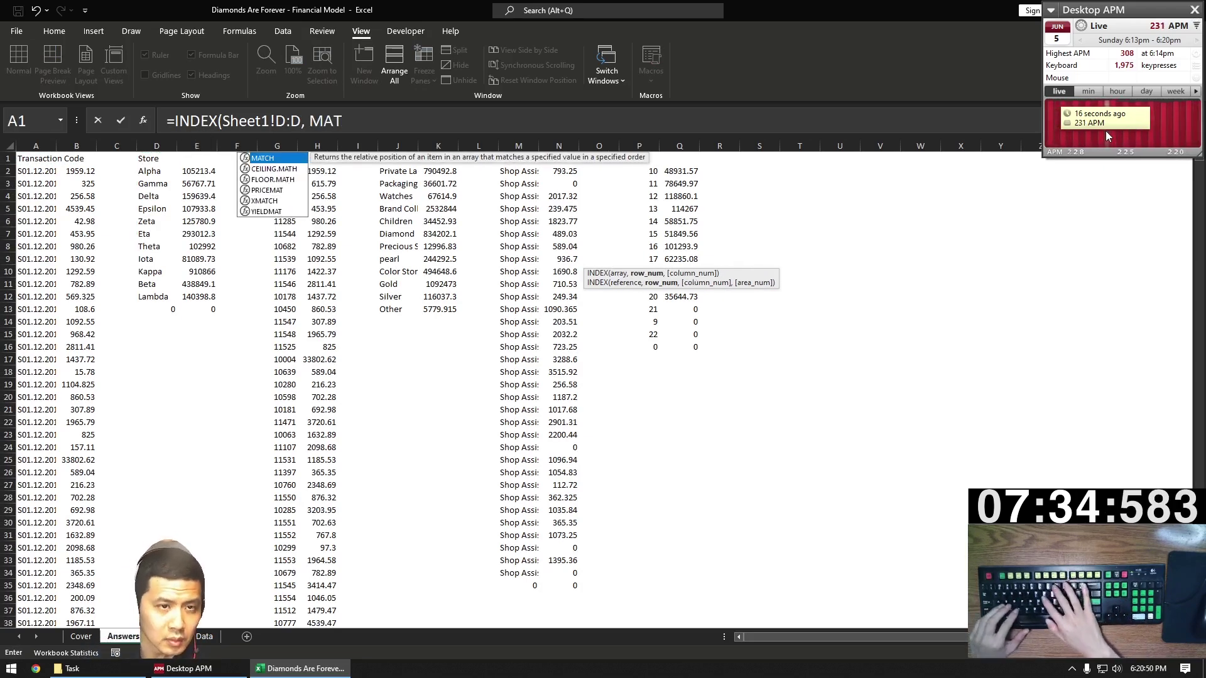
text(CH(MAX()
key(Right)
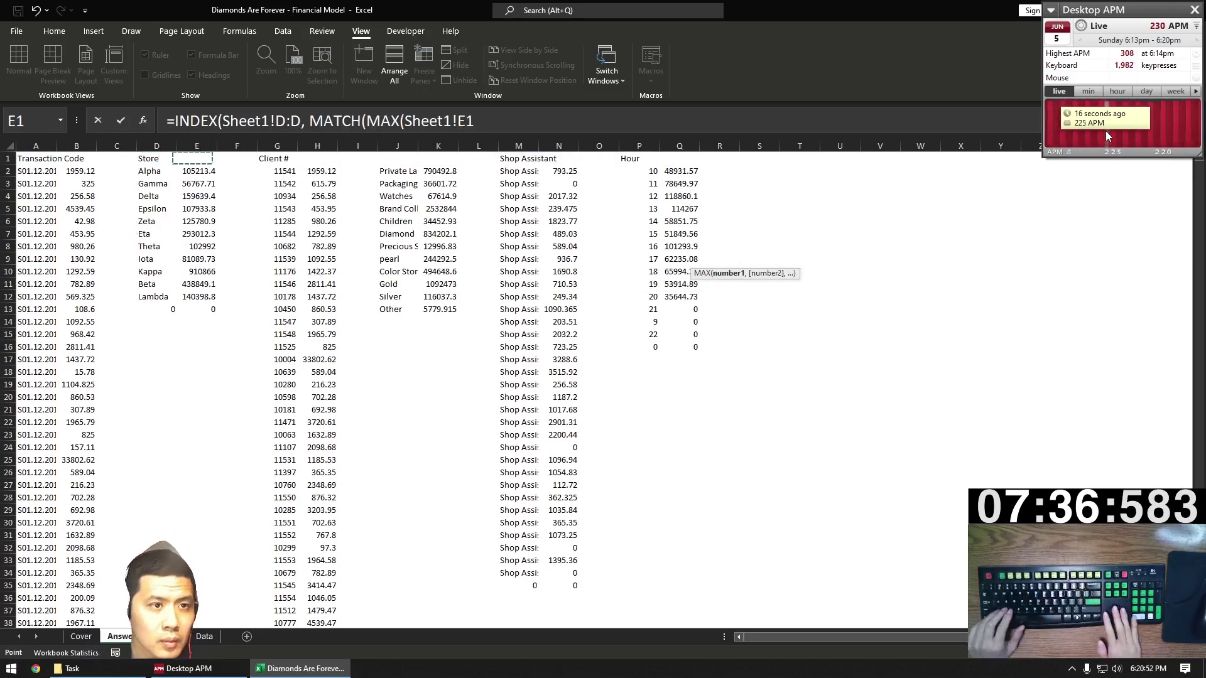
key(ctrl+shift+Down)
key(ctrl+space)
text())
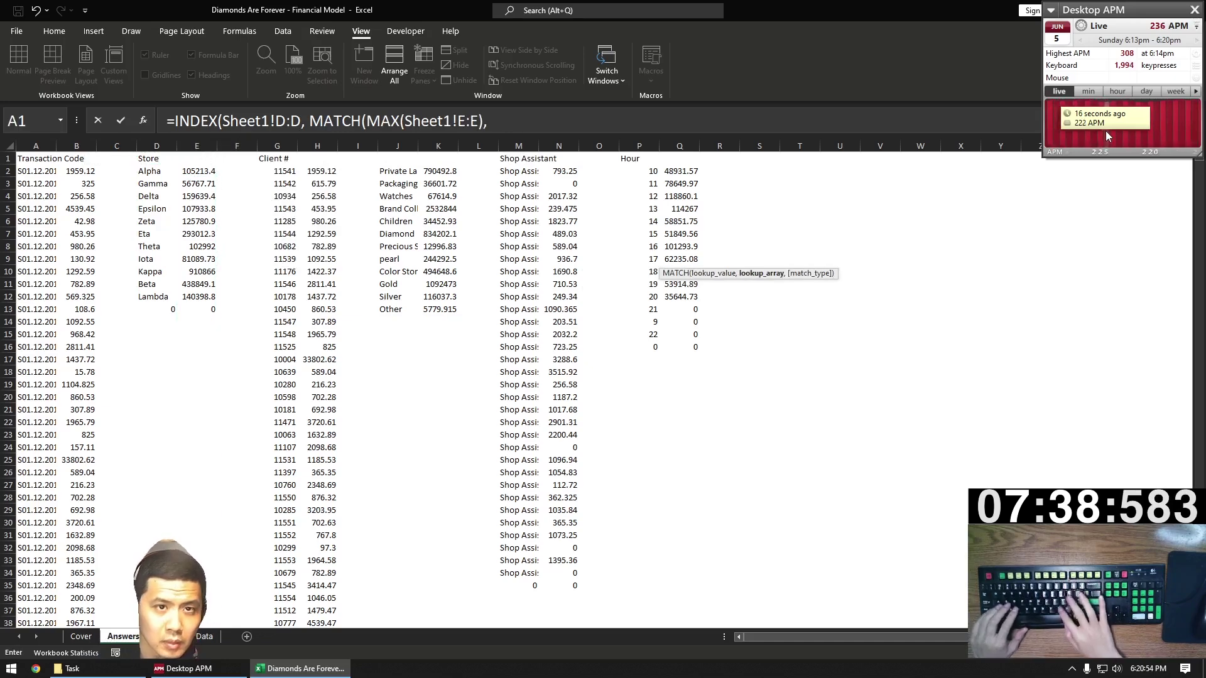
Set the MATCH lookup array in C7 to Sheet1!E:E with match type 0 and enter the formula.
key(Right)
key(ctrl+space)
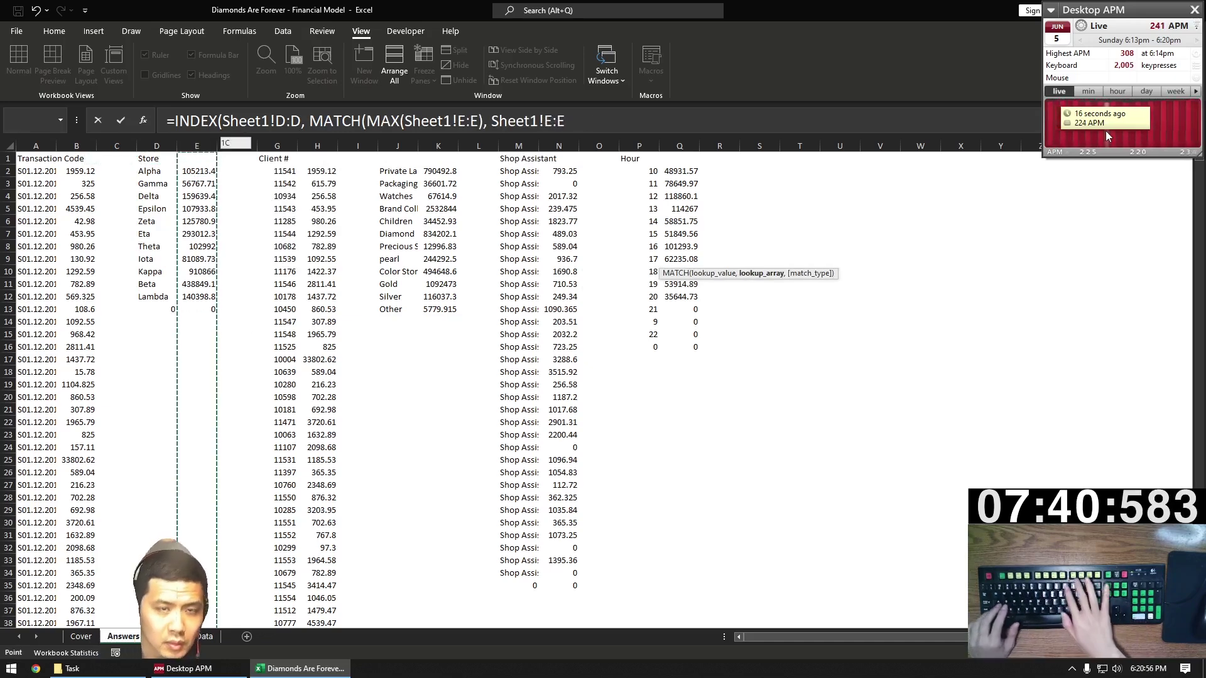
text())
key(BackSpace)
text(, 0)))
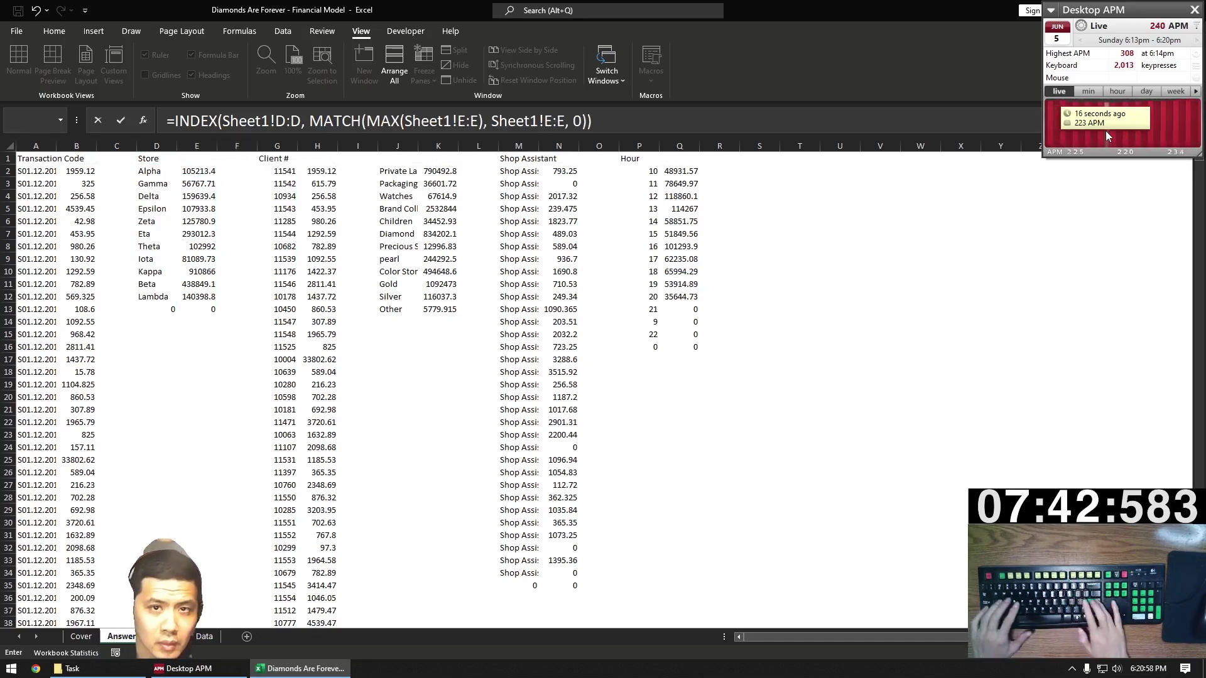
key(Return)
Copy the INDEX/MATCH formula text from C7 into C8 for the question on the highest-spending client.
key(F2)
key(Home)
key(Right)
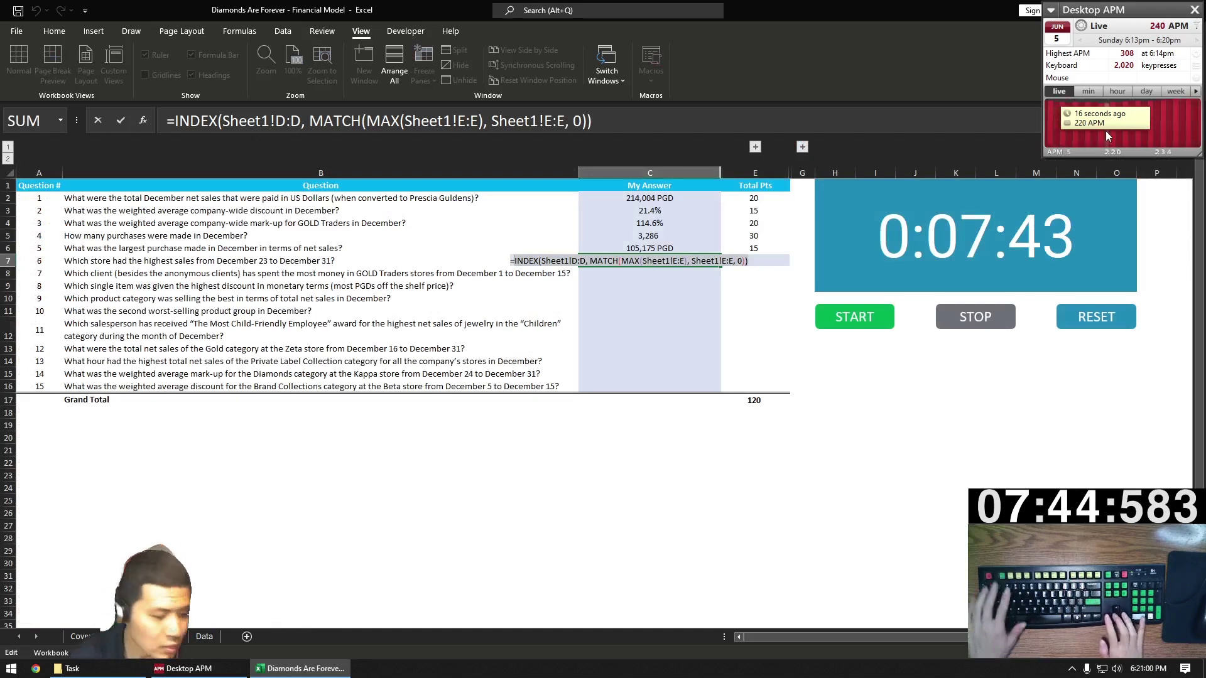
key(ctrl+c)
key(Escape)
key(Down)
key(F2)
text(=)
key(ctrl+v)
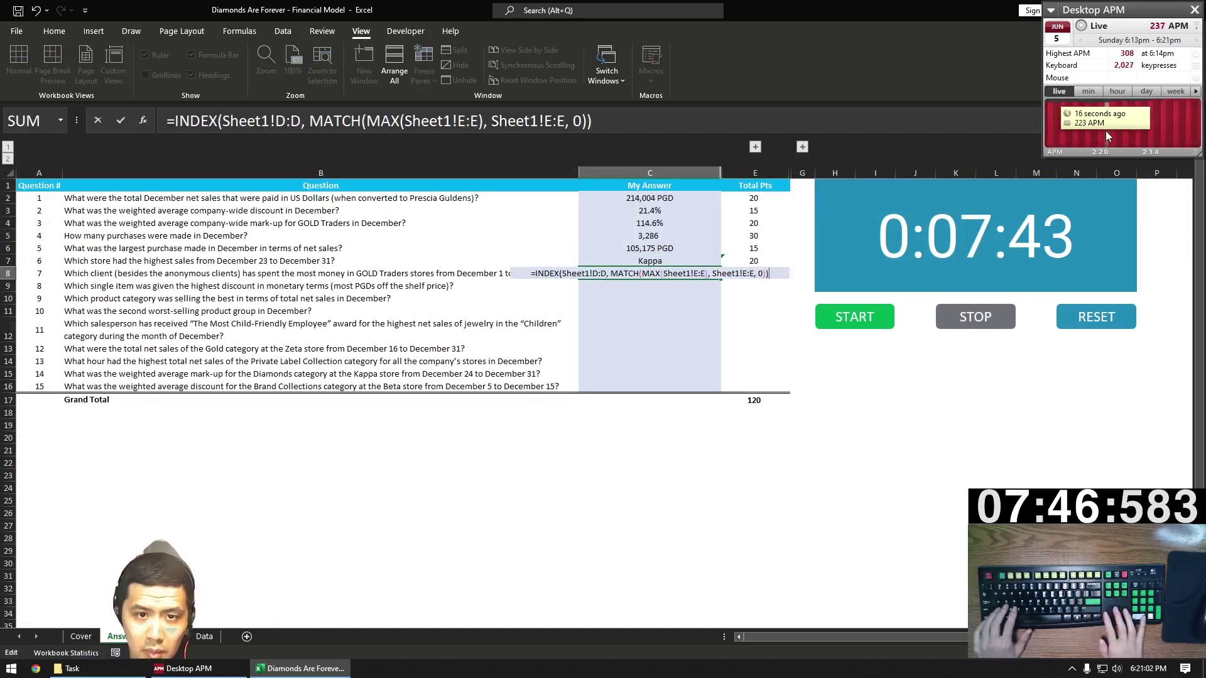
Change the INDEX array in the C8 formula to the Client # column, Sheet1!G:G.
key(Right)
key(Right)
key(Right)
key(Right)
key(Right)
key(Right)
key(Right)
key(Right)
key(Right)
key(Right)
key(Right)
key(Right)
key(Right)
key(Right)
key(Right)
key(Right)
key(BackSpace)
key(BackSpace)
key(BackSpace)
text(G:G)
Change the MAX range in the C8 formula to the client sales, Sheet1!H:H.
key(Right)
key(Right)
key(Right)
key(Right)
key(Right)
key(Right)
key(Right)
key(Right)
key(Right)
key(Right)
key(Right)
key(Right)
key(Right)
key(Right)
key(Right)
key(Right)
key(Right)
key(Right)
key(Right)
key(Right)
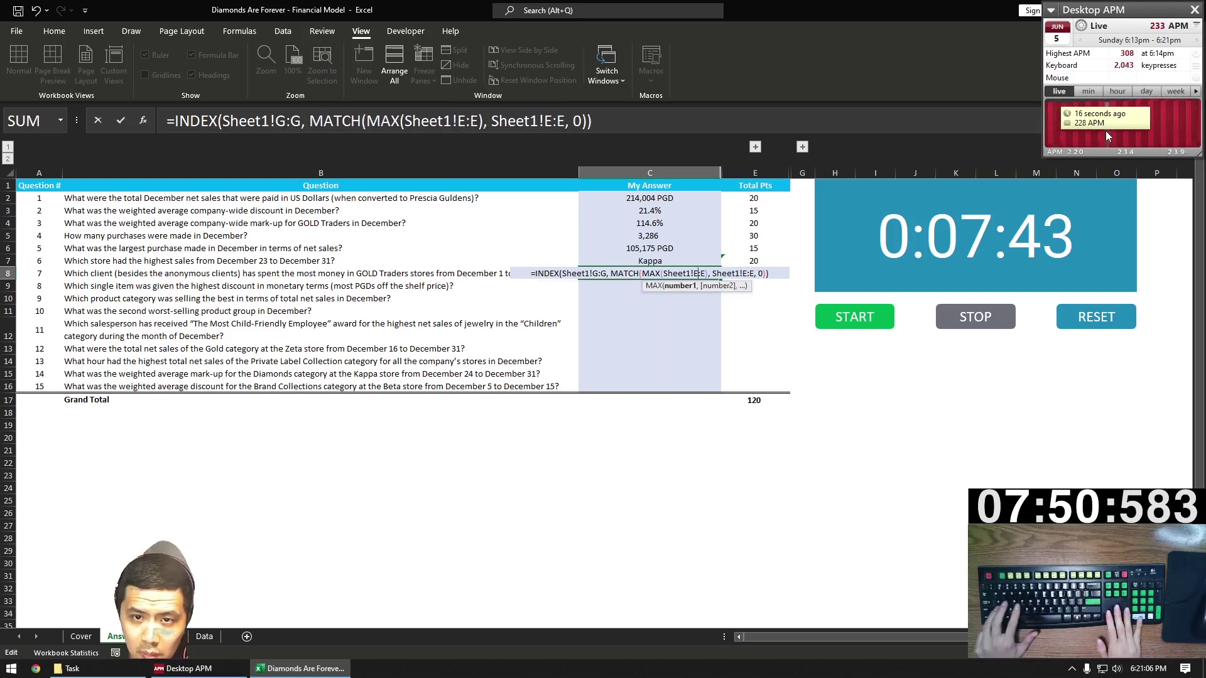
key(BackSpace)
key(BackSpace)
key(BackSpace)
text(H:H)
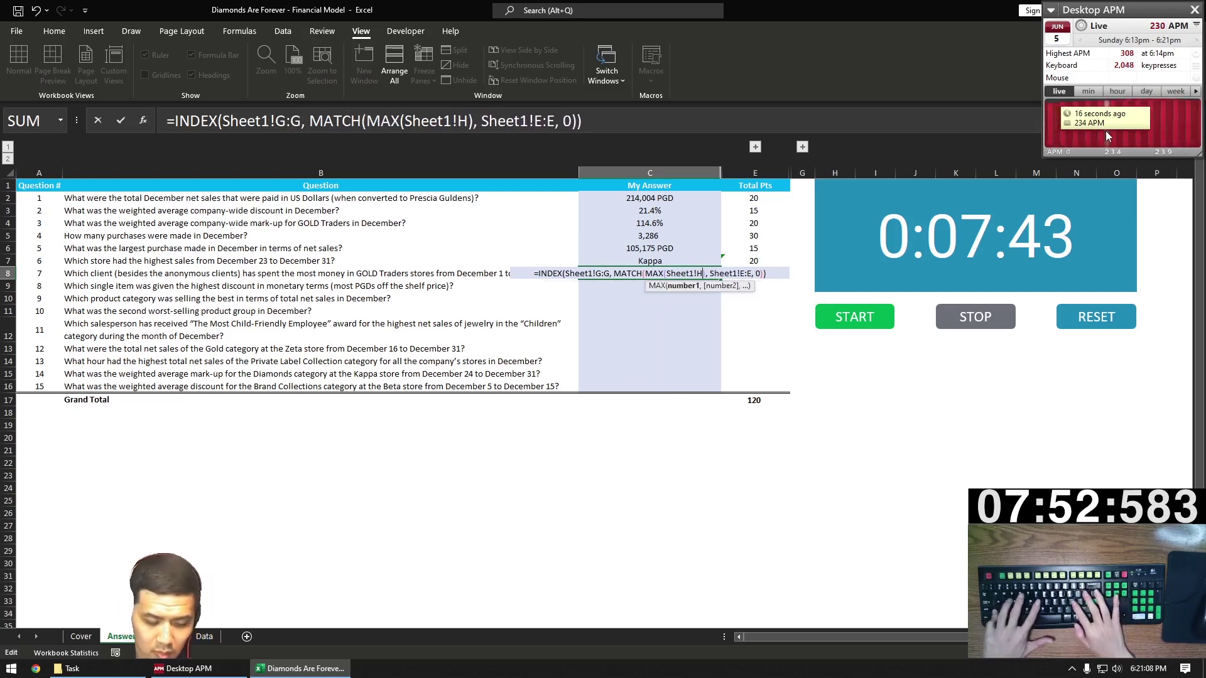
Change the MATCH lookup array in C8 to Sheet1!H:H, enter the formula and copy the cell.
key(BackSpace)
key(BackSpace)
key(BackSpace)
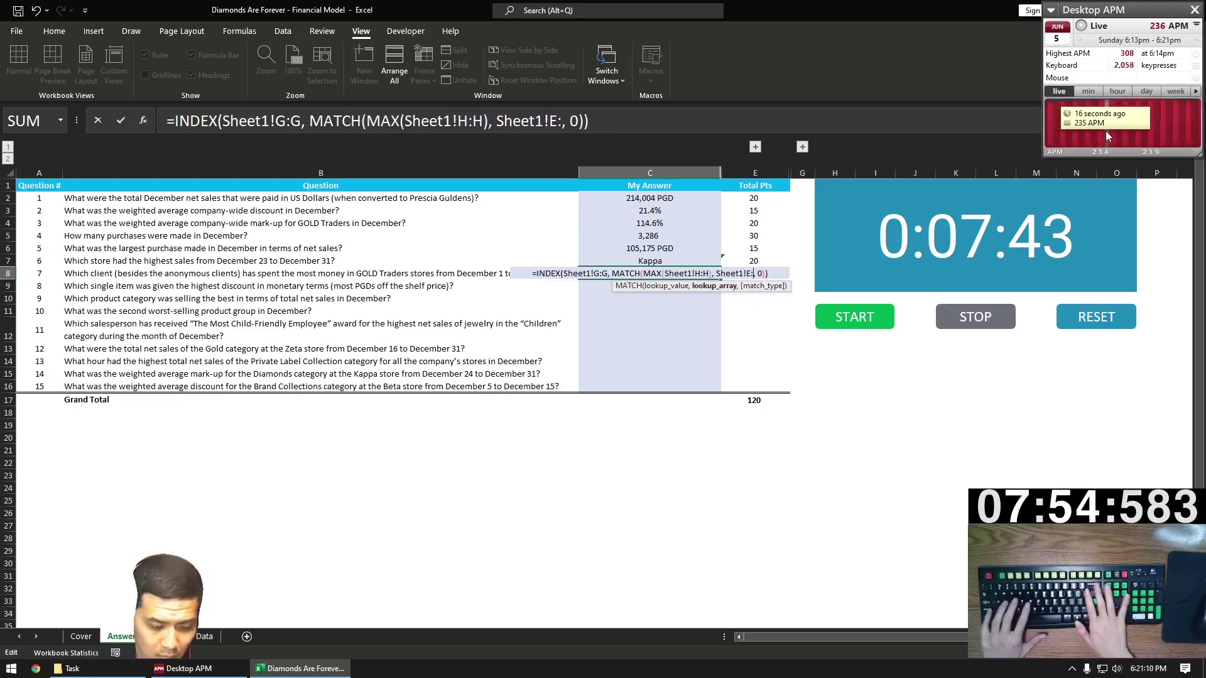
text(H:H)
key(ctrl+Return)
key(ctrl+c)
key(Down)
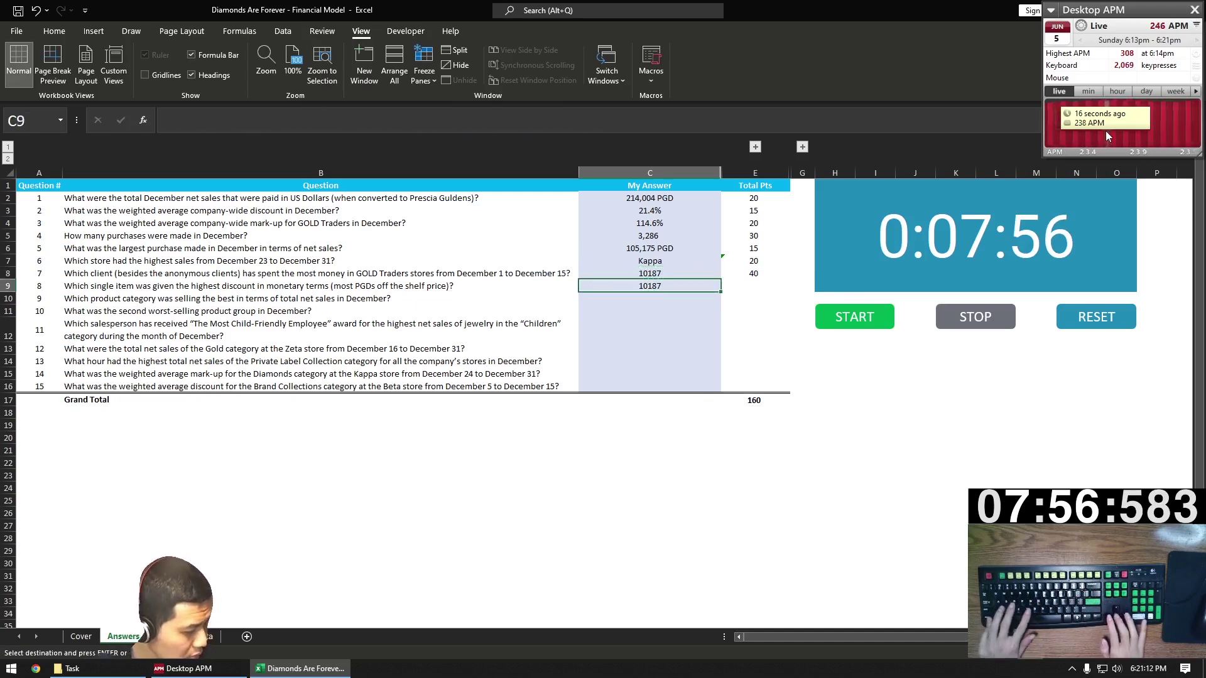
key(ctrl+v)
key(ctrl+z)
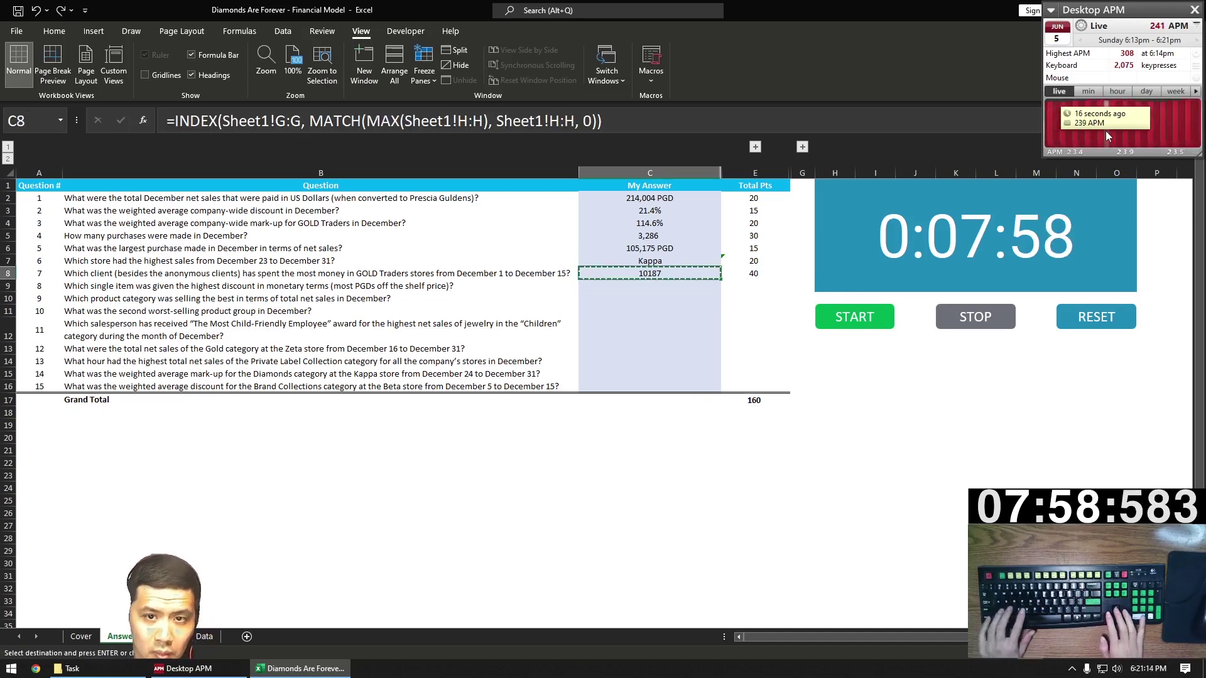
Paste the copied formula into C10 and change its INDEX array to the product category column, Sheet1!J:J.
key(Down)
key(Down)
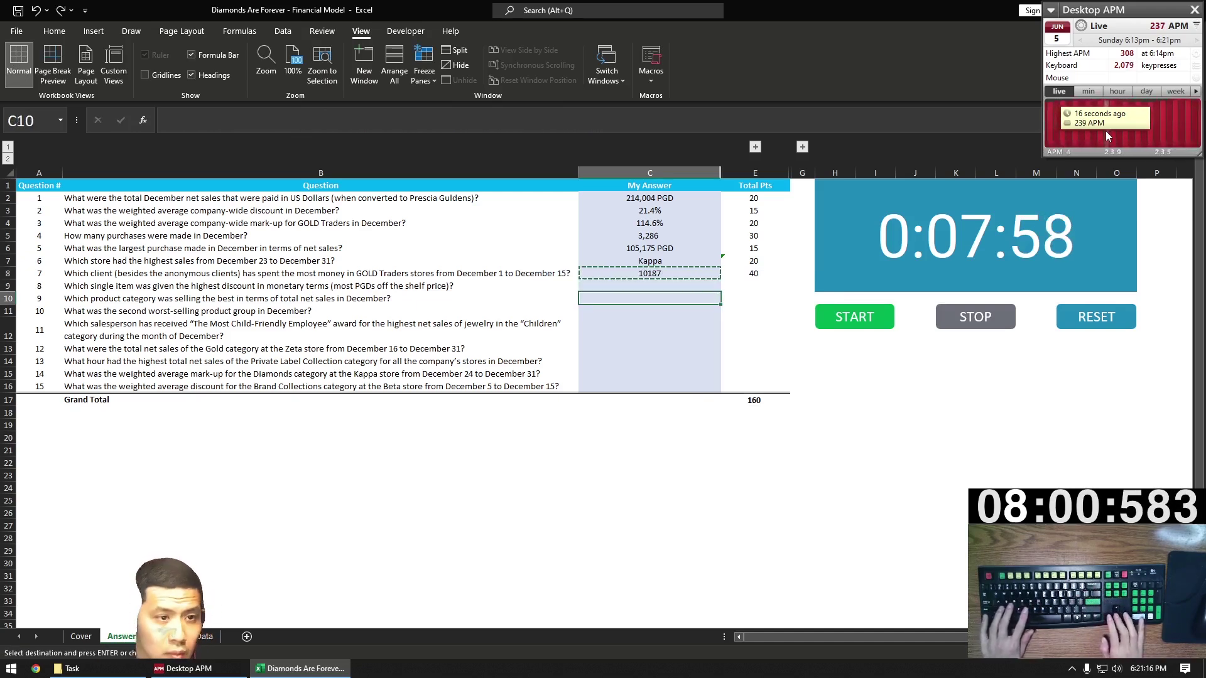
key(ctrl+v)
key(F2)
key(ctrl+Right)
key(ctrl+Right)
key(ctrl+Right)
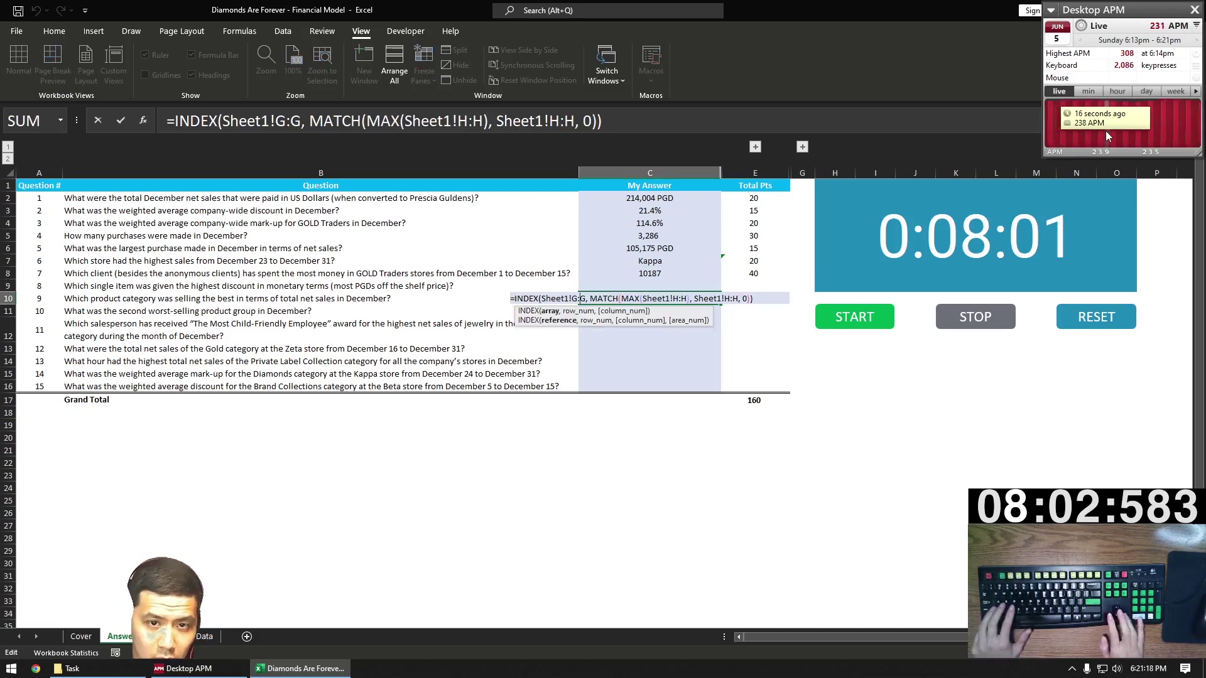
key(BackSpace)
key(BackSpace)
key(BackSpace)
text(J:J)
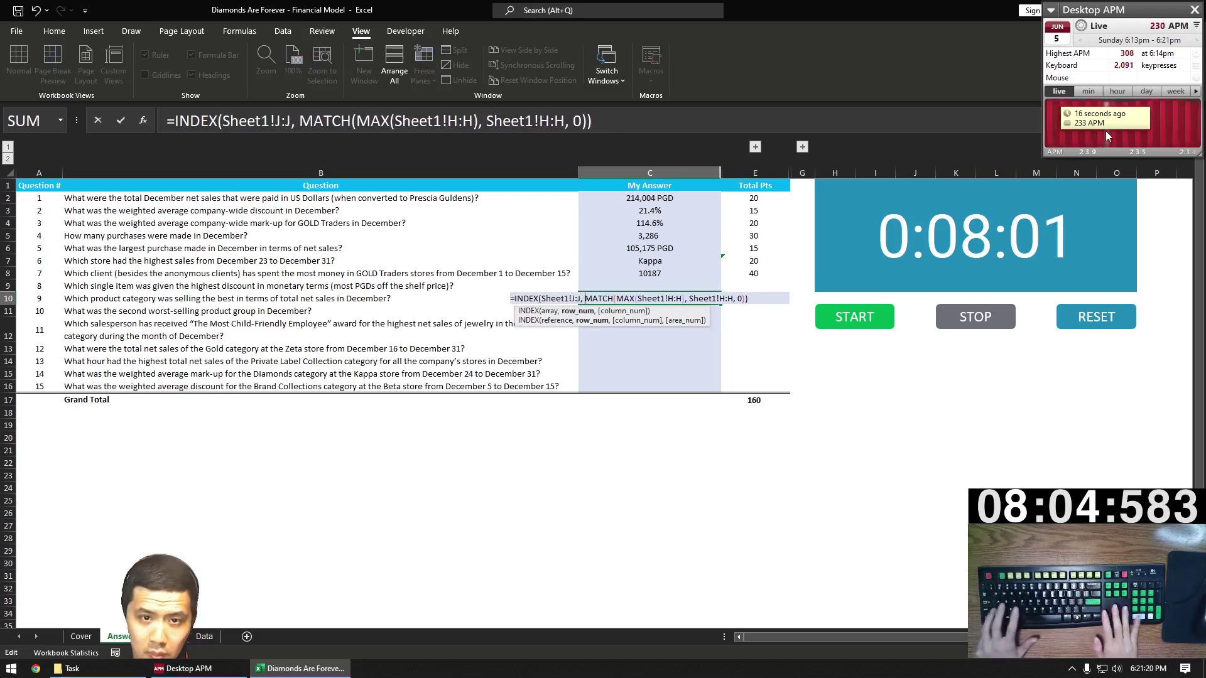
Change the MAX range in the C10 formula to the category sales, Sheet1!K:K.
key(ctrl+Right)
key(ctrl+Right)
key(ctrl+Right)
key(ctrl+Right)
key(ctrl+Right)
key(BackSpace)
key(BackSpace)
key(BackSpace)
text(K:K)
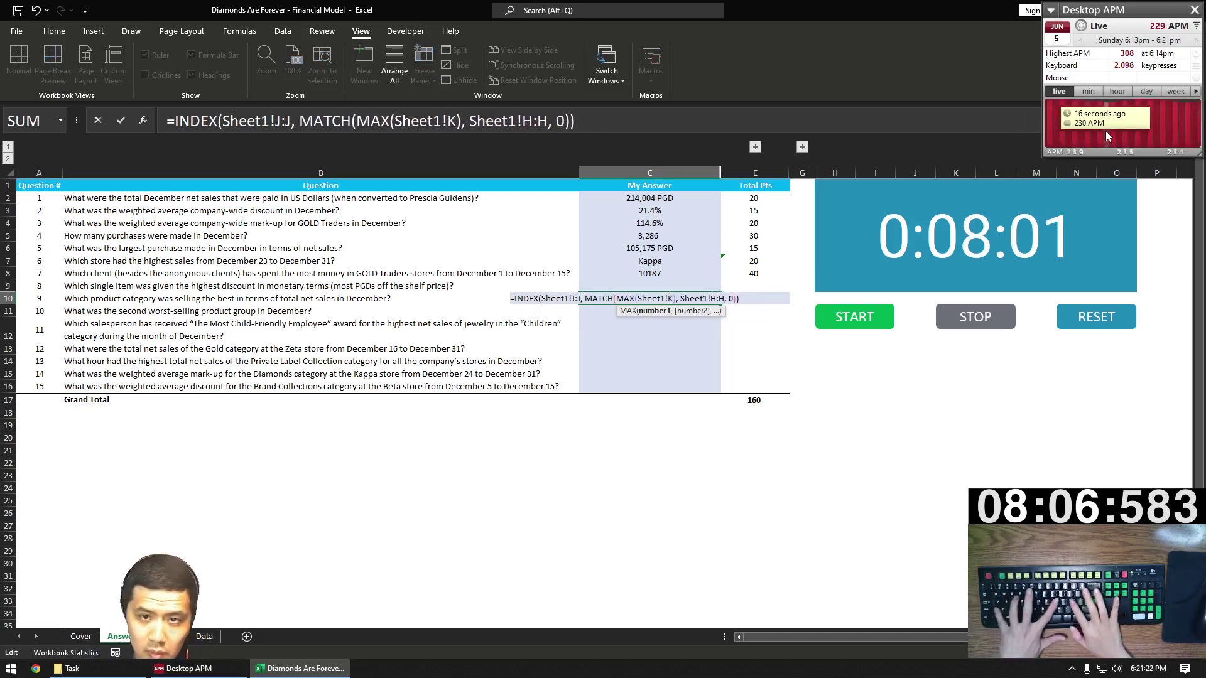
Change the MATCH lookup array in C10 to Sheet1!K:K and enter the formula.
key(ctrl+Right)
key(BackSpace)
key(BackSpace)
key(BackSpace)
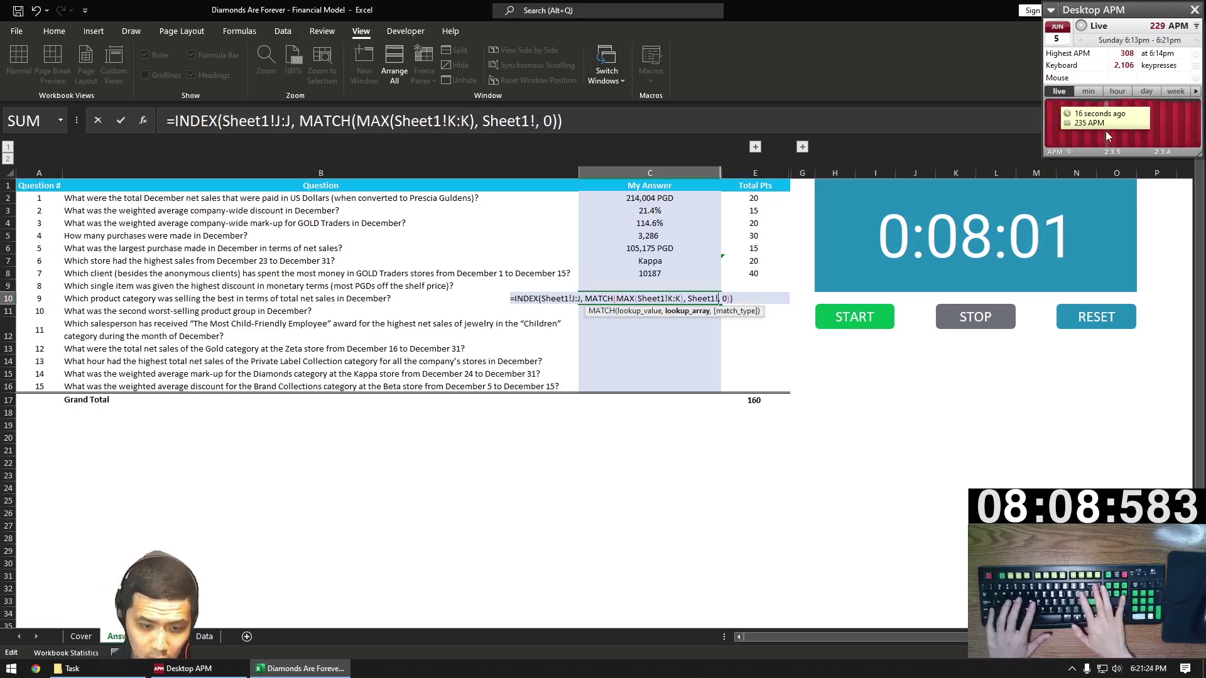
text(K:K)
key(Return)
Copy the C10 formula into C11, C12 and C14.
key(Up)
key(ctrl+c)
key(Down)
key(ctrl+v)
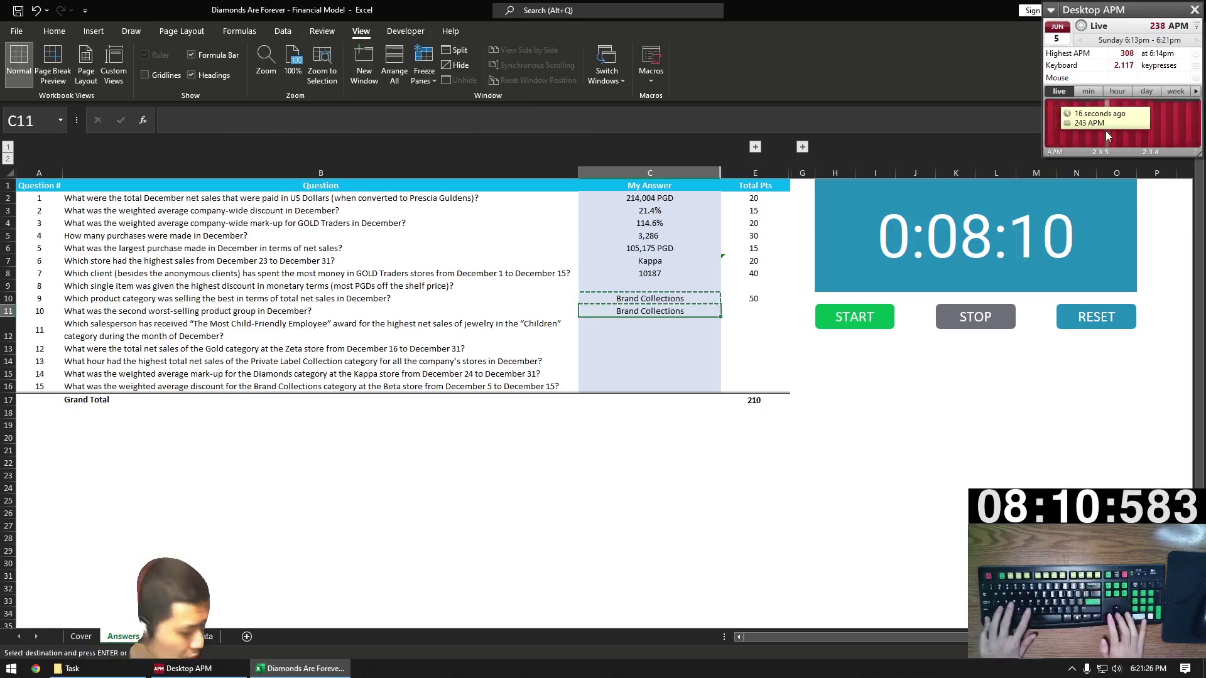
key(Down)
key(ctrl+v)
key(Down)
key(Down)
key(ctrl+v)
key(Up)
key(Up)
key(Up)
key(Up)
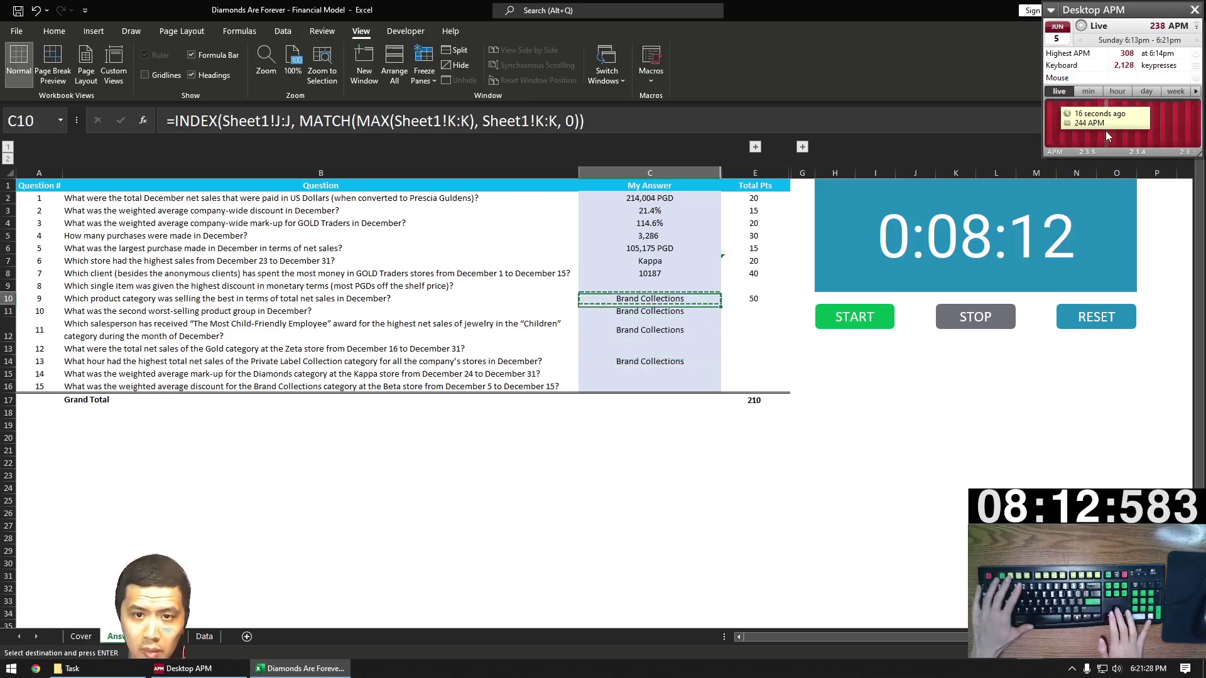
Replace MAX with SMALL in the C11 formula for the second worst-selling product group.
key(Down)
key(F2)
key(ctrl+Right)
key(ctrl+Right)
key(ctrl+Right)
key(ctrl+Right)
key(ctrl+Right)
key(ctrl+Right)
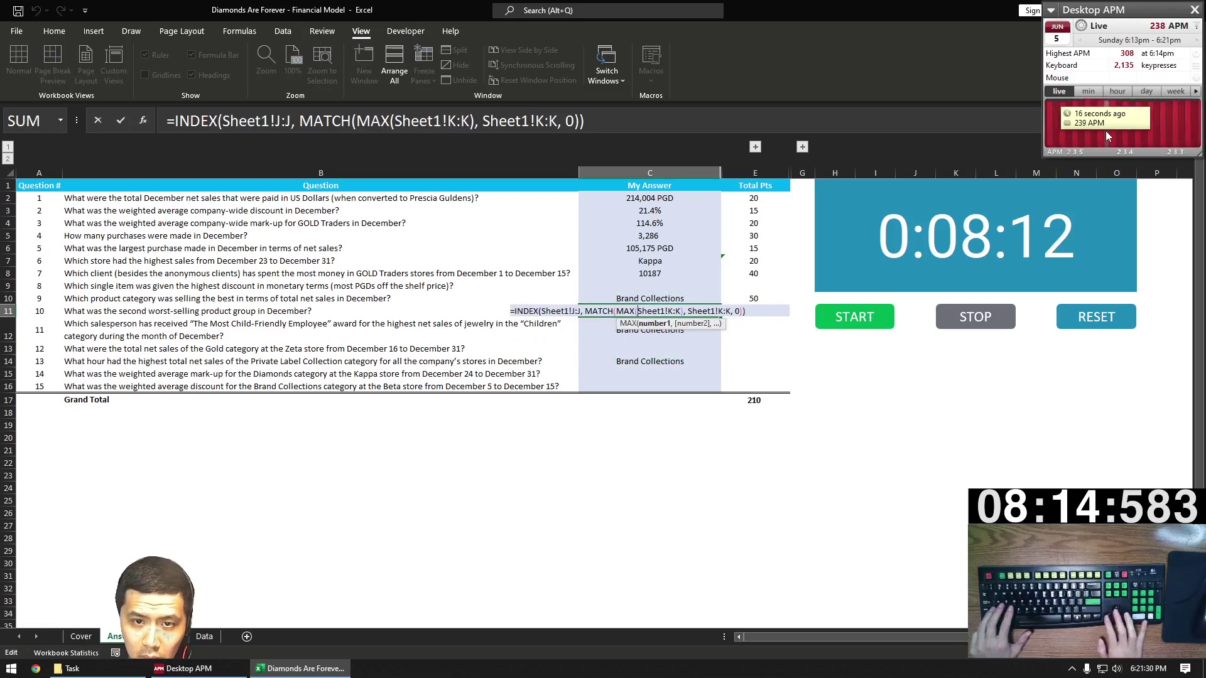
key(Left)
key(ctrl+shift+Left)
text(SM)
key(Tab)
Give the SMALL function in C11 a k argument of 2 and enter the formula.
key(Right)
key(Right)
key(Right)
key(Right)
key(Right)
key(Right)
key(Right)
key(Right)
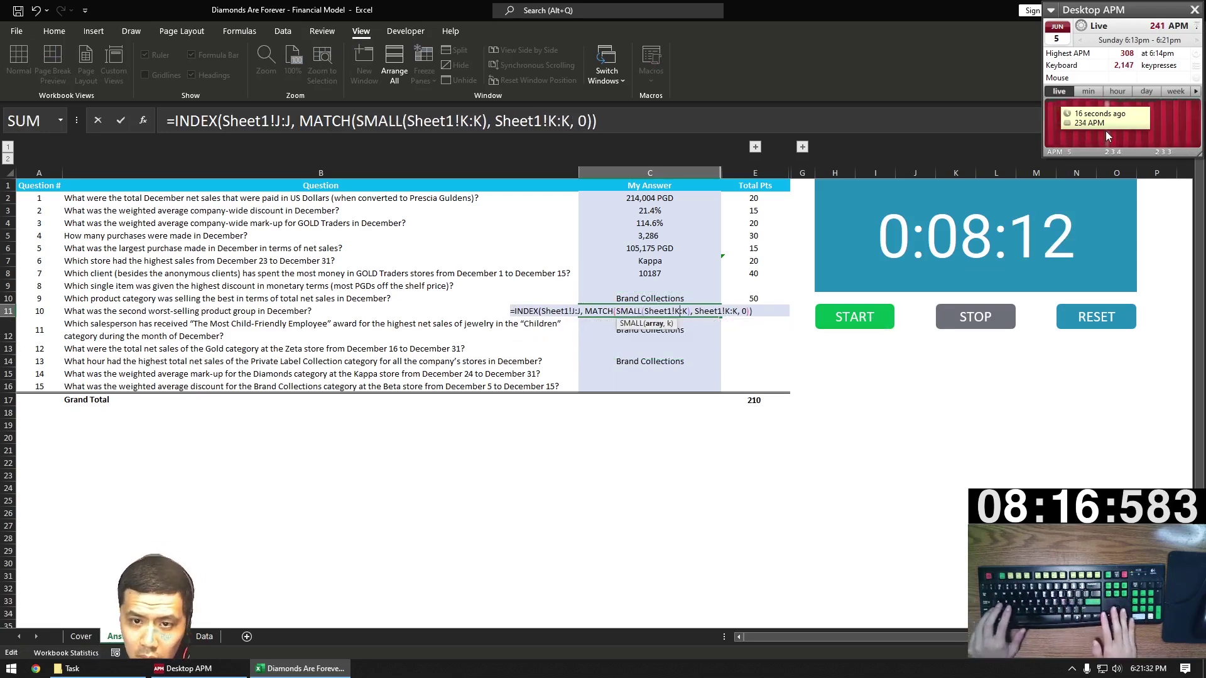
text(, 2)
key(Return)
Change the INDEX array in the C12 formula to the Shop Assistant column, Sheet1!M:M.
key(F2)
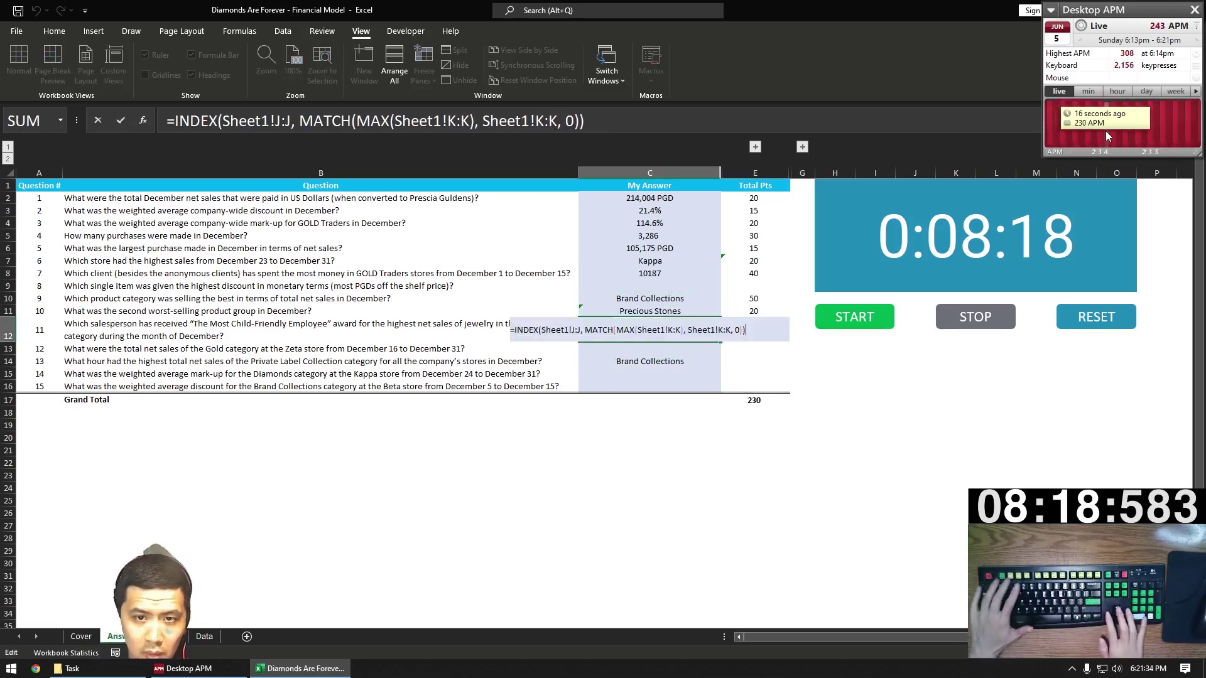
key(Right)
key(Right)
key(Right)
key(Right)
key(Right)
key(Right)
key(Right)
key(Right)
key(Right)
key(Right)
key(Right)
key(Right)
key(Right)
key(Right)
key(Right)
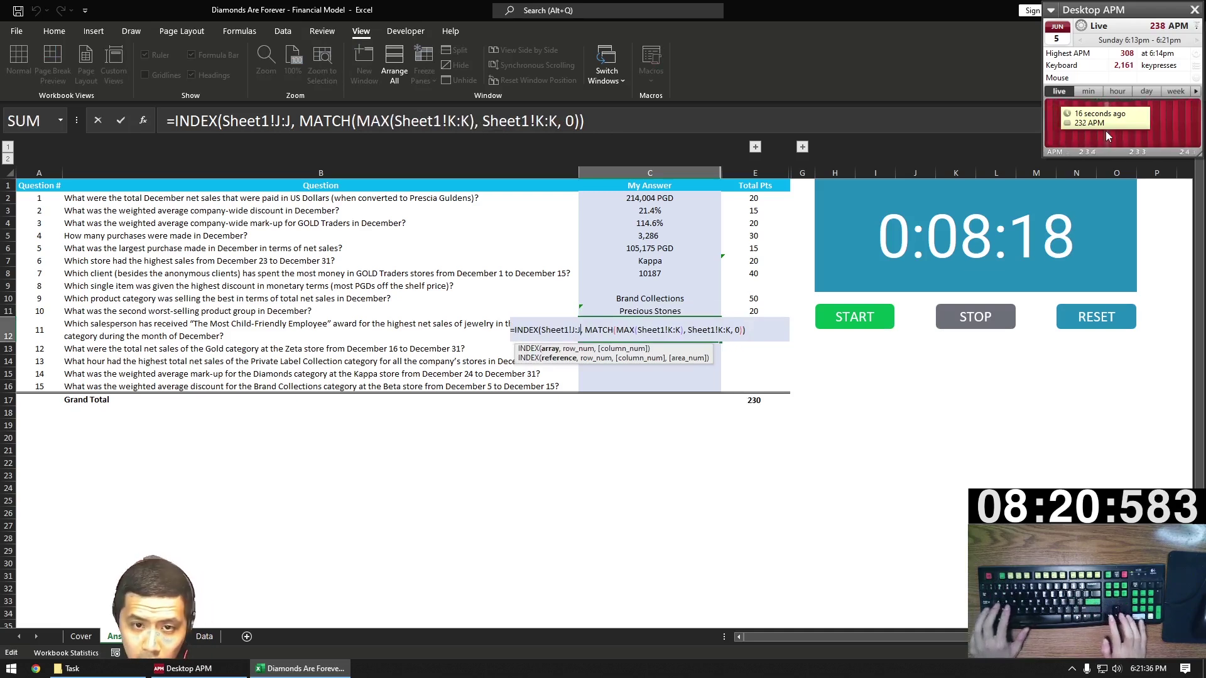
key(Delete)
key(BackSpace)
key(BackSpace)
text(M:M)
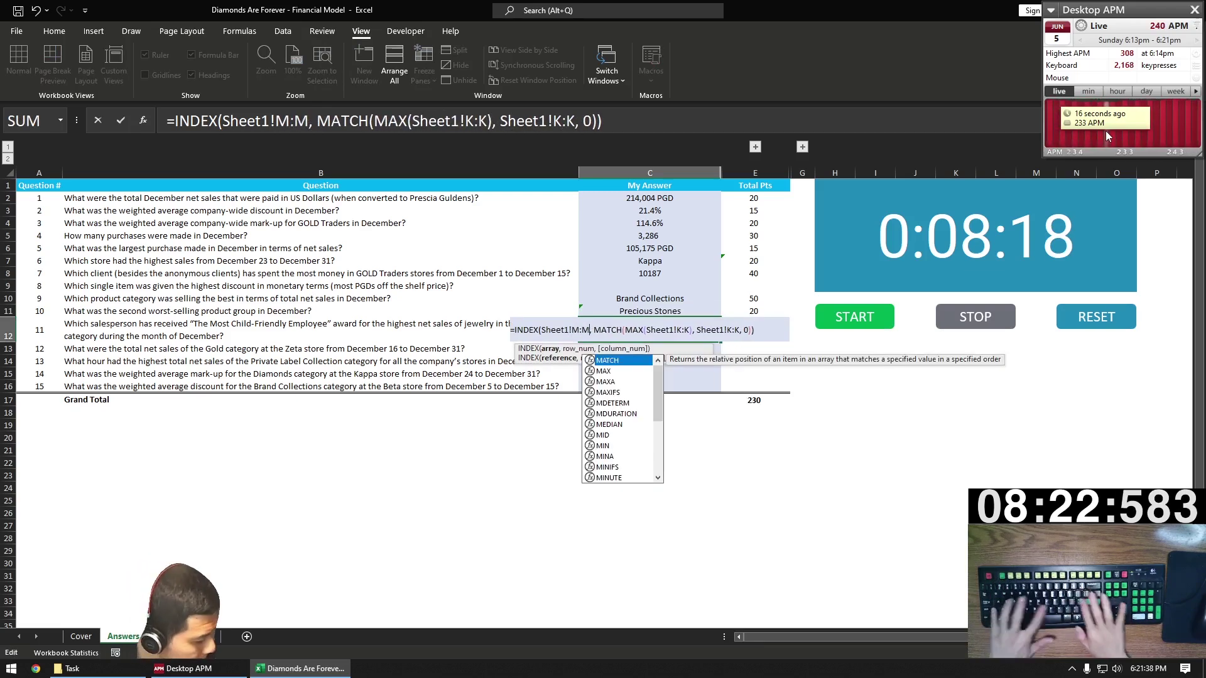
Change the MAX range in the C12 formula to the shop assistant sales, Sheet1!N:N.
key(Right)
key(Right)
key(Right)
key(Right)
key(Right)
key(Right)
key(Right)
key(Right)
key(Right)
key(Right)
key(Right)
key(Right)
key(Right)
key(Right)
key(Right)
key(Right)
key(Right)
key(Right)
key(Right)
key(Right)
key(Right)
key(BackSpace)
key(BackSpace)
key(BackSpace)
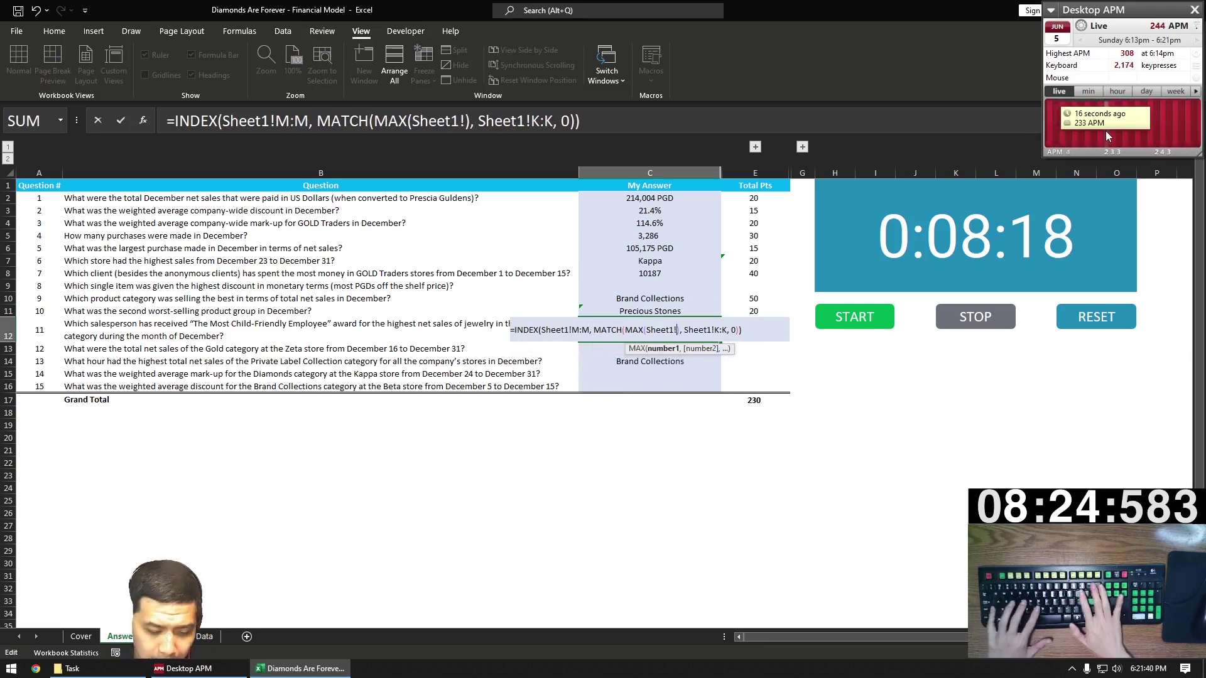
text(N:N)
Change the MATCH lookup array in C12 to Sheet1!N:N and enter the formula.
key(Right)
key(Right)
key(Right)
key(Right)
key(Right)
key(Right)
key(Right)
key(Right)
key(Right)
key(Right)
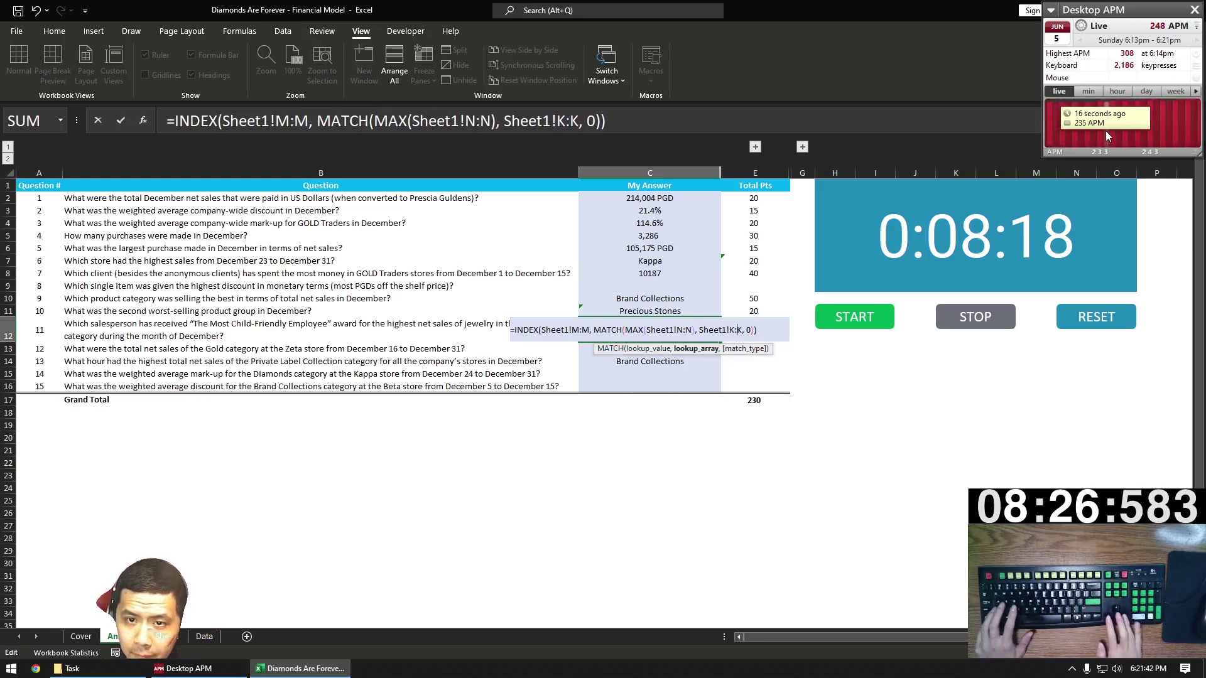
text(NN)
key(BackSpace)
text(:N)
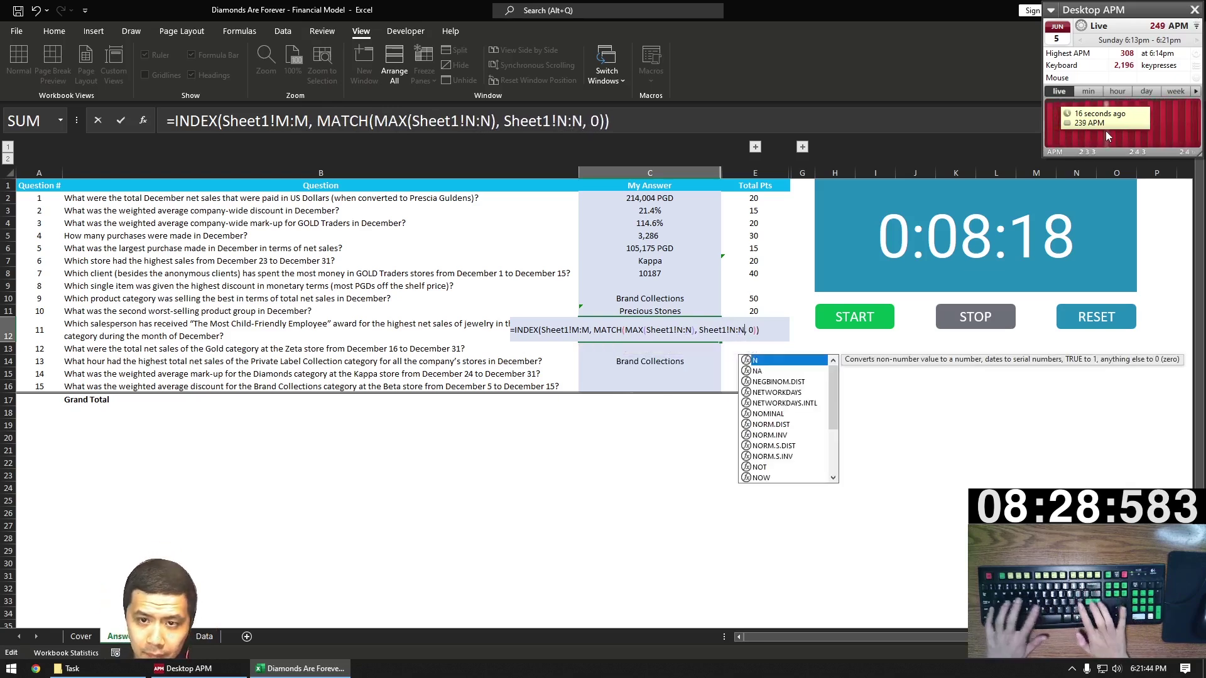
key(Return)
Change the INDEX array in the C14 formula to the Hour column, Sheet1!P:P.
key(Down)
key(F2)
key(Right)
key(Right)
key(Right)
key(Right)
key(Right)
key(Right)
key(Right)
key(Right)
key(Right)
key(Right)
key(Right)
key(Right)
key(Right)
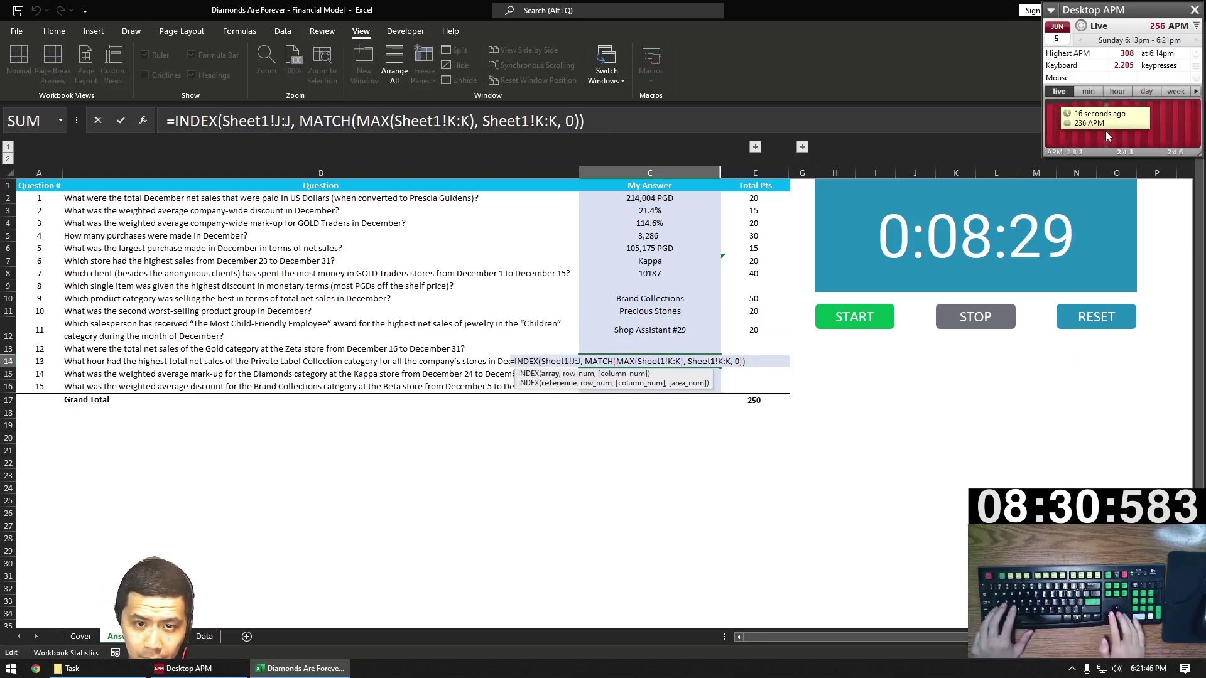
key(BackSpace)
key(BackSpace)
key(BackSpace)
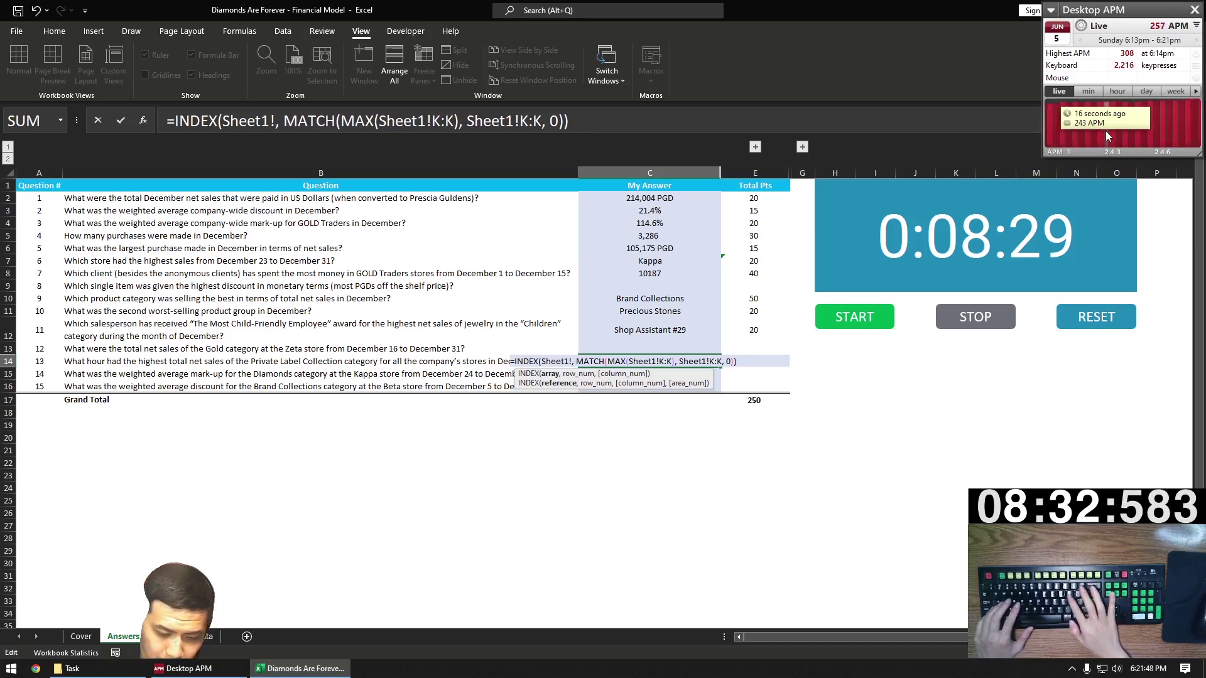
text(P:P)
Change the MAX range in the C14 formula to the hourly sales, Sheet1!Q:Q.
key(Right)
key(Right)
key(Right)
key(Right)
key(Right)
key(Right)
key(Right)
key(Right)
key(Right)
key(Right)
key(Right)
key(Right)
key(Right)
key(Right)
key(Right)
key(Right)
key(Right)
key(Right)
key(Right)
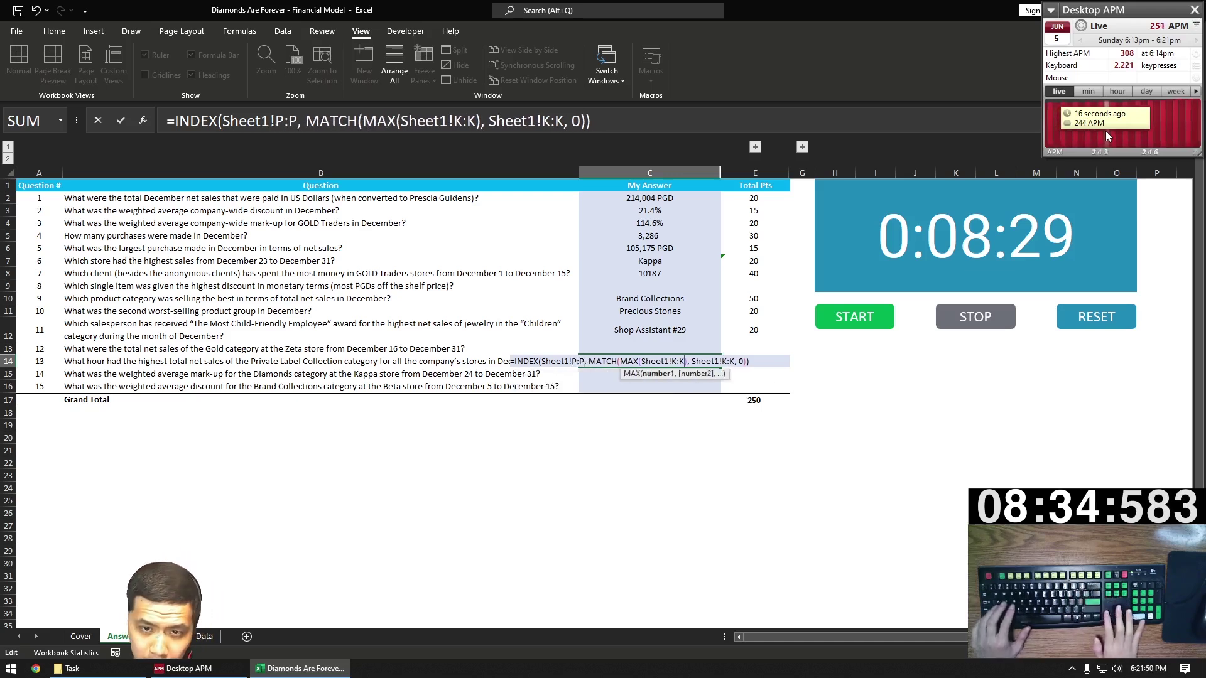
key(BackSpace)
key(BackSpace)
key(BackSpace)
text(Q:Q)
Change the MATCH lookup array in C14 to Sheet1!Q:Q and enter the formula.
key(Right)
key(Right)
key(Right)
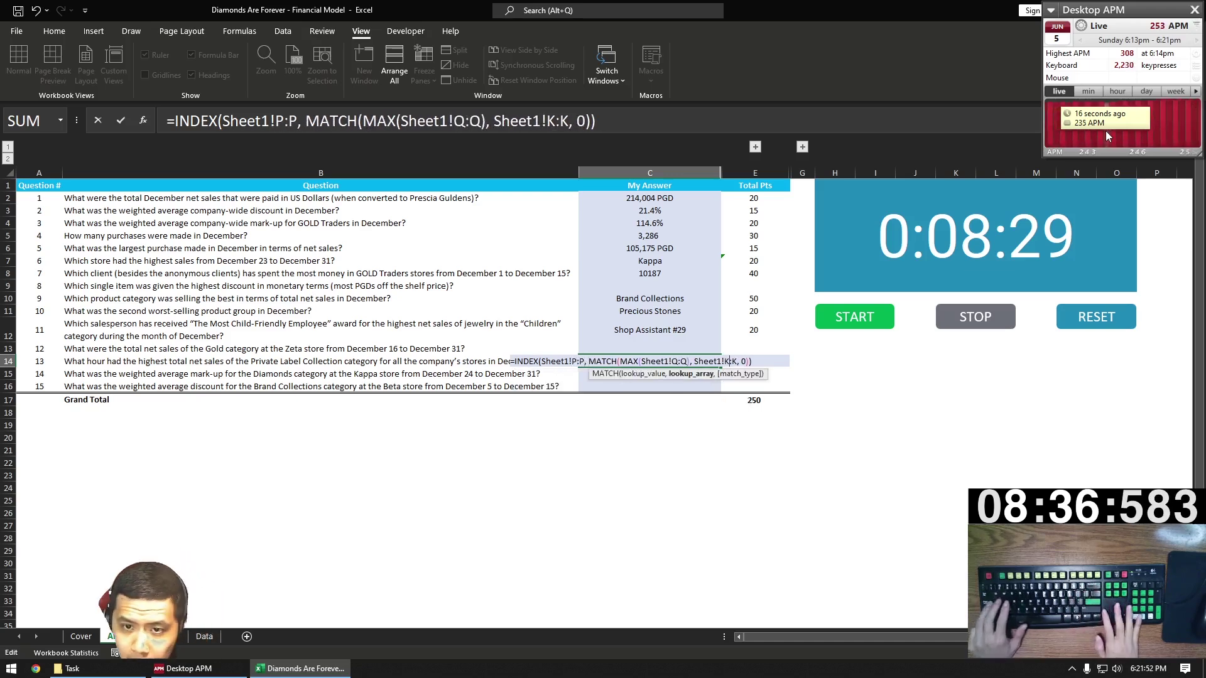
text(Q:Q)
key(Return)
Start an INDEX formula in C9 with the Itemname column, Data!F:F, as its array.
key(Up)
key(Up)
key(Up)
key(Up)
key(Up)
key(Up)
text(=INDEX)
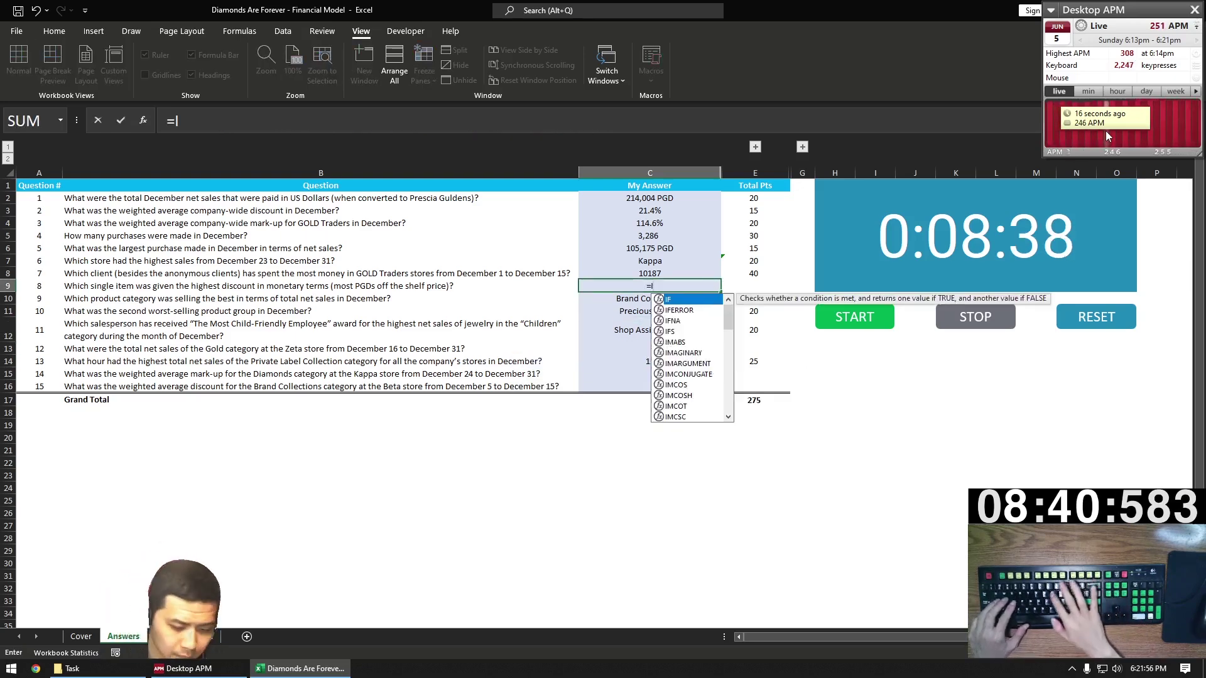
key(ctrl+Page_Down)
key(ctrl+Page_Down)
key(ctrl+Page_Down)
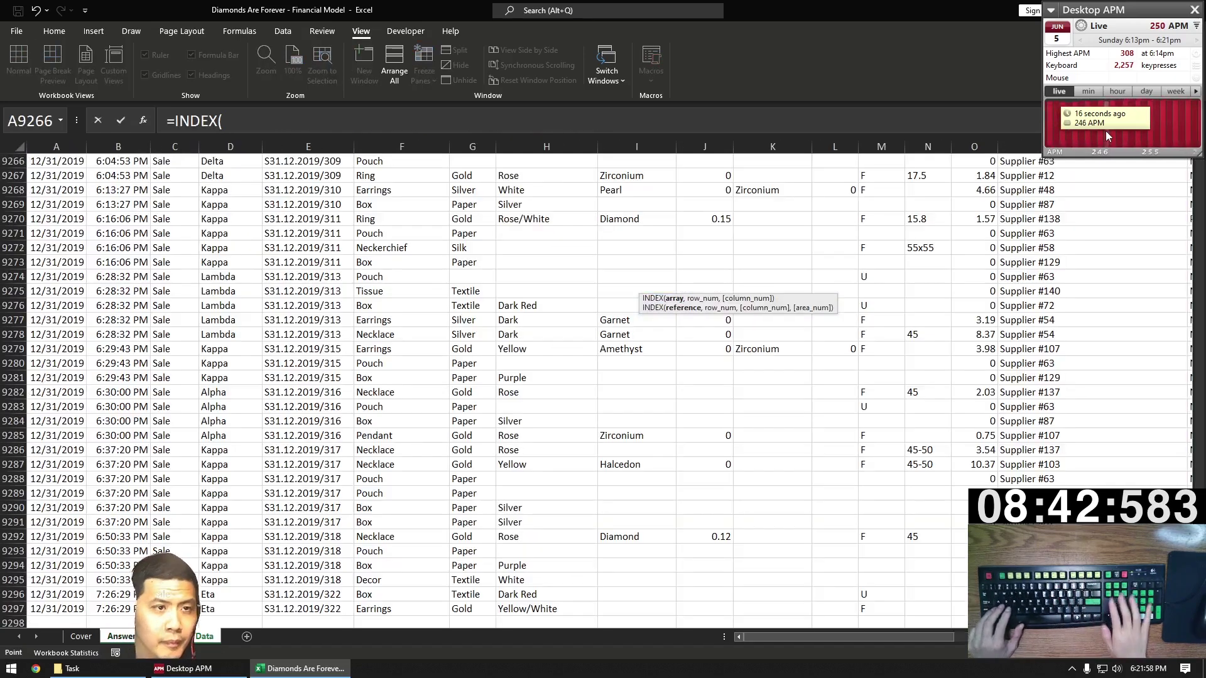
key(Right)
key(Right)
key(Right)
key(Right)
key(Right)
key(ctrl+space)
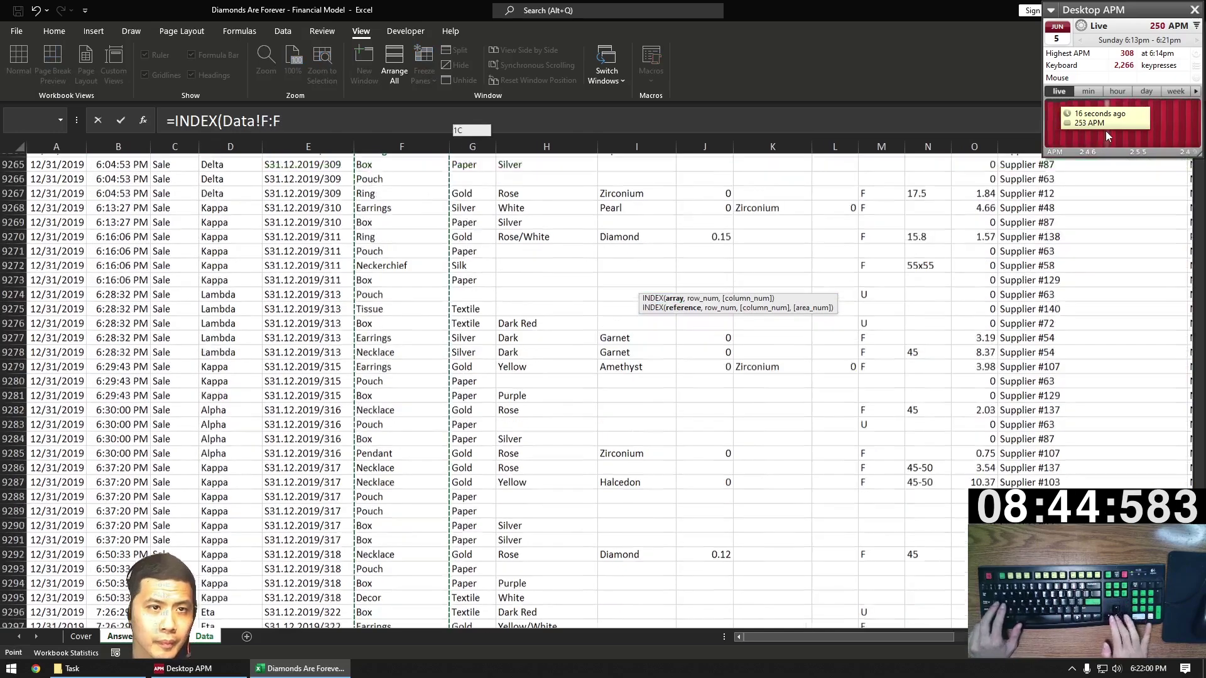
Add a MATCH to the C9 formula that looks up the MAX of the discount column, Data!AE:AE.
text(, MATCH()
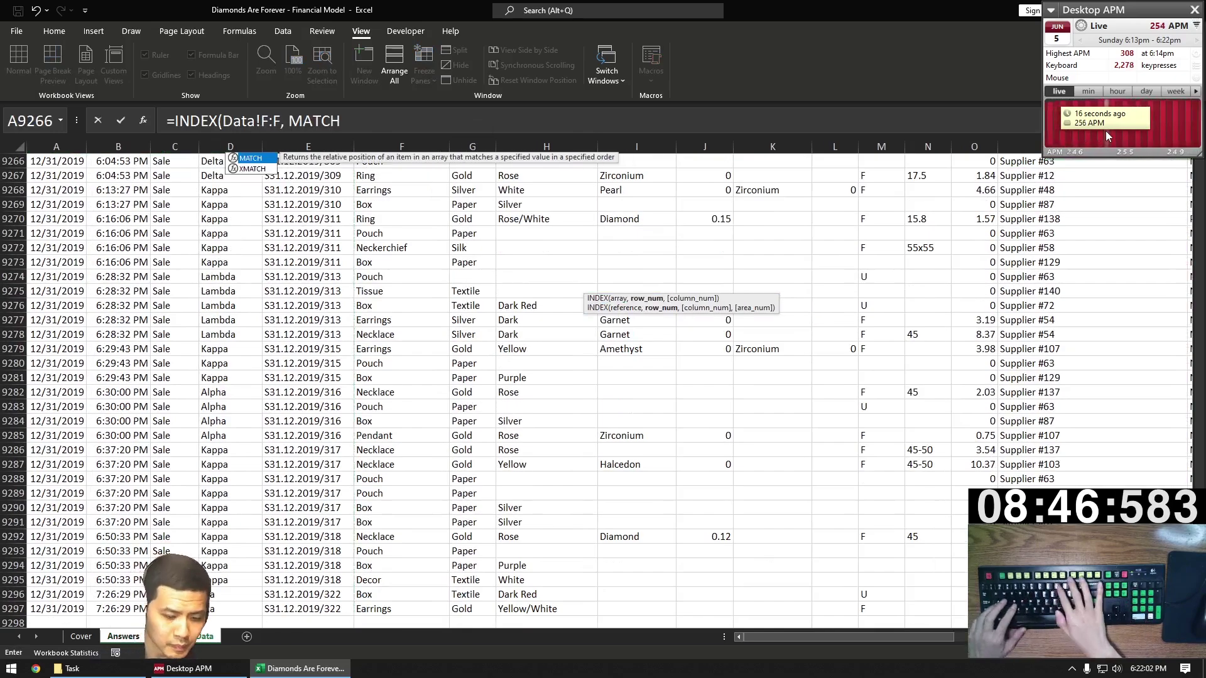
key(ctrl+Home)
key(BackSpace)
key(BackSpace)
key(BackSpace)
key(BackSpace)
key(BackSpace)
text(MAX()
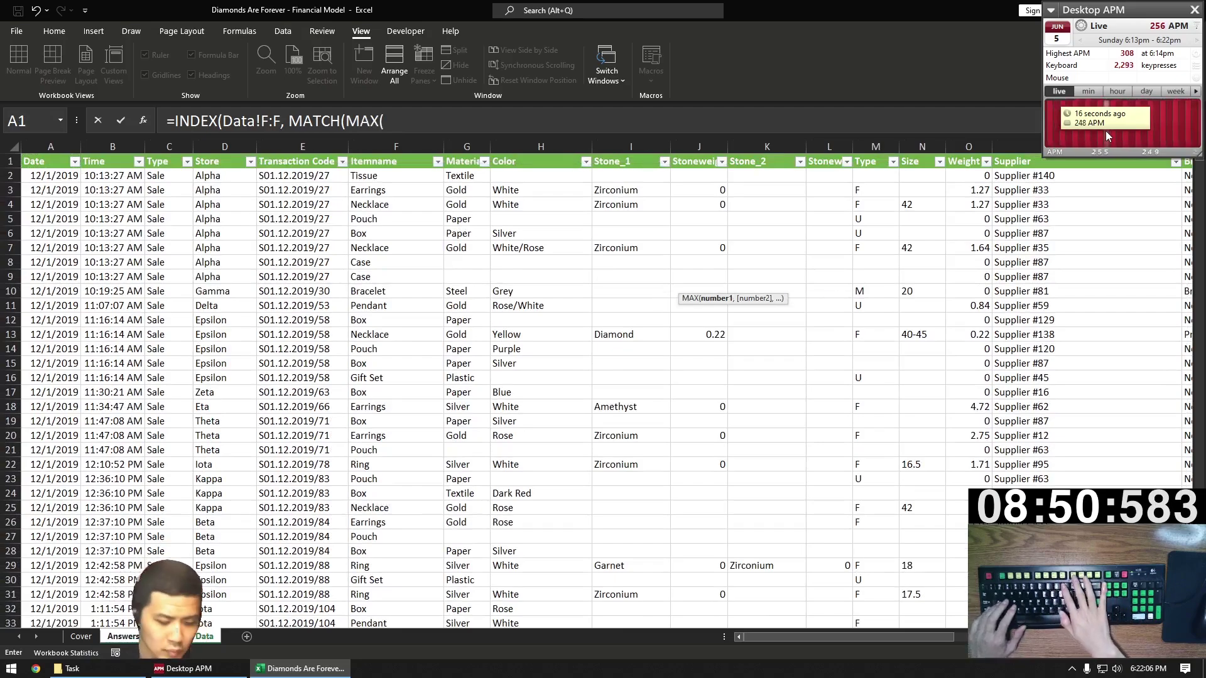
key(ctrl+Right)
key(Right)
key(Right)
key(Right)
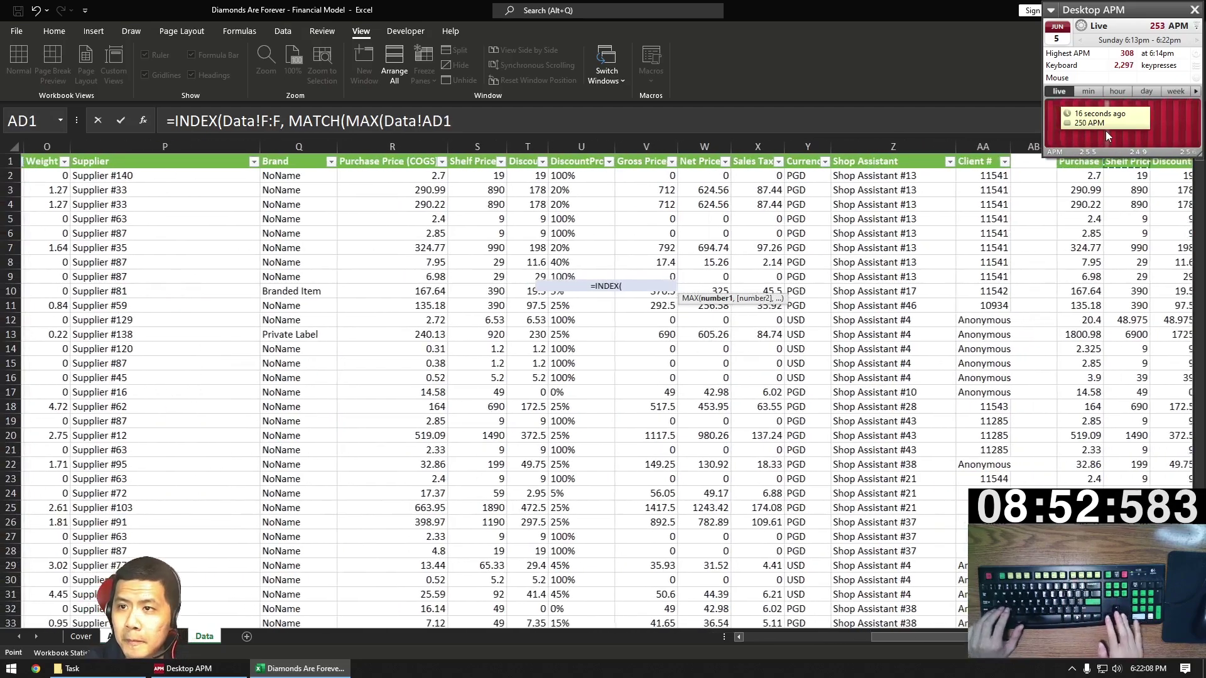
key(Right)
key(Right)
key(Left)
key(ctrl+shift+Down)
key(ctrl+space)
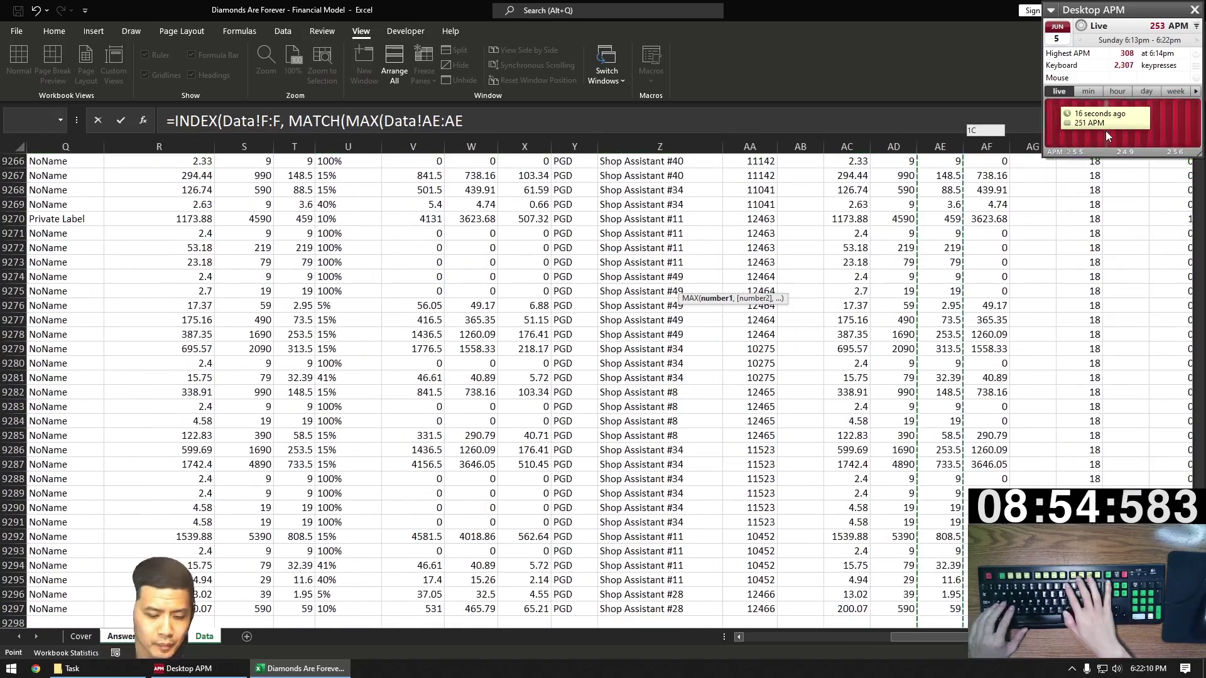
Set the MATCH lookup array in C9 to Data!AE:AE with match type 0 and close the formula.
text(),)
key(Left)
key(Left)
key(Left)
key(Left)
key(Right)
key(Right)
key(ctrl+Up)
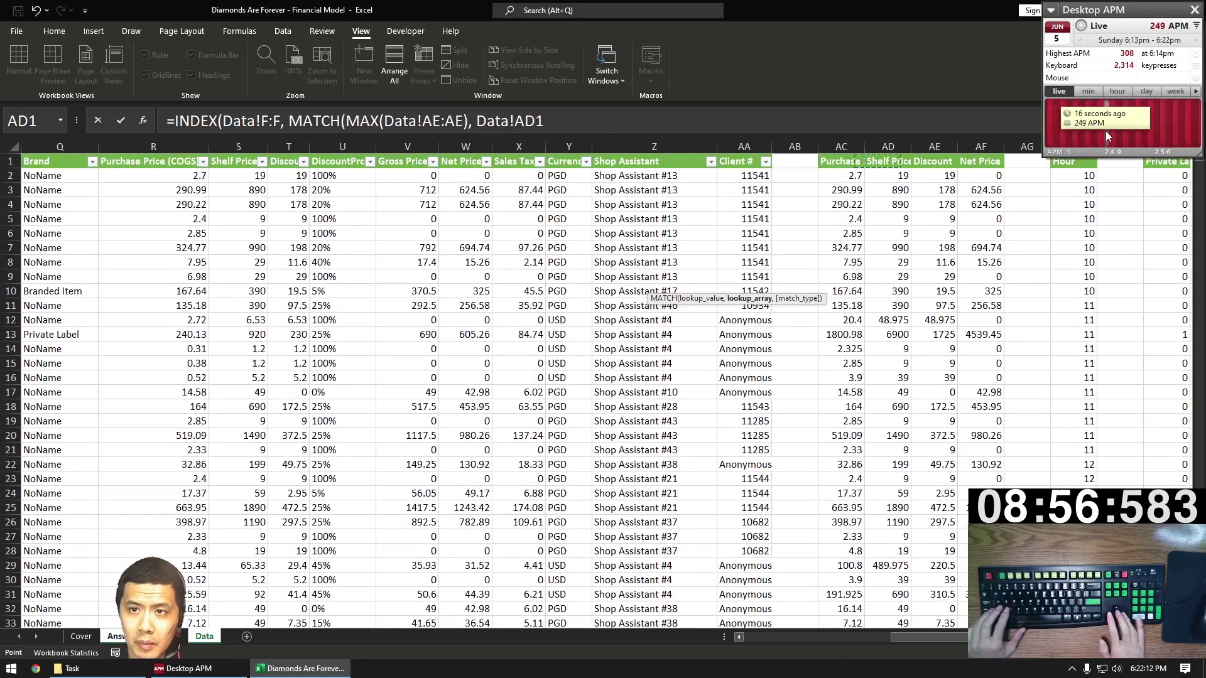
key(ctrl+shift+Down)
key(ctrl+space)
text(, 0)))
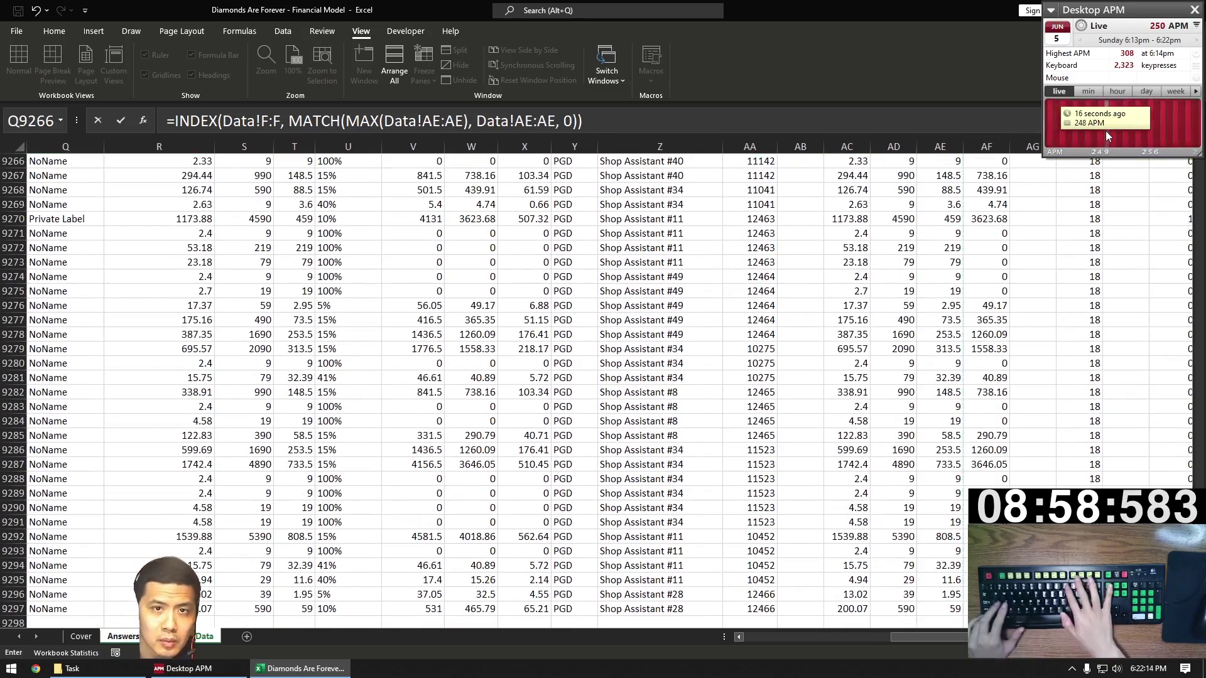
Duplicate the INDEX expression within the C9 formula and join the two copies with &.
key(F2)
key(Home)
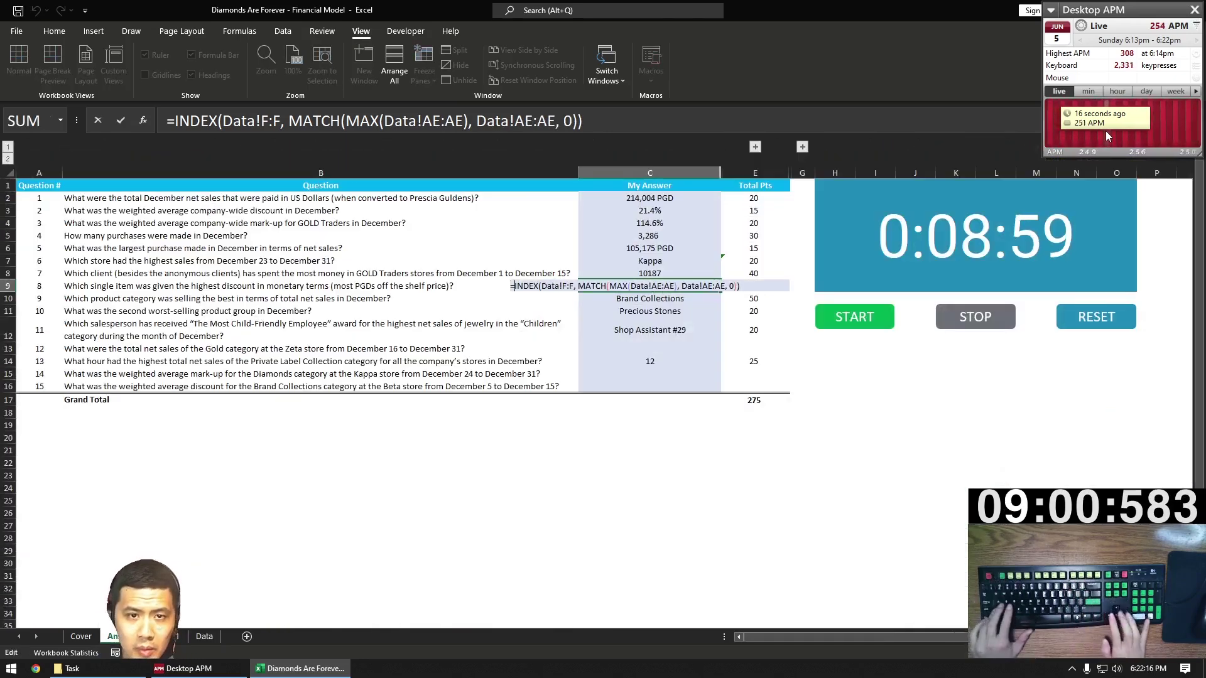
text(INDEX(Data!F:F, MATCH(MAX(Data!AE:AE), Data!AE:AE, 0)))
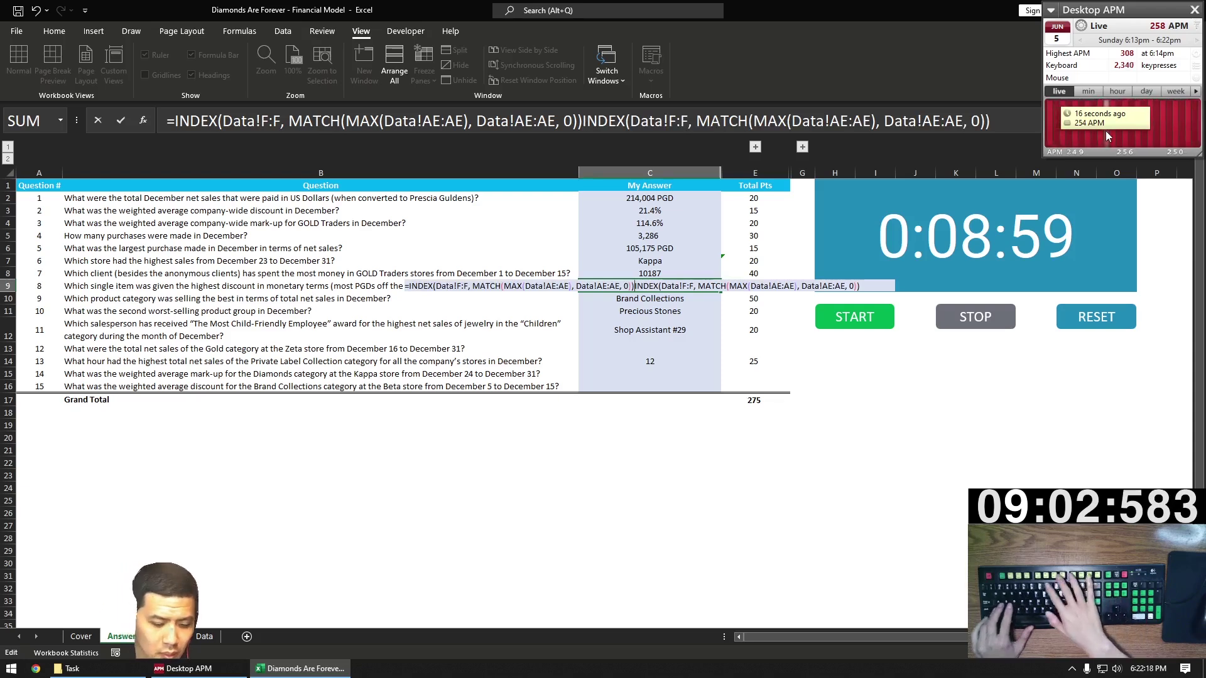
text(&)
Change the first INDEX array in the C9 formula to the material column, Data!G:G.
key(Right)
key(Right)
key(Right)
key(Right)
key(Right)
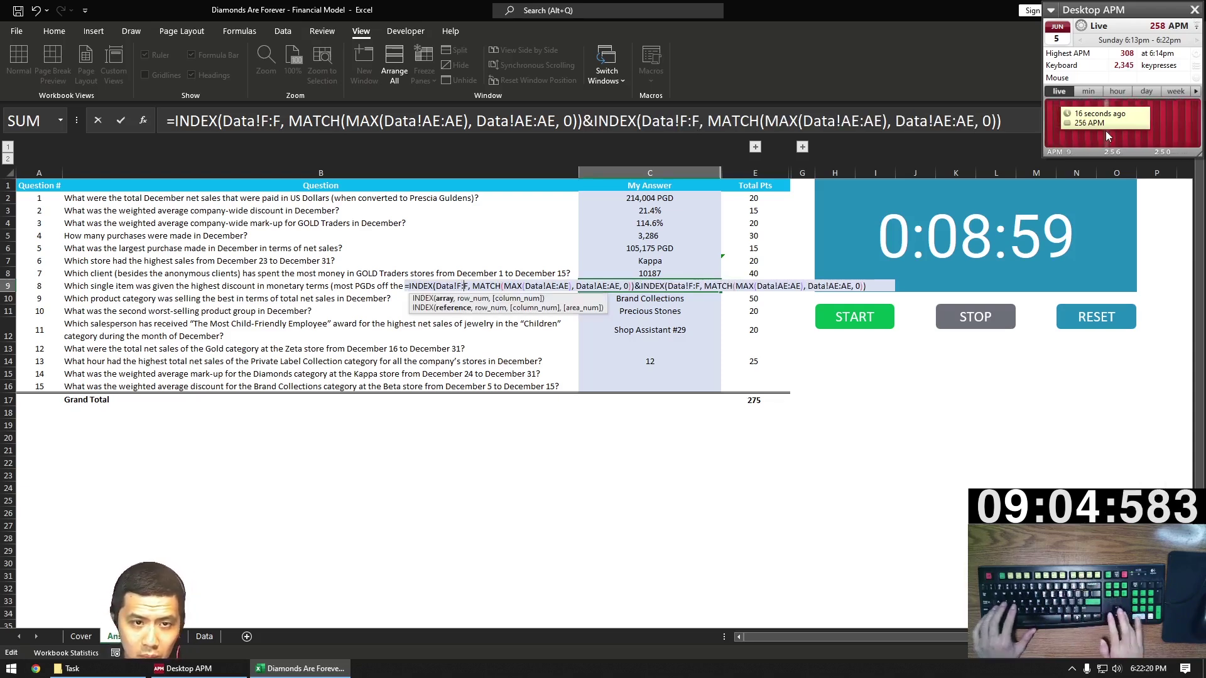
key(Right)
key(Right)
key(Right)
key(Right)
key(Right)
key(Right)
key(Delete)
key(Delete)
key(Delete)
text(G:G)
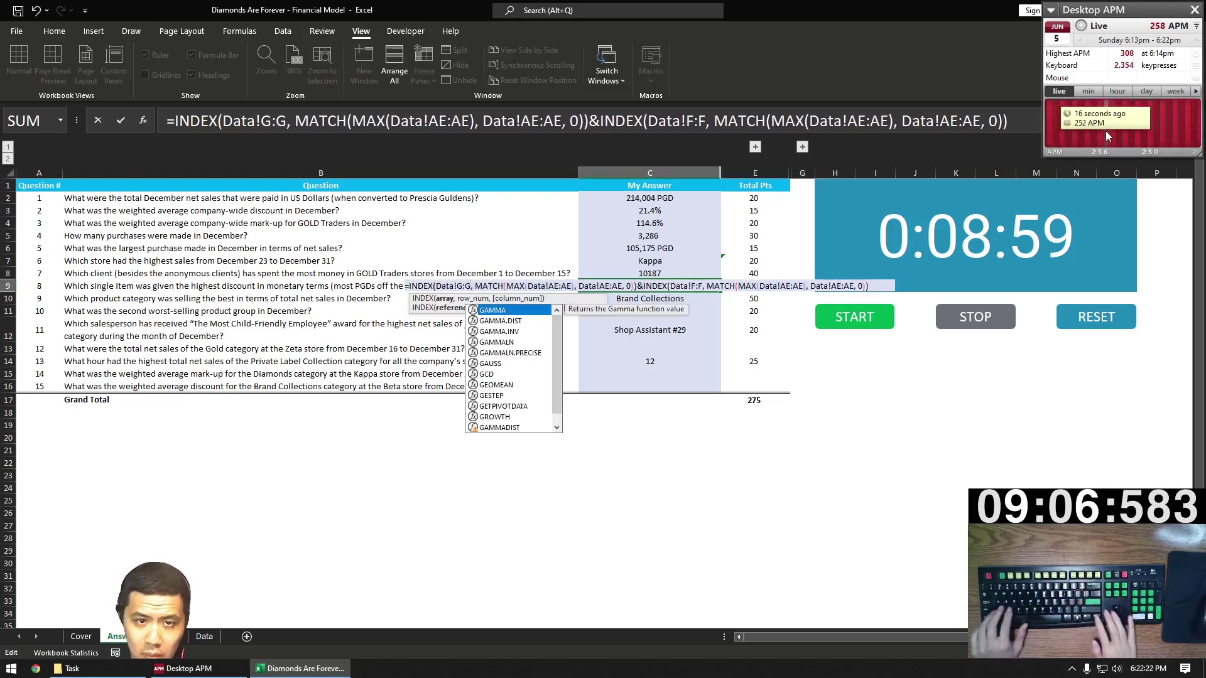
Append a third copy of the INDEX expression to the C9 formula, joined with &.
key(End)
text(*)
text(INDEX(Data!F:F, MATCH(MAX(Data!AE:AE), Data!AE:AE, 0)))
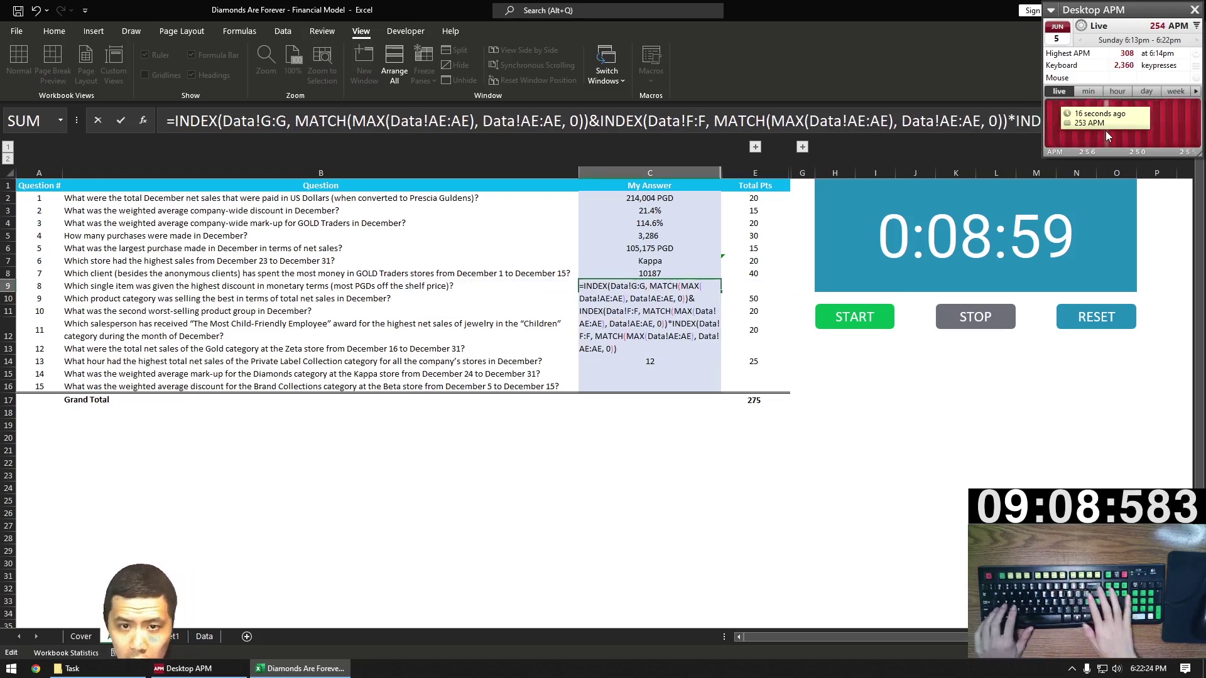
key(Up)
key(Up)
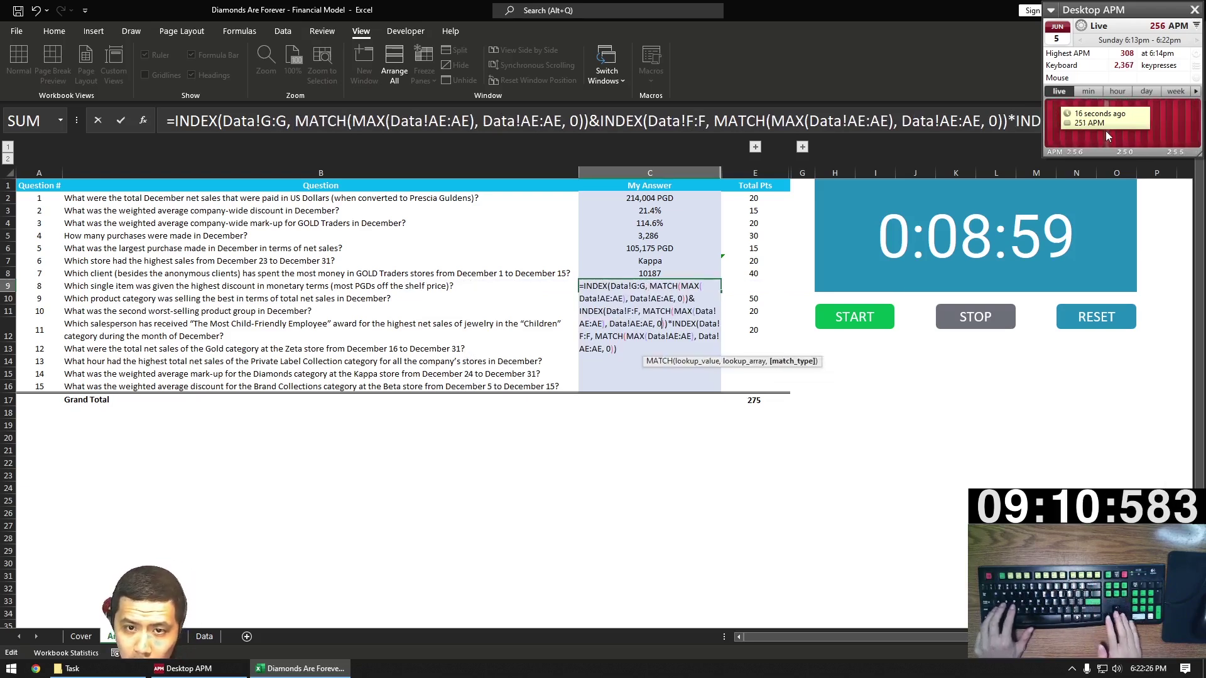
key(Right)
key(Right)
text(&)
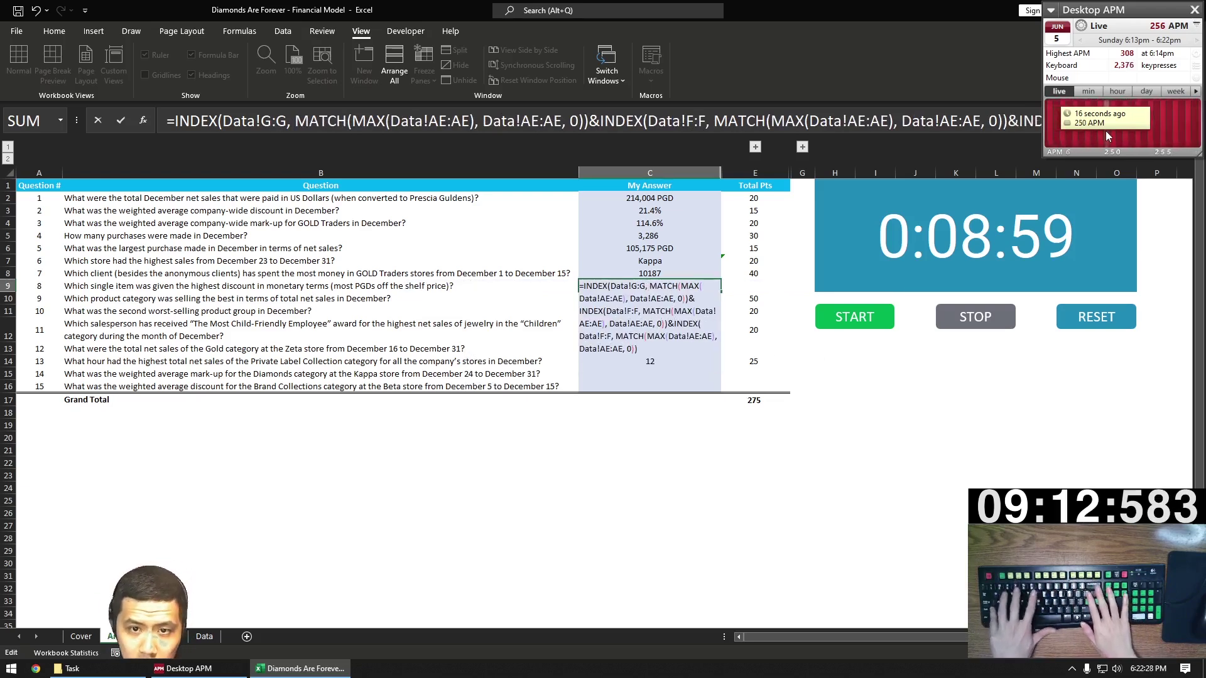
Change the third INDEX array in C9 to the Stone_1 column, Data!I:I, and enter the formula.
key(Right)
key(Right)
key(Right)
key(Right)
key(Right)
key(Right)
key(Right)
key(Right)
key(Right)
key(Right)
key(Right)
key(Right)
key(Right)
key(Right)
key(Right)
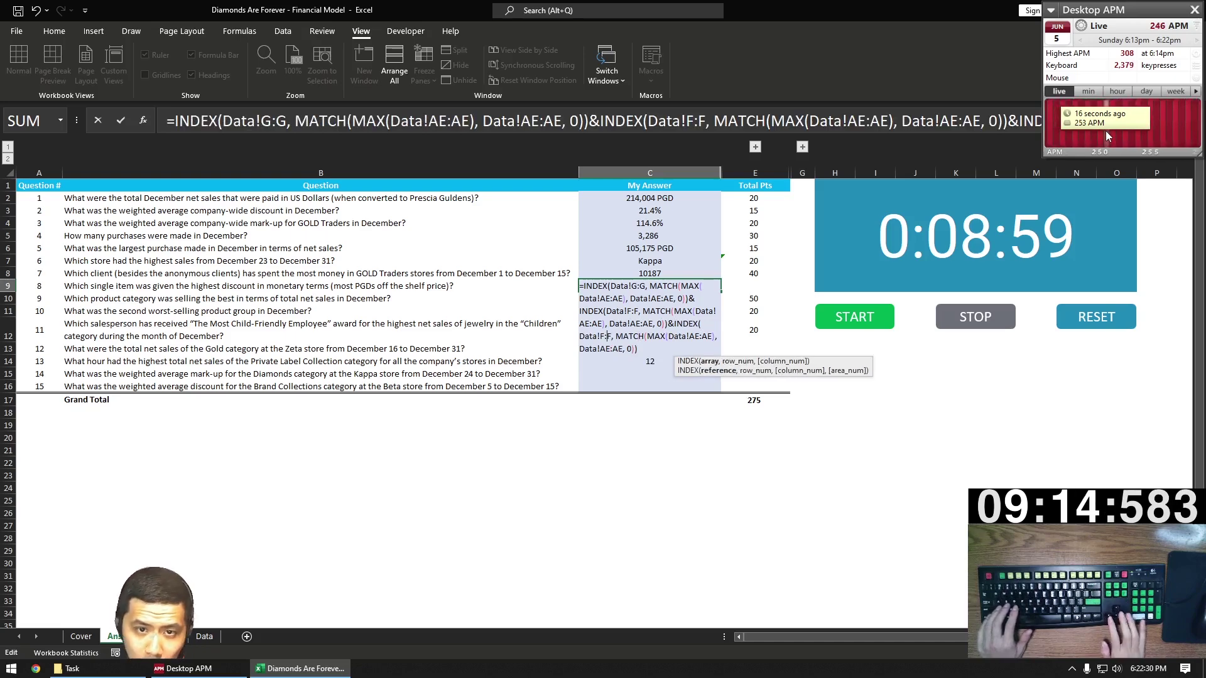
key(Left)
key(BackSpace)
key(BackSpace)
key(BackSpace)
text(I:I)
key(Down)
key(Down)
key(Down)
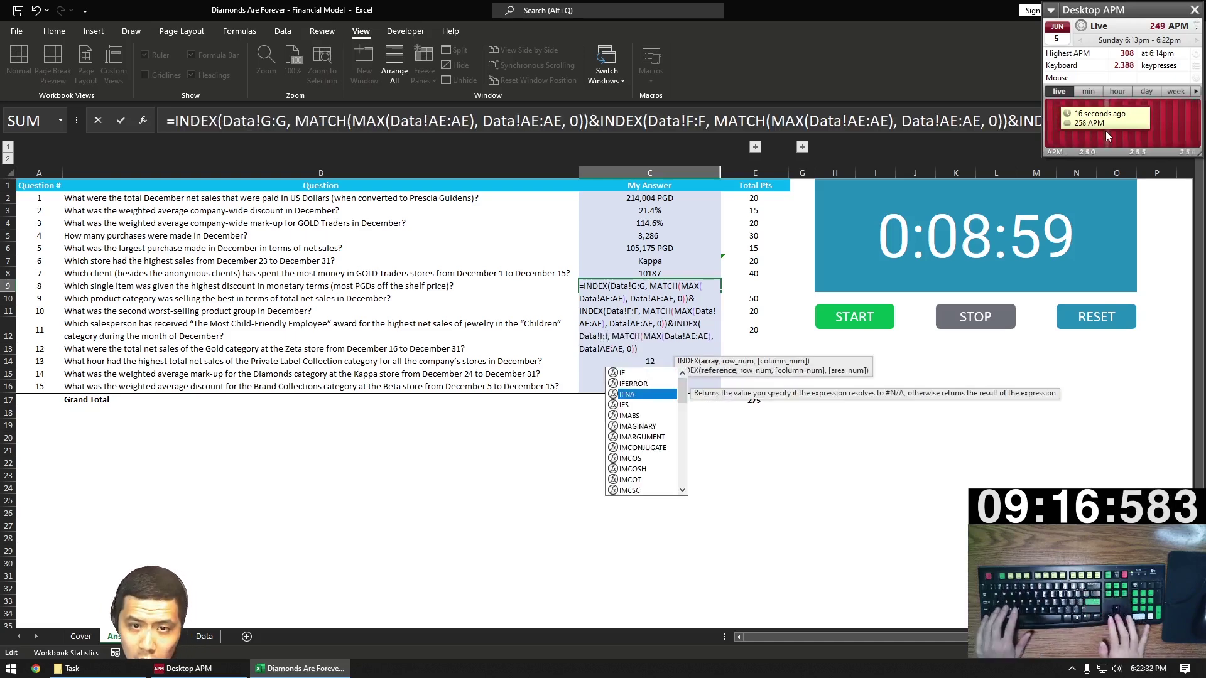
key(Up)
key(Return)
Reopen the C9 formula and append a fourth copy of the INDEX expression, joined with &.
key(Up)
key(F2)
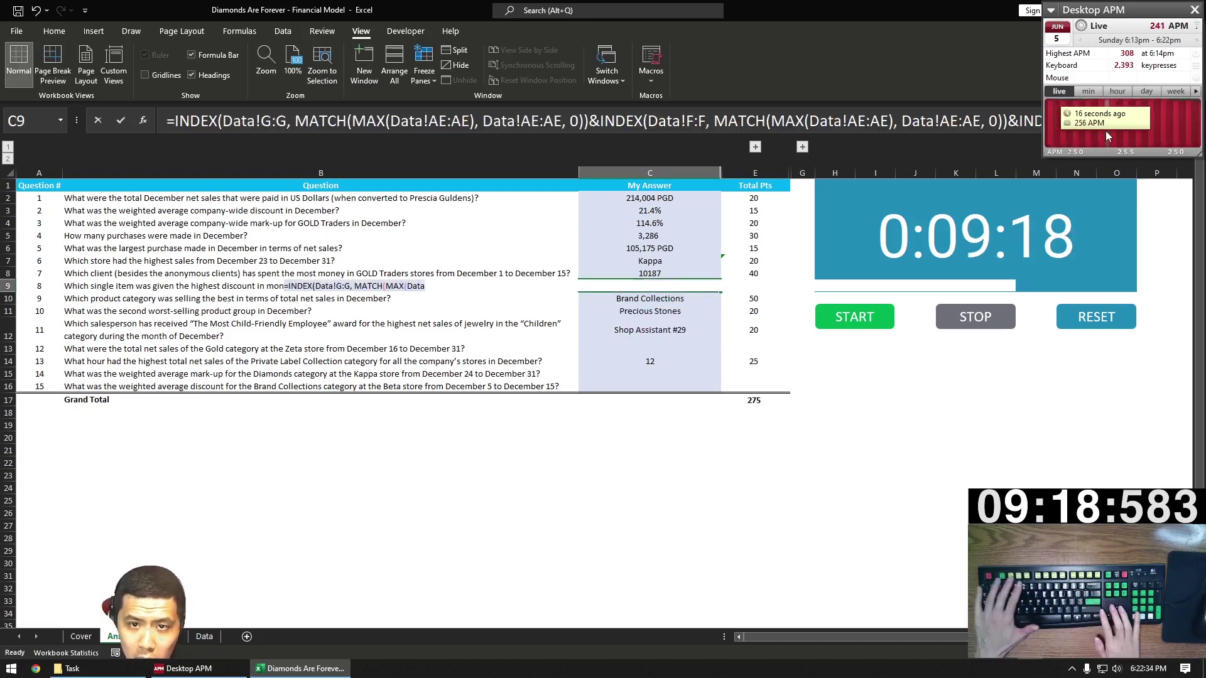
text(&)
text(INDEX(Data!F:F, MATCH(MAX(Data!AE:AE), Data!AE:AE, 0)))
Change the fourth INDEX array in C9 to the Stone_2 column, Data!K:K, and enter the formula.
key(Left)
key(Left)
key(Left)
key(Left)
key(Left)
key(Left)
key(Left)
key(Left)
key(Left)
key(Left)
key(Left)
key(Left)
key(Left)
key(Left)
key(Left)
key(Left)
key(Left)
key(Left)
key(Left)
key(Left)
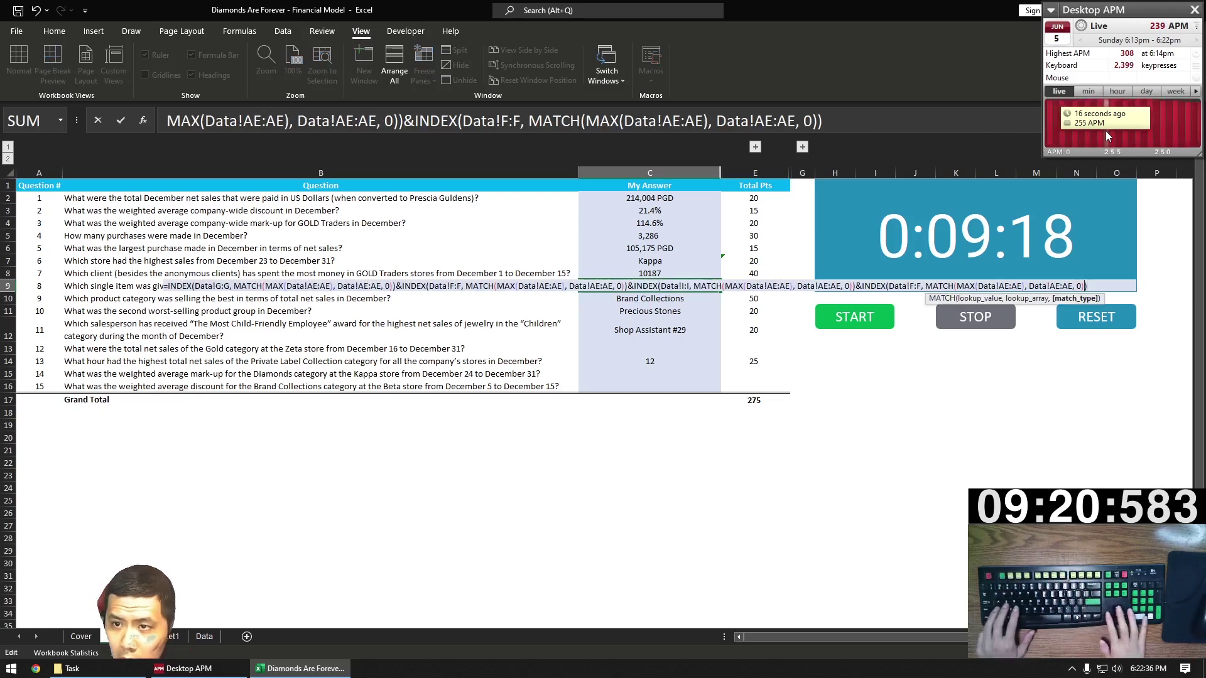
key(Right)
key(Right)
key(BackSpace)
key(BackSpace)
key(BackSpace)
text(K:K)
key(Return)
Start a SUMIFS formula in C13 with the Net Price column, Data!AF:AF, as the sum range.
key(Down)
key(Down)
key(Down)
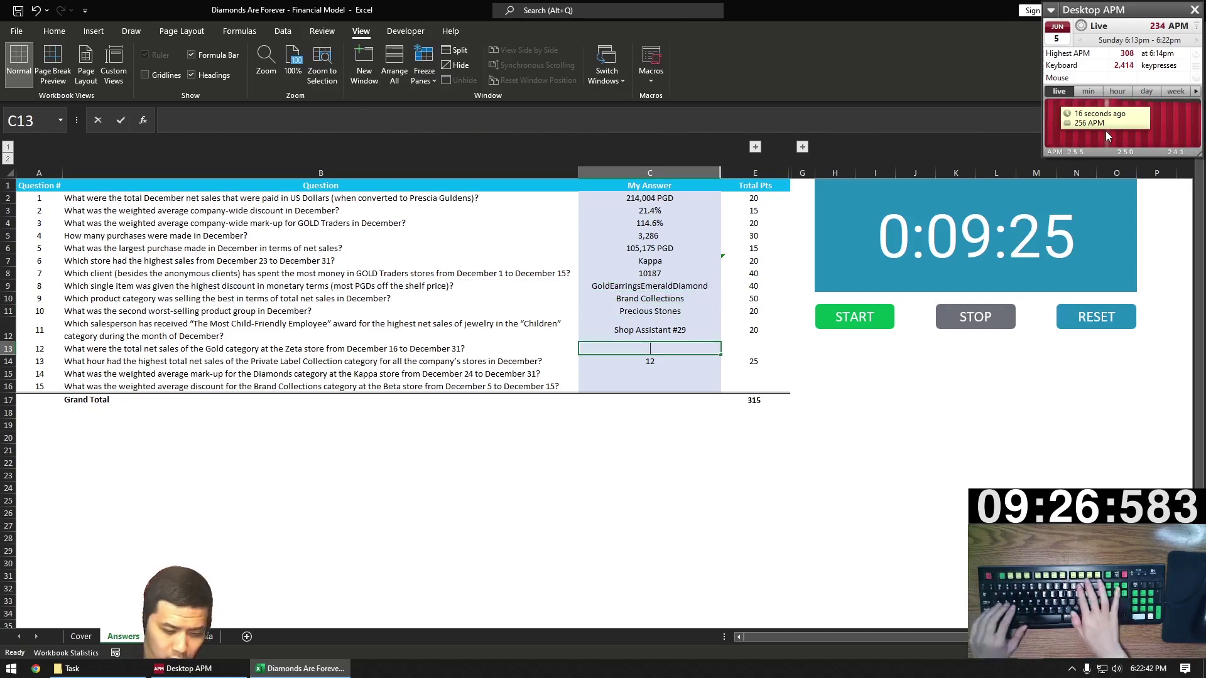
text(=SUMIFS()
key(ctrl+Page_Down)
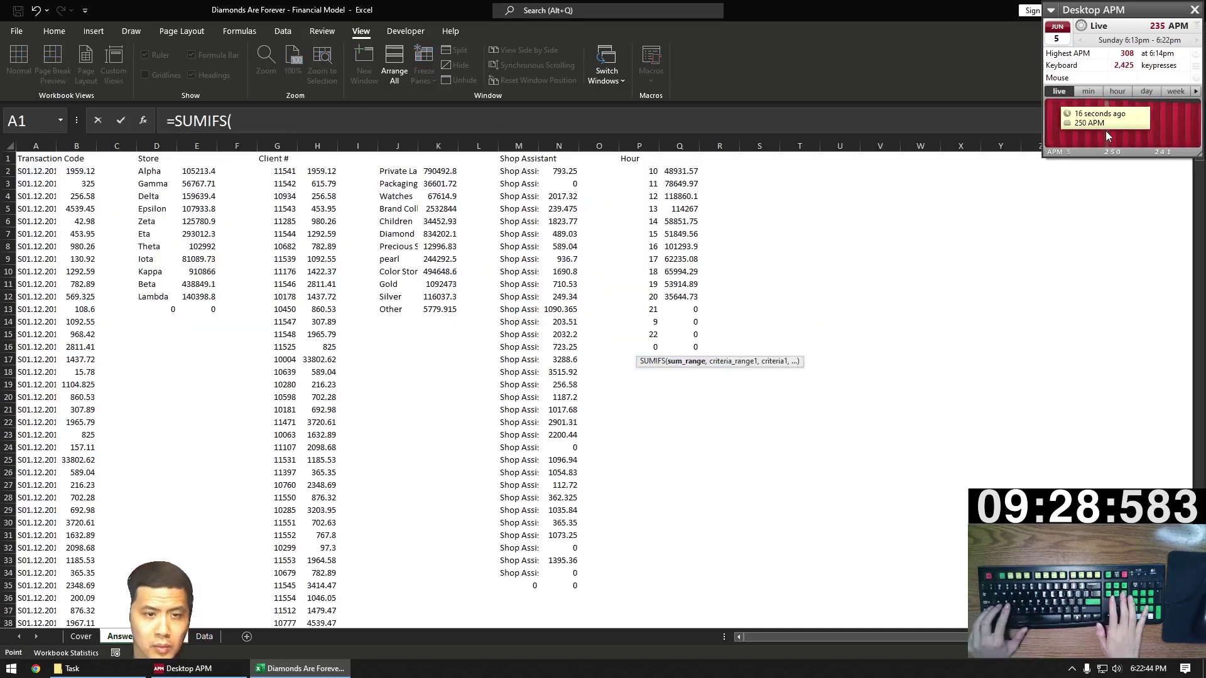
key(ctrl+Page_Down)
key(ctrl+Up)
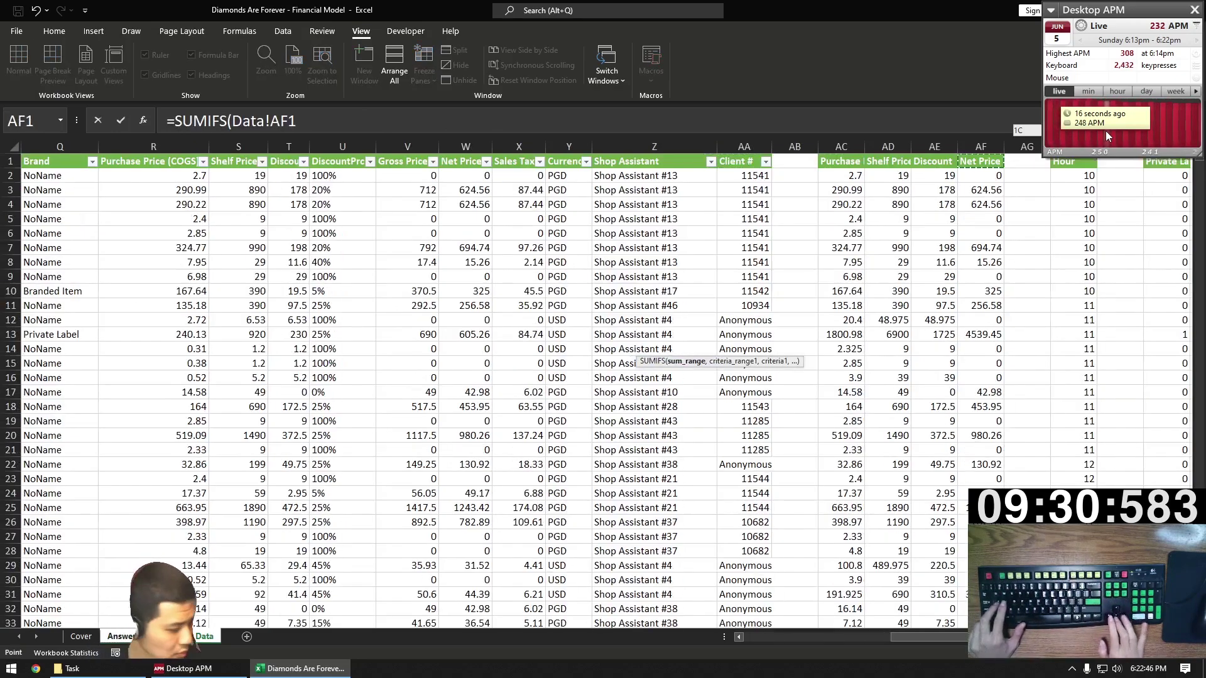
key(ctrl+shift+Down)
key(ctrl+space)
Add the Category column, Data!AV:AV, as the first criteria range with the criterion "Gold".
text(,)
key(ctrl+Left)
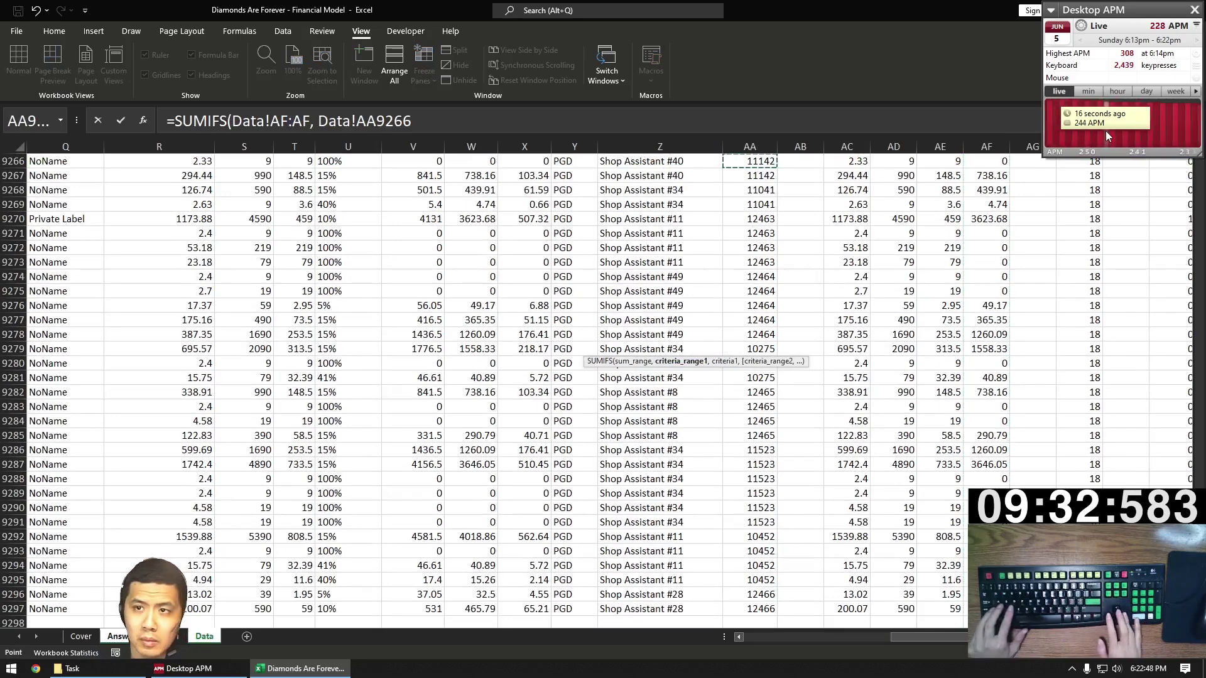
key(ctrl+Right)
key(ctrl+Right)
key(ctrl+Right)
key(ctrl+Left)
key(ctrl+shift+Down)
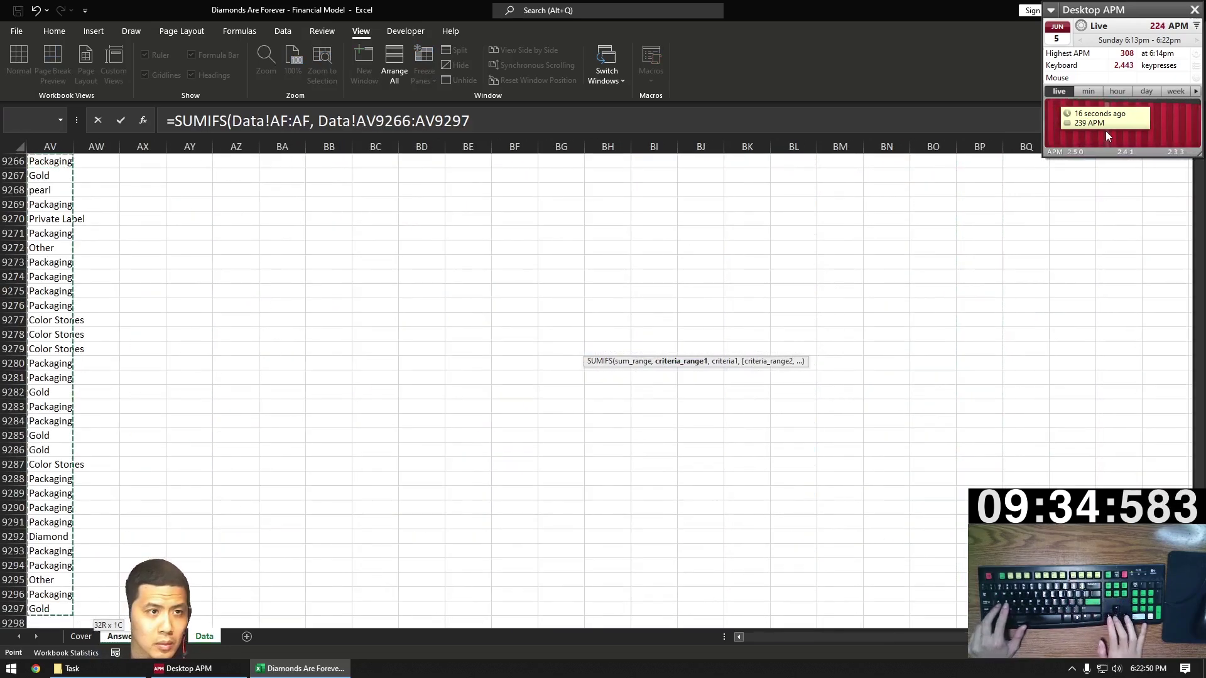
key(ctrl+shift+Down)
key(ctrl+Up)
key(ctrl+shift+Down)
key(ctrl+space)
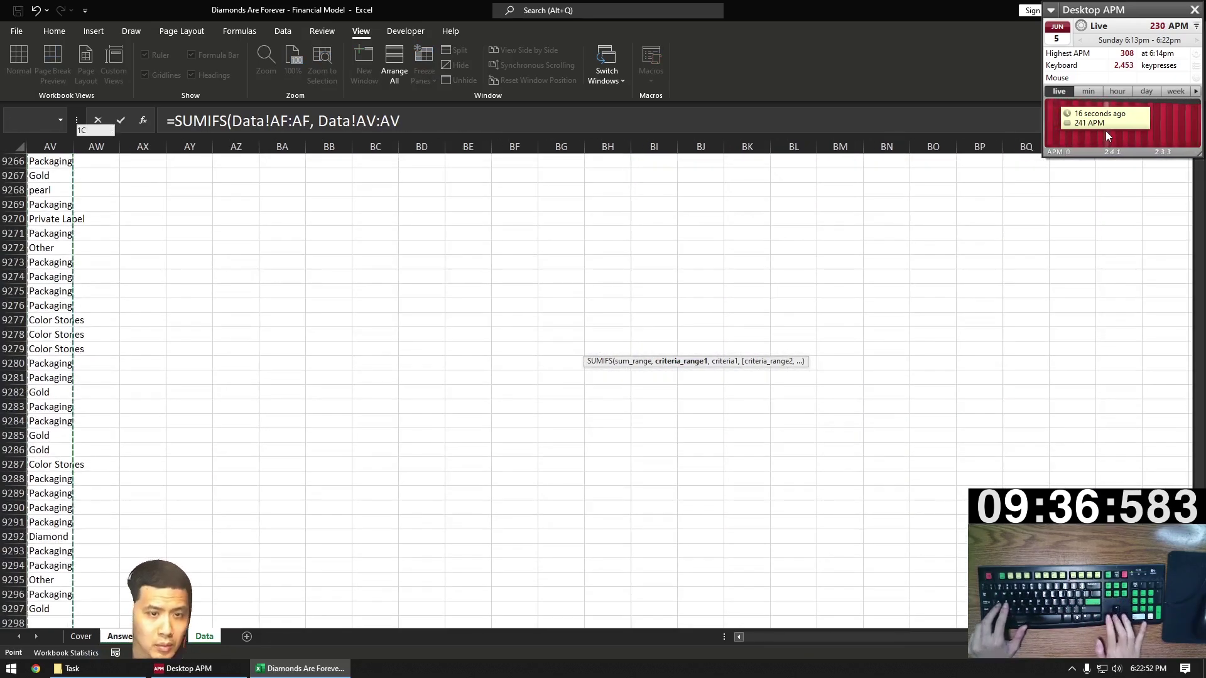
text(, "Gold",)
Add the Store column, Data!D:D, as the second criteria range with the criterion "Zeta".
key(ctrl+Up)
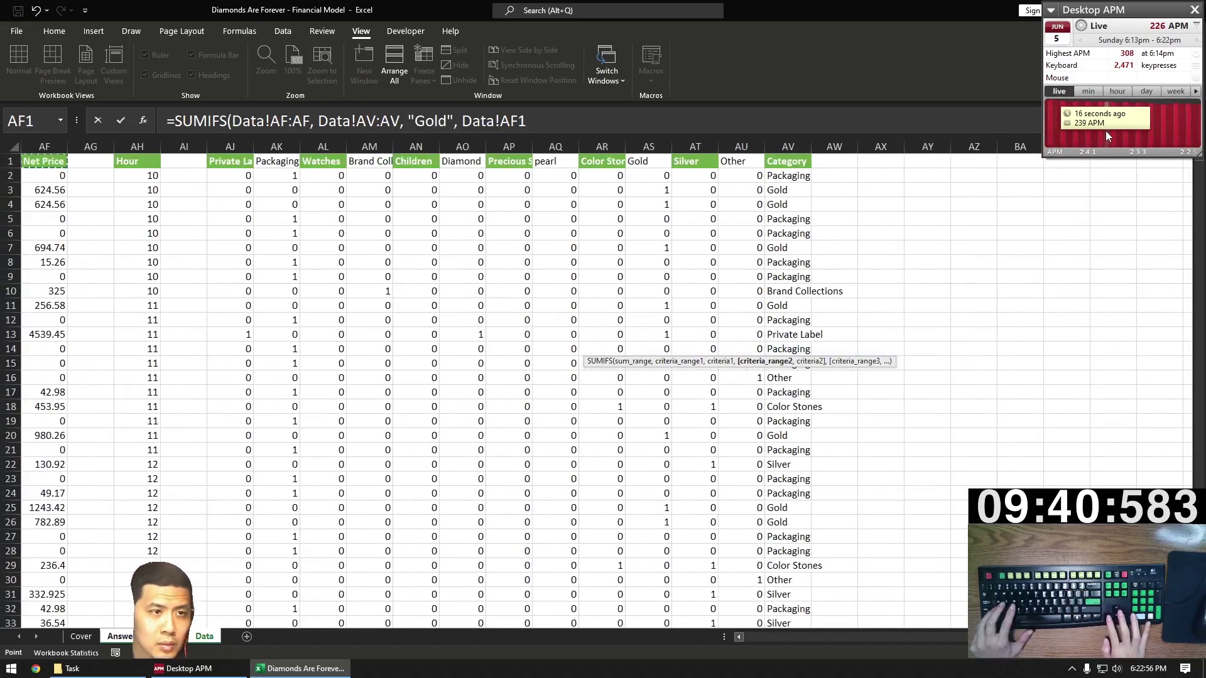
key(ctrl+Left)
key(ctrl+space)
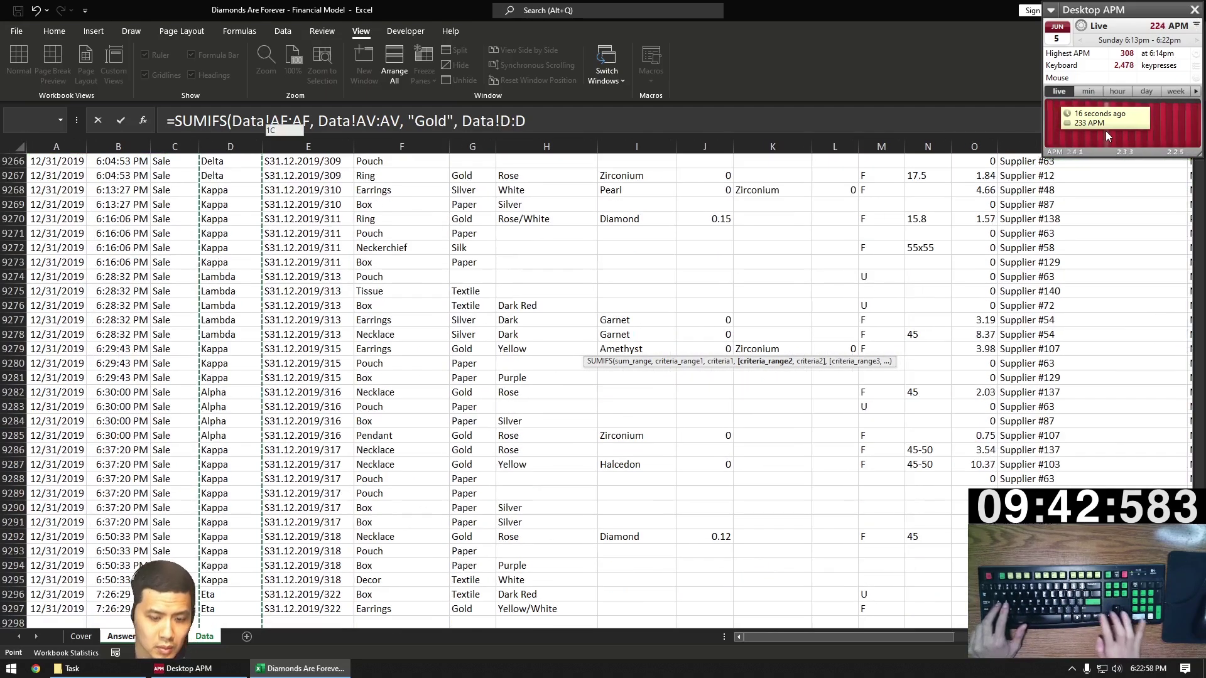
Add the Date column, Data!A:A, with the criterion ">="&DATE(2019, 12, 16) and enter the C13 formula.
text(, "Zeta)
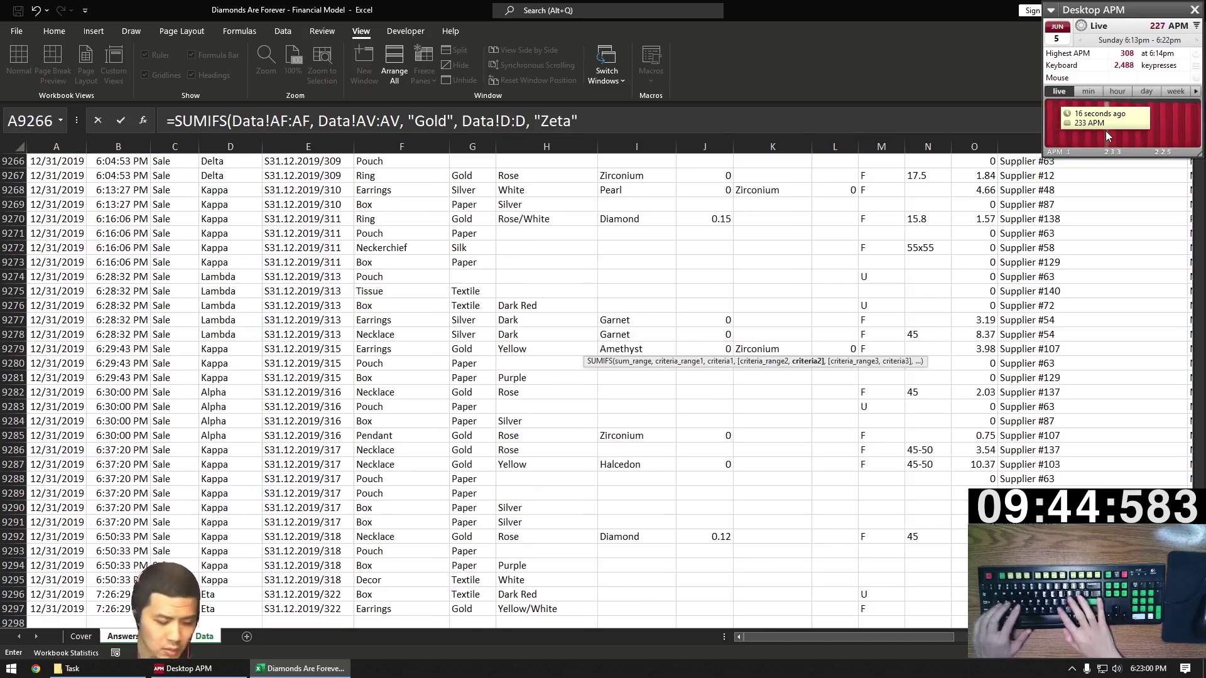
text(,)
key(ctrl+Up)
key(ctrl+space)
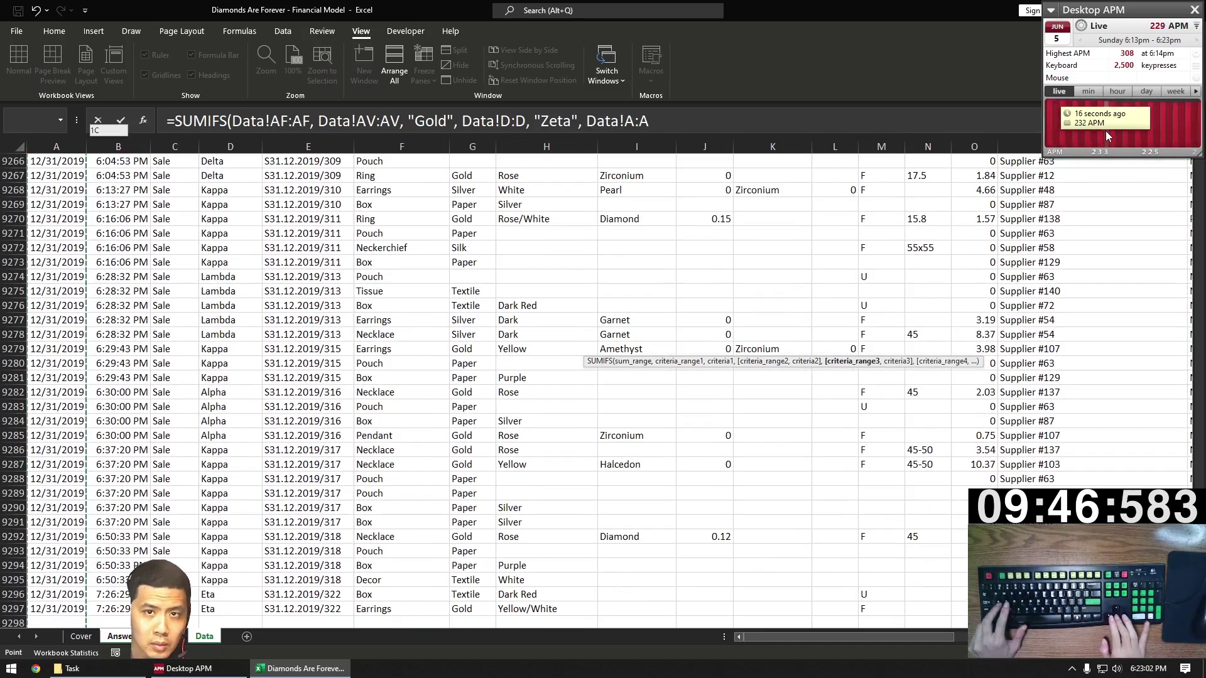
text(, ">=)
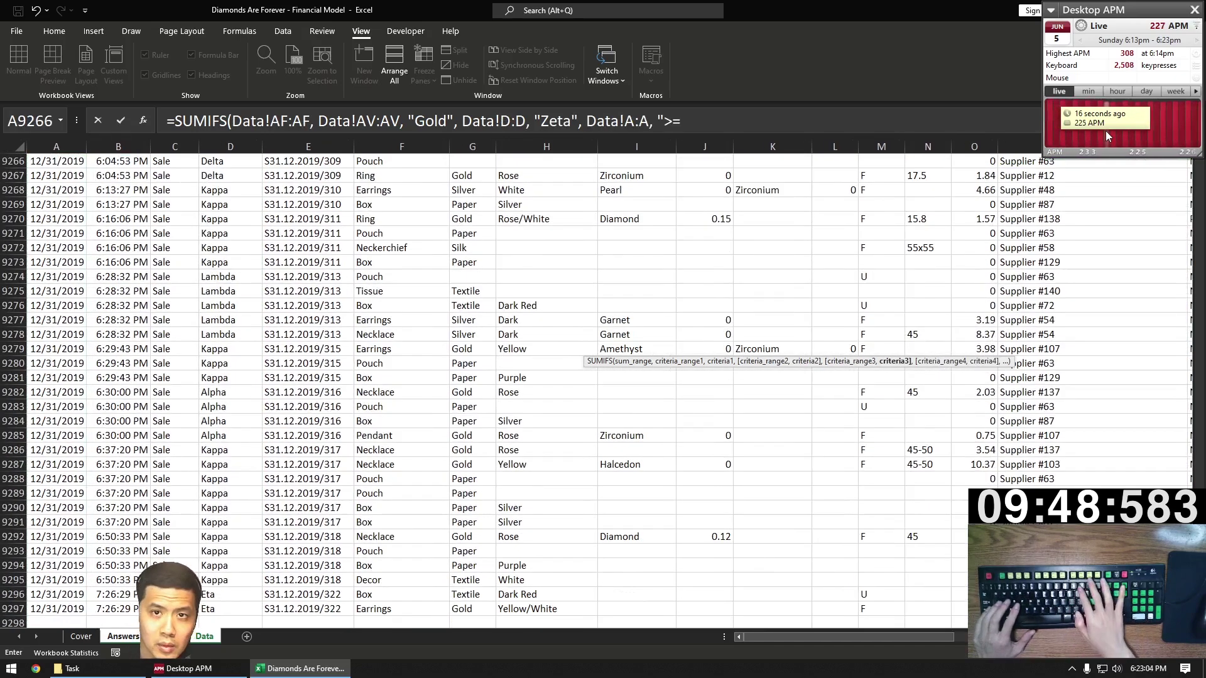
text("&DAT)
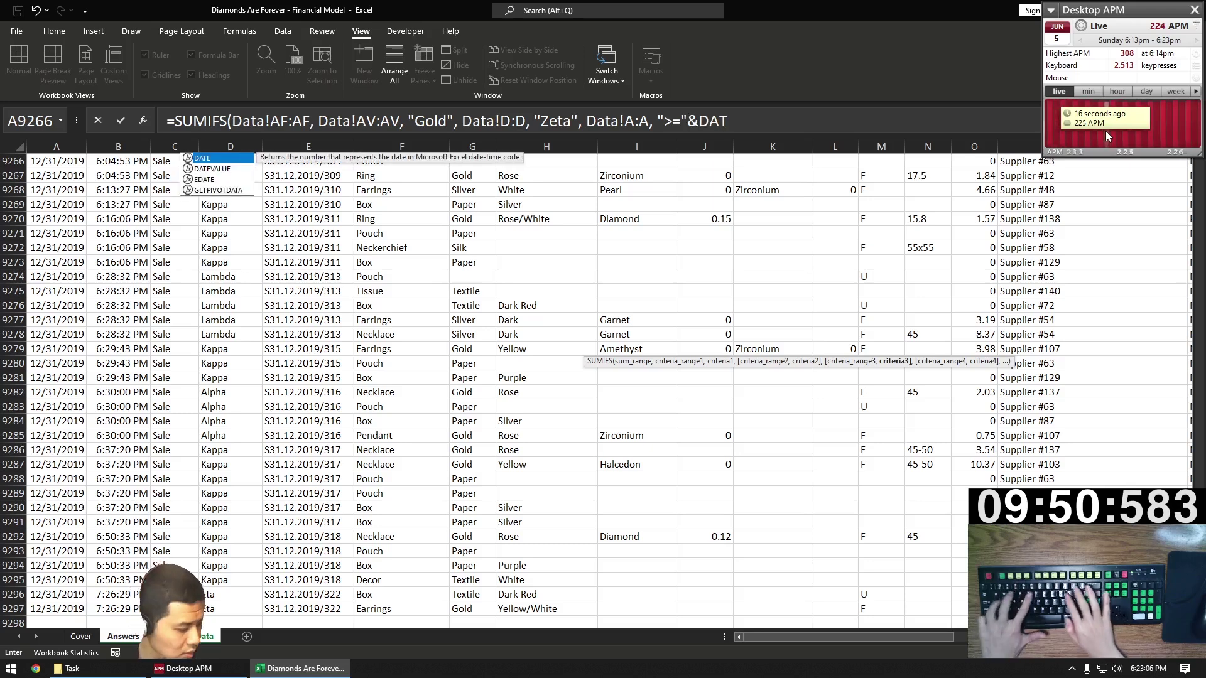
text(E(2019, 12, 16)))
key(ctrl+Return)
Copy the SUMIFS formula text from C13 into C15 and open it for editing.
key(F2)
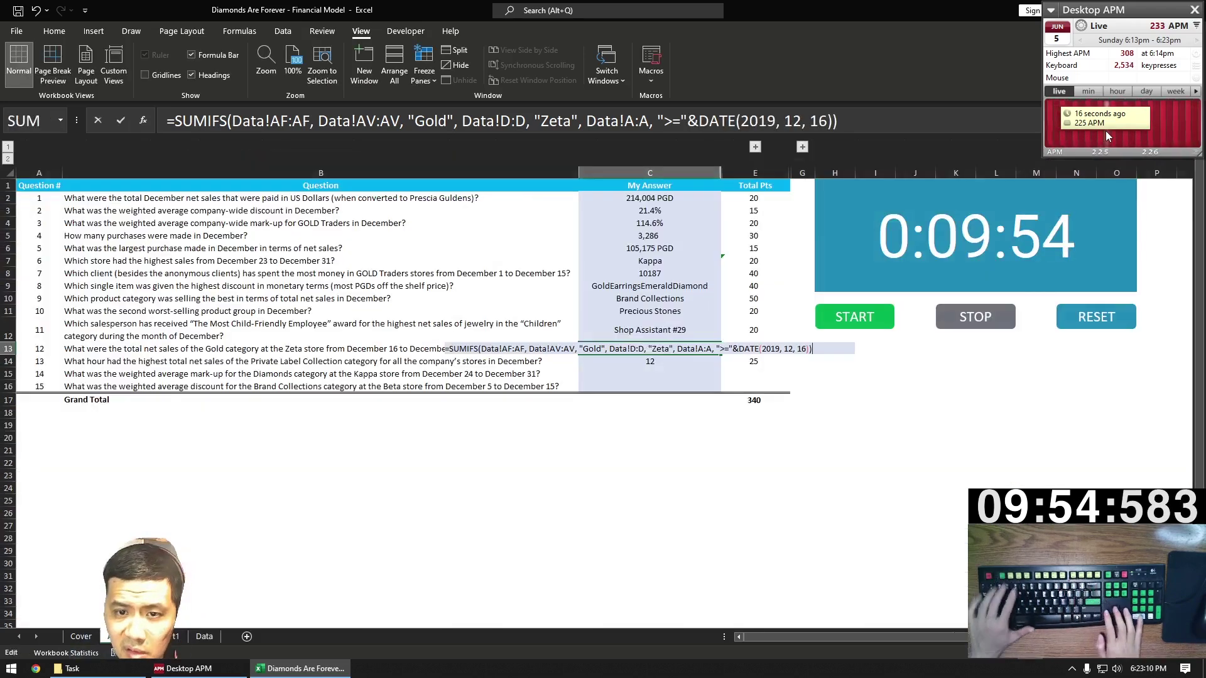
key(Home)
key(Right)
key(Return)
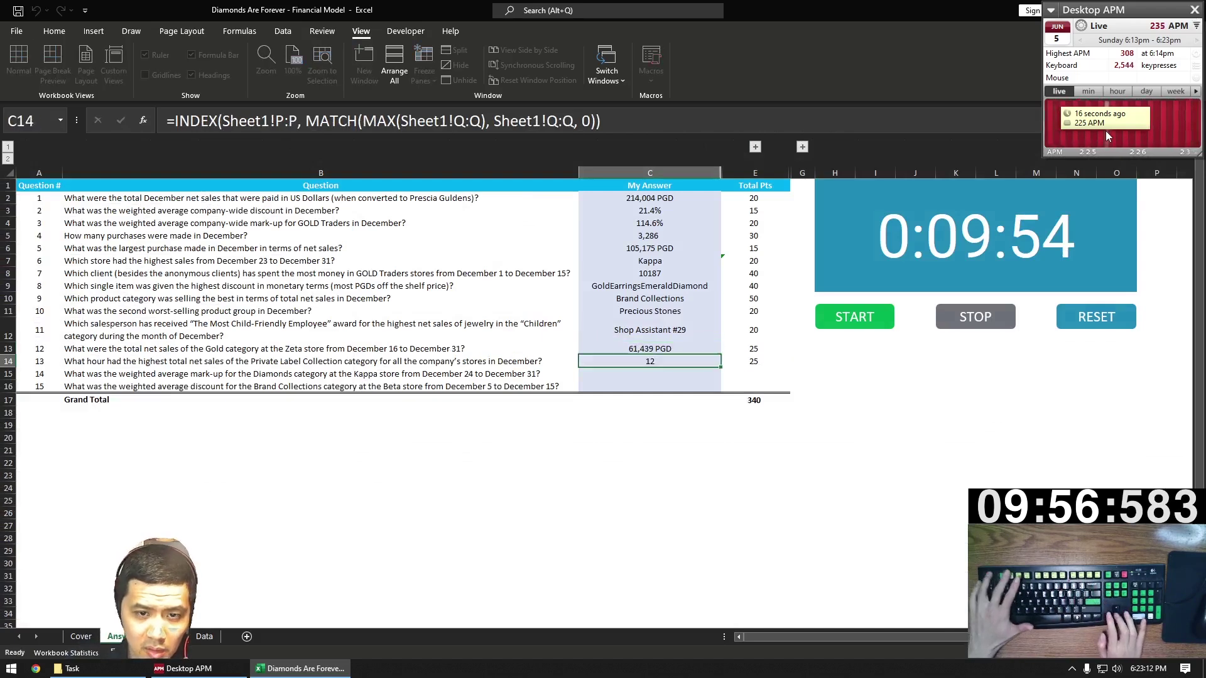
key(Down)
text(=)
key(Up)
key(F2)
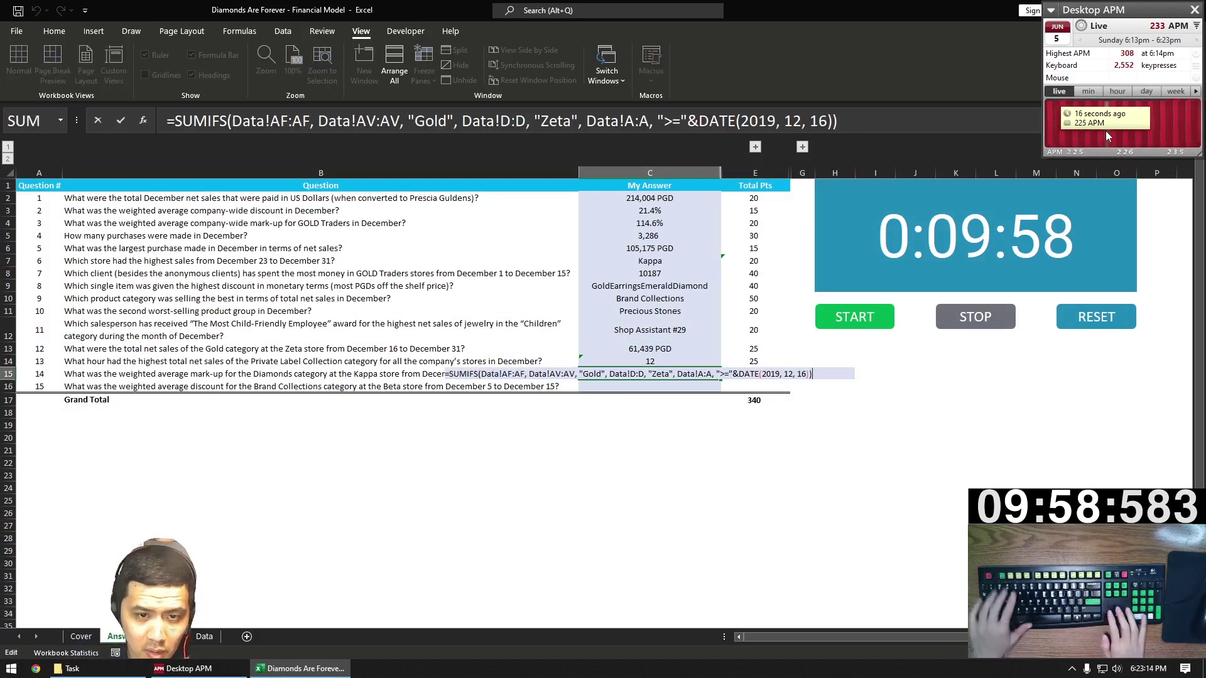
Change the category criterion in the C15 SUMIFS formula to "Diamond".
key(ctrl+Right)
key(ctrl+Right)
key(ctrl+Right)
key(ctrl+Right)
key(ctrl+Right)
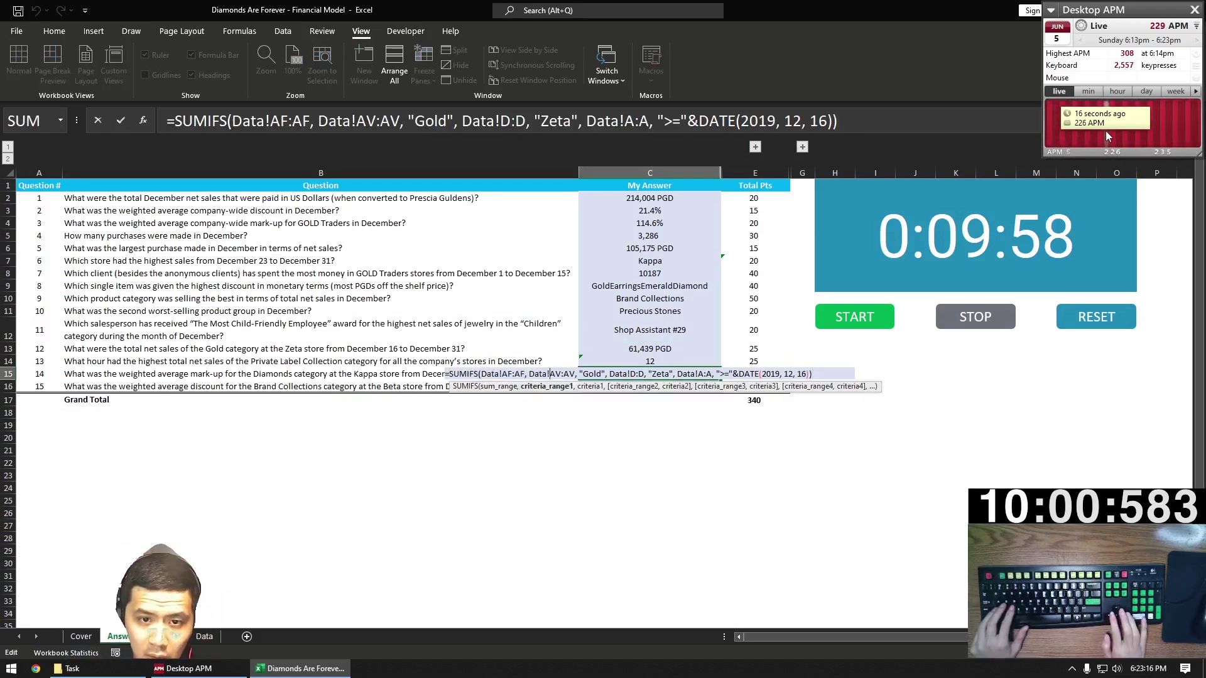
key(ctrl+Right)
key(ctrl+shift+Right)
text(Diamond)
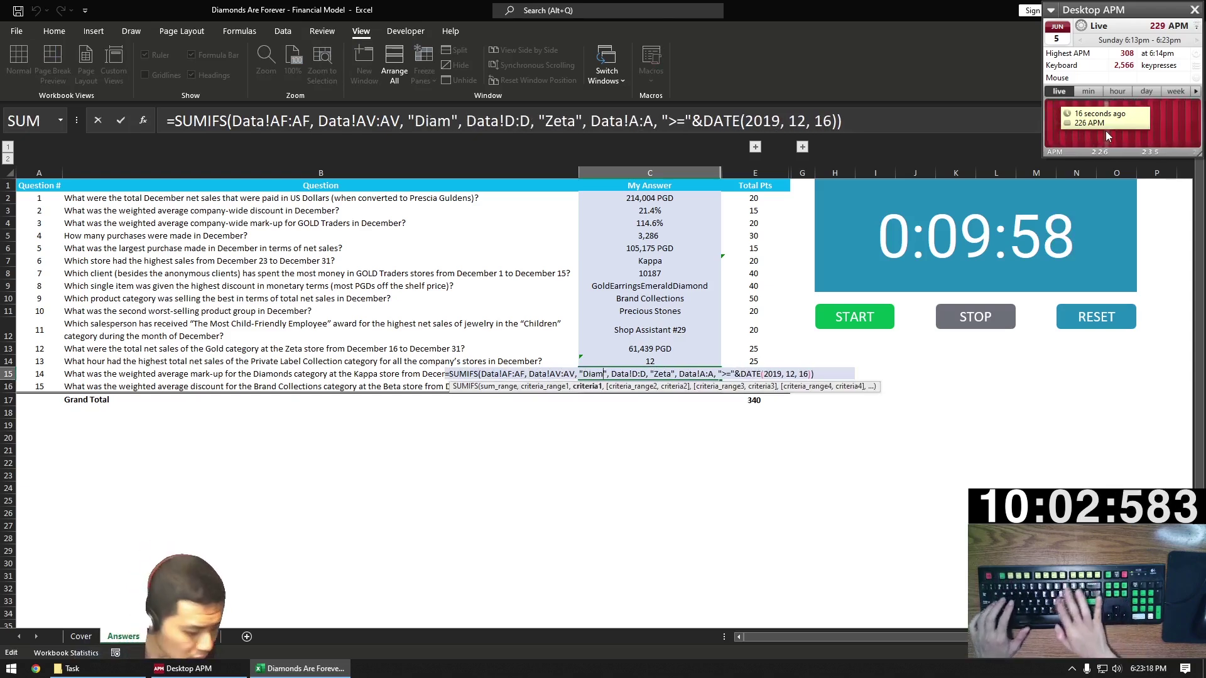
Change the store criterion in the C15 formula to "Kappa".
key(ctrl+Right)
key(ctrl+Right)
Set the start date in the C15 formula's date criterion to DATE(2019, 12, 24).
key(ctrl+Right)
key(ctrl+Right)
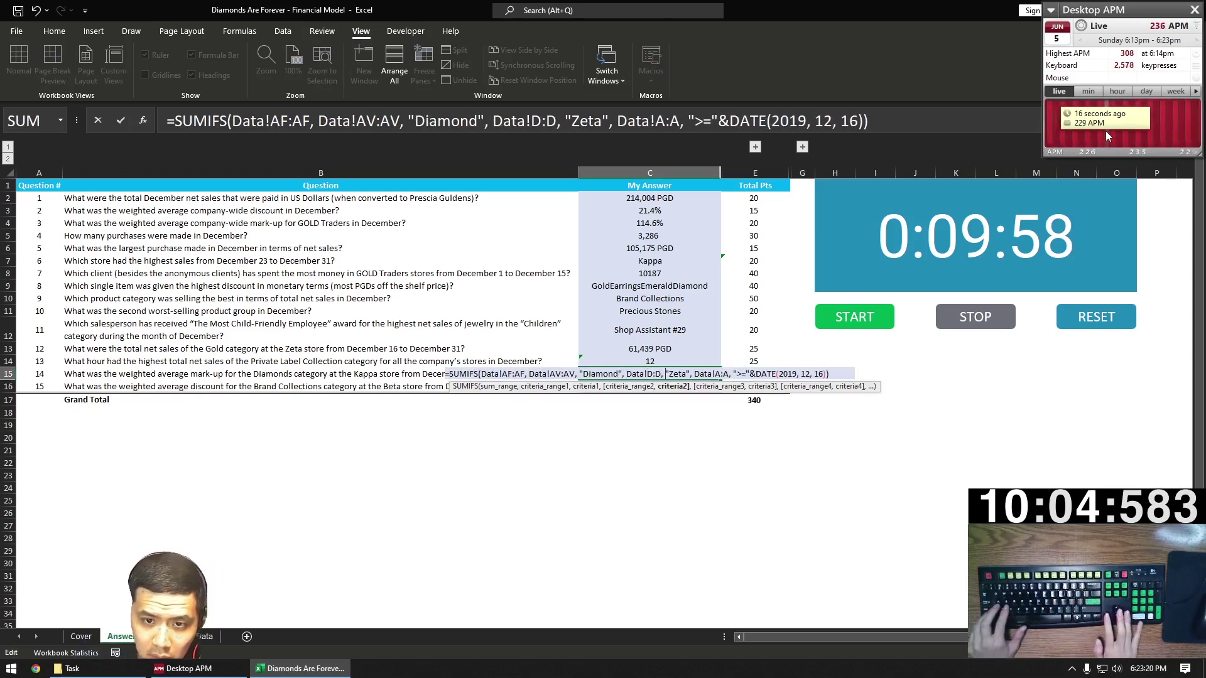
key(ctrl+shift+Right)
text(Kappa)
key(ctrl+Right)
key(ctrl+Right)
key(ctrl+Right)
key(ctrl+Right)
key(ctrl+Right)
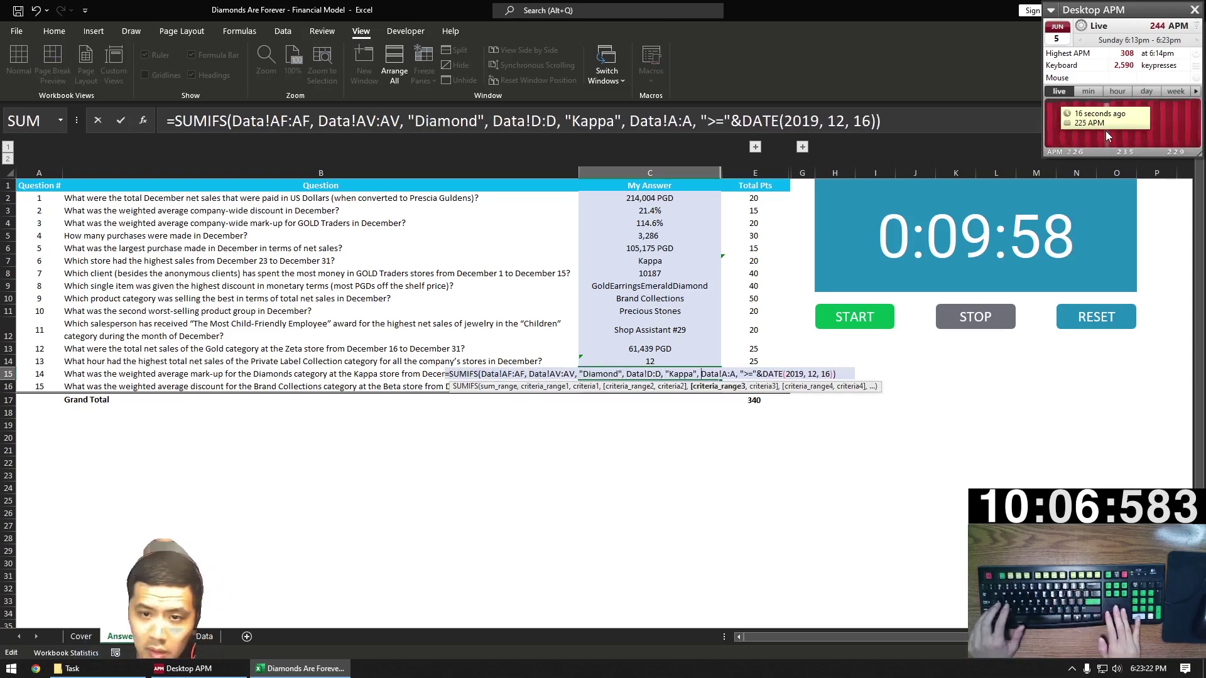
key(Left)
key(BackSpace)
key(BackSpace)
text(24)
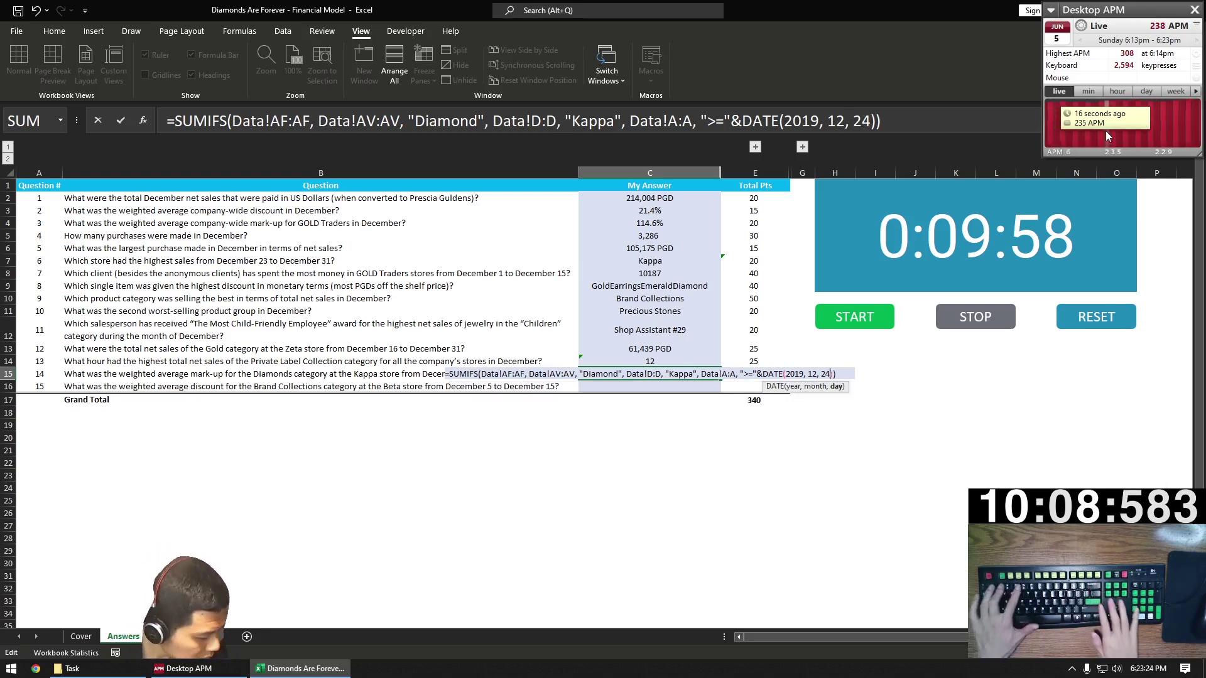
Subtract a copy of the SUMIFS expression in C15, with the copy's sum range changed to Data!AC:AC.
key(End)
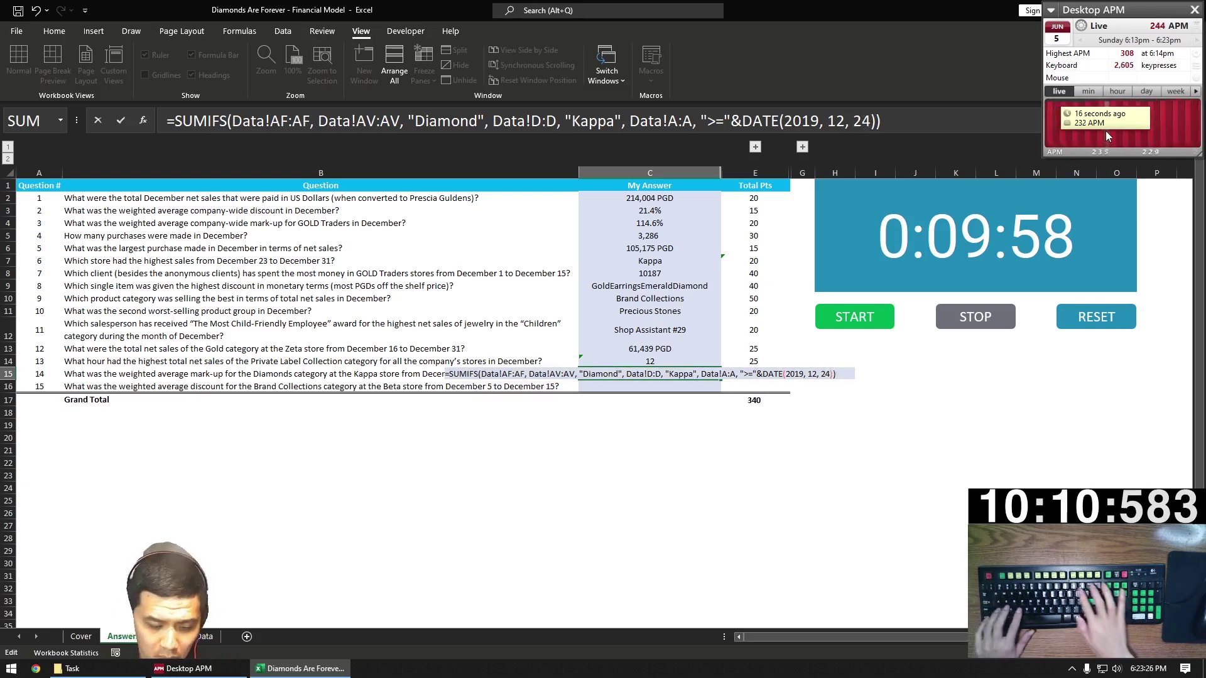
text(-)
text(SUMIFS(Data!AF:AF, Data!AV:AV, "Diamond", Data!D:D, "Kappa", Data!A:A, ">="&DATE(2019, 12, 24)))
key(Left)
key(Left)
key(ctrl+Left)
key(ctrl+Left)
key(ctrl+Left)
key(ctrl+Left)
key(ctrl+Left)
key(ctrl+Left)
key(ctrl+Left)
key(ctrl+Left)
key(ctrl+Left)
key(ctrl+Left)
key(ctrl+Left)
key(ctrl+Left)
key(ctrl+Left)
key(ctrl+Left)
key(ctrl+Left)
key(ctrl+Left)
key(ctrl+Left)
key(ctrl+Left)
key(ctrl+Left)
key(ctrl+Left)
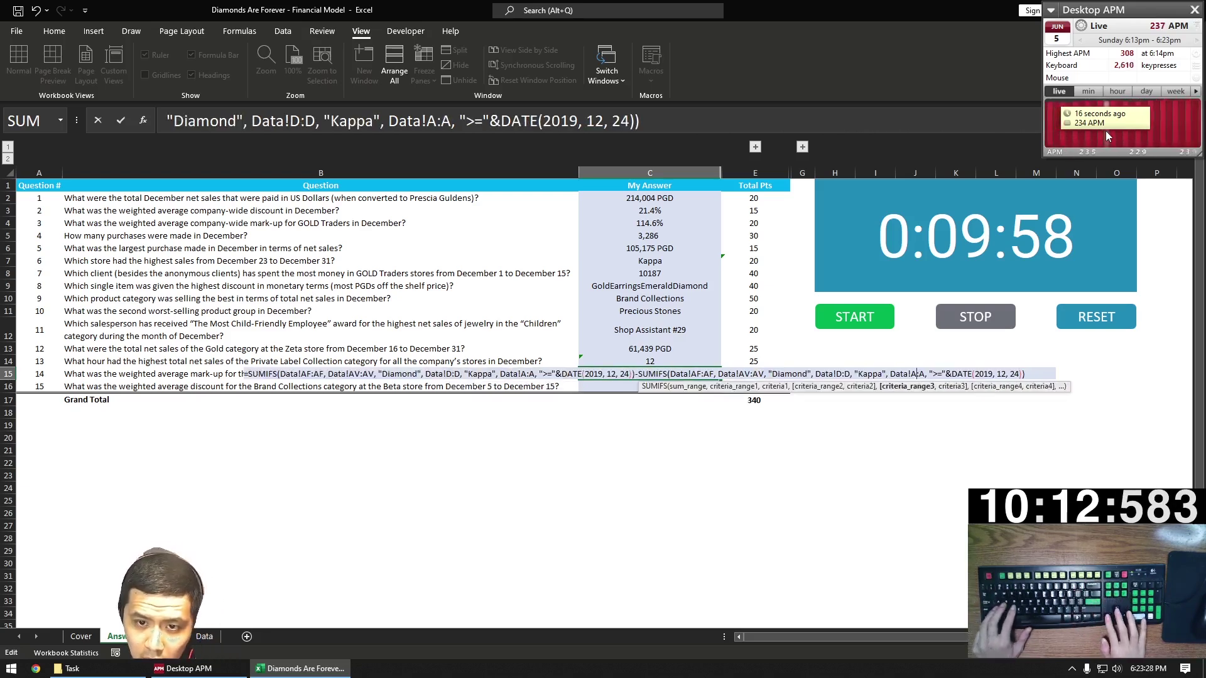
key(BackSpace)
text(C)
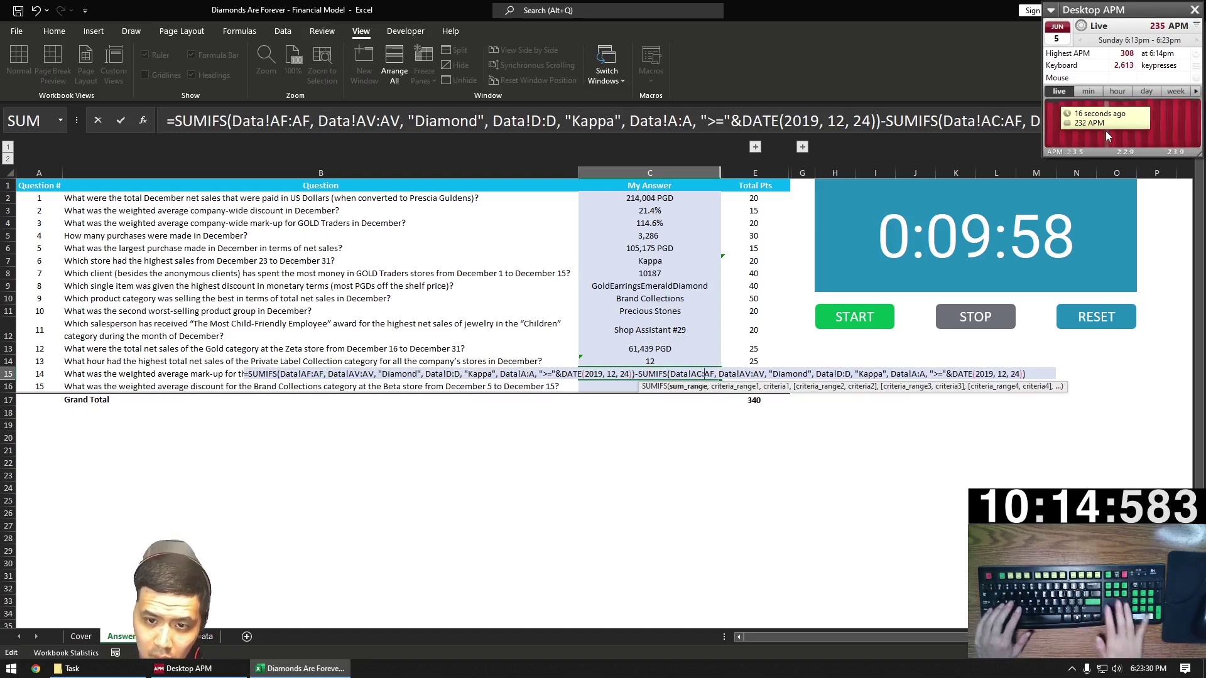
key(BackSpace)
text(C)
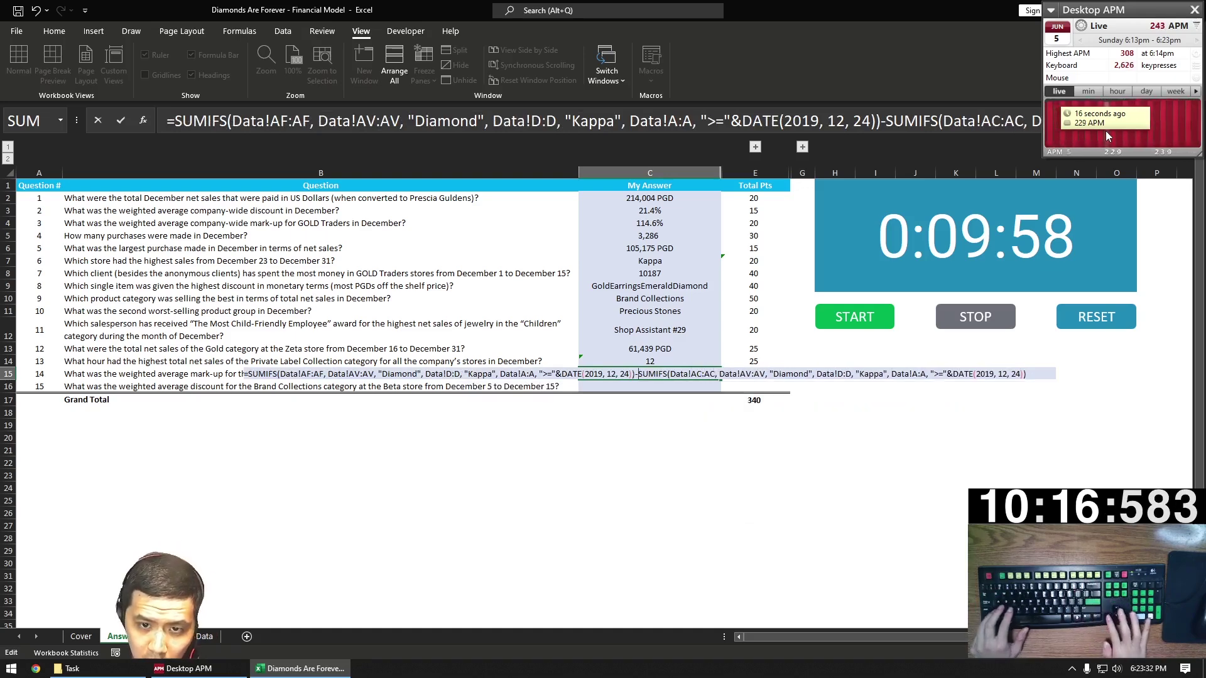
Enclose the difference in parentheses, divide it by the Data!AC:AC SUMIFS expression, and enter the C15 formula.
key(End)
key(Home)
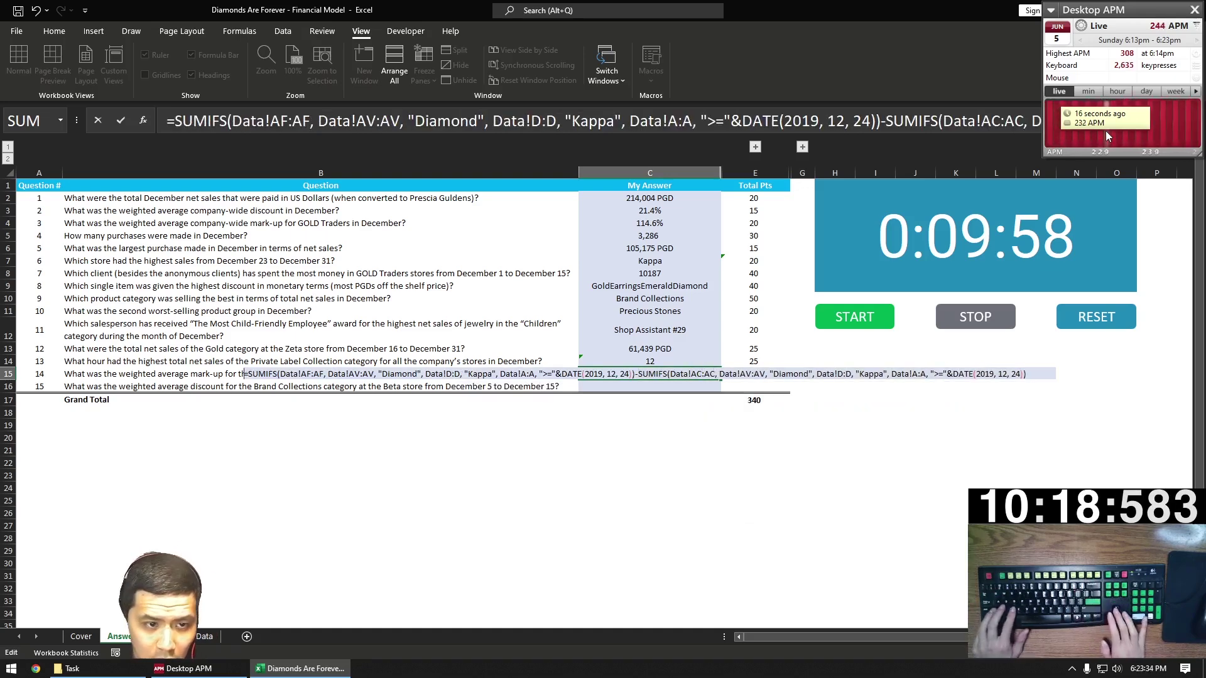
text(()
key(End)
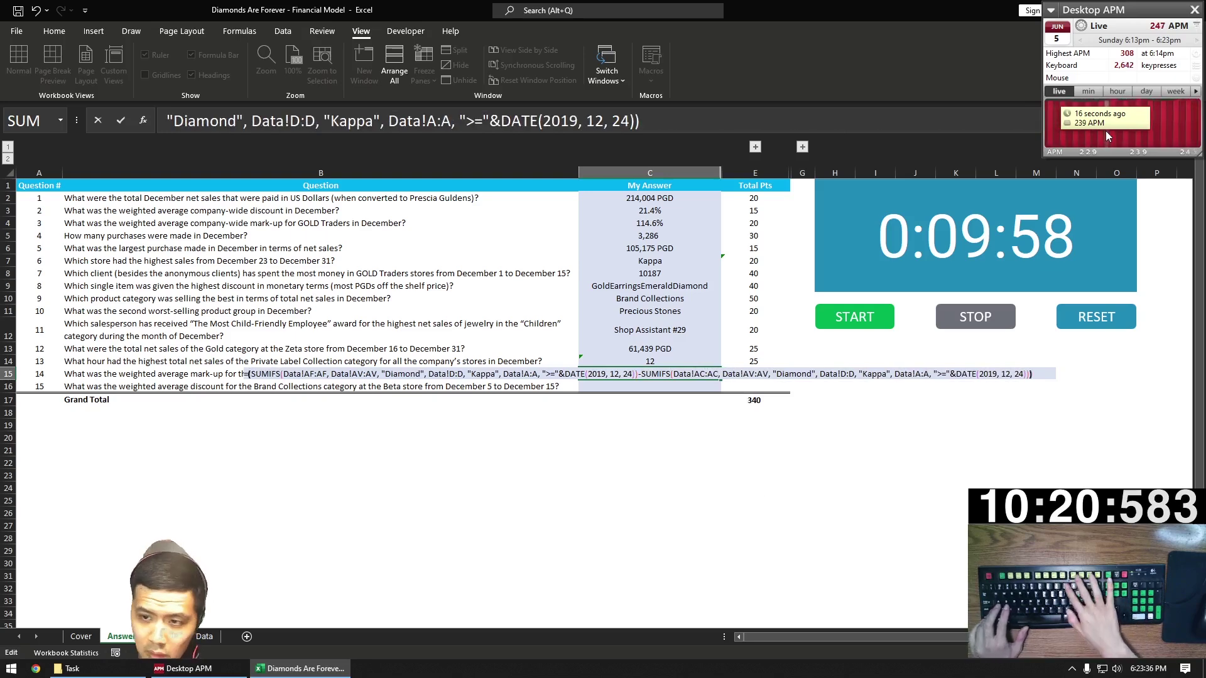
text()/)
text(SUMIFS(Data!AC:AC, Data!AV:AV, "Diamond", Data!D:D, "Kappa", Data!A:A, ">="&DATE(2019, 12, 24)))
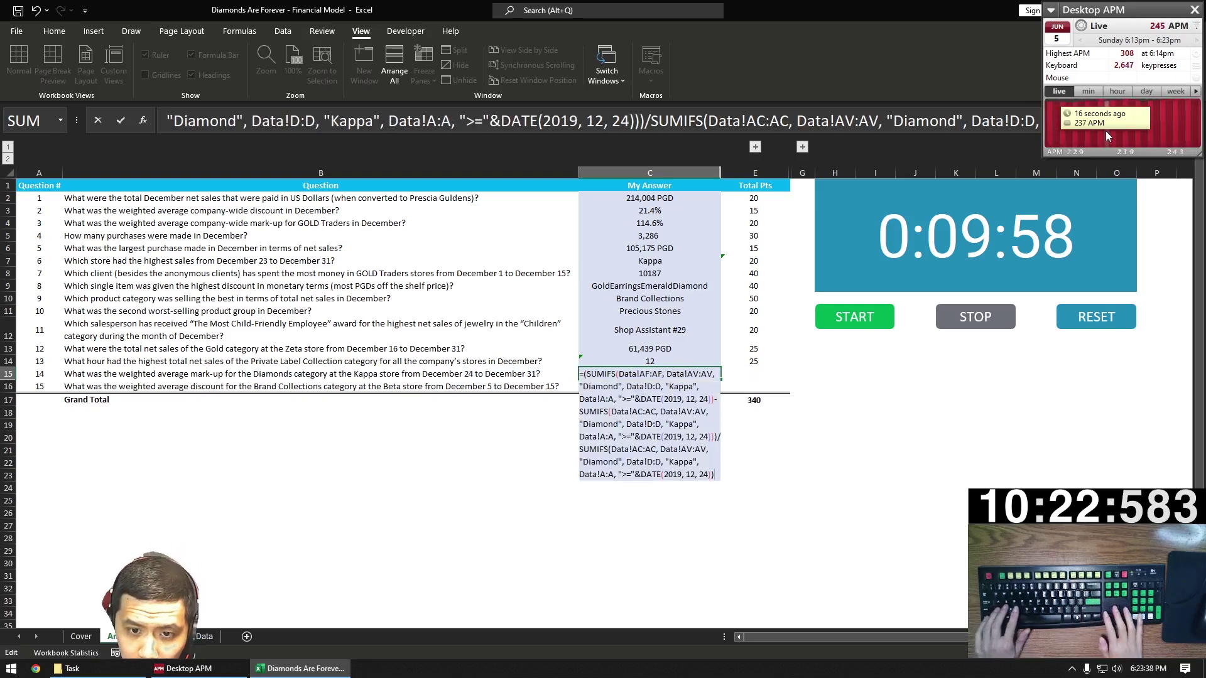
key(Return)
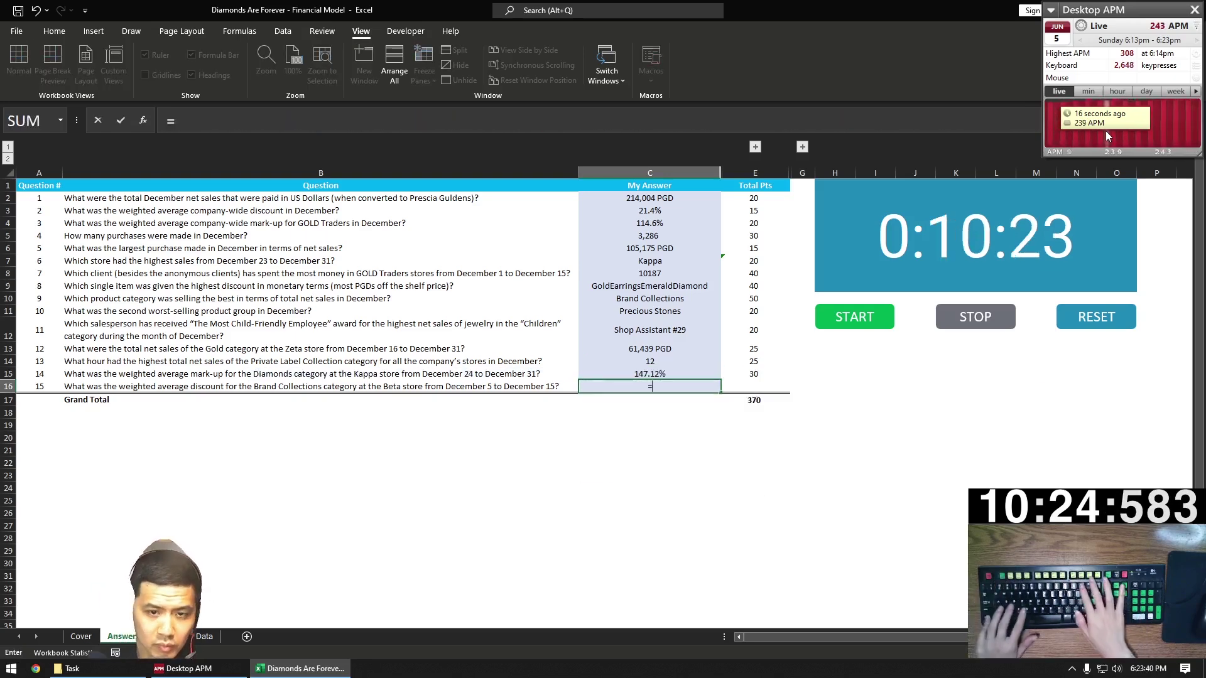
Enter the copied Data!AC:AC SUMIFS expression as a formula in C16 and reopen it for editing.
text(=)
text(SUMIFS(Data!AC:AC, Data!AV:AV, "Diamond", Data!D:D, "Kappa", Data!A:A, ">="&DATE(2019, 12, 24)))
key(Return)
key(Up)
key(F2)
key(Home)
key(Right)
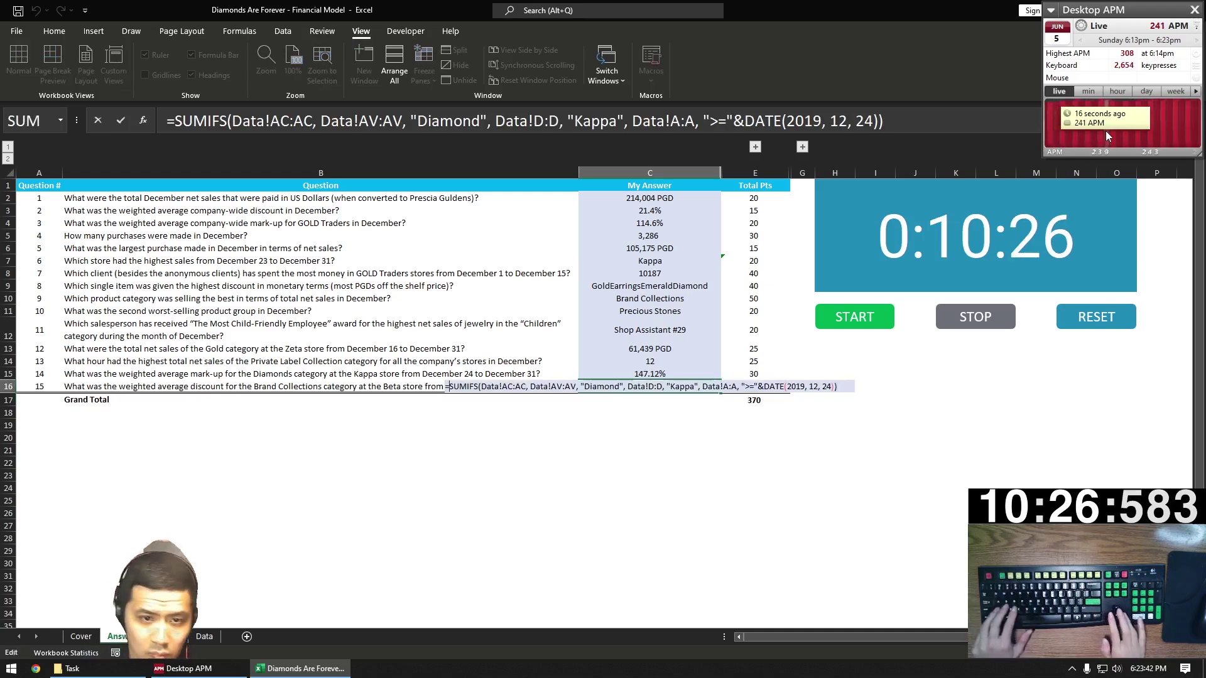
Change the sum range of the C16 SUMIFS formula to Data!AE:AE.
key(ctrl+Right)
key(ctrl+Right)
key(ctrl+Right)
key(Left)
key(BackSpace)
text(E)
key(Right)
key(Right)
key(Right)
key(BackSpace)
text(E)
key(Right)
key(Right)
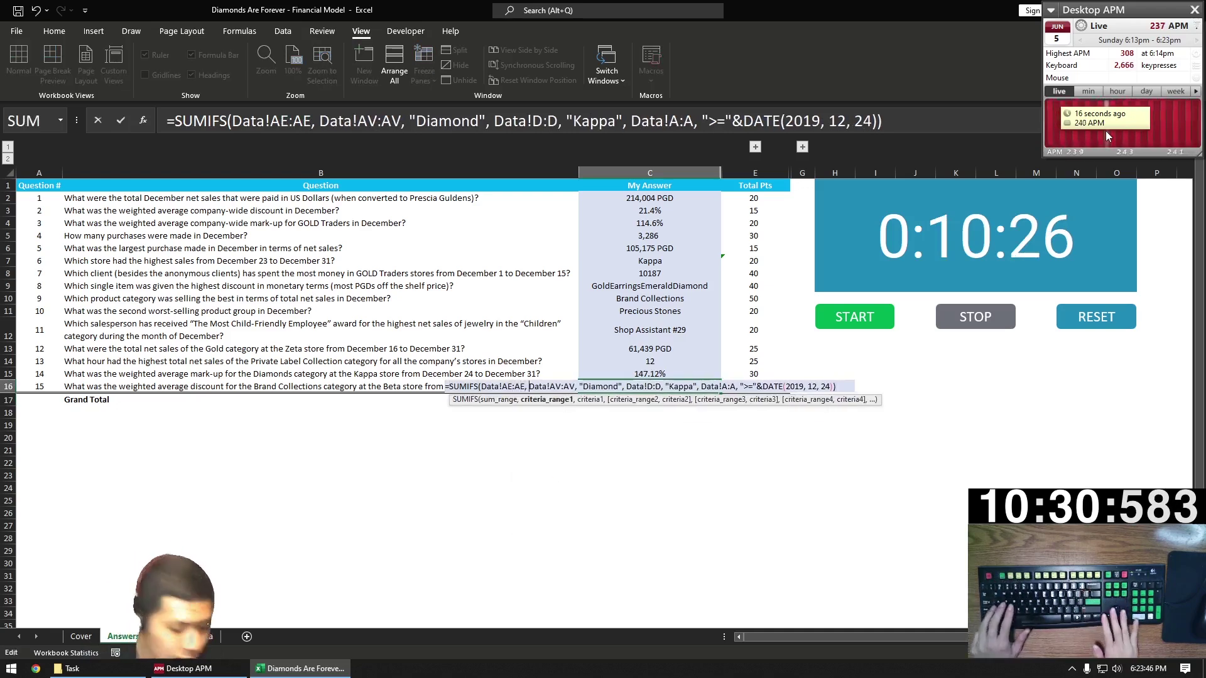
Change the category criterion in the C16 formula to "Brand Collections".
key(Right)
key(Right)
key(Right)
key(Right)
key(Right)
key(Right)
key(shift+Right)
key(shift+Right)
key(shift+Right)
key(shift+Right)
key(shift+Right)
key(shift+Right)
key(shift+Right)
text(Brand Co)
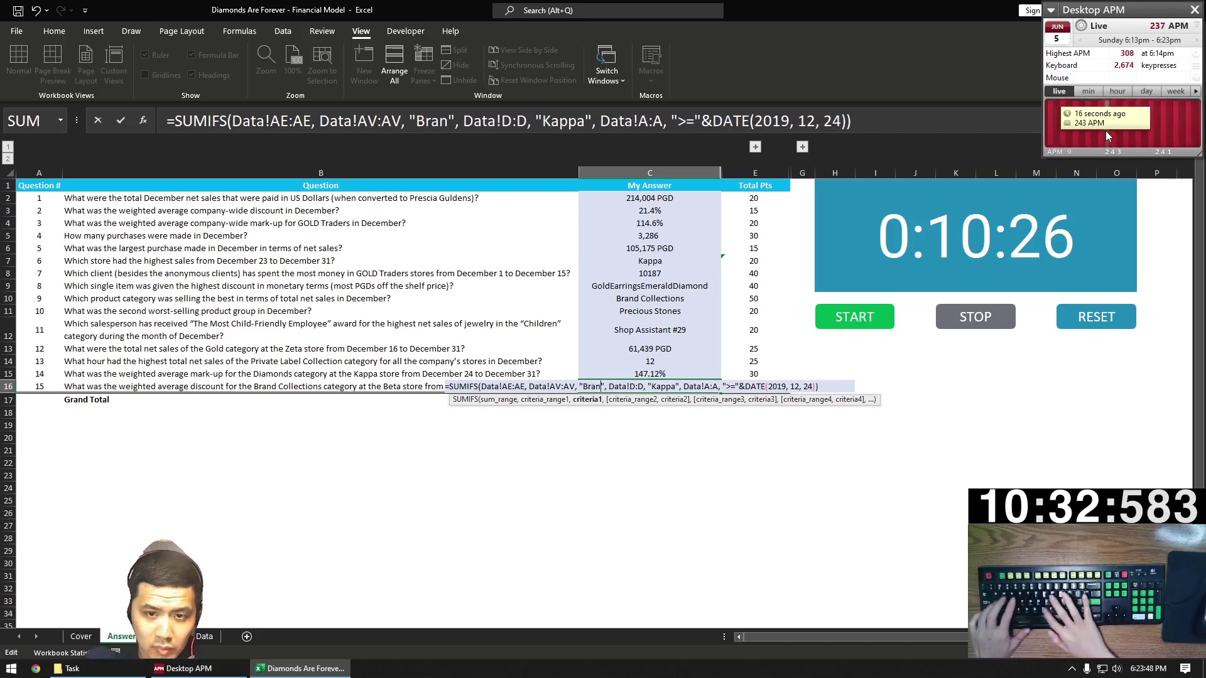
text(llections)
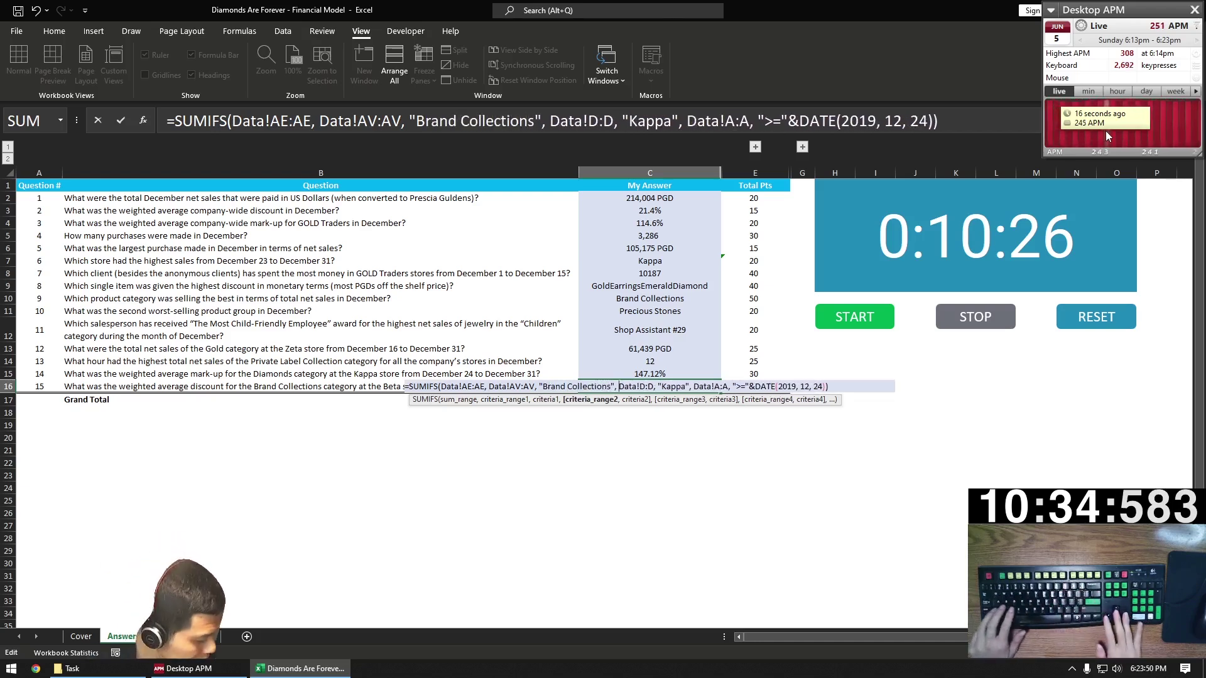
Change the store criterion in the C16 formula to "Beta".
key(Right)
key(Right)
key(Right)
key(Right)
key(Right)
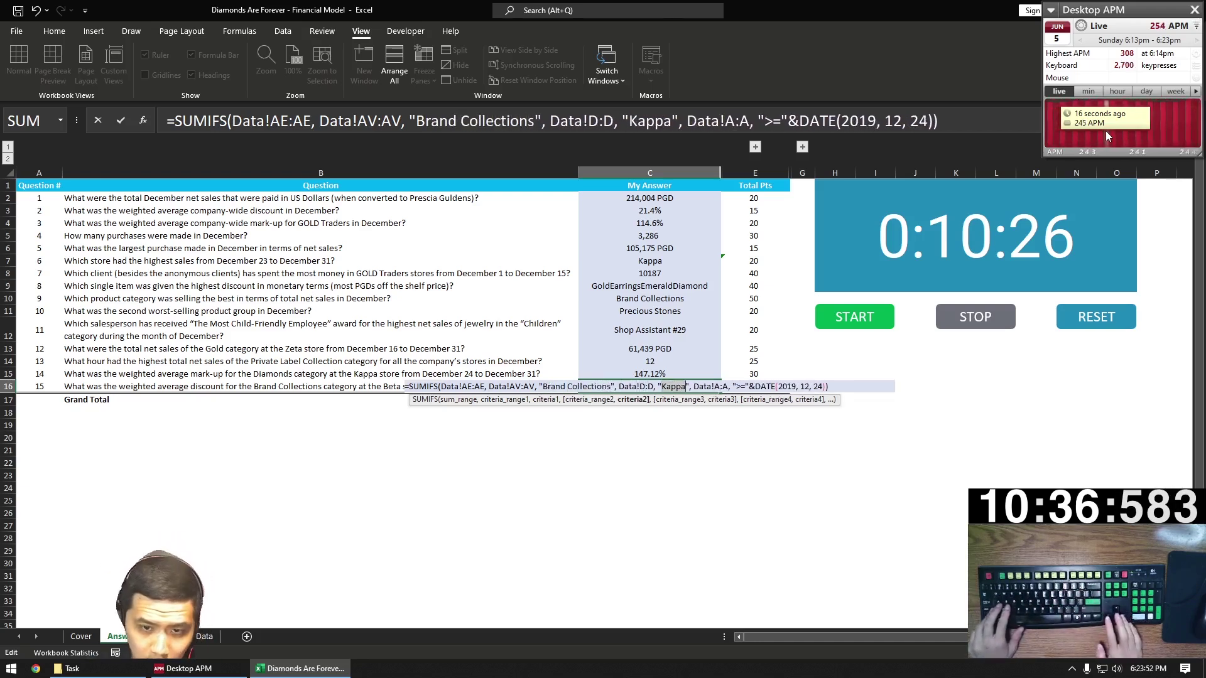
key(shift+Right)
key(shift+Right)
key(shift+Right)
key(shift+Right)
key(shift+Right)
text(Beta)
Set the start date in the C16 formula's date criterion to DATE(2019, 12, 5).
key(Right)
key(Right)
key(Right)
key(Right)
key(Right)
key(Right)
key(Right)
key(Right)
key(Right)
key(Right)
key(Right)
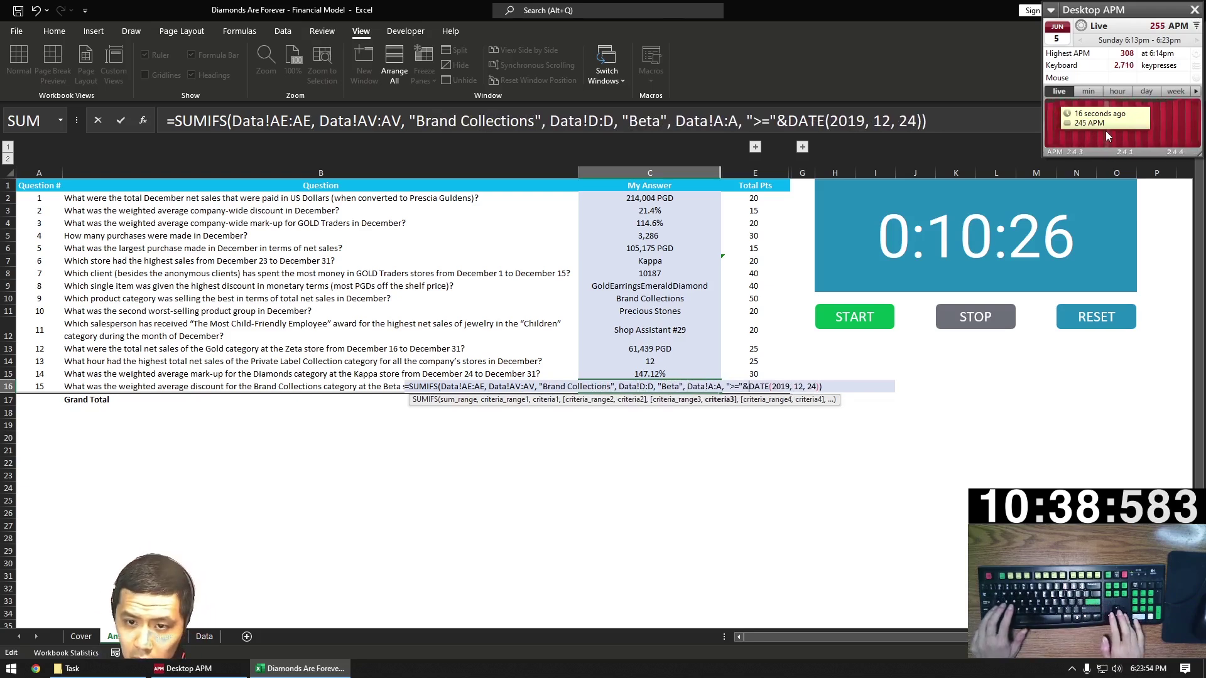
key(Right)
key(Right)
key(Right)
key(Right)
key(Right)
key(Right)
key(Right)
key(Right)
key(Right)
key(Right)
key(Right)
key(Right)
key(Right)
key(Right)
key(Right)
key(Right)
key(Right)
key(Right)
key(Delete)
key(Delete)
text(6)
key(BackSpace)
text(5)
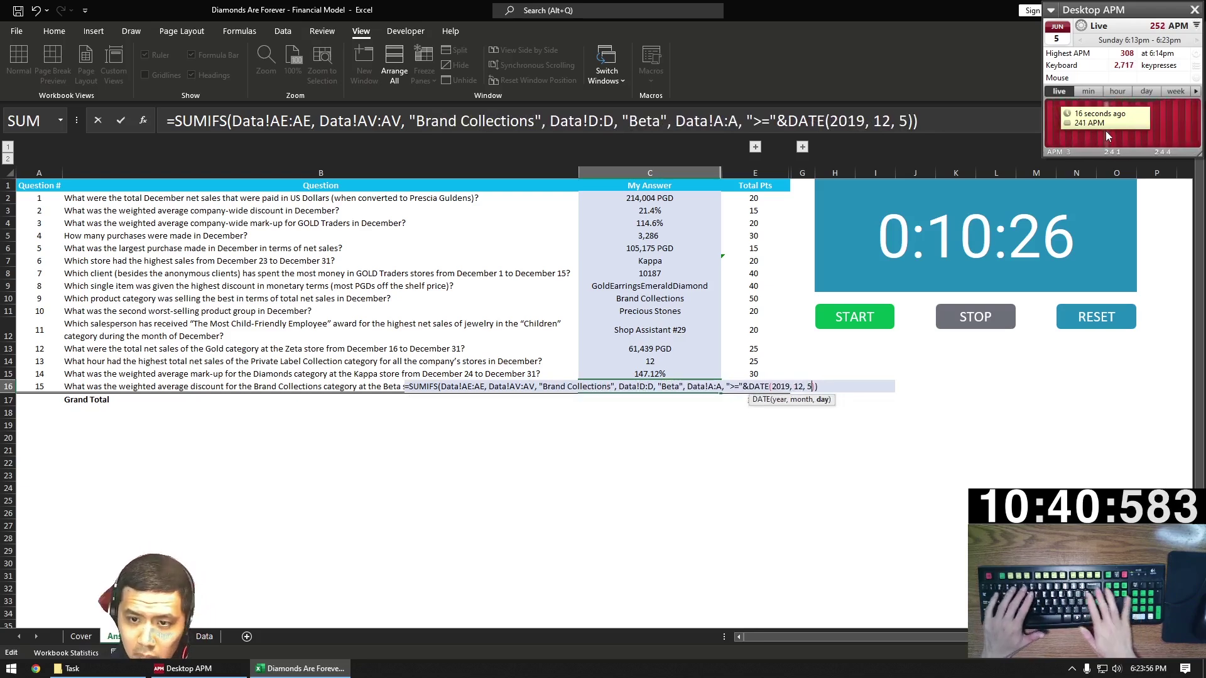
Duplicate the Data!A:A date condition at the end of the C16 formula and set its date to DATE(2019, 12, 15).
key(ctrl+shift+Left)
key(ctrl+shift+Left)
key(Right)
key(Right)
key(Right)
key(Right)
key(Right)
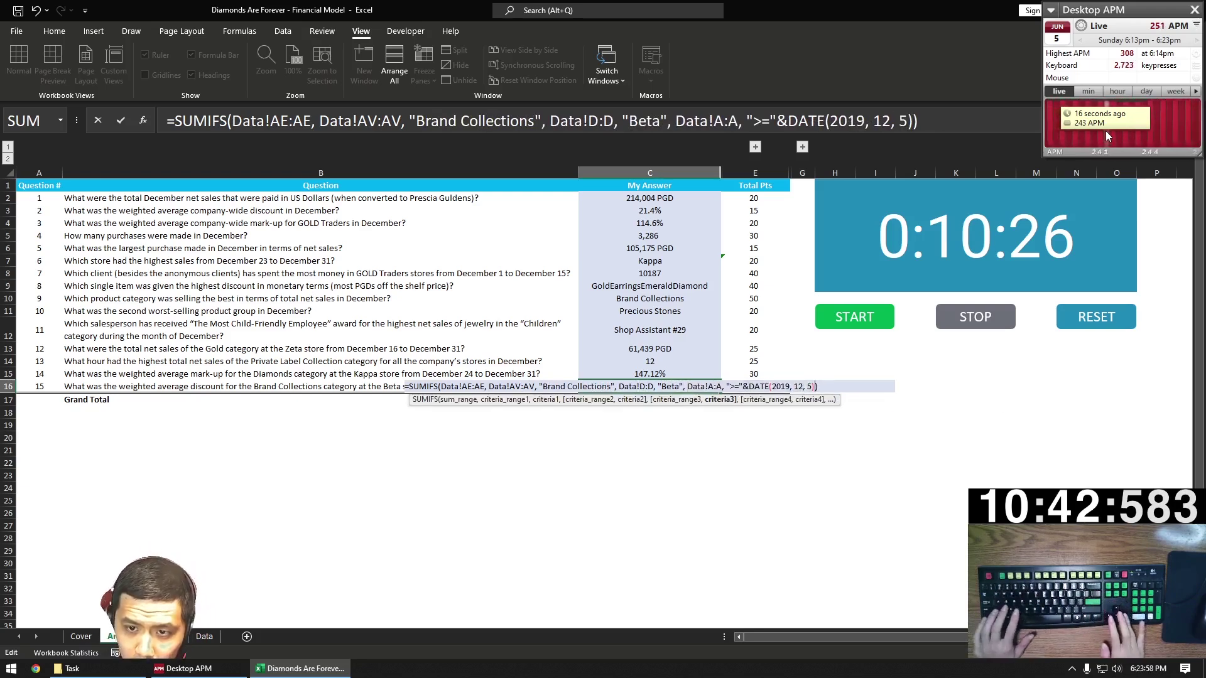
text(,)
text(Data!A:A, ">="&DATE(2019, 12, 5))
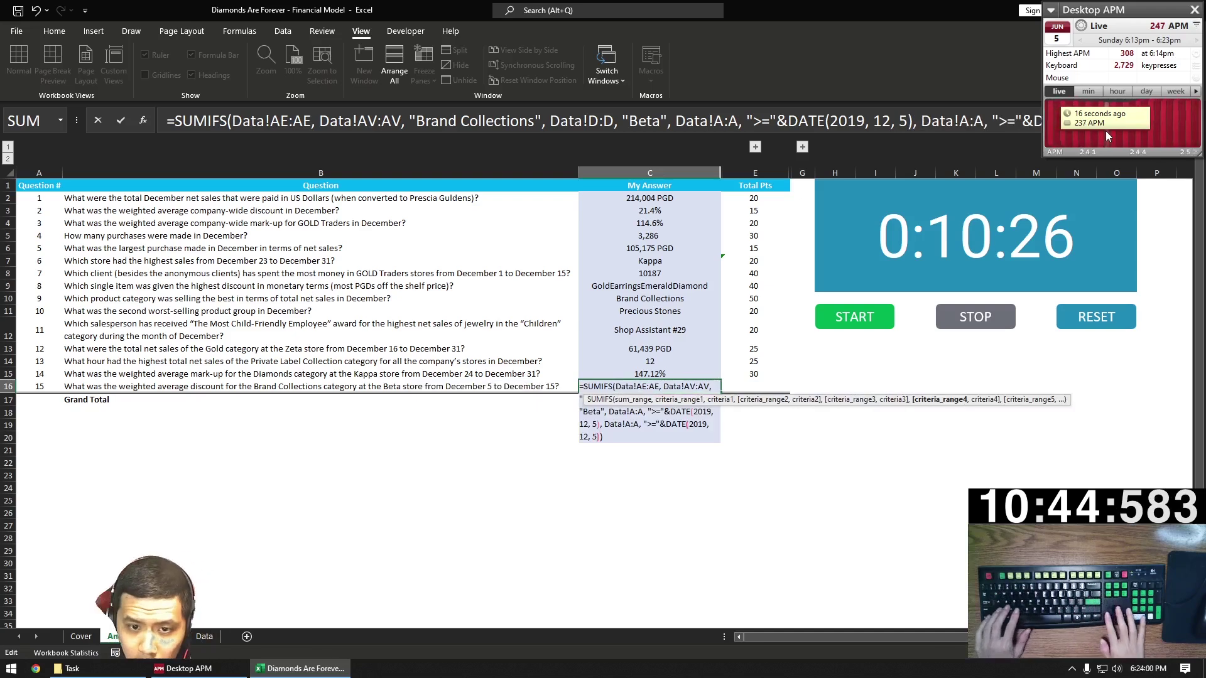
key(Left)
key(Left)
text(1)
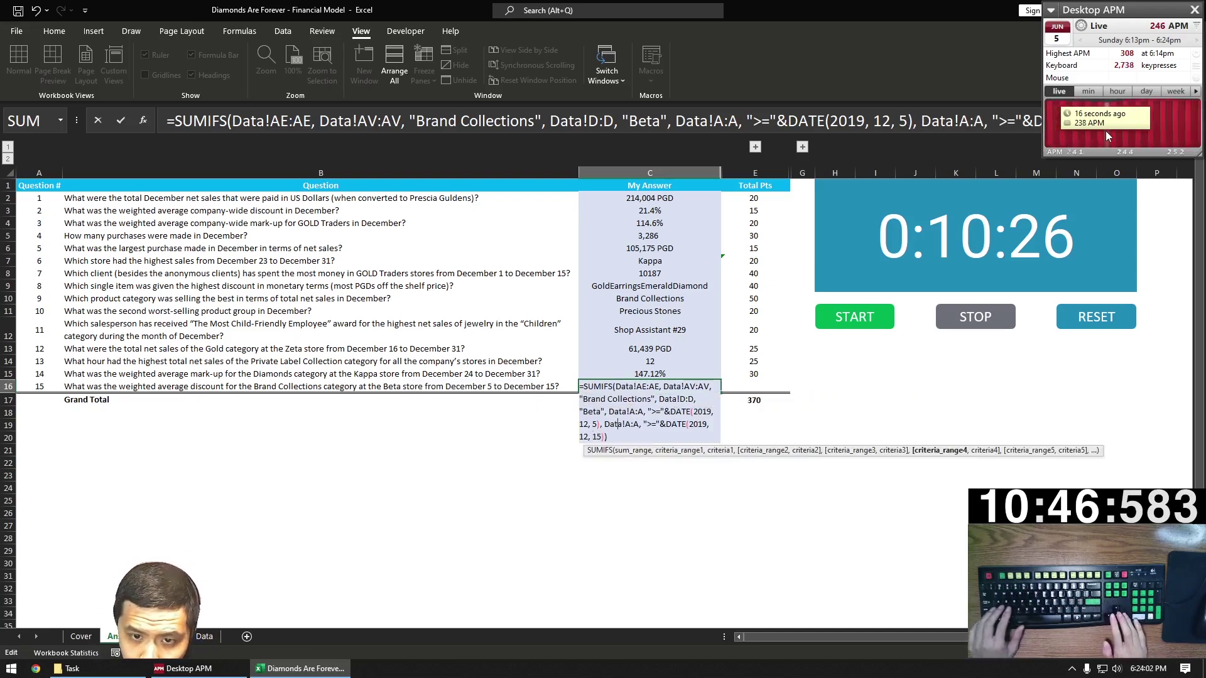
Change the second date condition's operator in C16 to "<=" and divide the SUMIFS by a copy of itself.
key(Right)
key(Right)
key(Right)
key(Right)
key(Right)
key(Right)
key(Right)
key(Right)
key(Right)
key(Right)
key(BackSpace)
text(<)
key(Return)
key(F2)
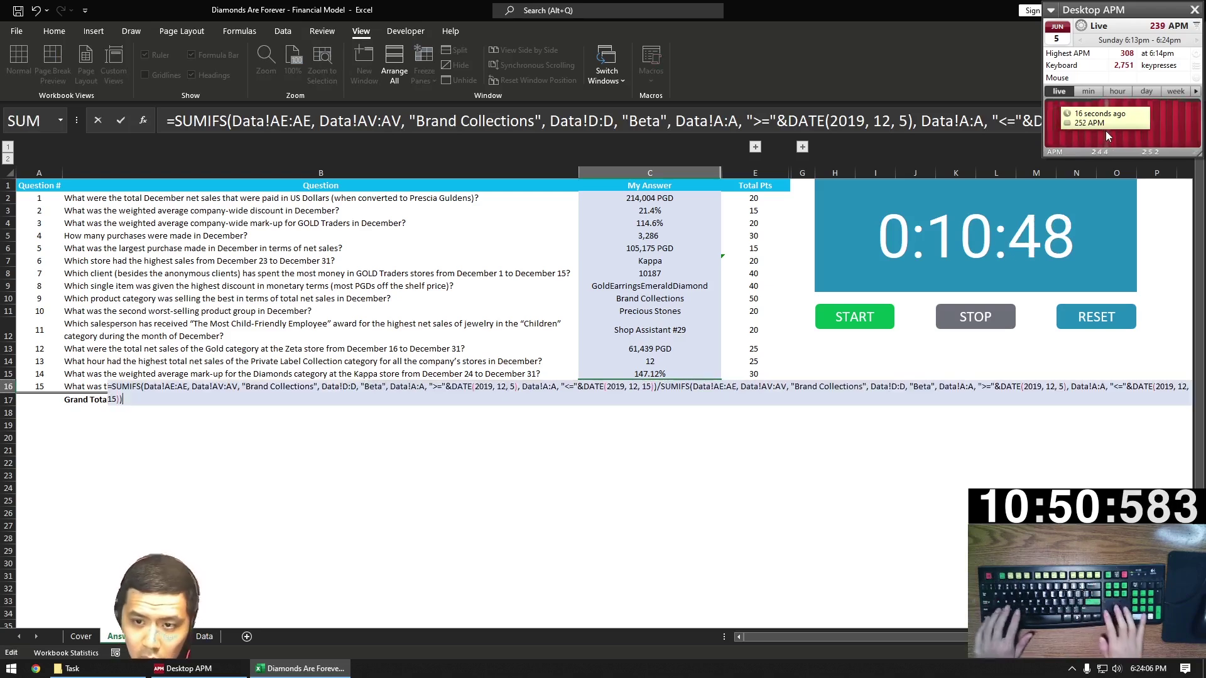
Change the sum range of the divisor SUMIFS in C16 to Data!AD:AD and enter the formula.
key(ctrl+Left)
key(ctrl+Left)
key(ctrl+Left)
key(ctrl+Left)
key(ctrl+Left)
key(ctrl+Left)
key(ctrl+Left)
key(ctrl+Left)
key(ctrl+Left)
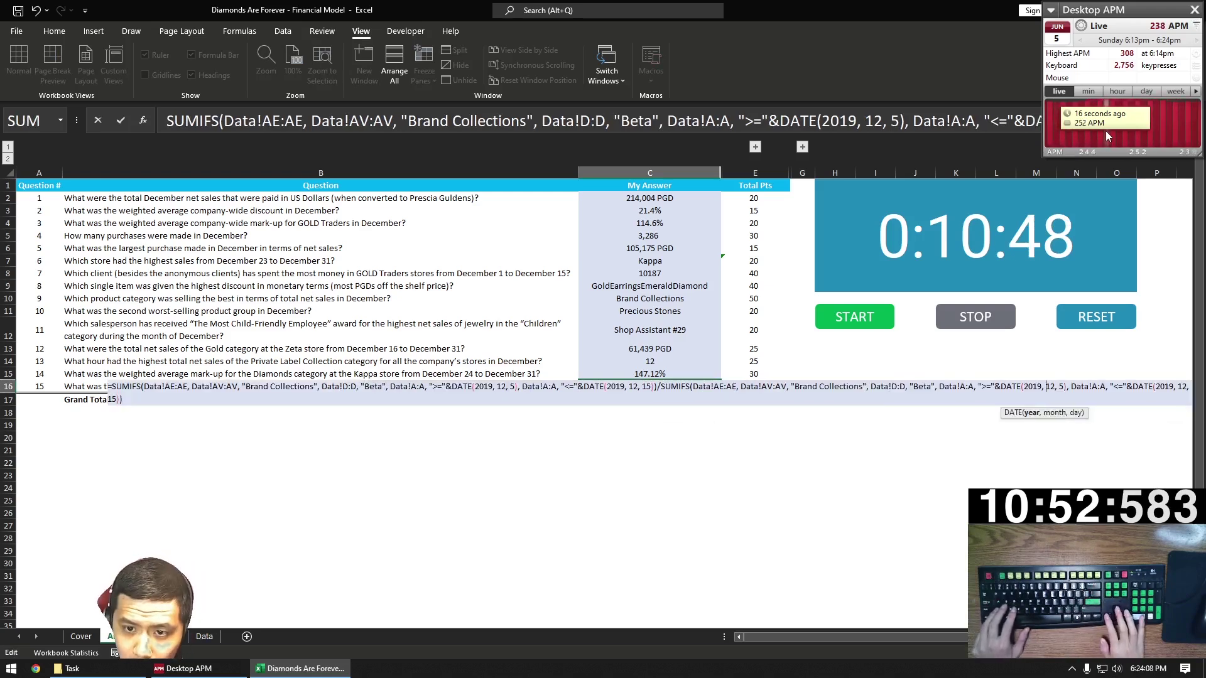
key(ctrl+Left)
key(ctrl+Left)
key(ctrl+Left)
key(ctrl+Left)
key(Left)
key(Left)
key(Left)
key(Left)
key(Left)
key(BackSpace)
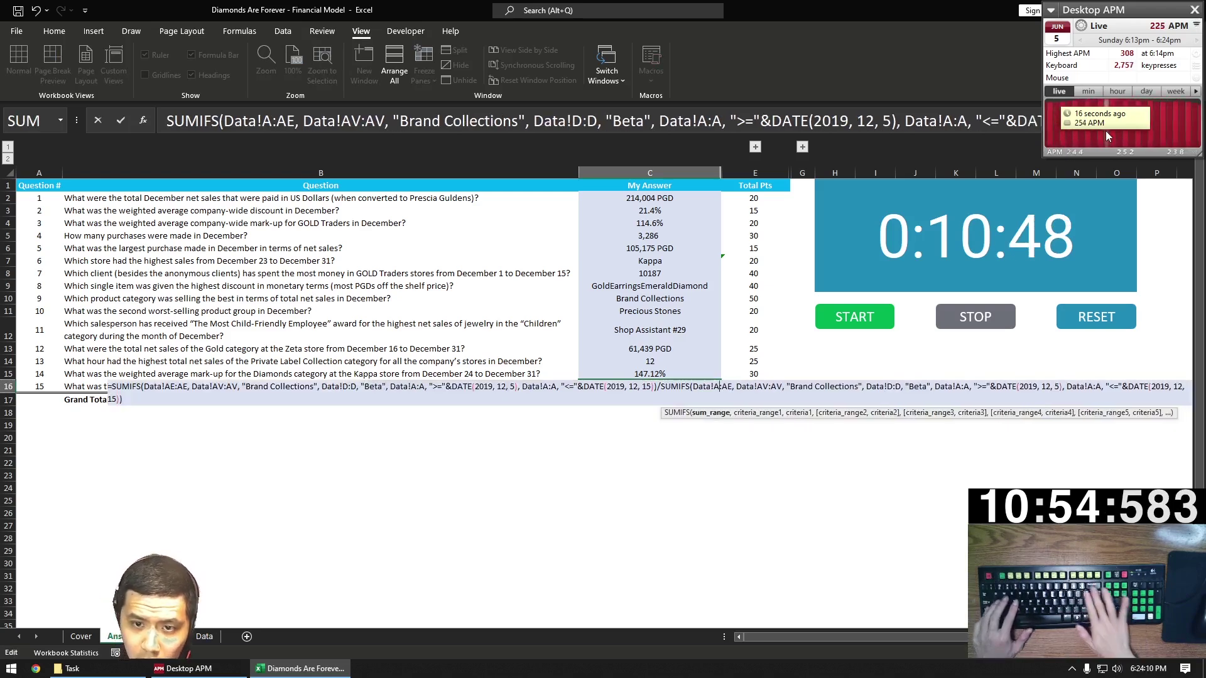
text(D)
key(Right)
key(Right)
key(Right)
key(BackSpace)
text(D)
key(Return)
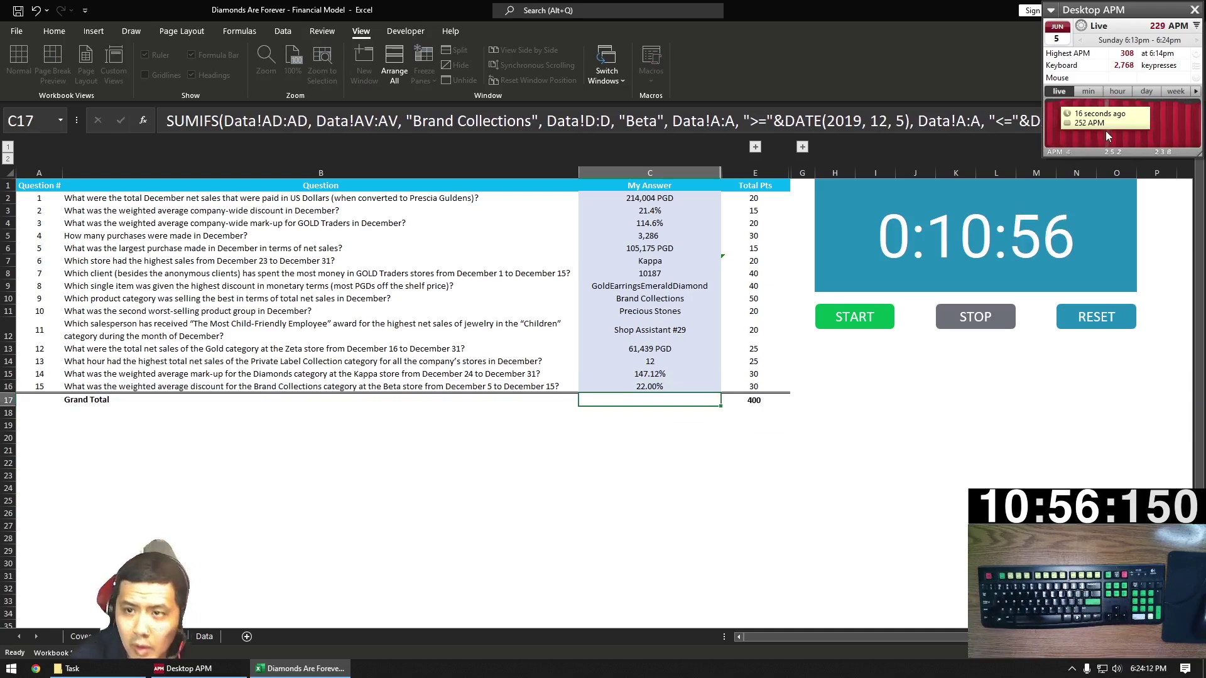